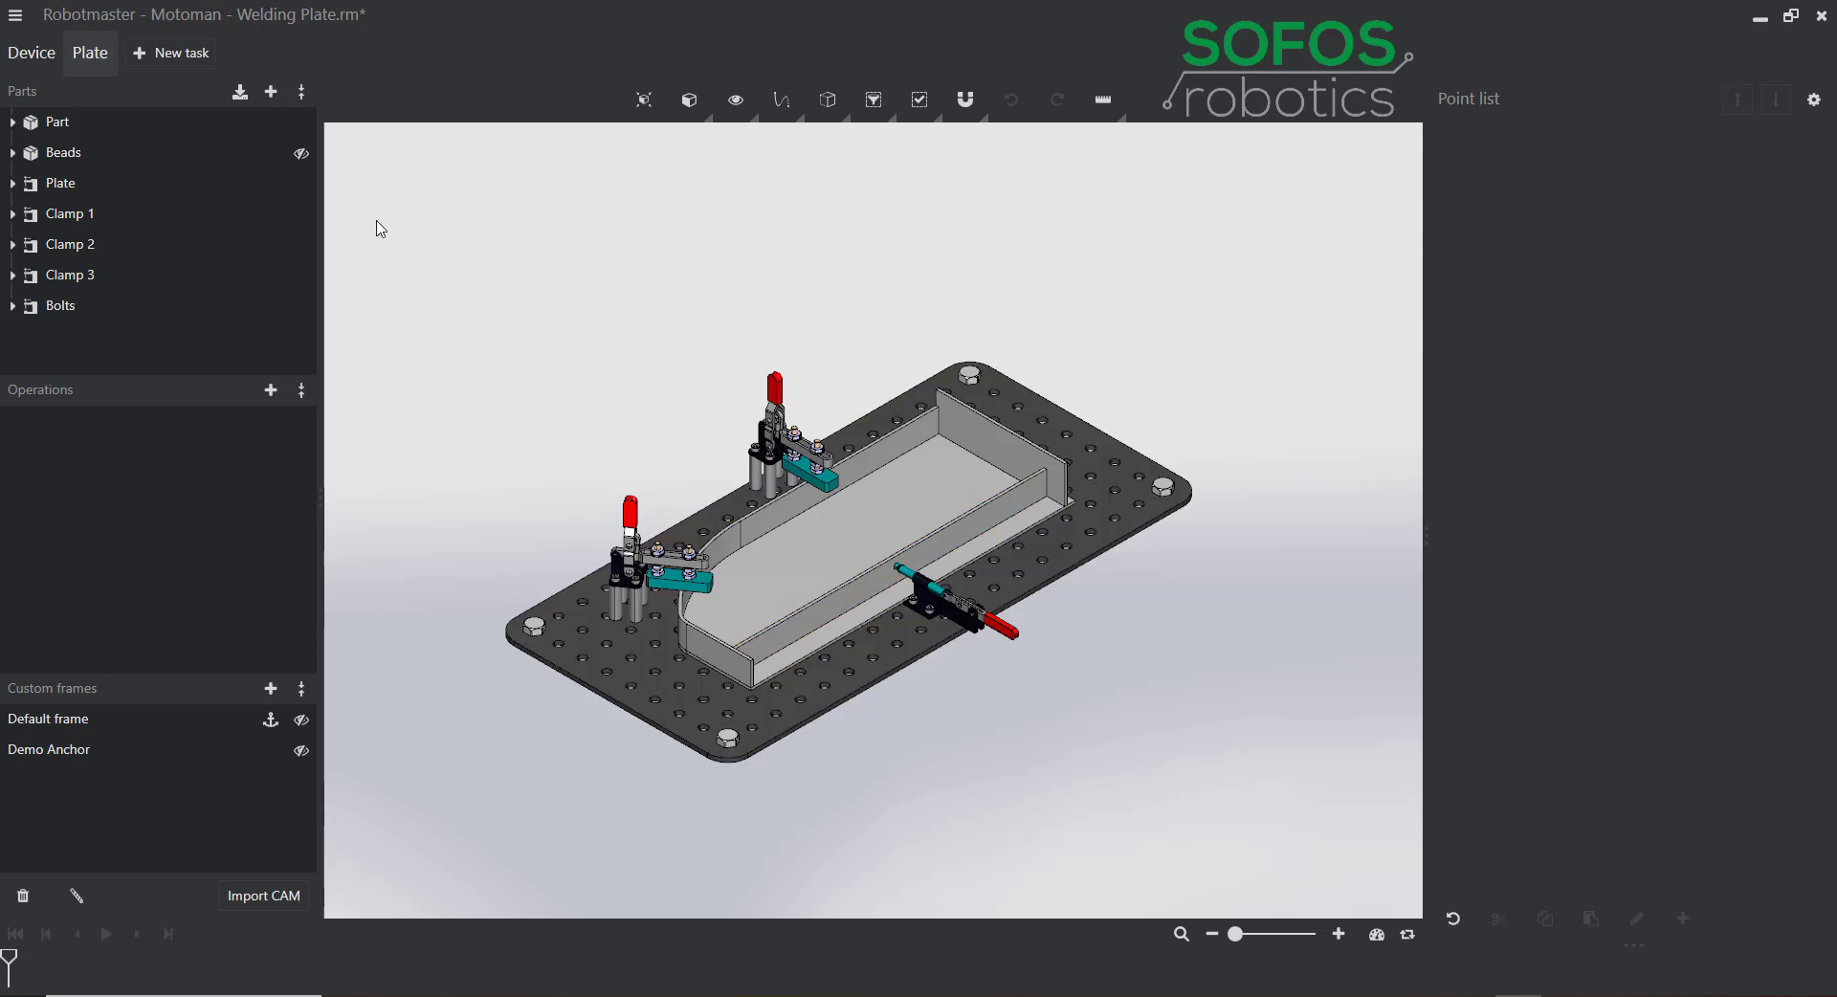
# Check the device cell, return to the Plate task, and start a new Welding operation with its welding parameters shown.
pyautogui.click(31, 52)
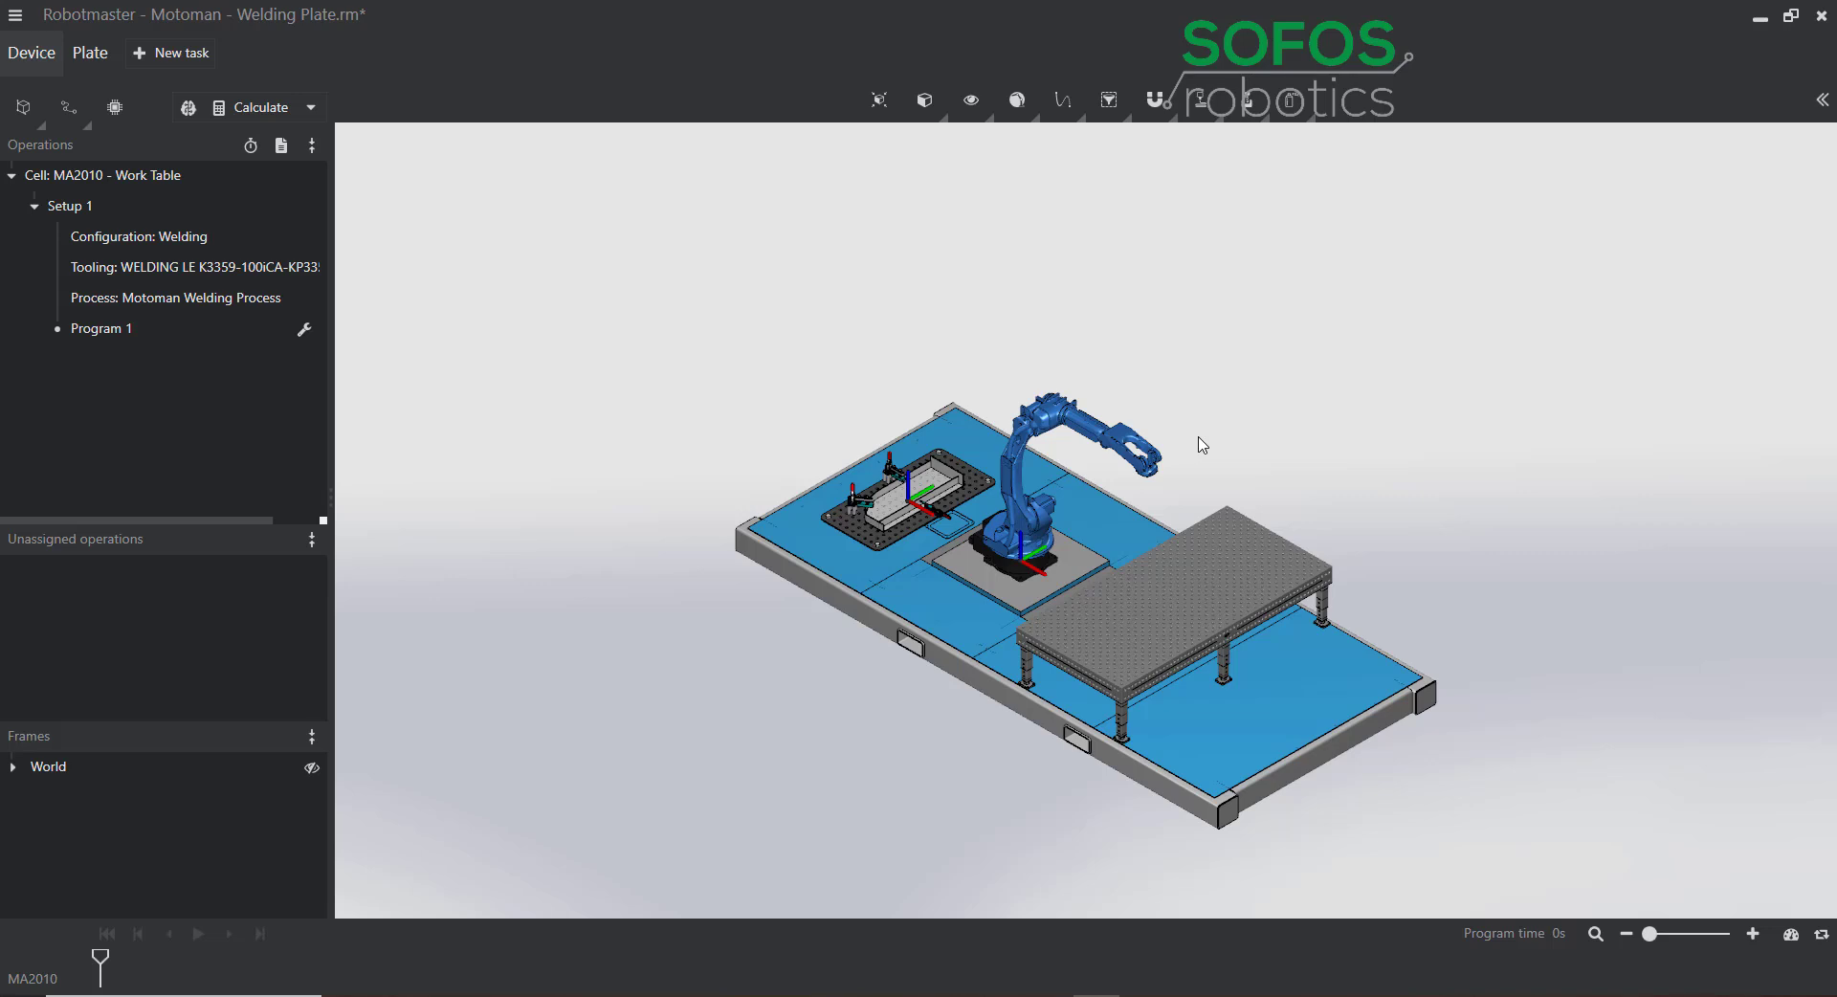
pyautogui.click(90, 53)
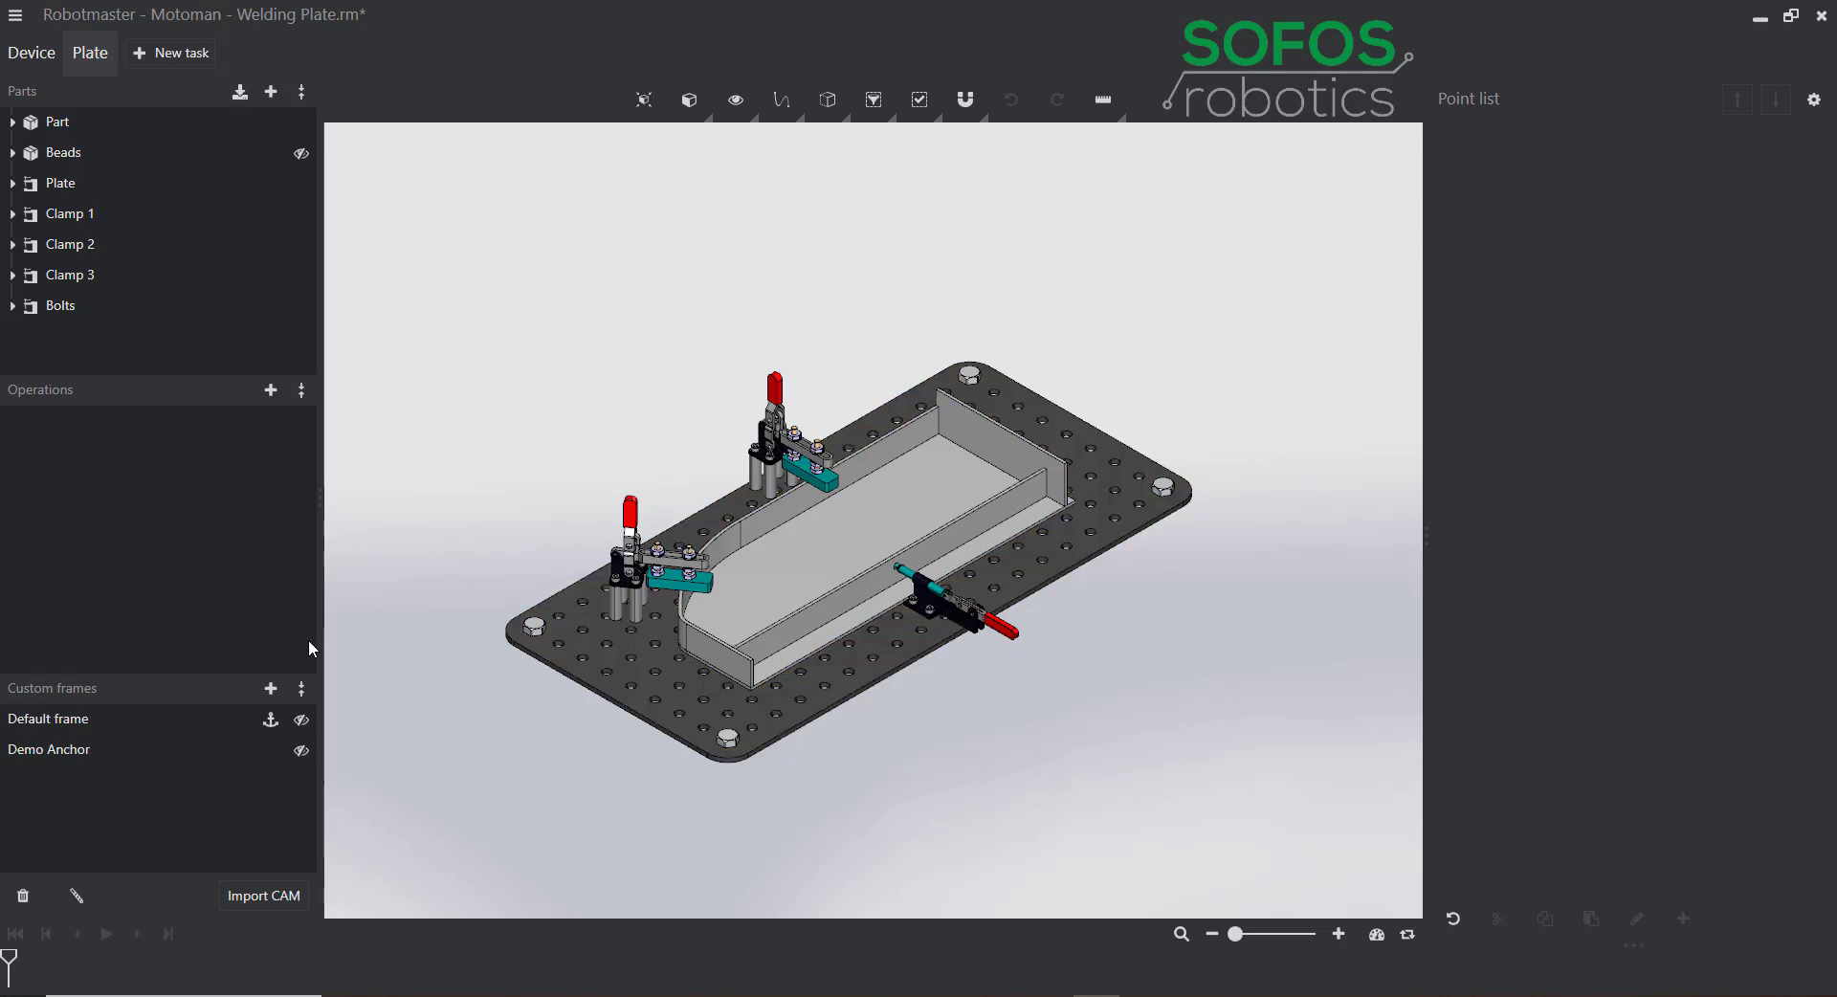
pyautogui.click(271, 392)
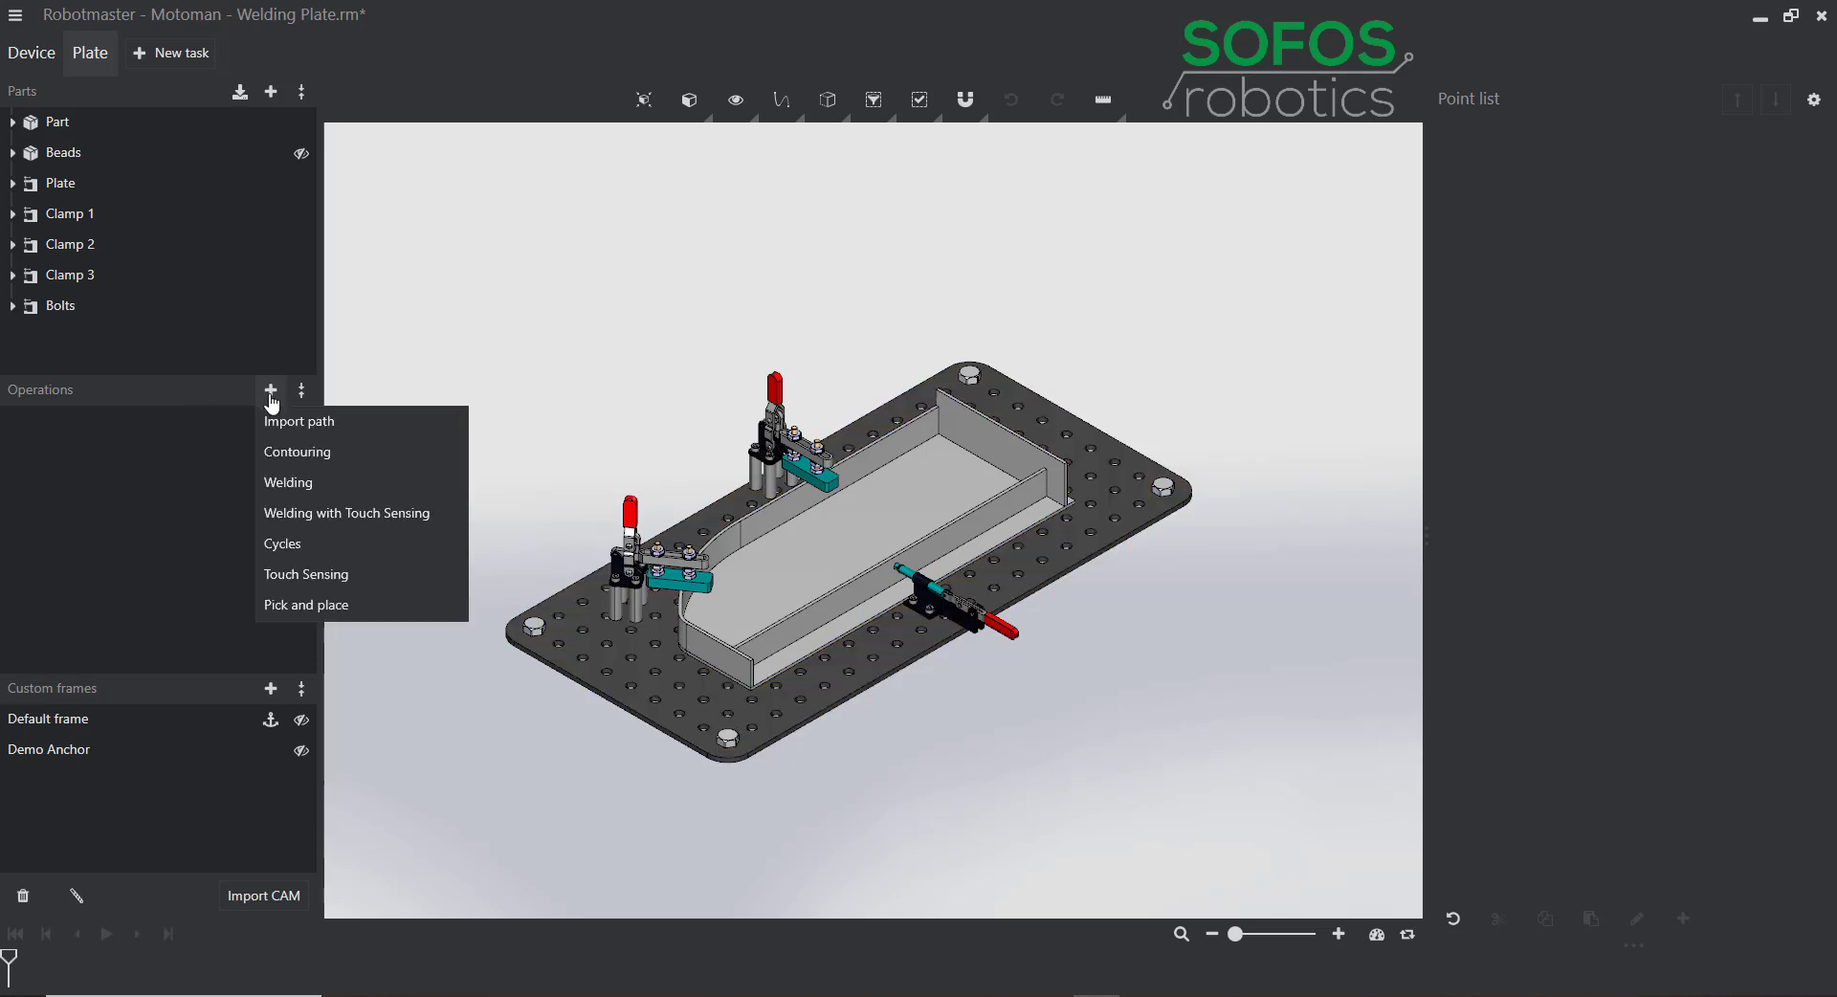
pyautogui.click(303, 492)
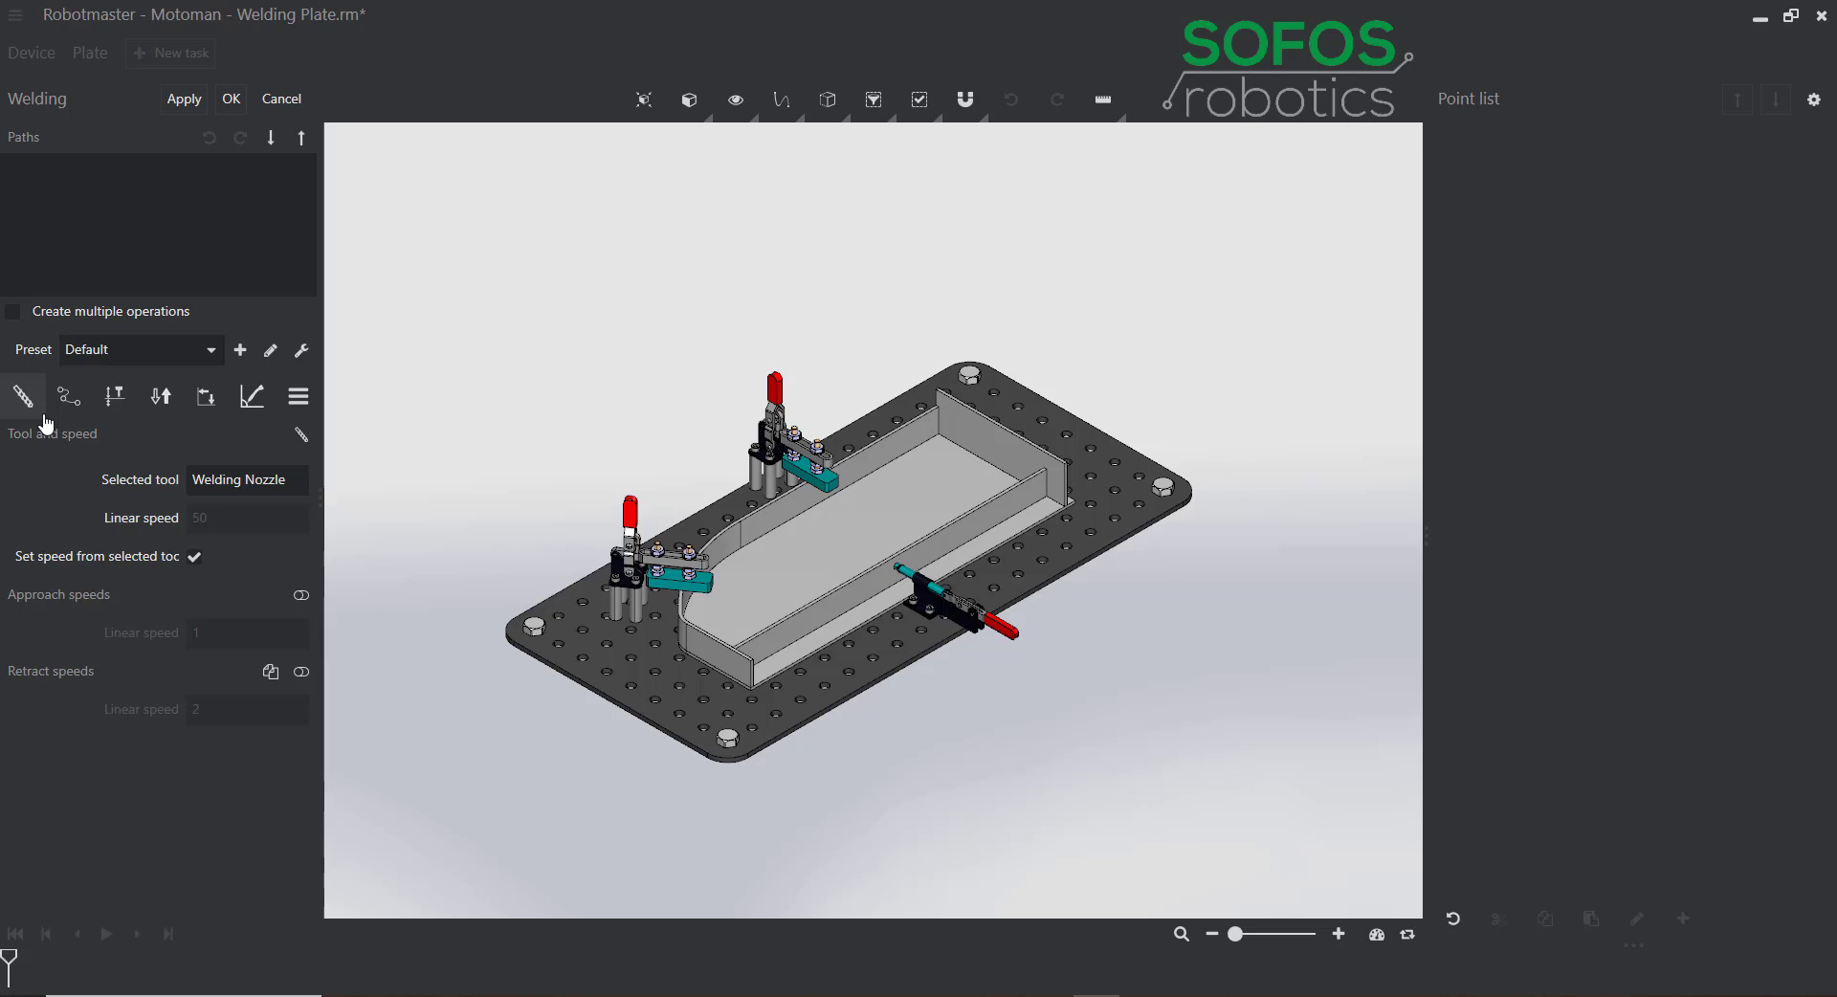
pyautogui.click(251, 398)
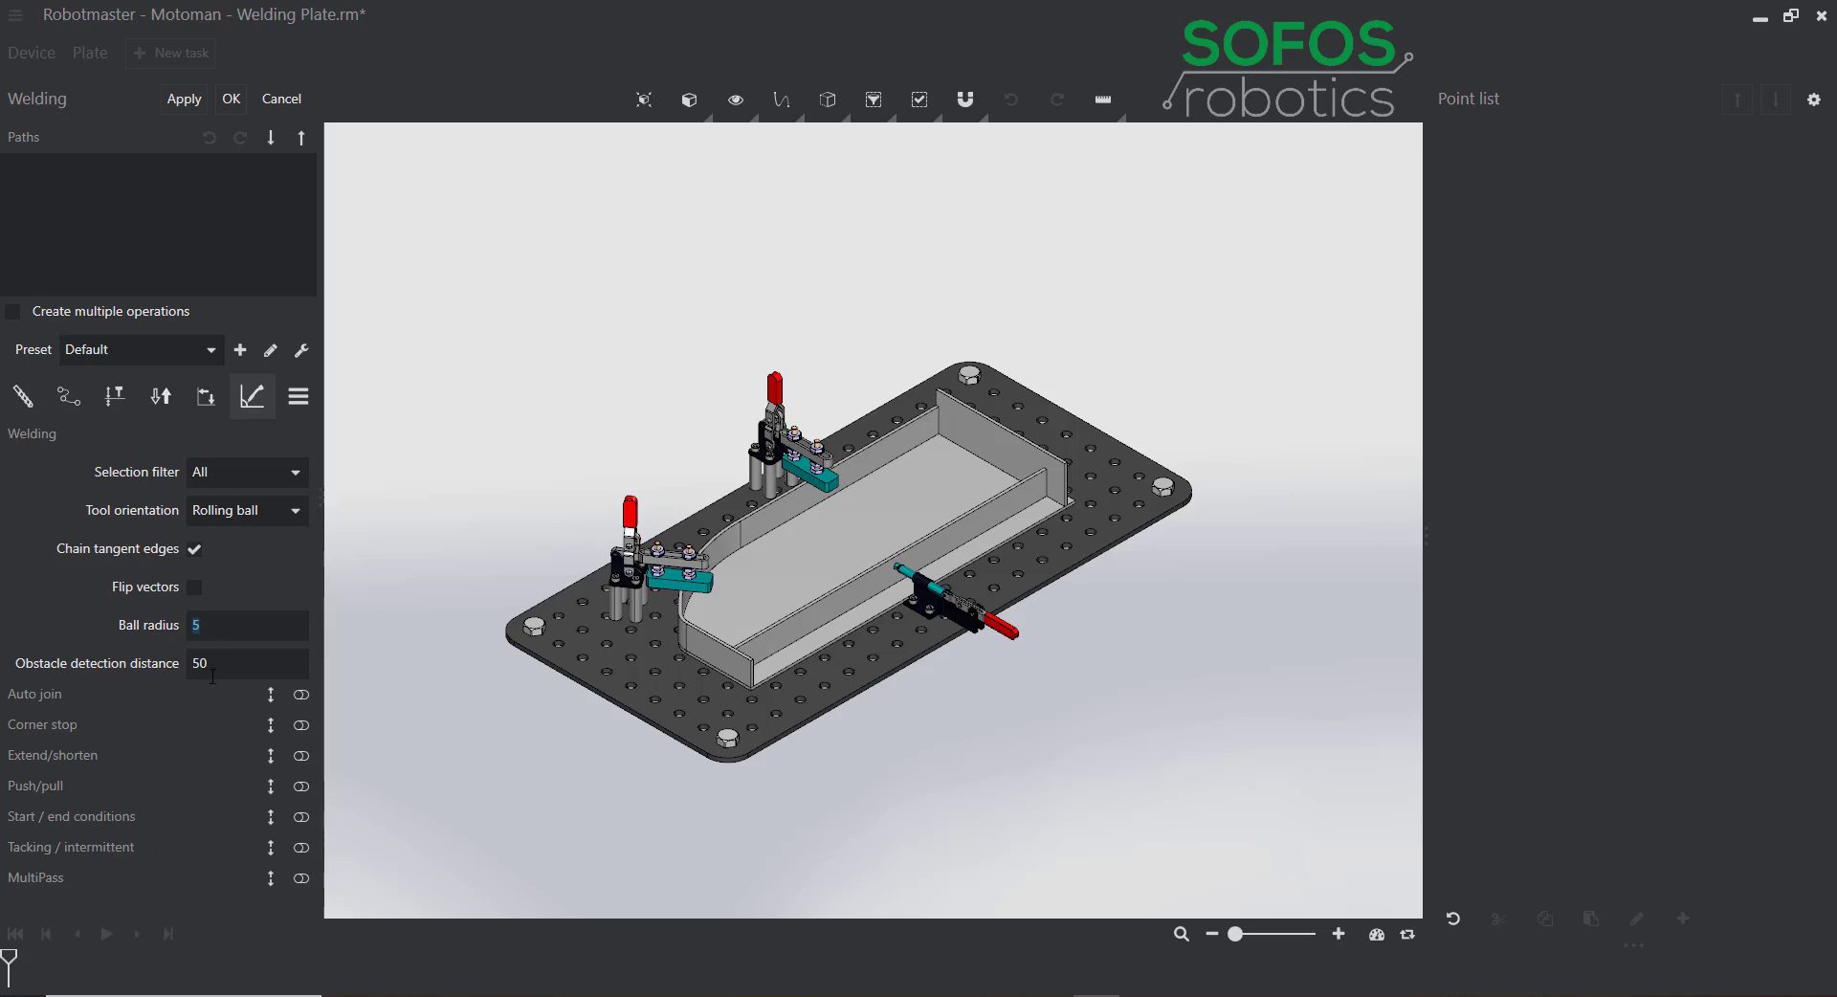
# Preview the rolling-ball weld path along the base edge of the part's long front wall and check the ball radius setting.
pyautogui.moveTo(423, 564); pyautogui.dragTo(587, 543, button='middle')
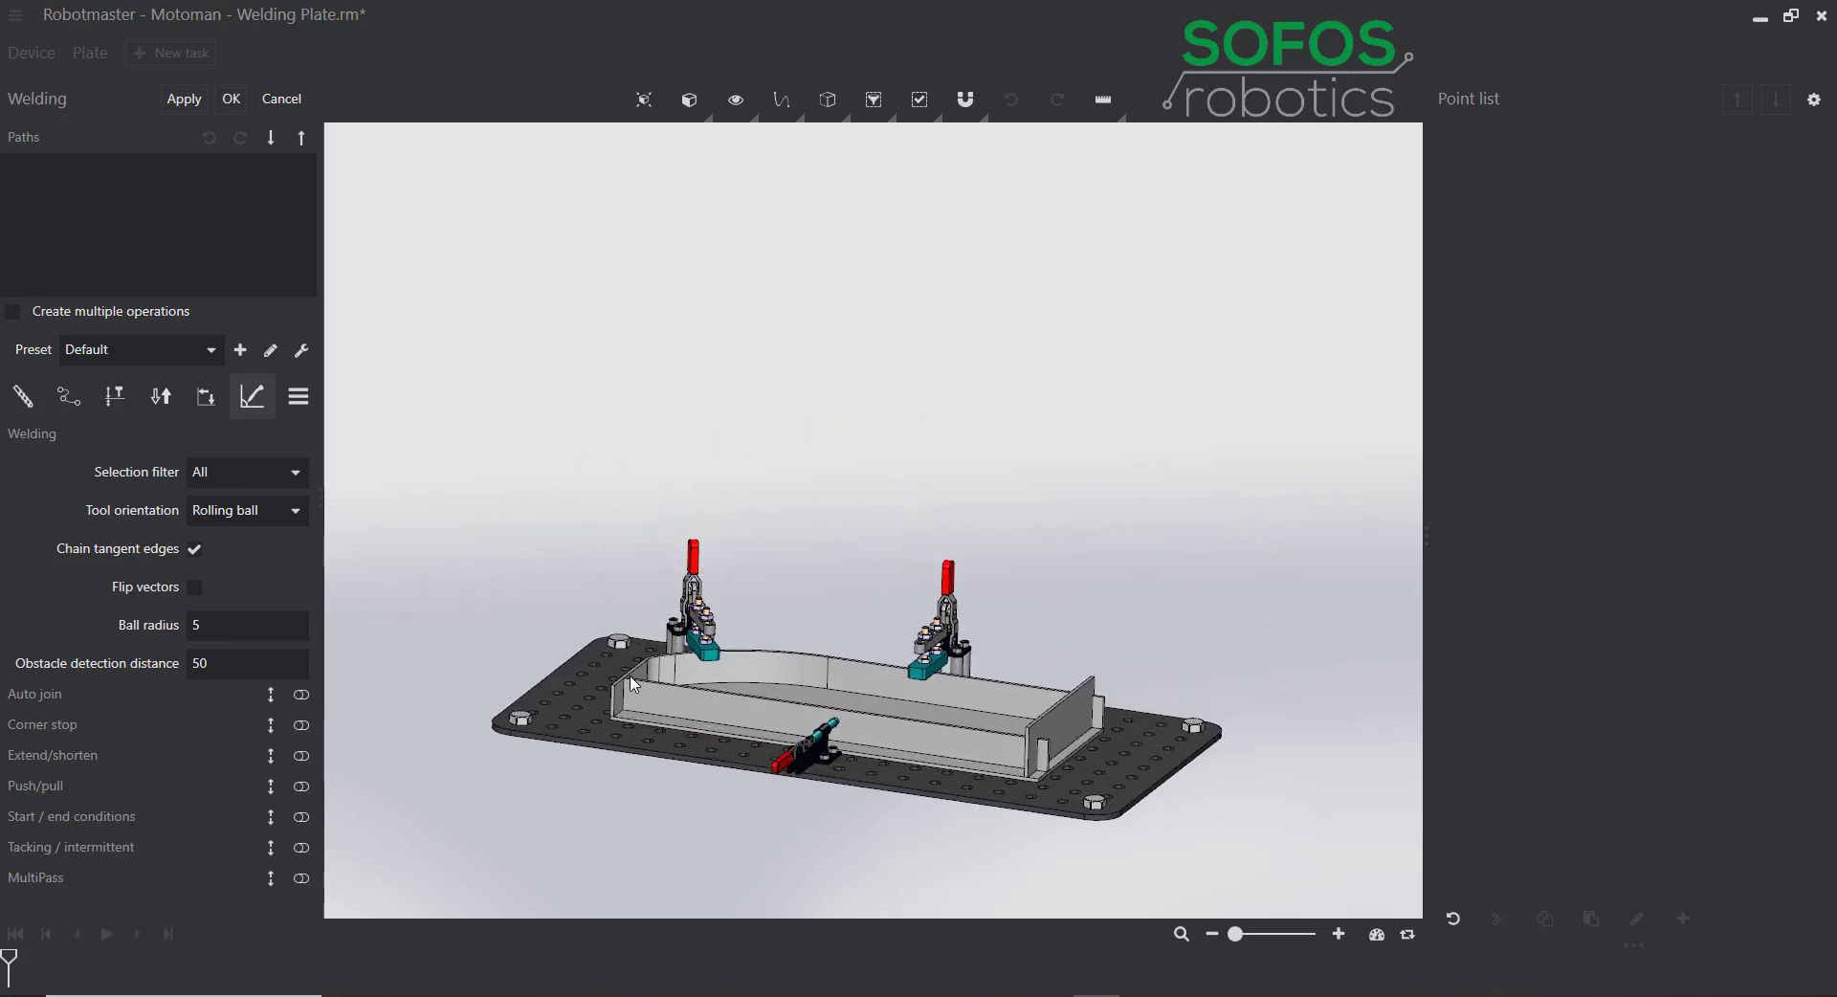
pyautogui.scroll(5, 636, 684)
pyautogui.moveTo(670, 734); pyautogui.dragTo(689, 689, button='middle')
pyautogui.click(620, 680)
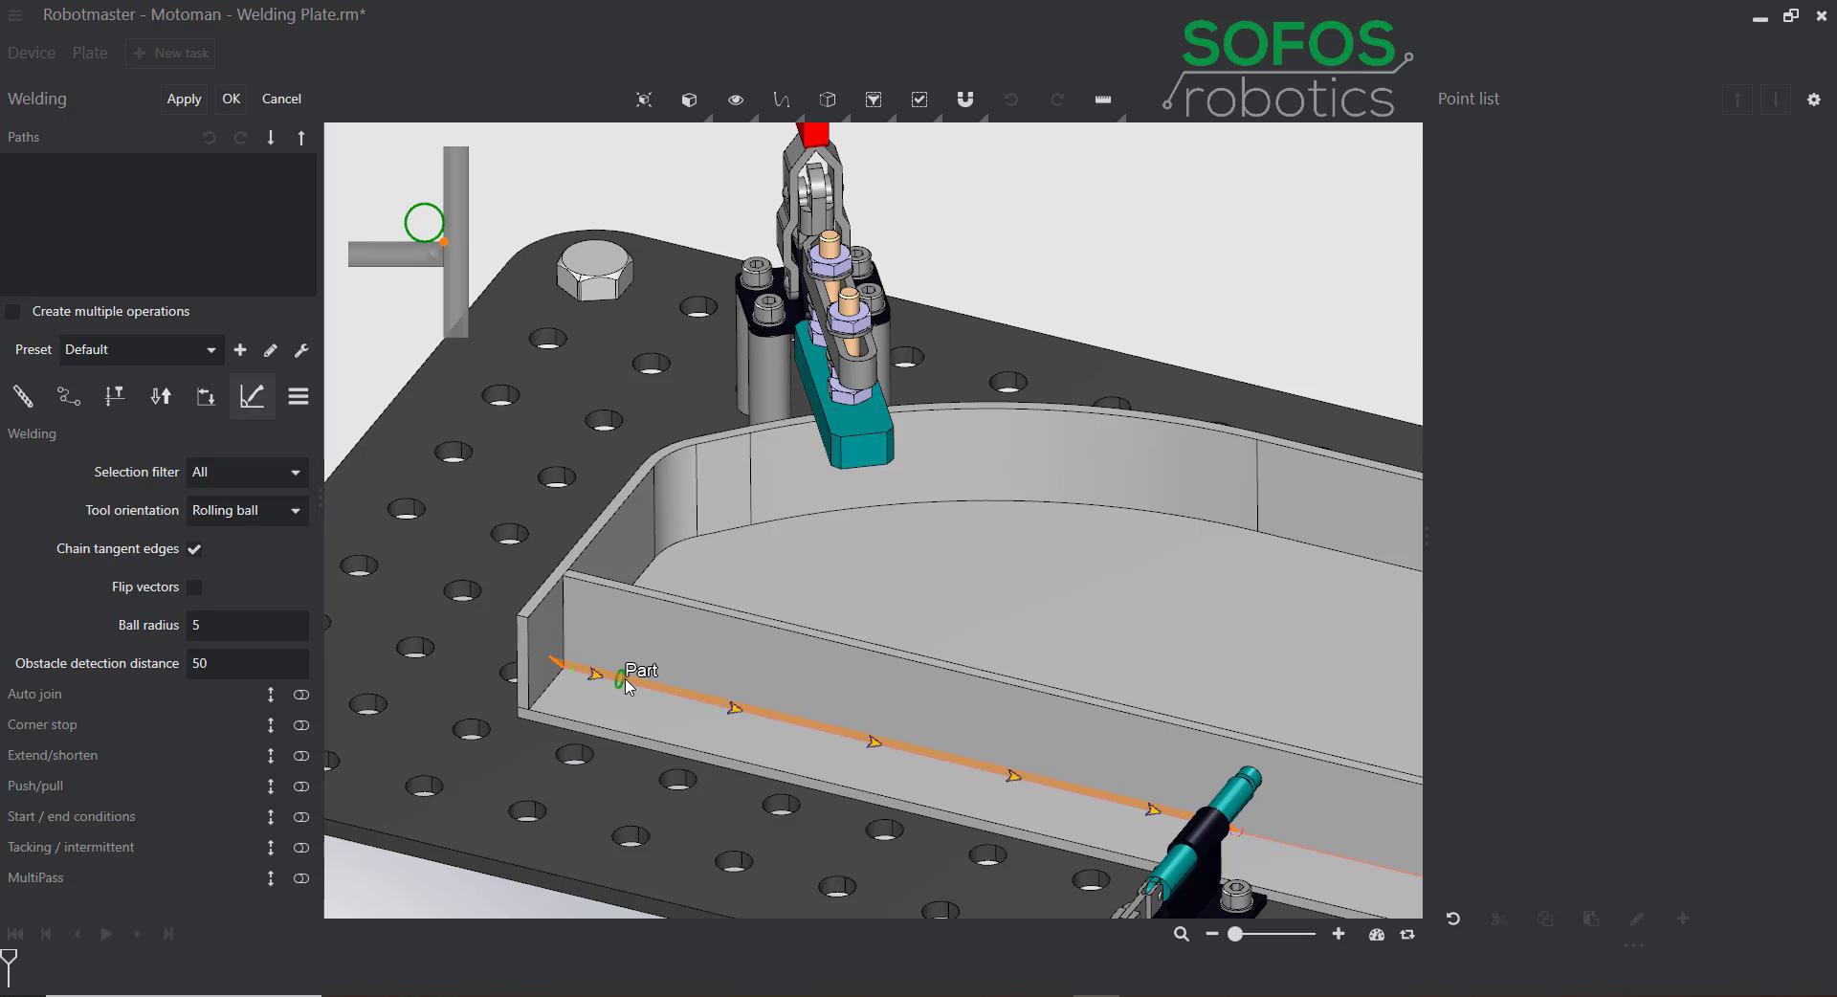
pyautogui.doubleClick(204, 624)
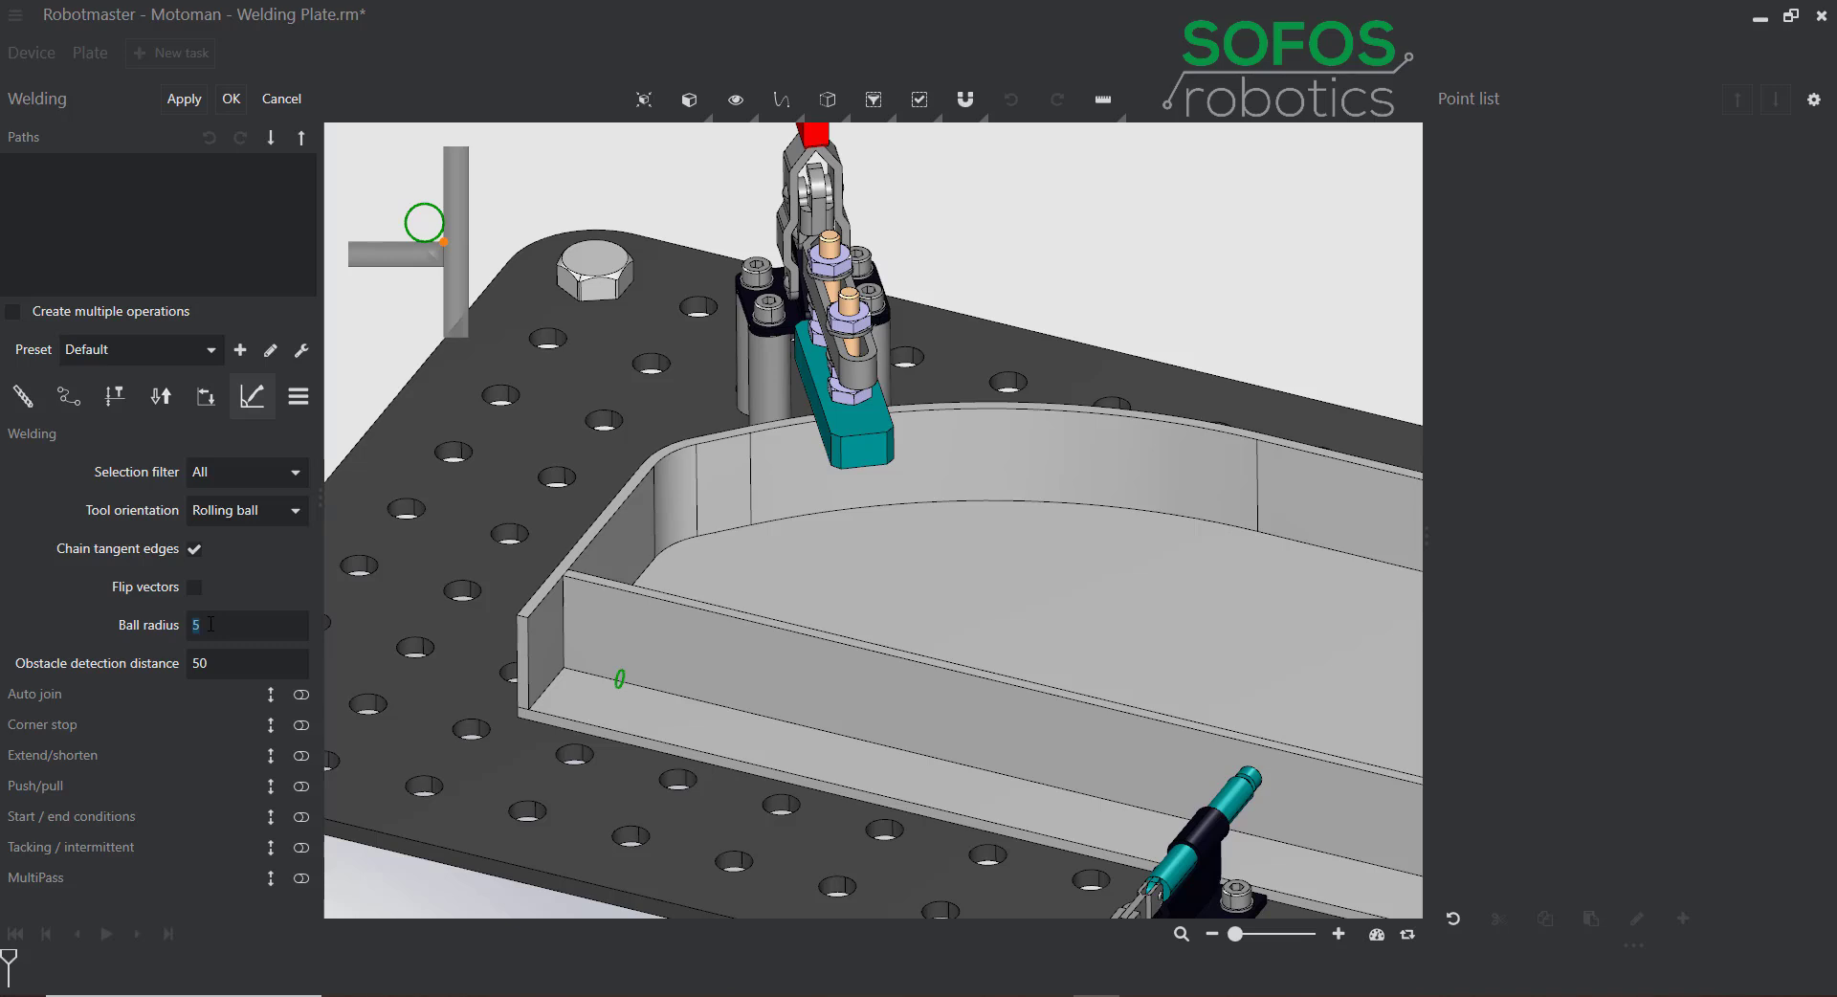
pyautogui.scroll(-5, 476, 471)
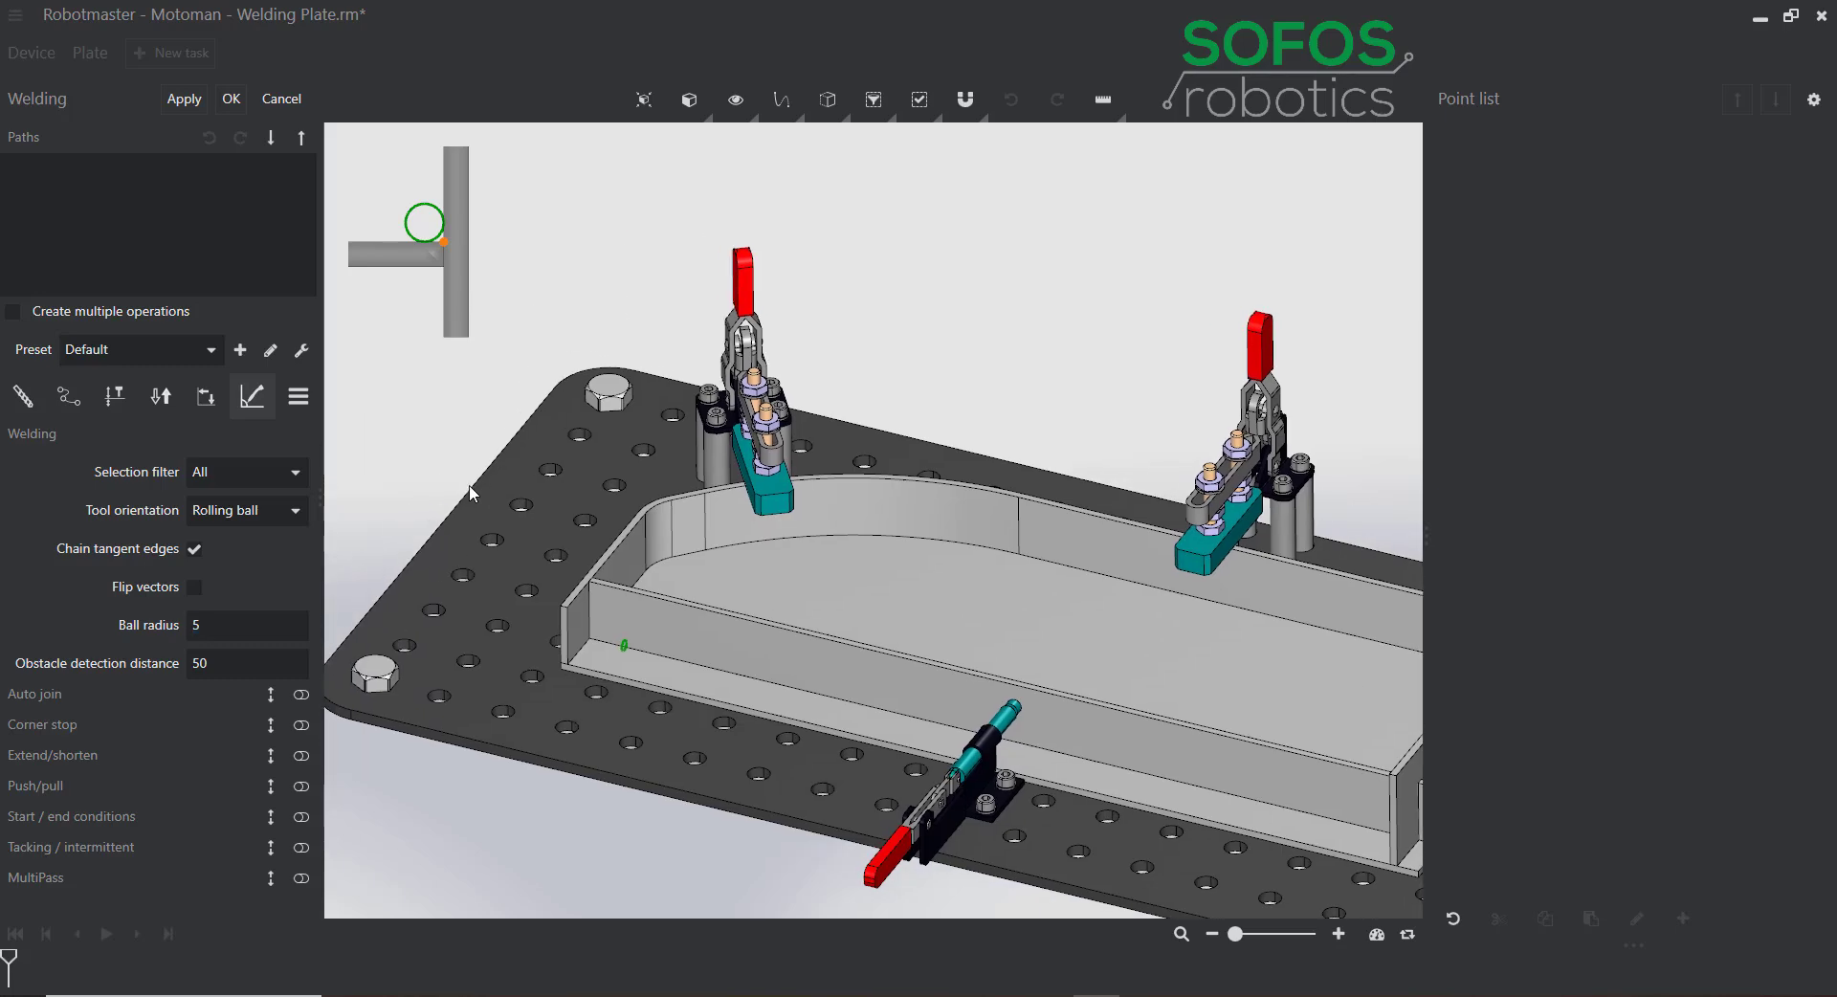
pyautogui.moveTo(473, 464); pyautogui.dragTo(446, 478, button='middle')
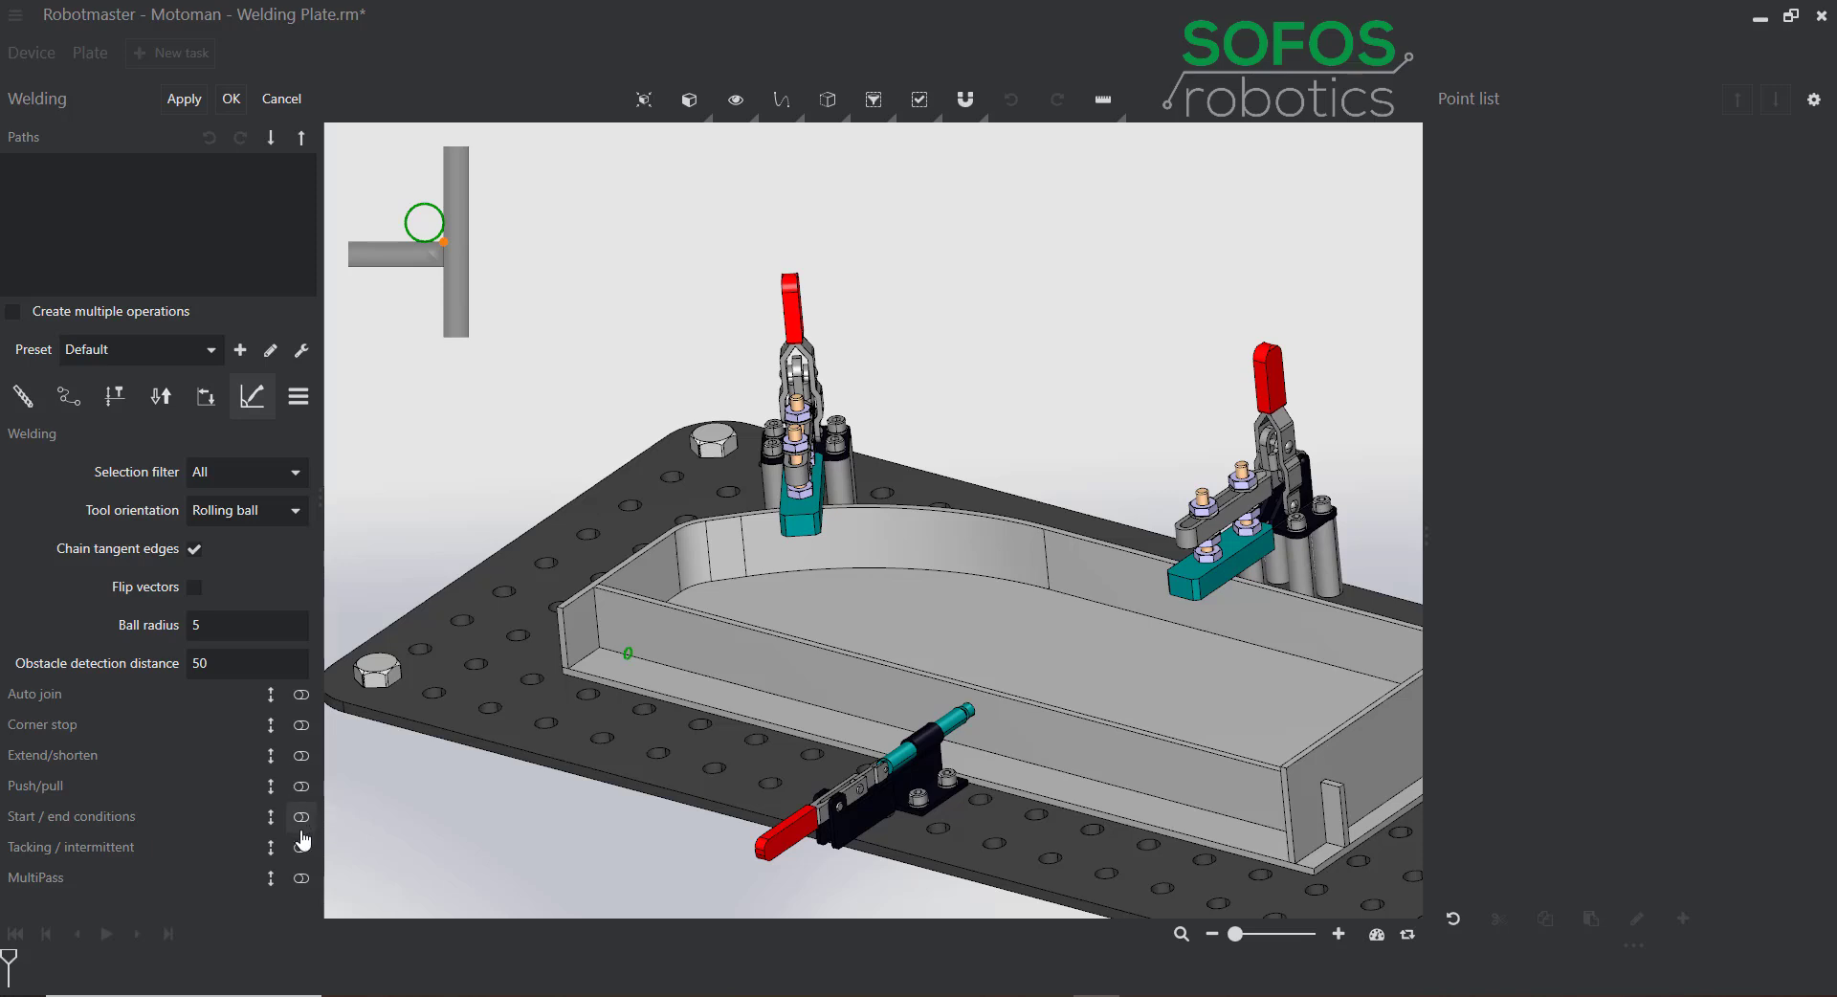
# Enable Auto join and select the base edges of the short end wall and the adjoining long front wall.
pyautogui.click(303, 696)
pyautogui.click(273, 704)
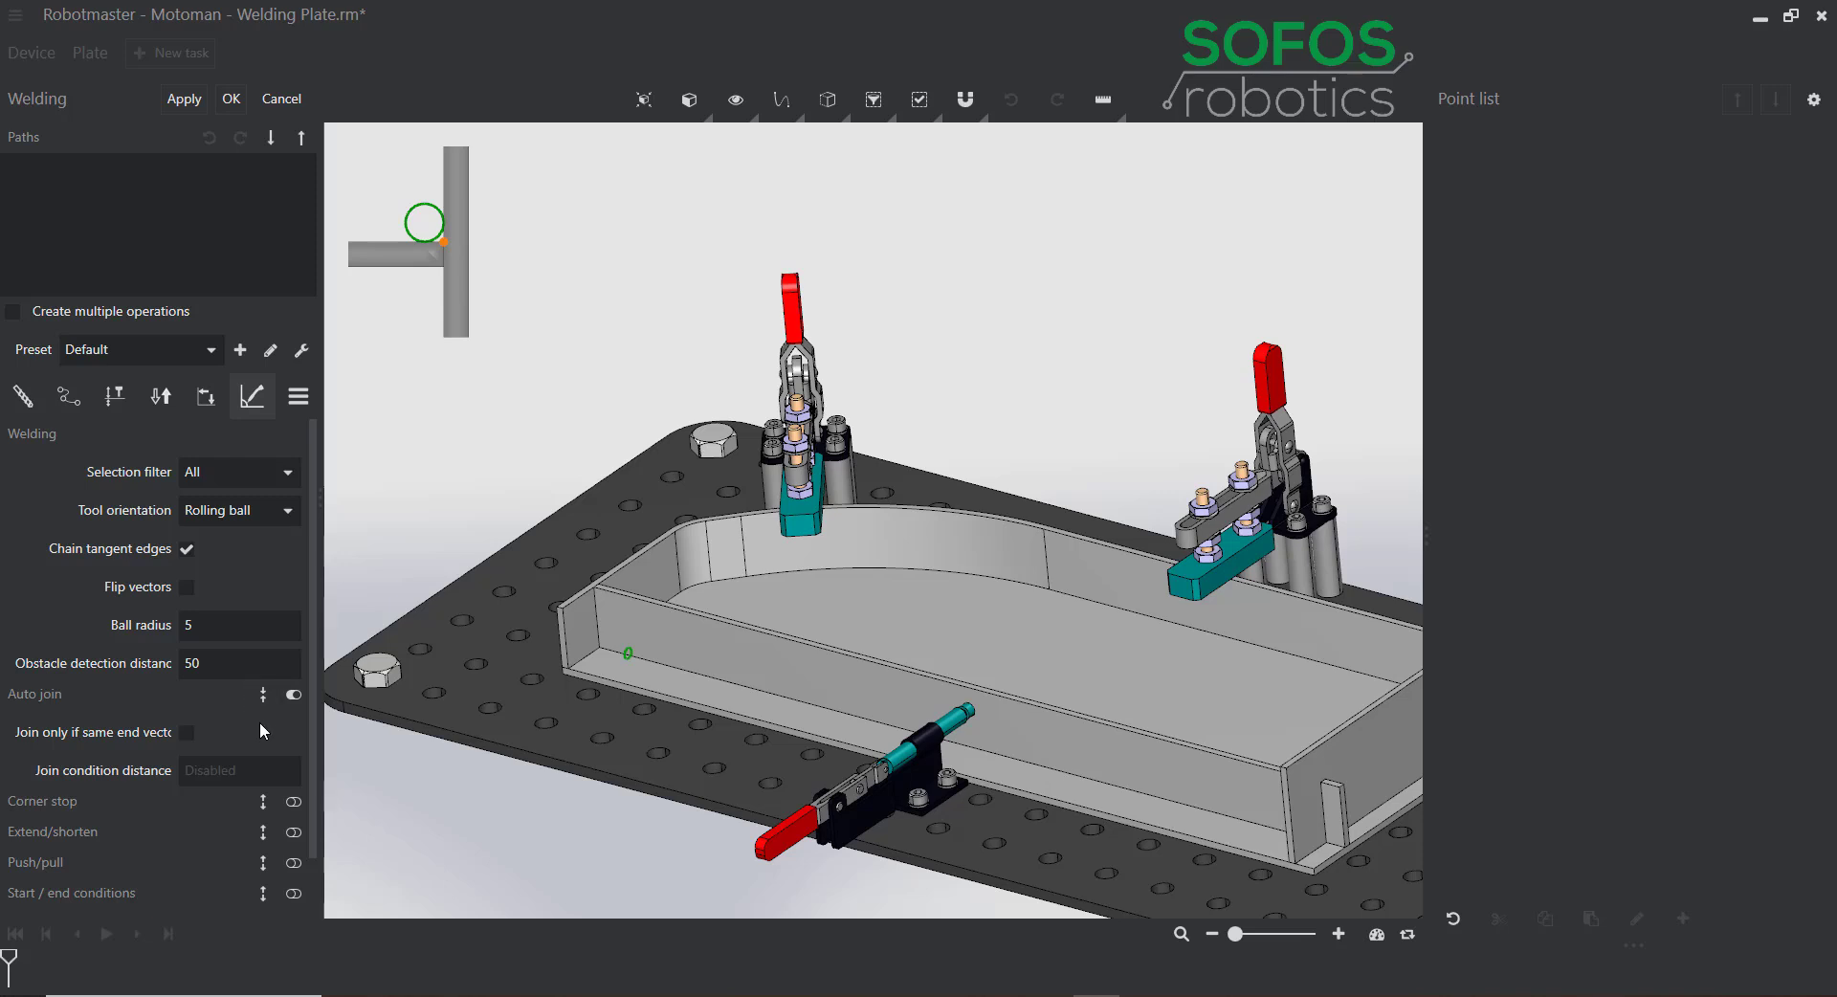
pyautogui.click(587, 667)
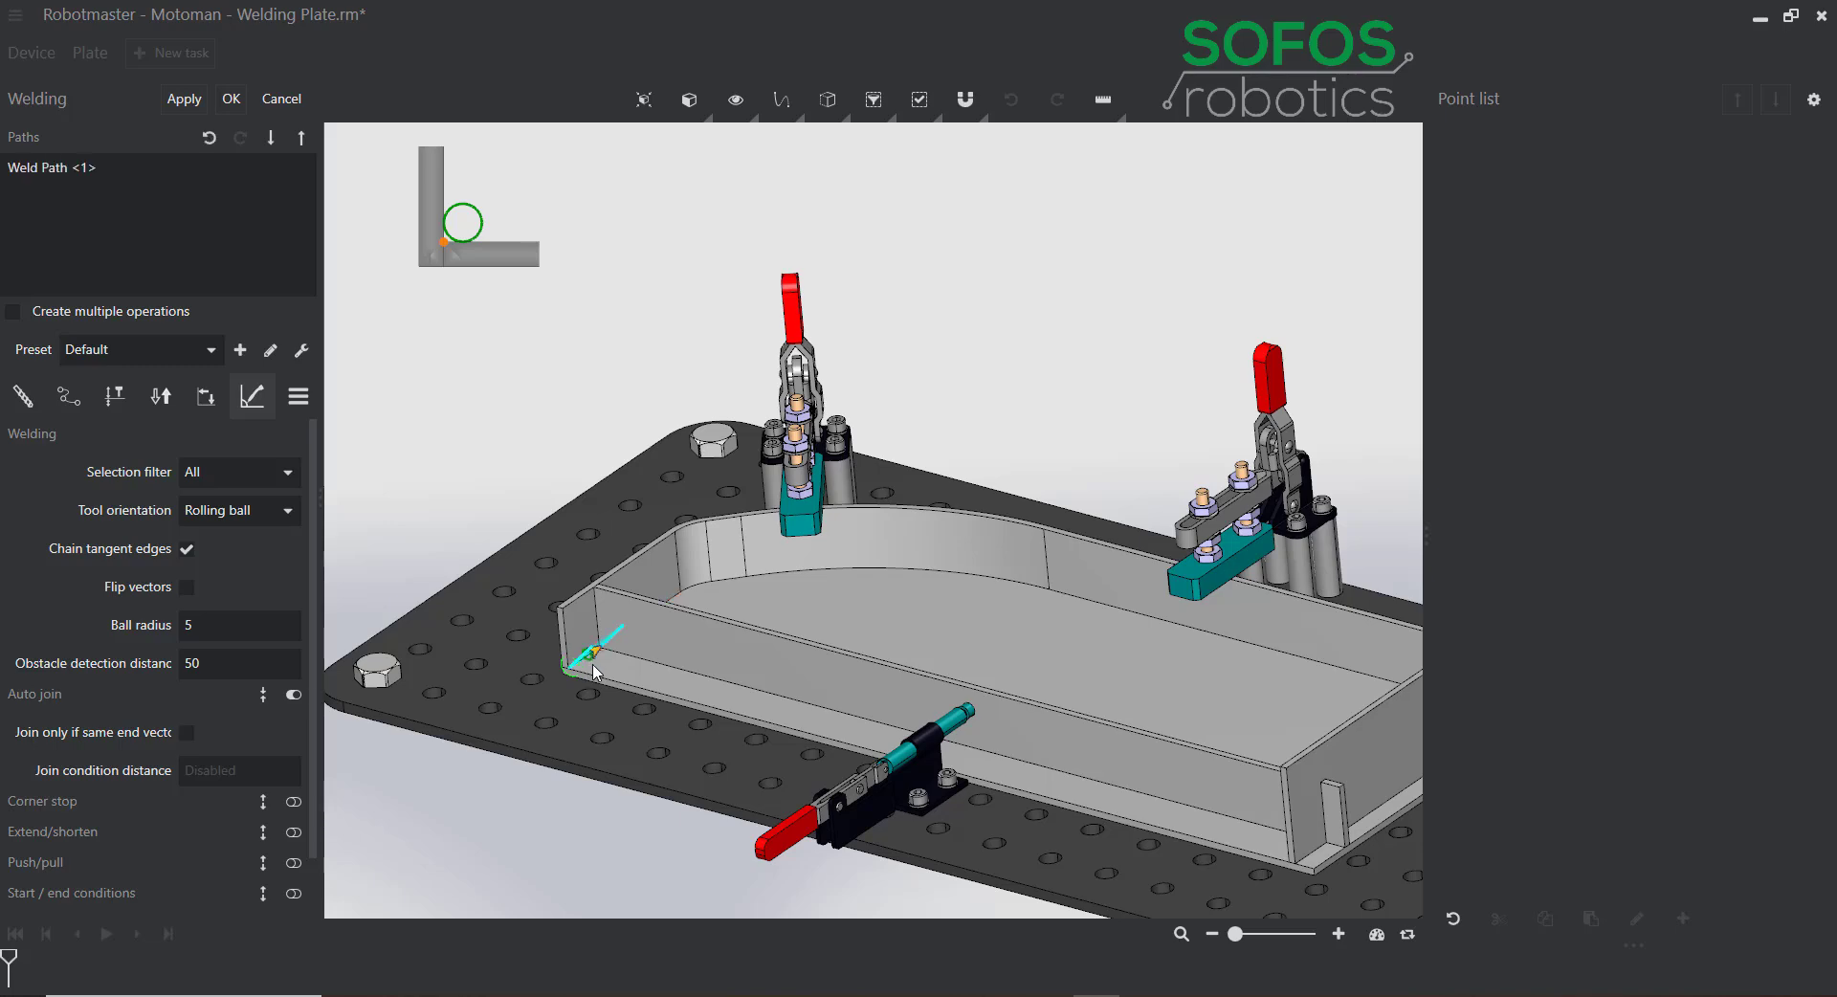
pyautogui.scroll(5, 587, 660)
pyautogui.moveTo(623, 654); pyautogui.dragTo(642, 671, button='middle')
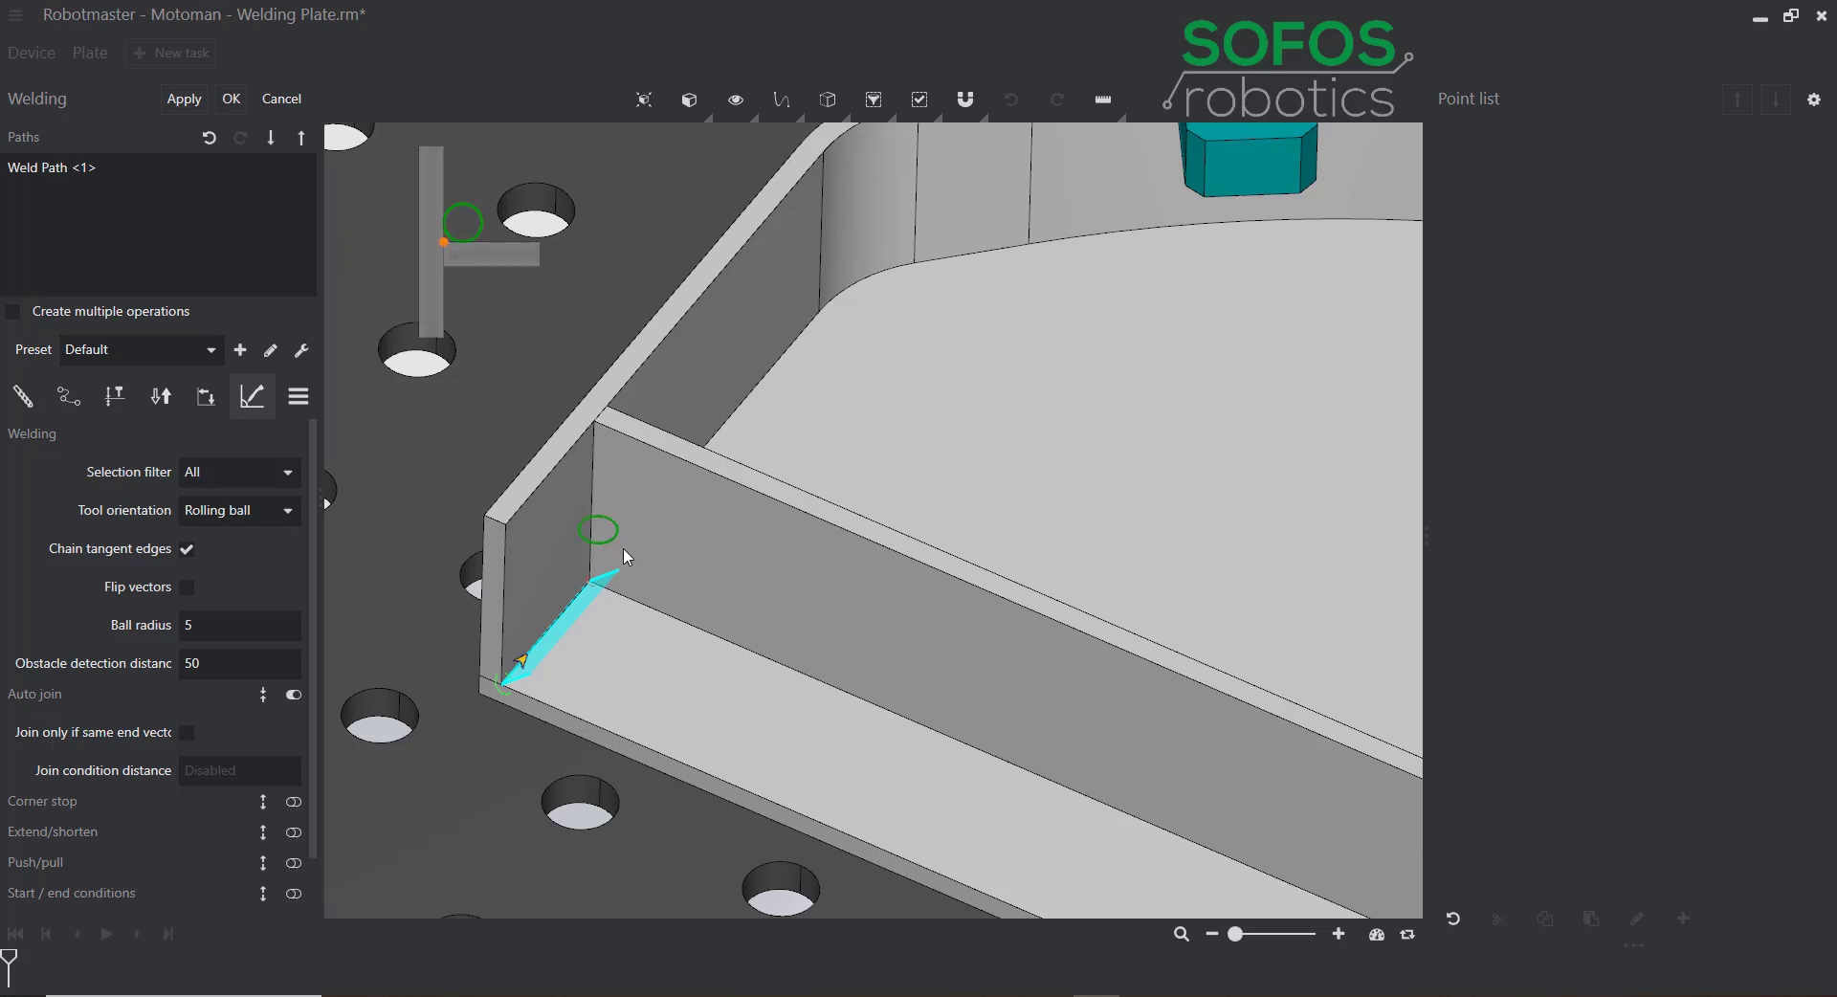
pyautogui.click(635, 603)
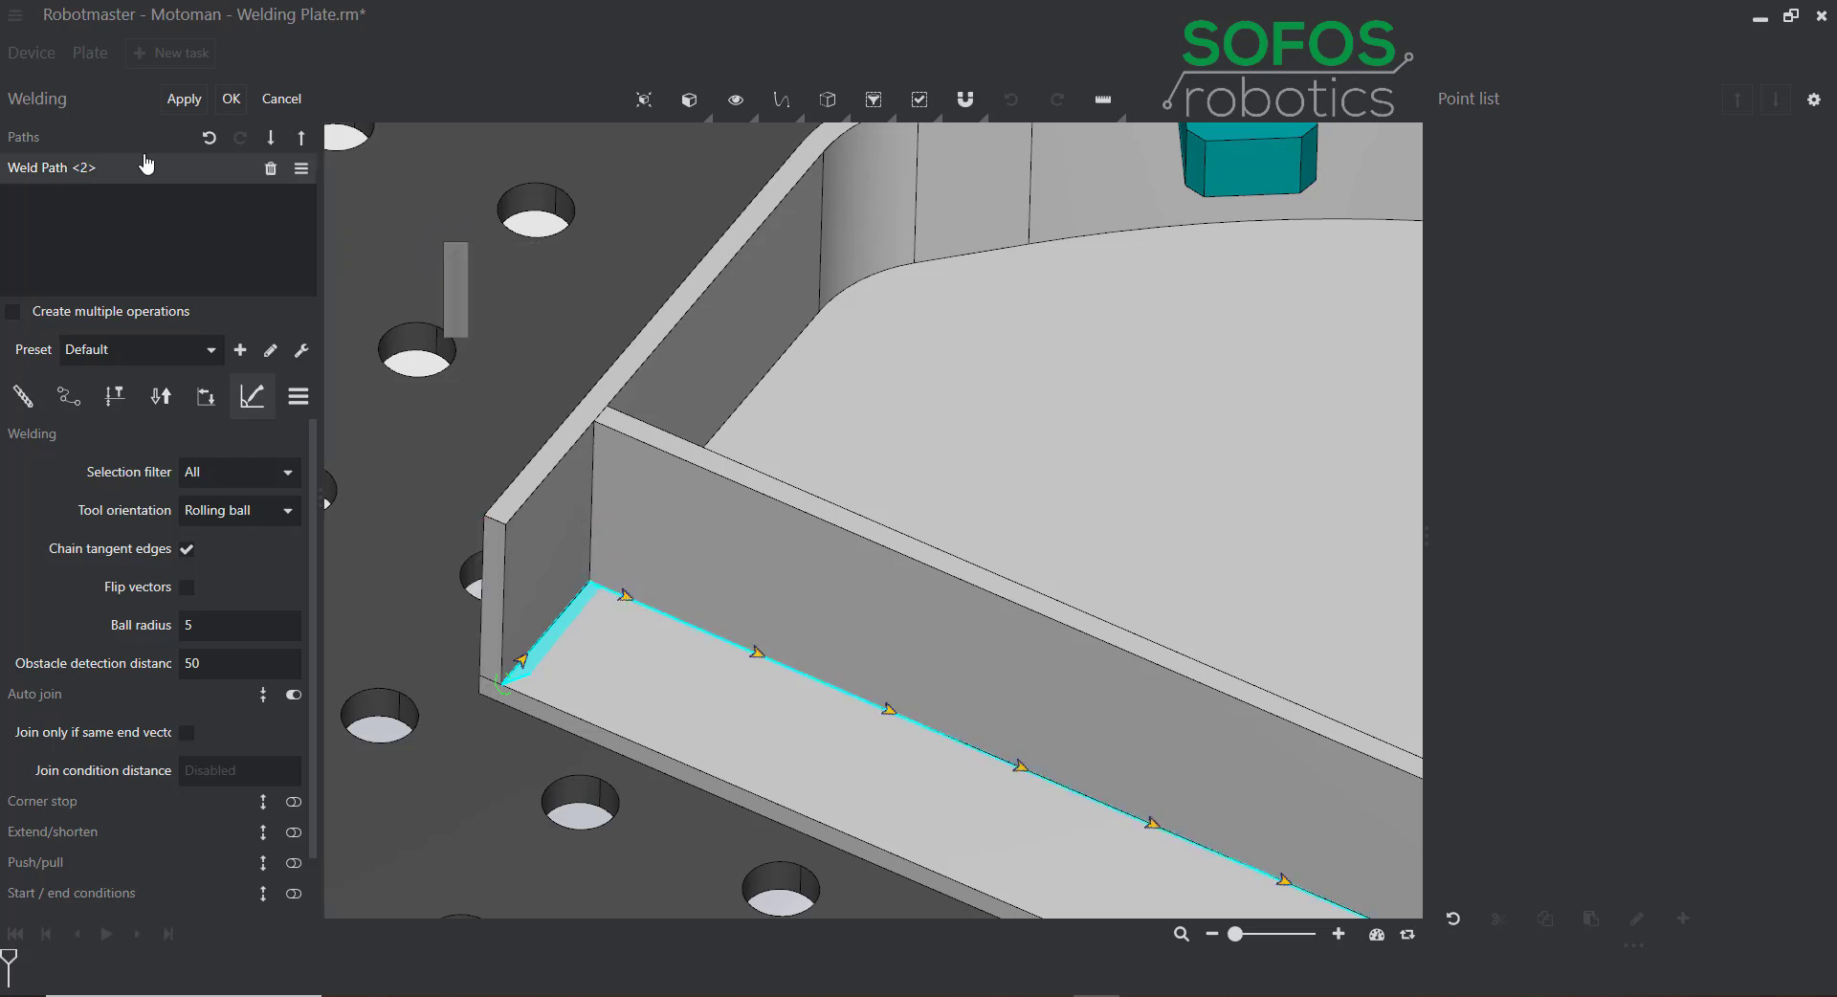
# Apply the joined weld path and move the simulation partway along the long edge to inspect the torch motion.
pyautogui.click(184, 99)
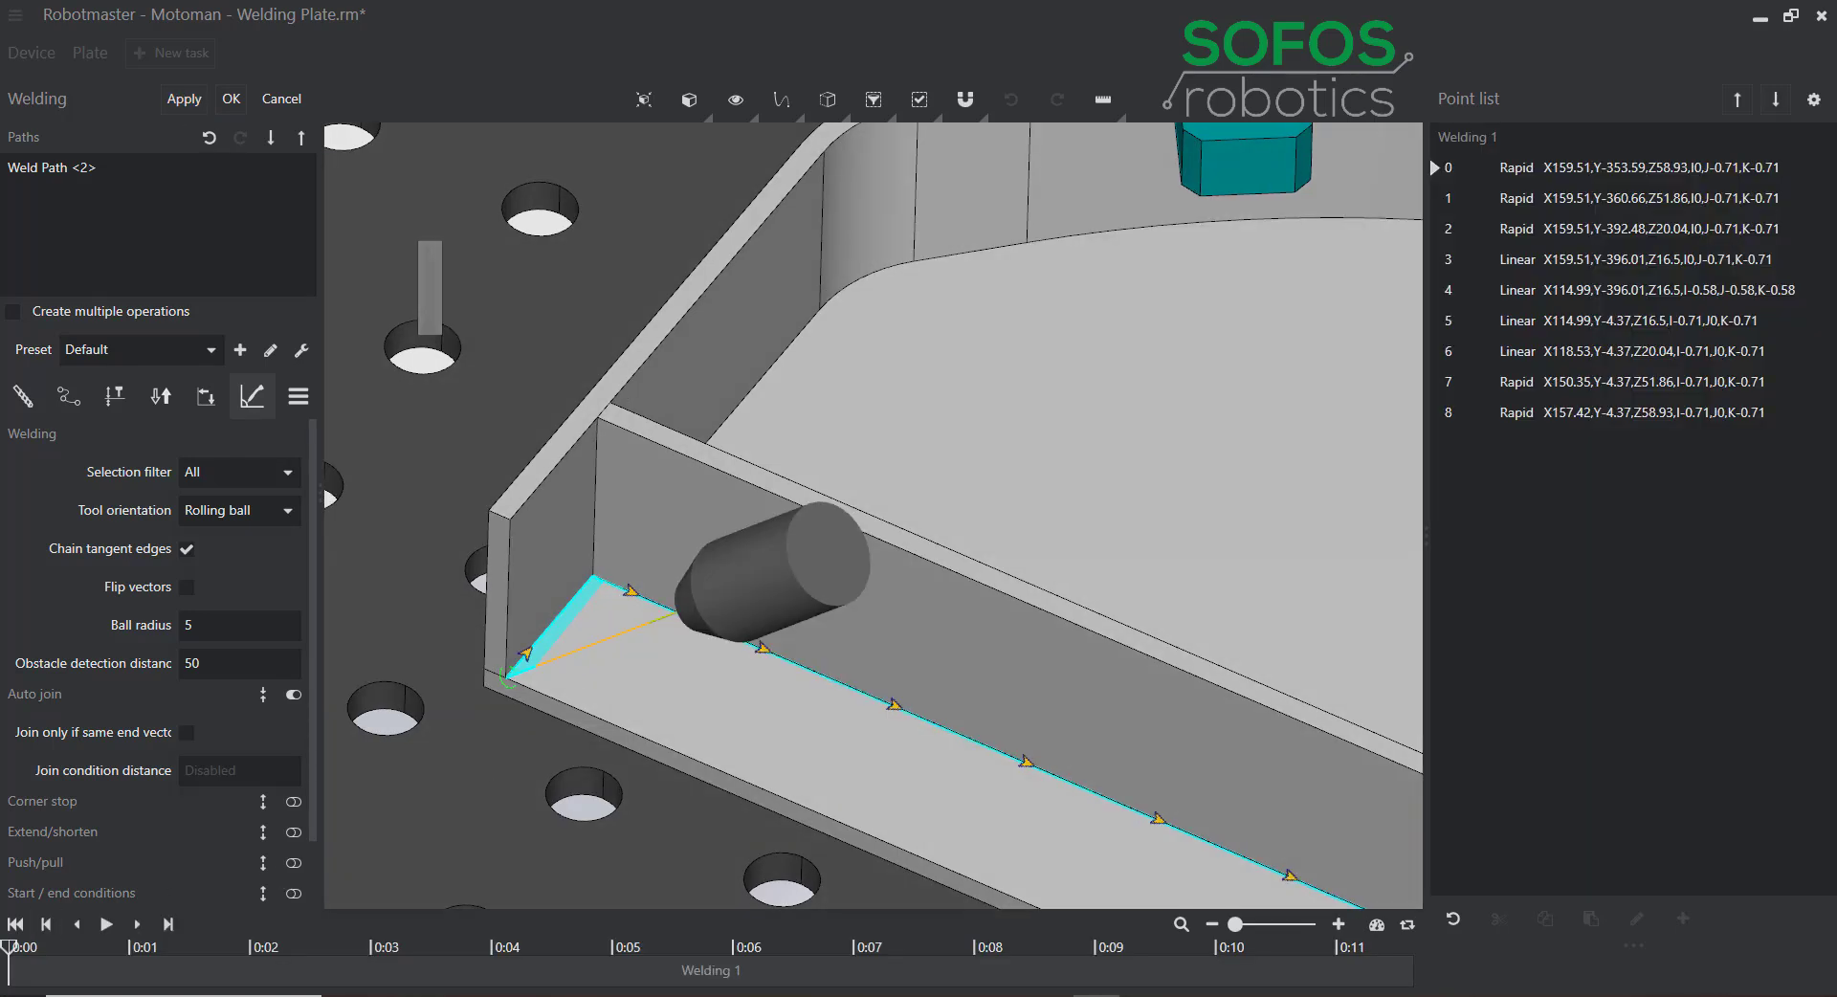
pyautogui.moveTo(10, 945)
pyautogui.mouseDown()
pyautogui.moveTo(400, 978)
pyautogui.moveTo(695, 974)
pyautogui.mouseUp()
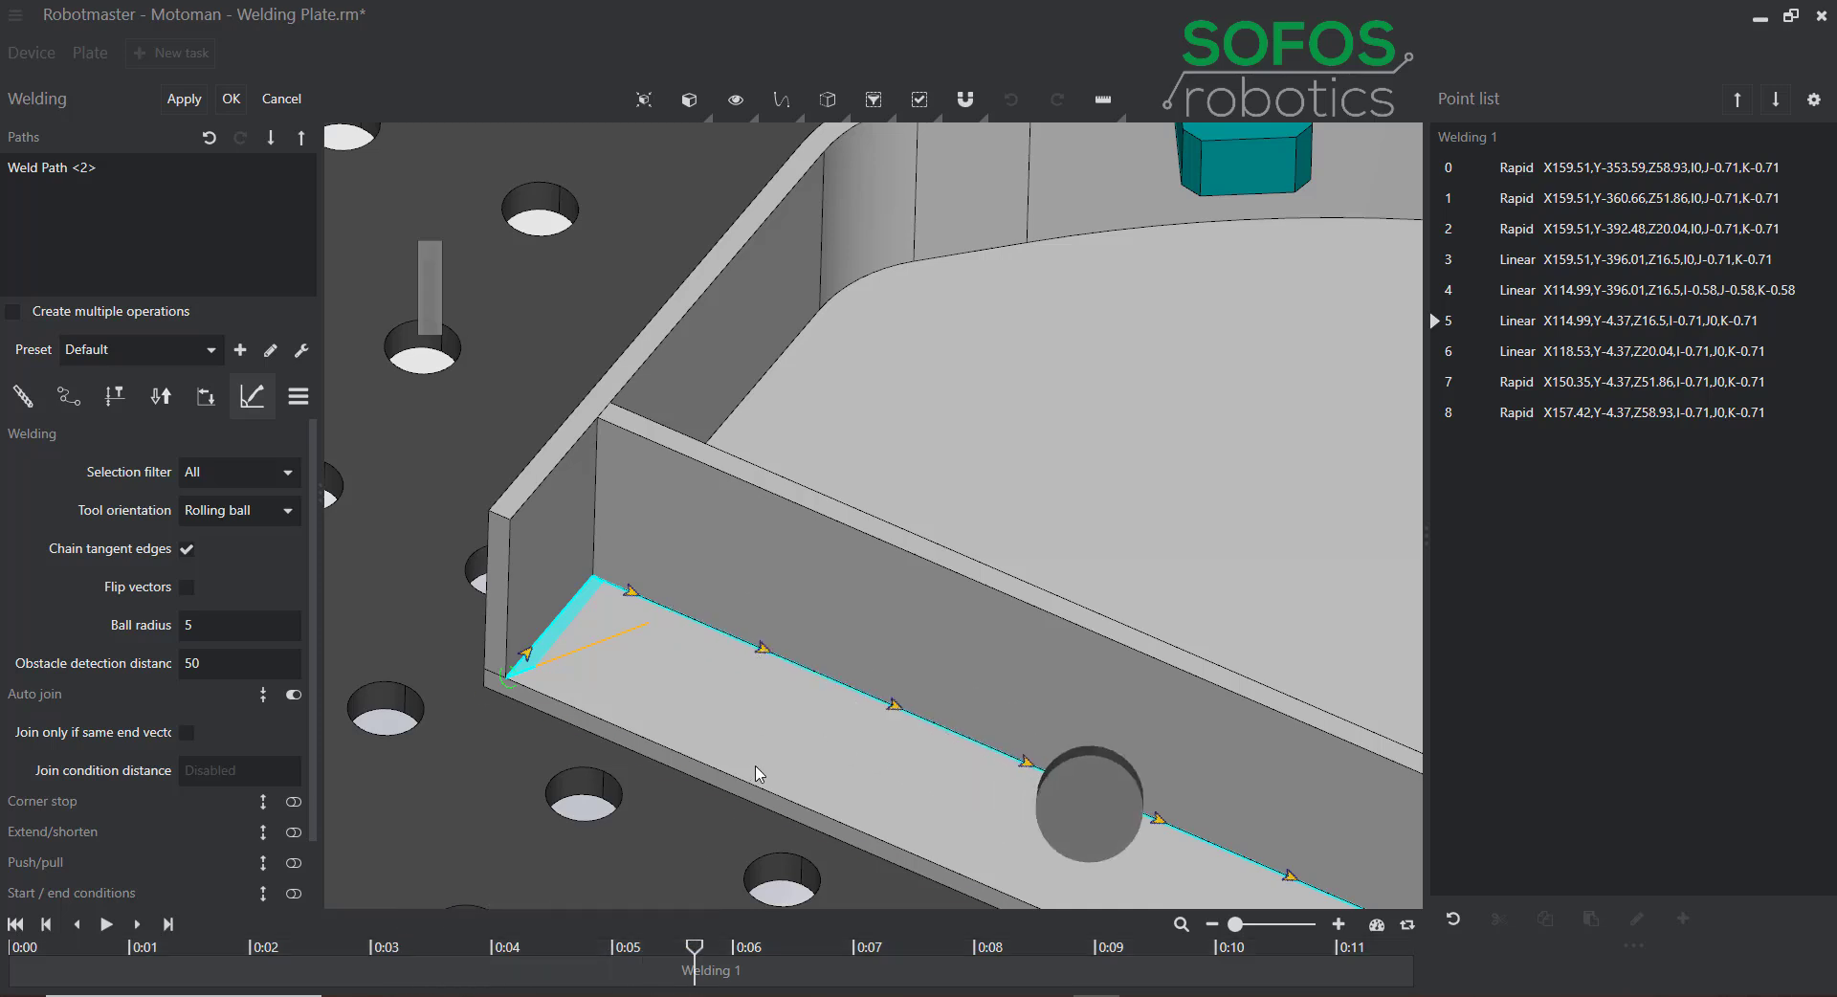
pyautogui.scroll(-5, 755, 763)
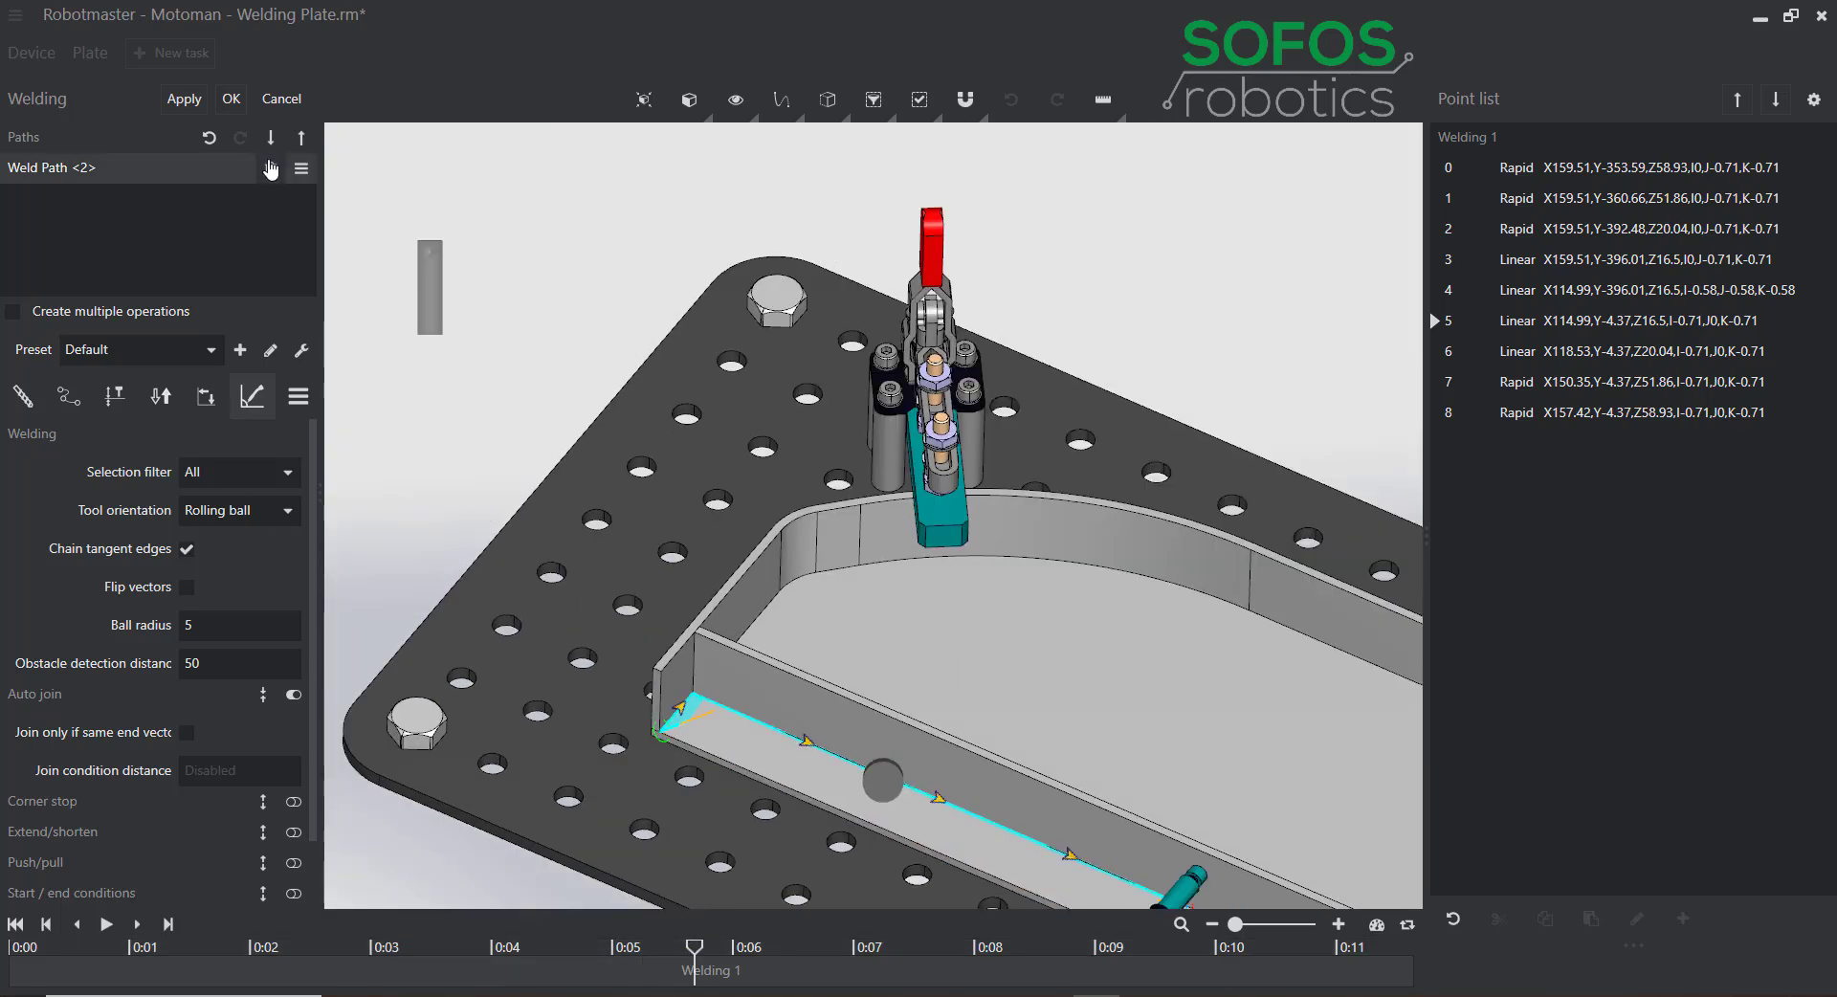
# Delete the joined weld path and turn off Auto join.
pyautogui.click(273, 168)
pyautogui.click(264, 696)
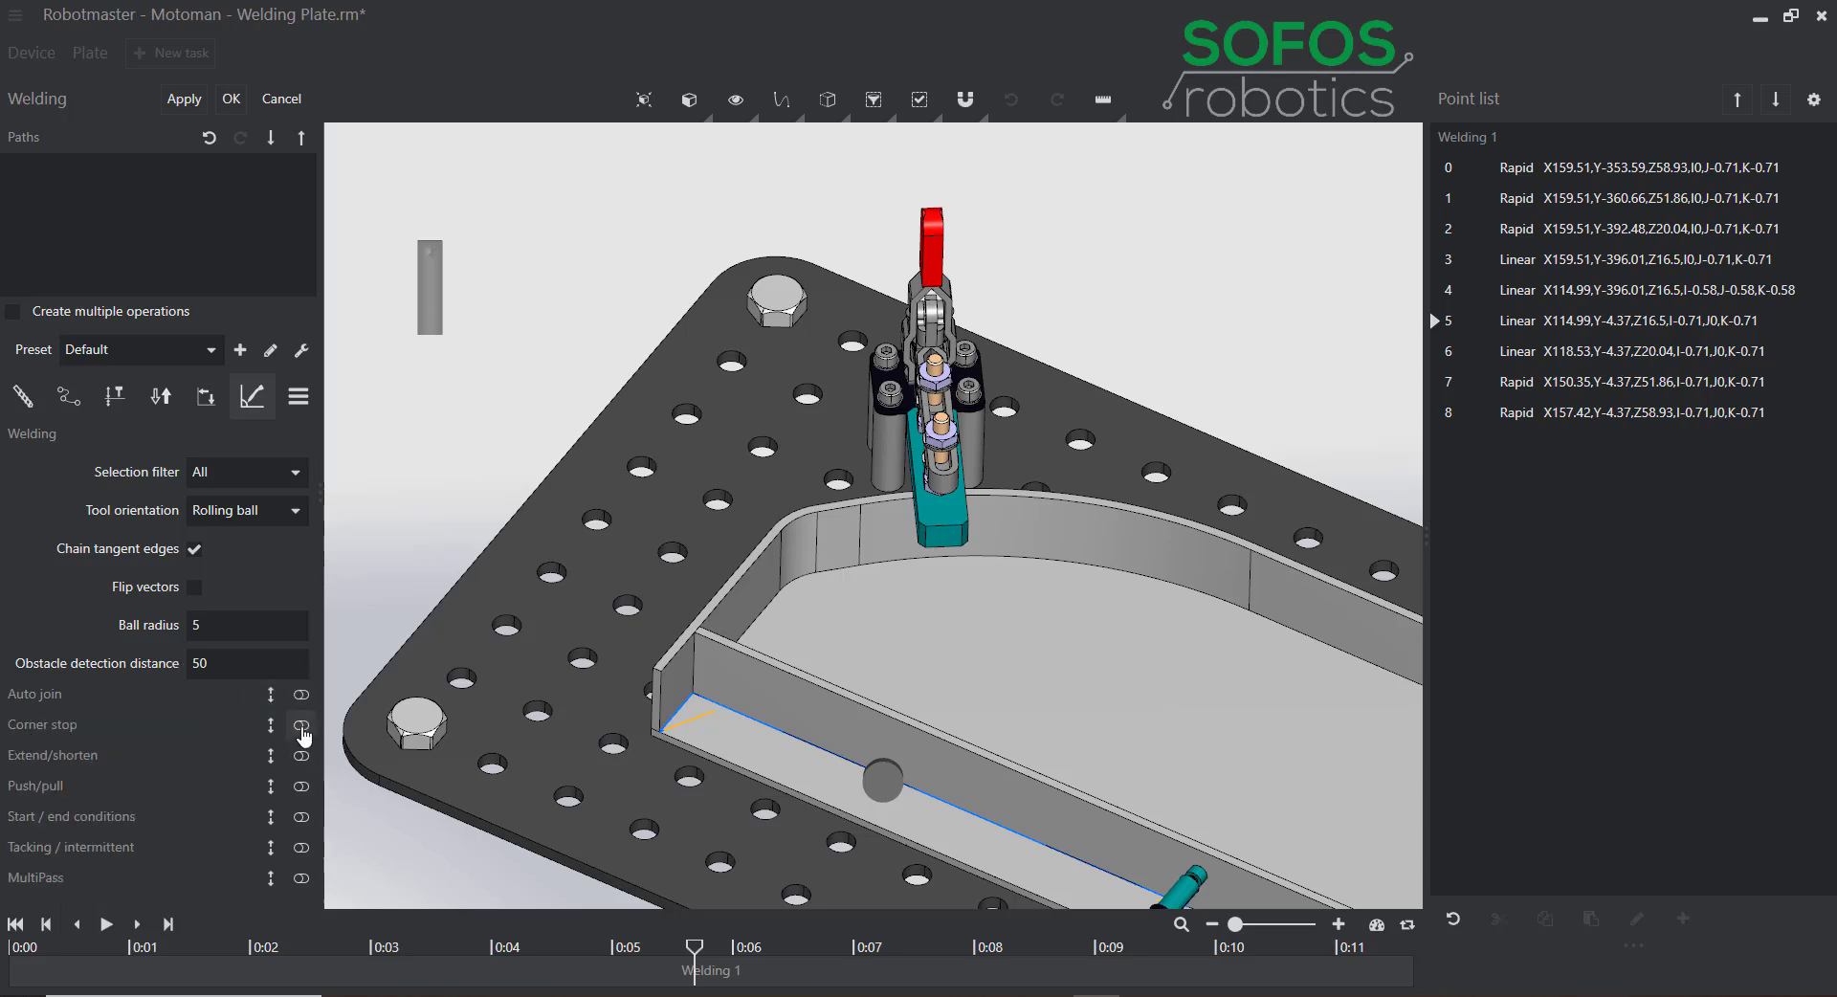
# Try Corner stop with a distance of 20, preview it on the long front wall's base edge, and disable it.
pyautogui.click(272, 725)
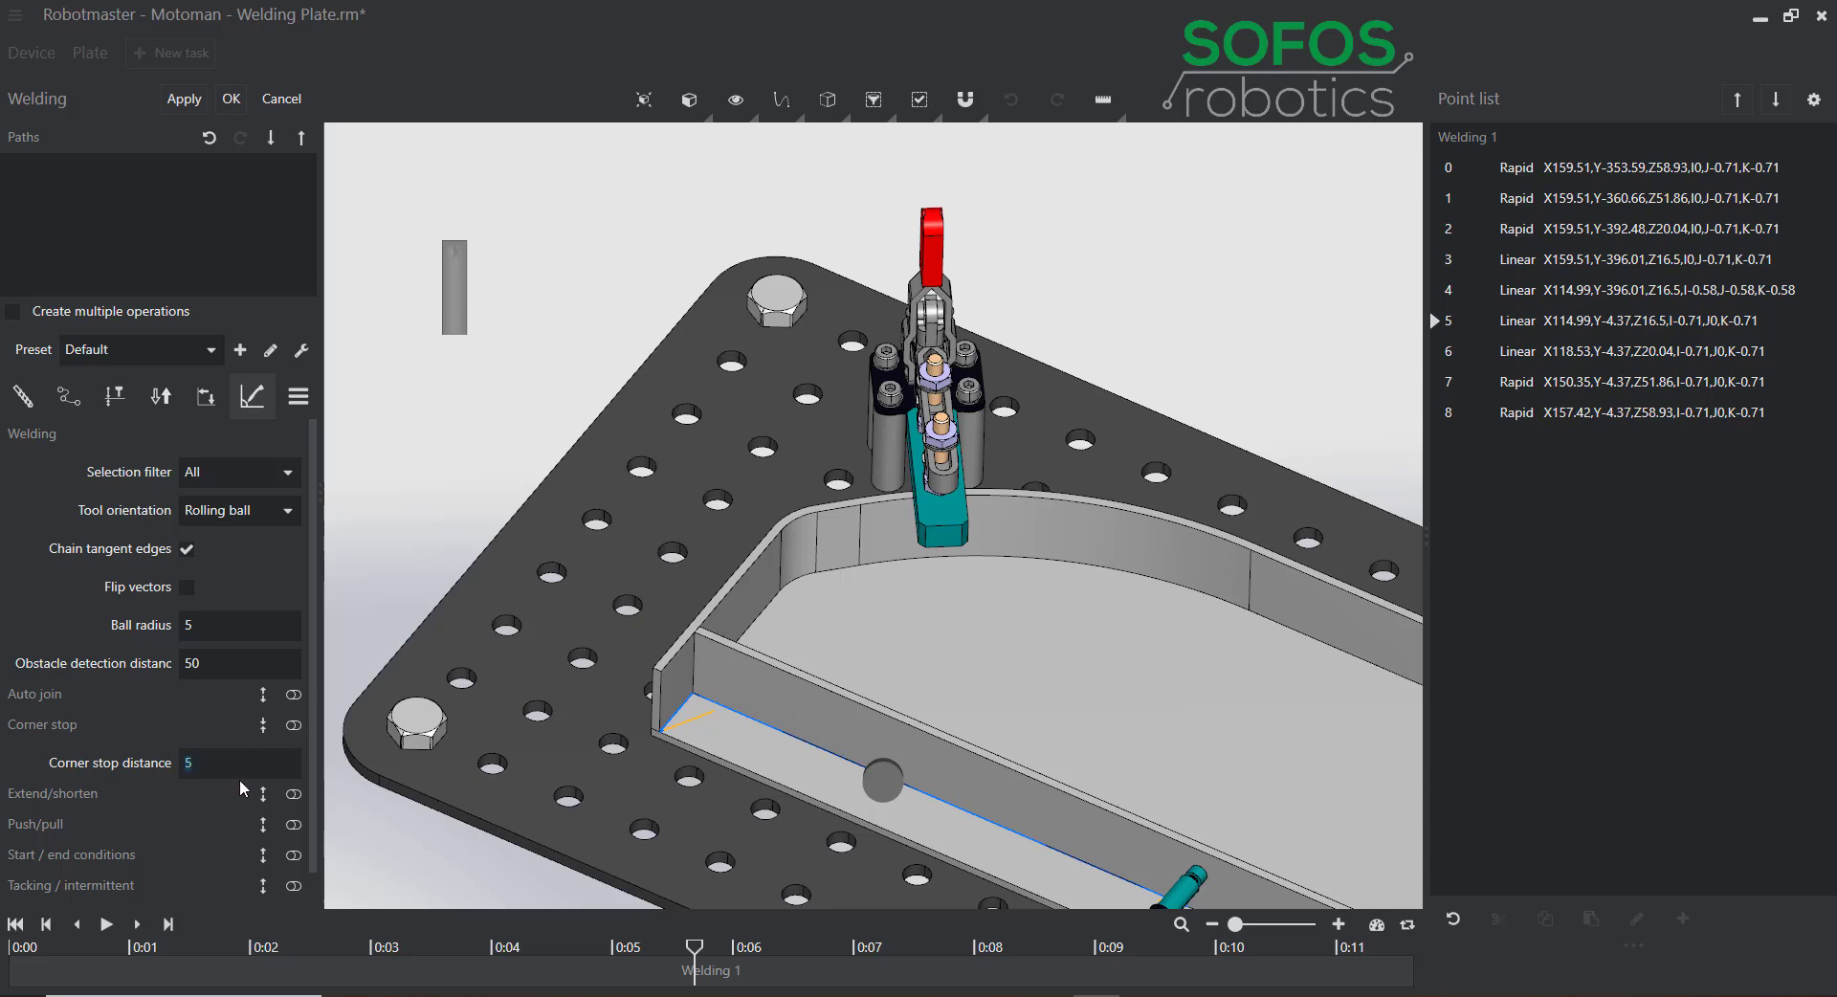
pyautogui.moveTo(1095, 702)
pyautogui.mouseDown(button='middle')
pyautogui.moveTo(1009, 609)
pyautogui.moveTo(1189, 560)
pyautogui.moveTo(1100, 641)
pyautogui.moveTo(1078, 701)
pyautogui.mouseUp(button='middle')
pyautogui.click(1055, 792)
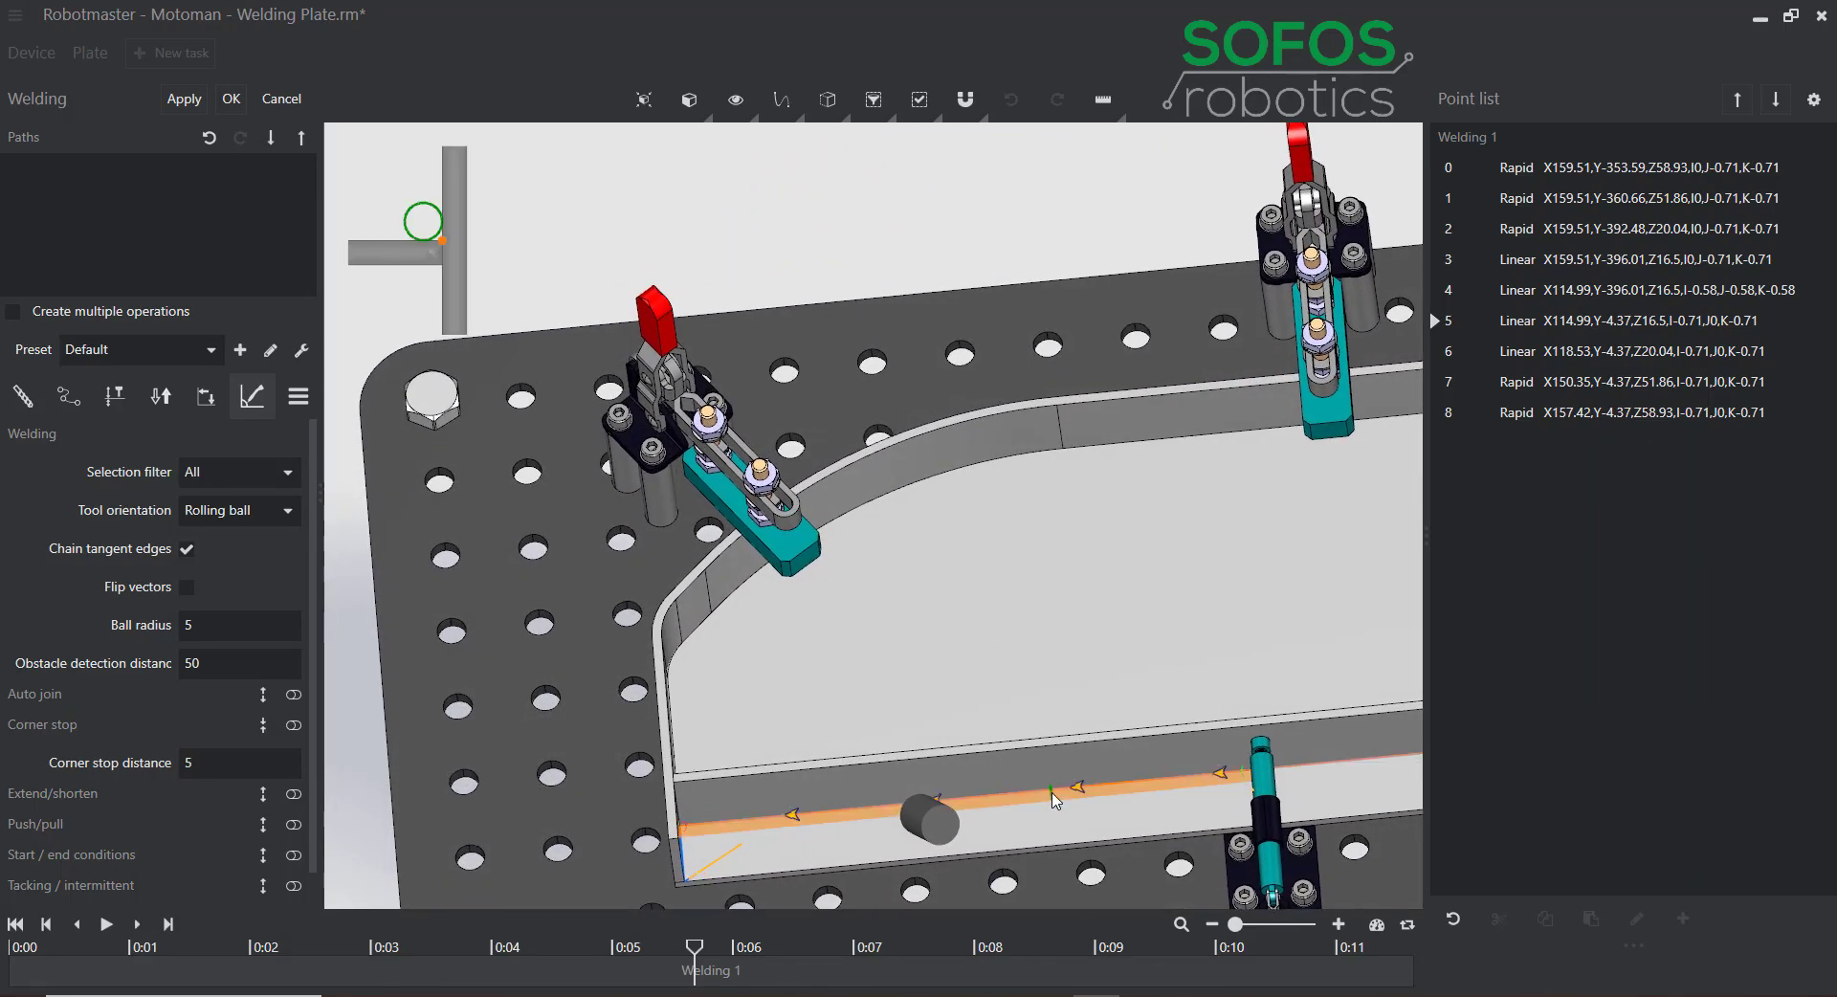
pyautogui.moveTo(1052, 799)
pyautogui.mouseDown(button='middle')
pyautogui.moveTo(1052, 818)
pyautogui.moveTo(1055, 794)
pyautogui.mouseUp(button='middle')
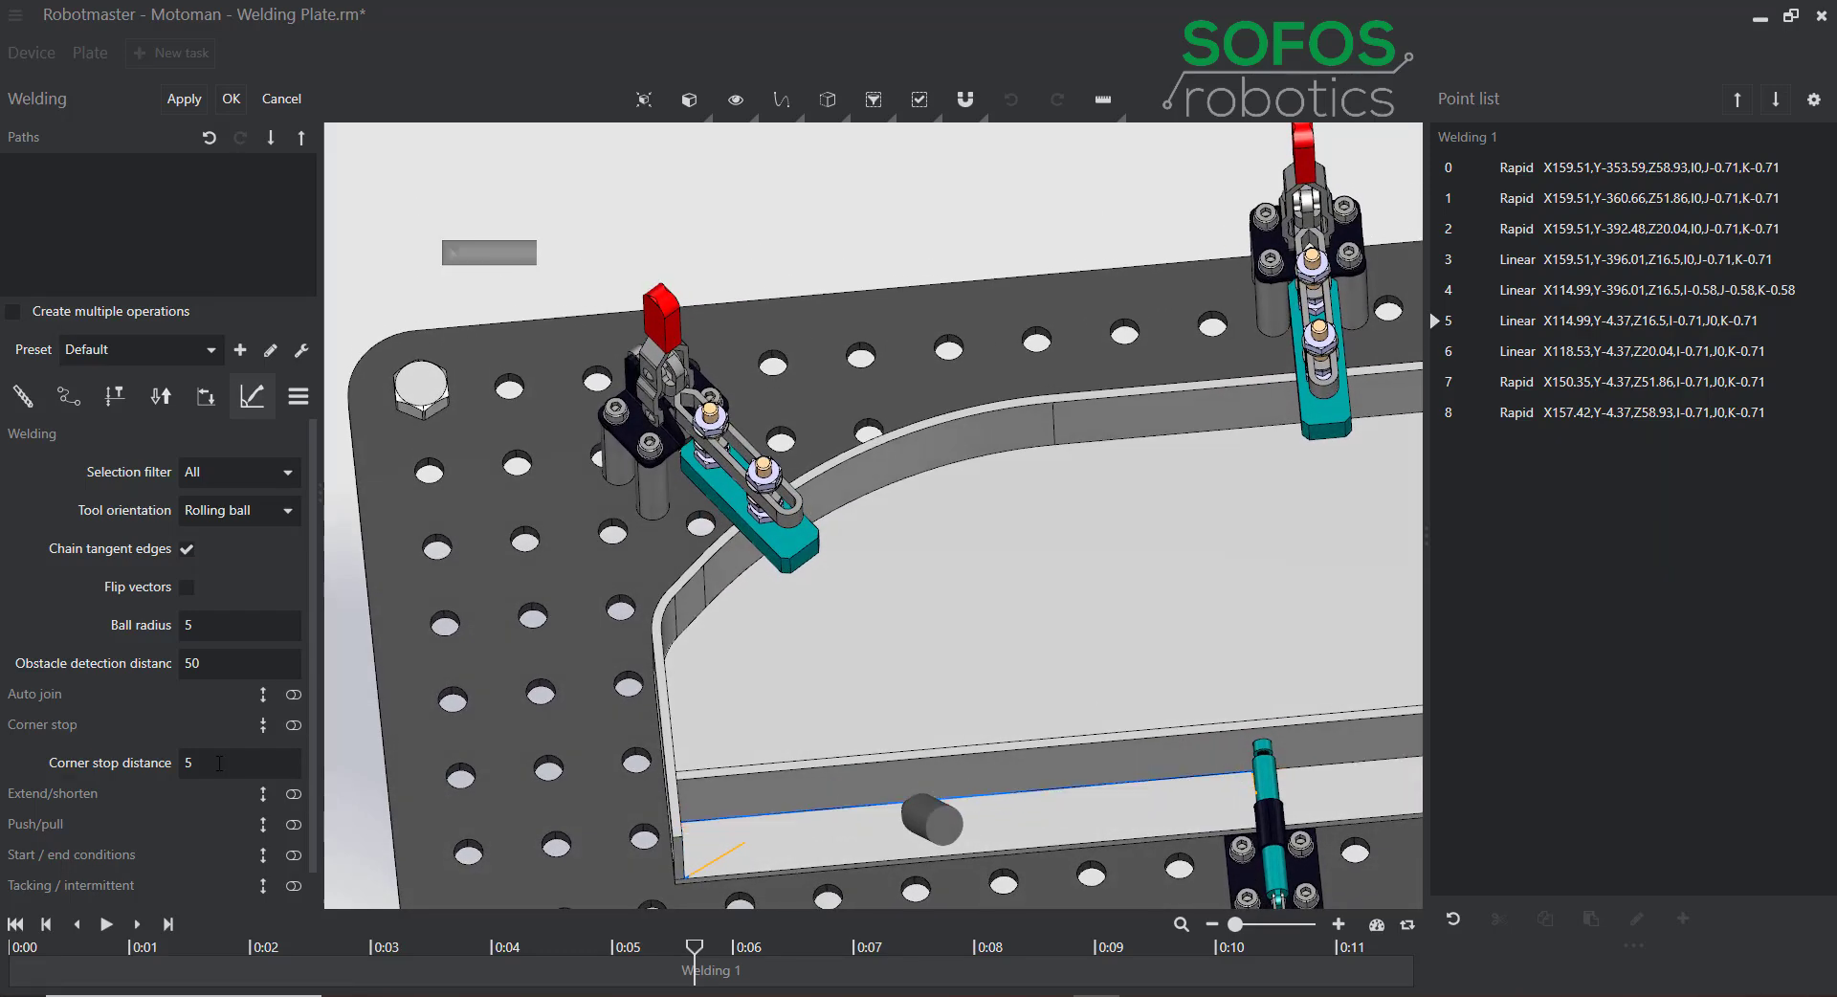
pyautogui.write('20')
pyautogui.click(293, 726)
pyautogui.moveTo(810, 811)
pyautogui.mouseDown(button='middle')
pyautogui.moveTo(788, 786)
pyautogui.moveTo(808, 816)
pyautogui.moveTo(787, 820)
pyautogui.mouseUp(button='middle')
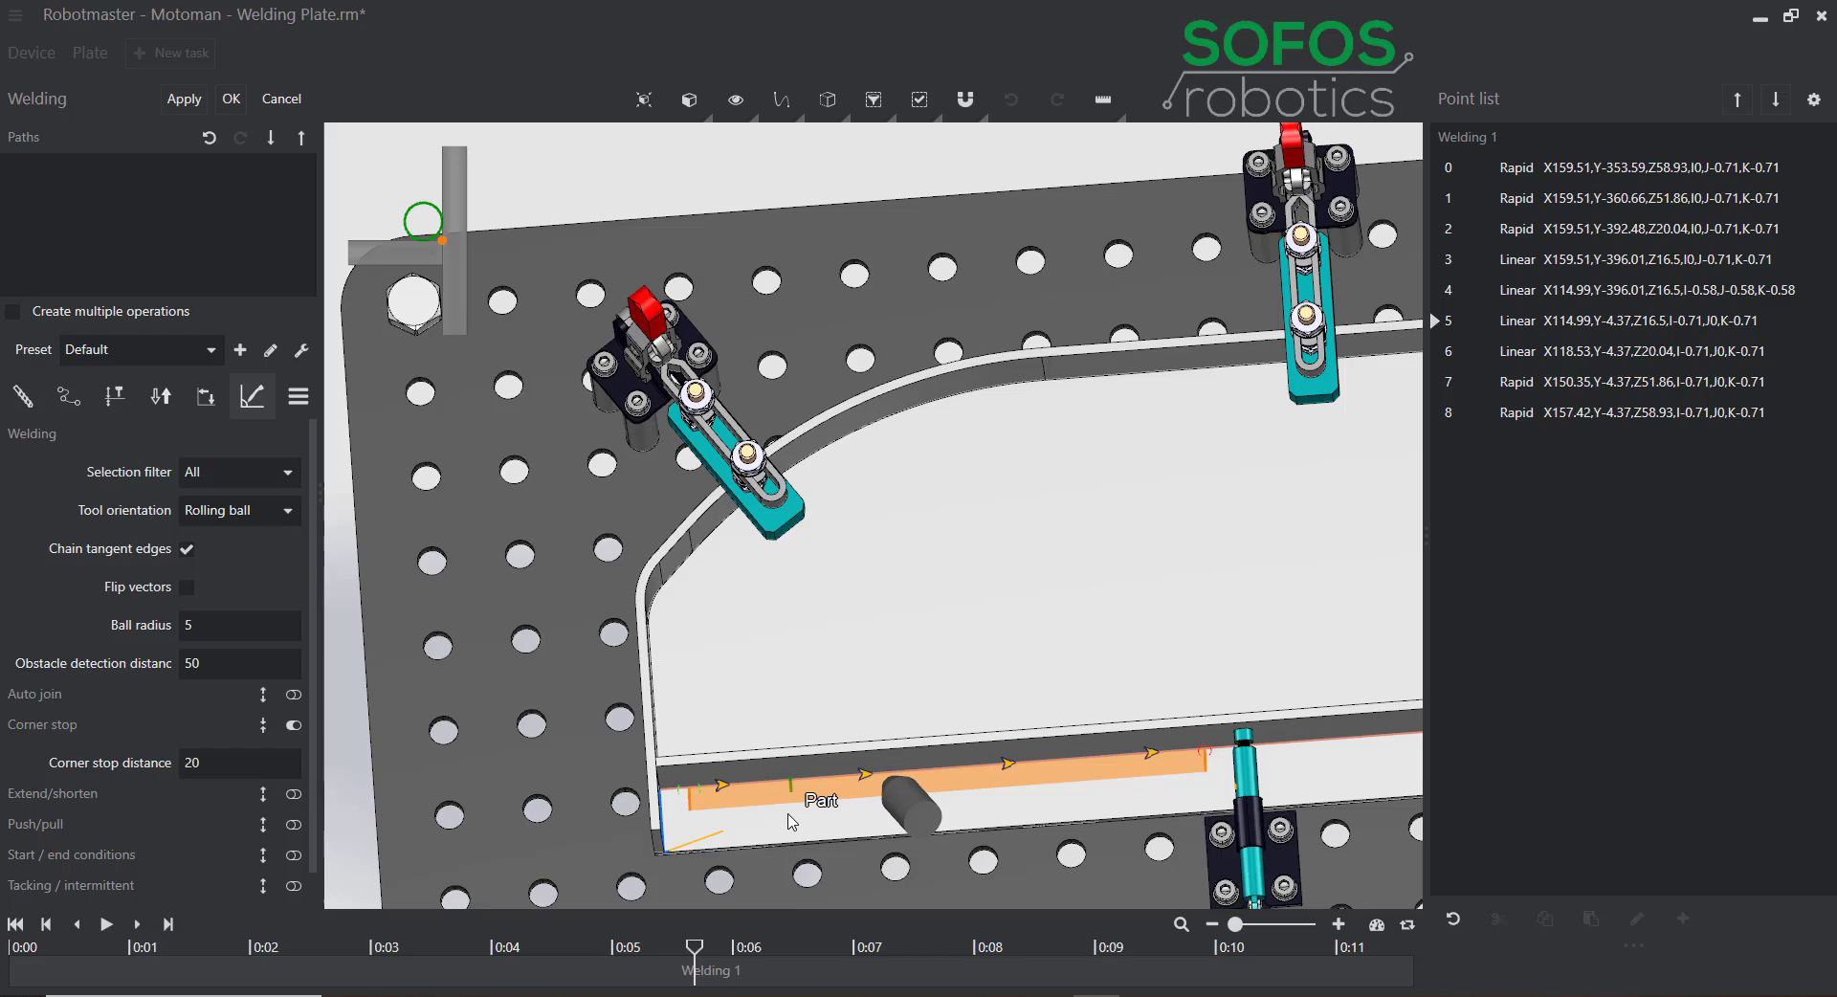
pyautogui.moveTo(790, 821); pyautogui.dragTo(796, 802, button='middle')
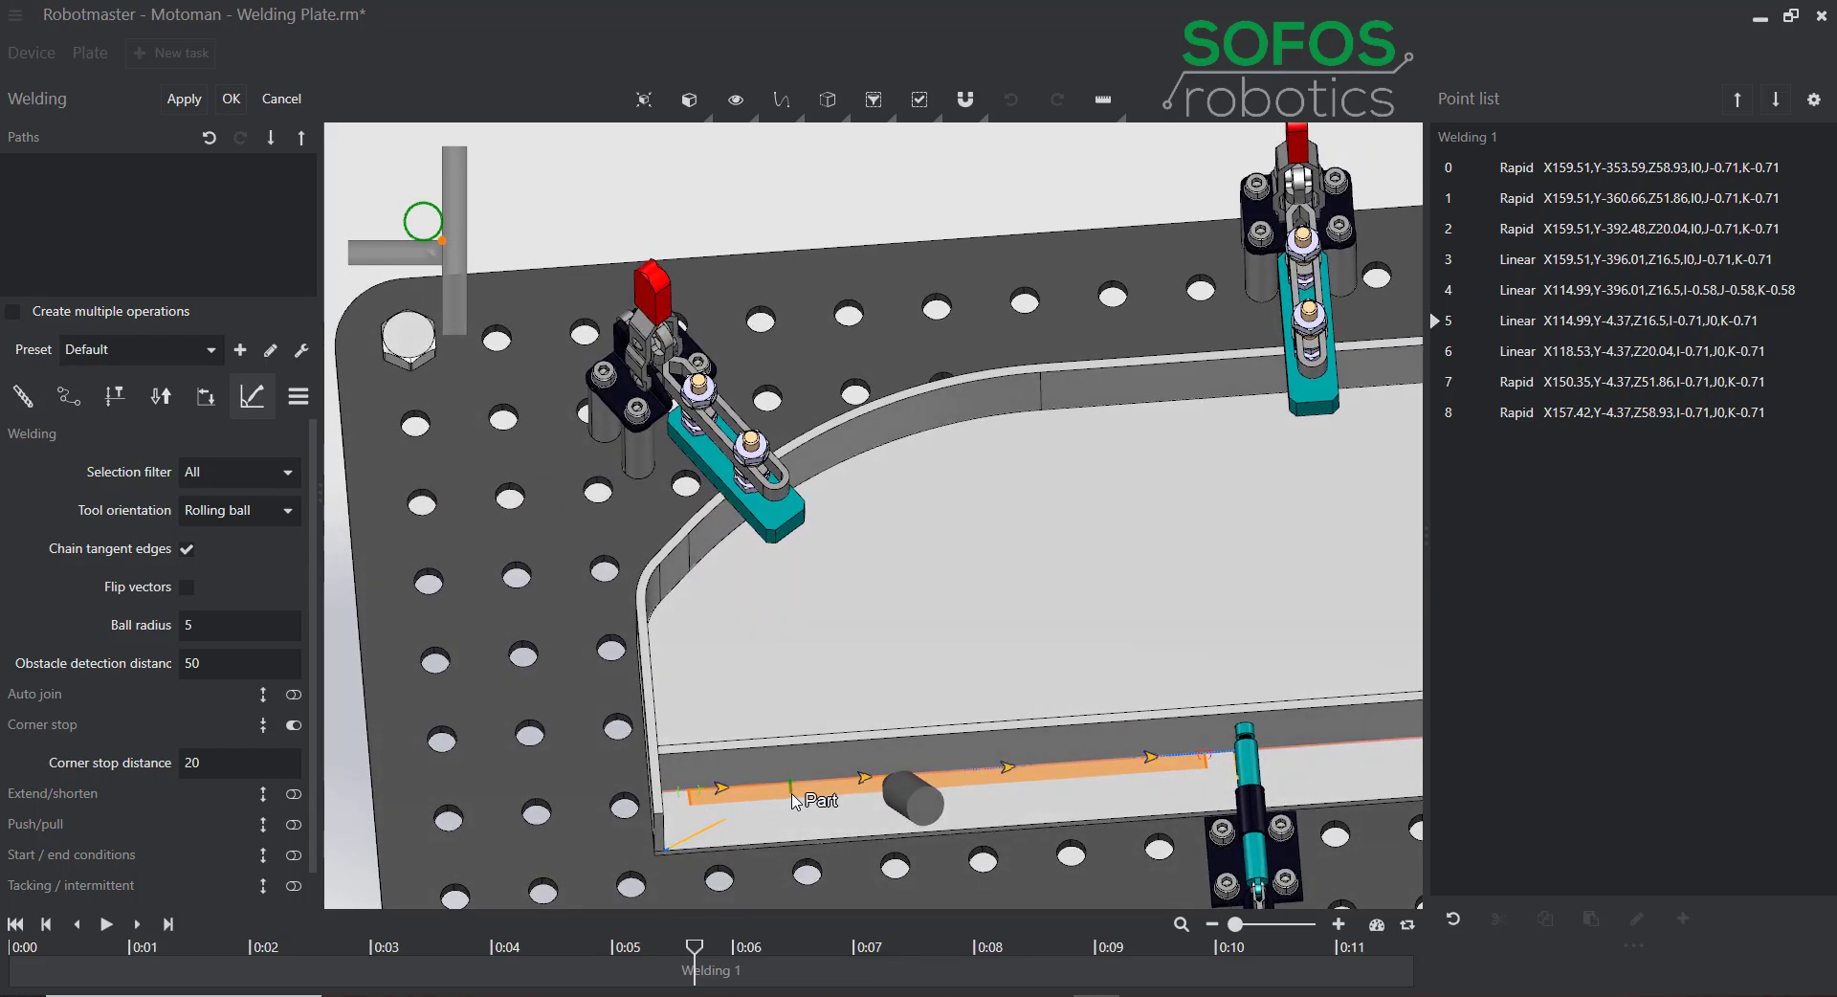
pyautogui.click(292, 725)
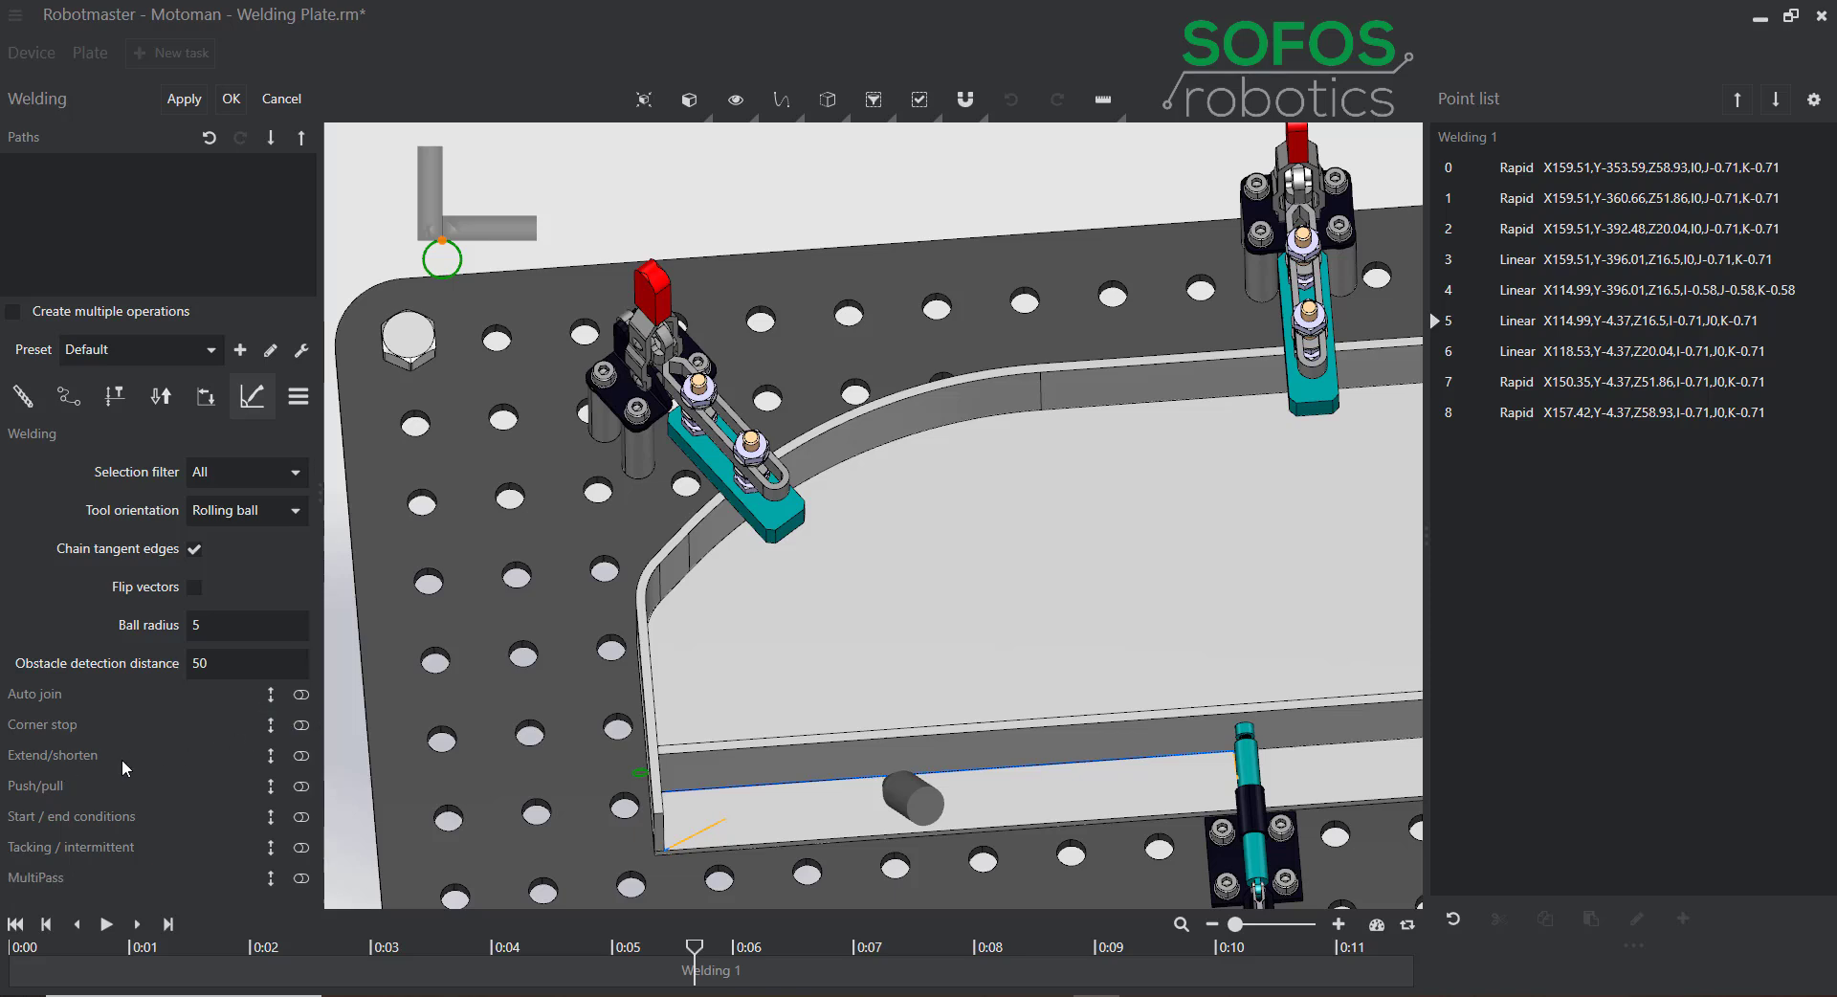
# Try Extend/shorten with a start offset of 25 and an end offset of -10, preview the long edge, and disable it.
pyautogui.click(301, 756)
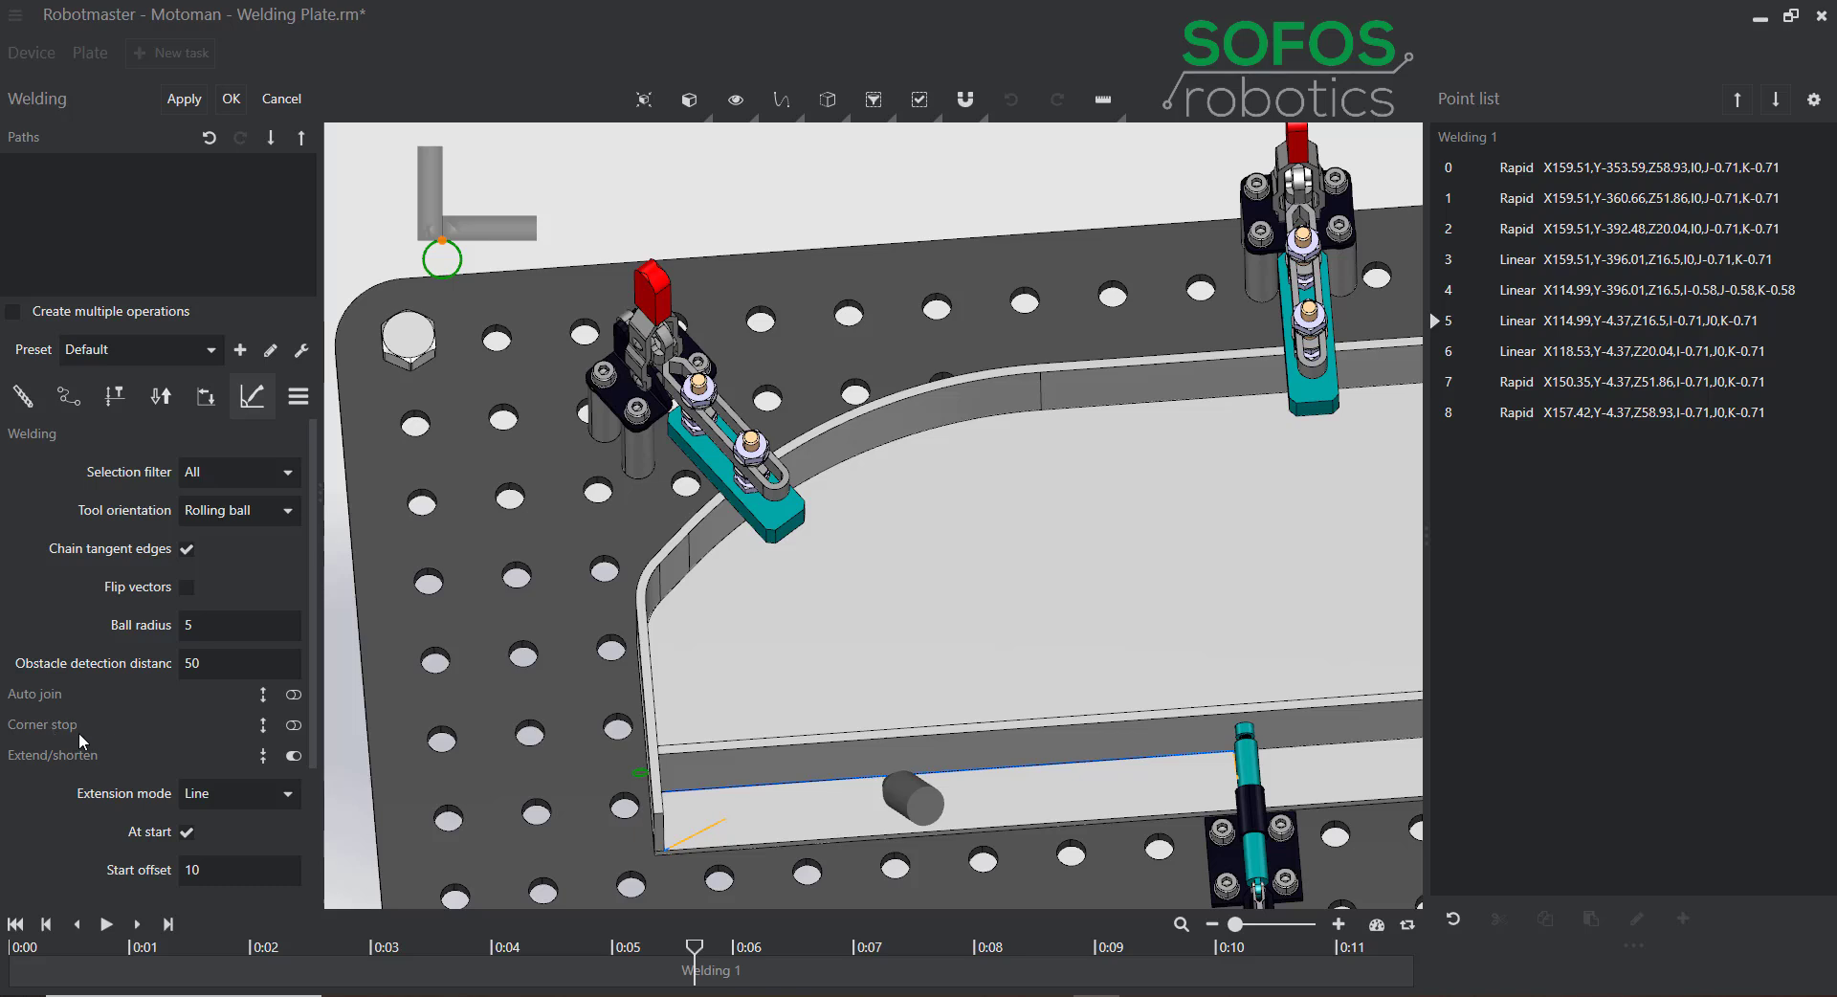
pyautogui.scroll(-2, 100, 731)
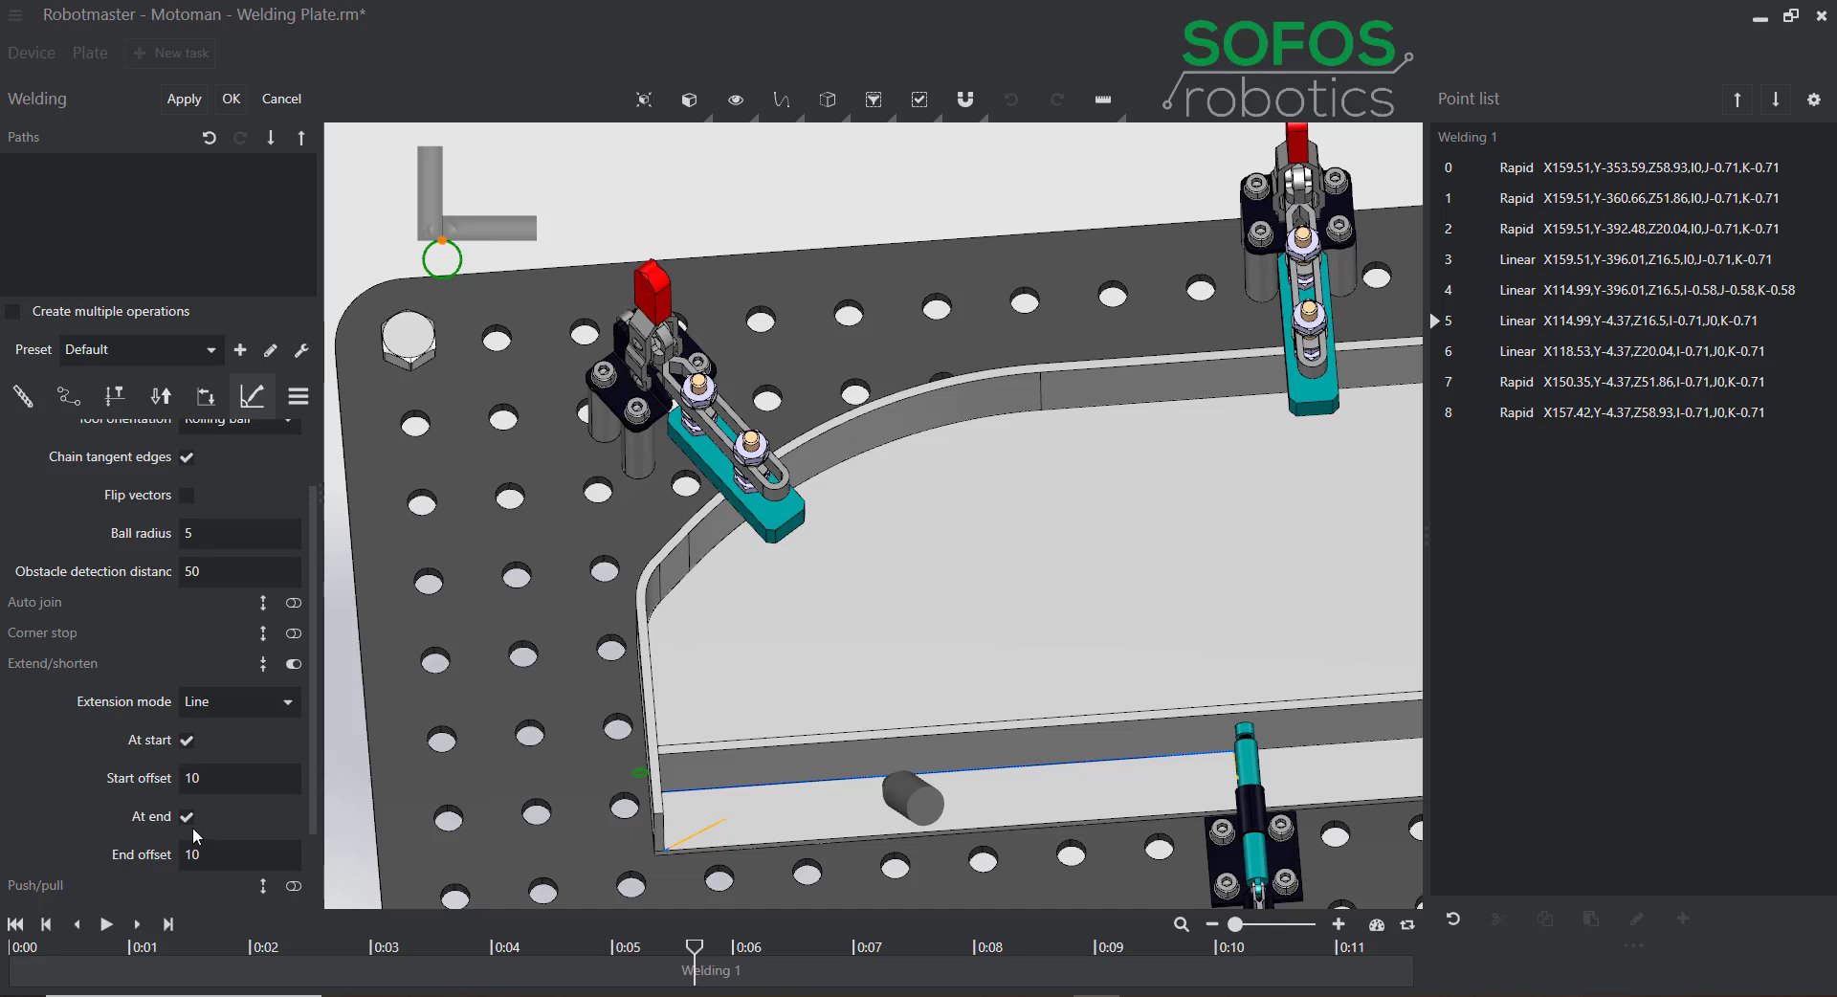
pyautogui.doubleClick(223, 778)
pyautogui.write('25')
pyautogui.doubleClick(193, 854)
pyautogui.press('BackSpace')
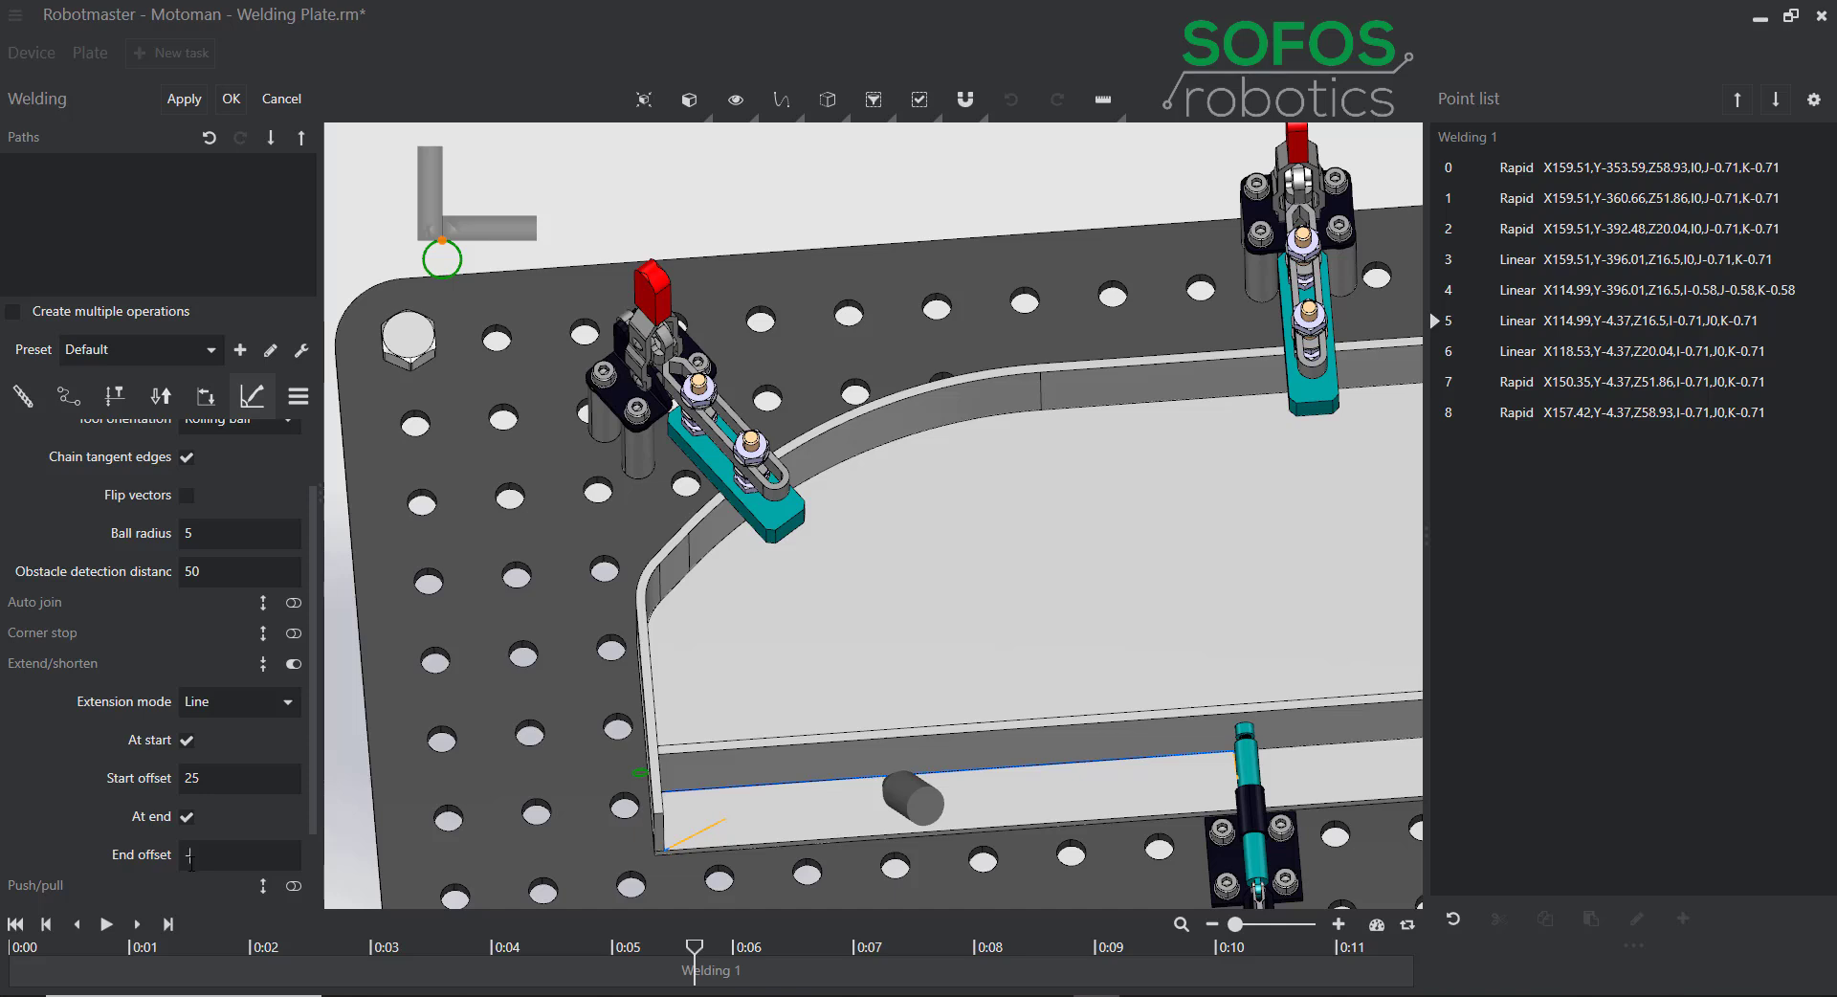
pyautogui.write('-10')
pyautogui.doubleClick(192, 864)
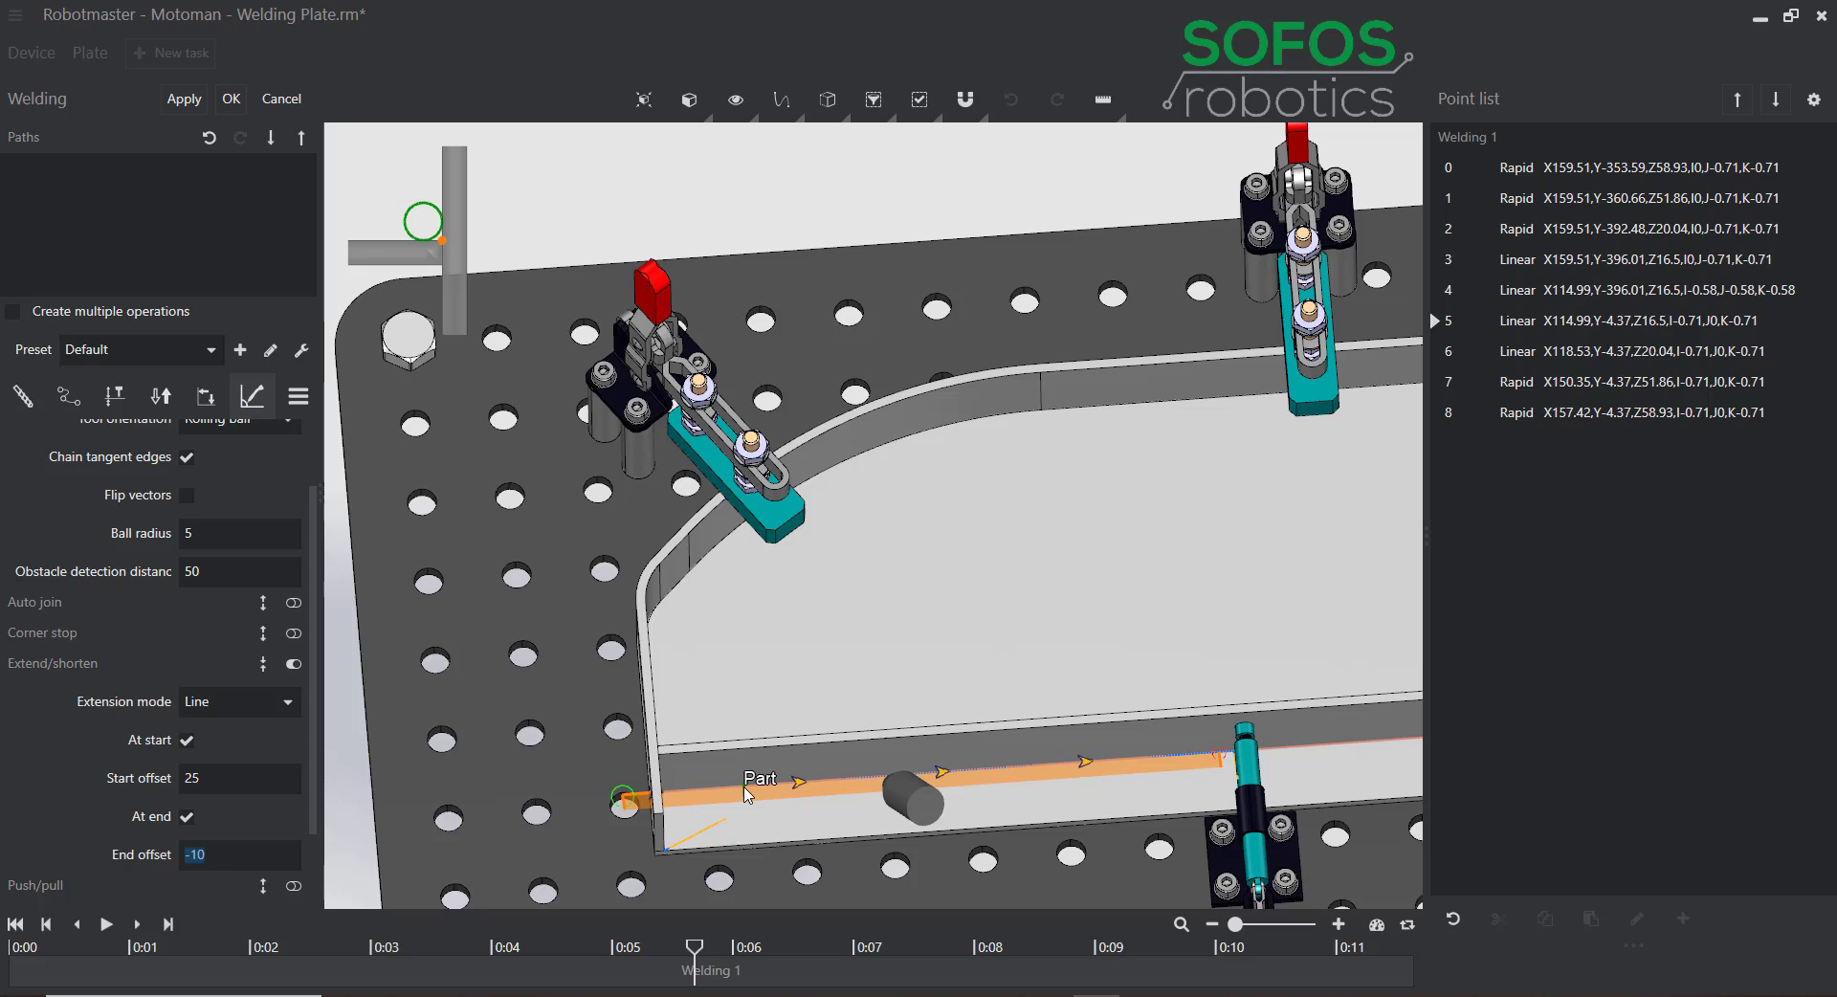
pyautogui.click(291, 666)
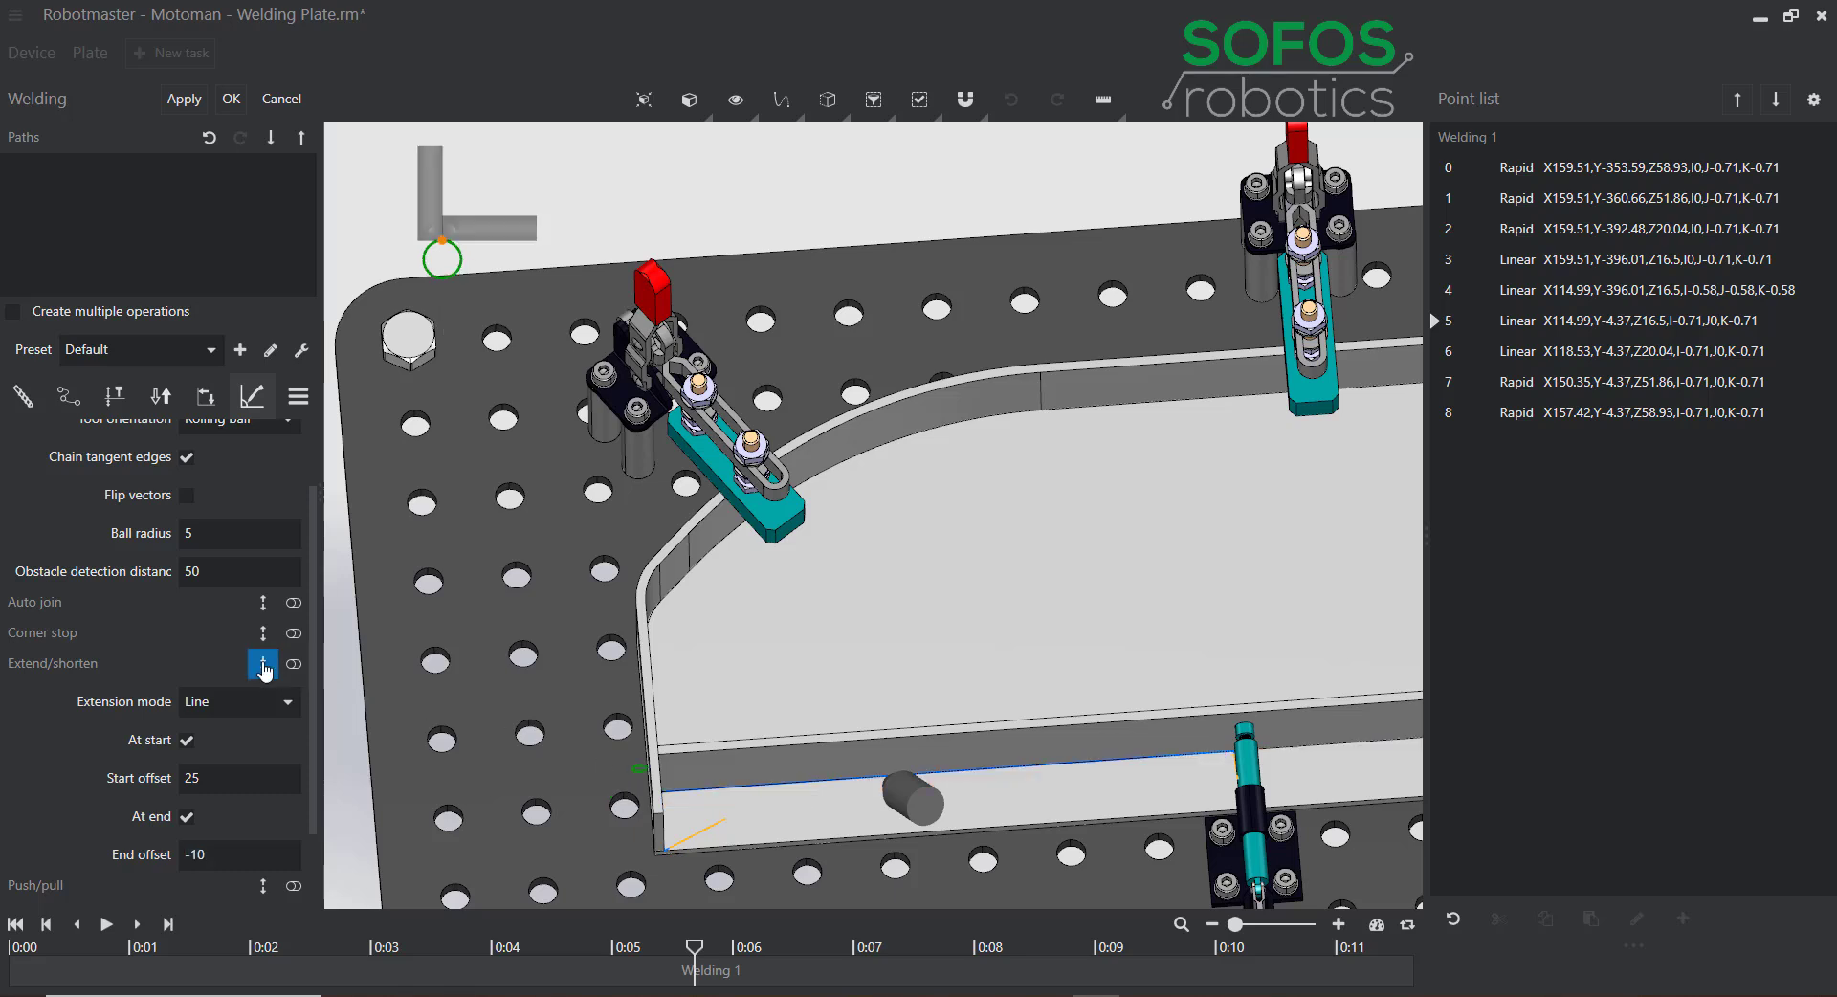
pyautogui.click(263, 665)
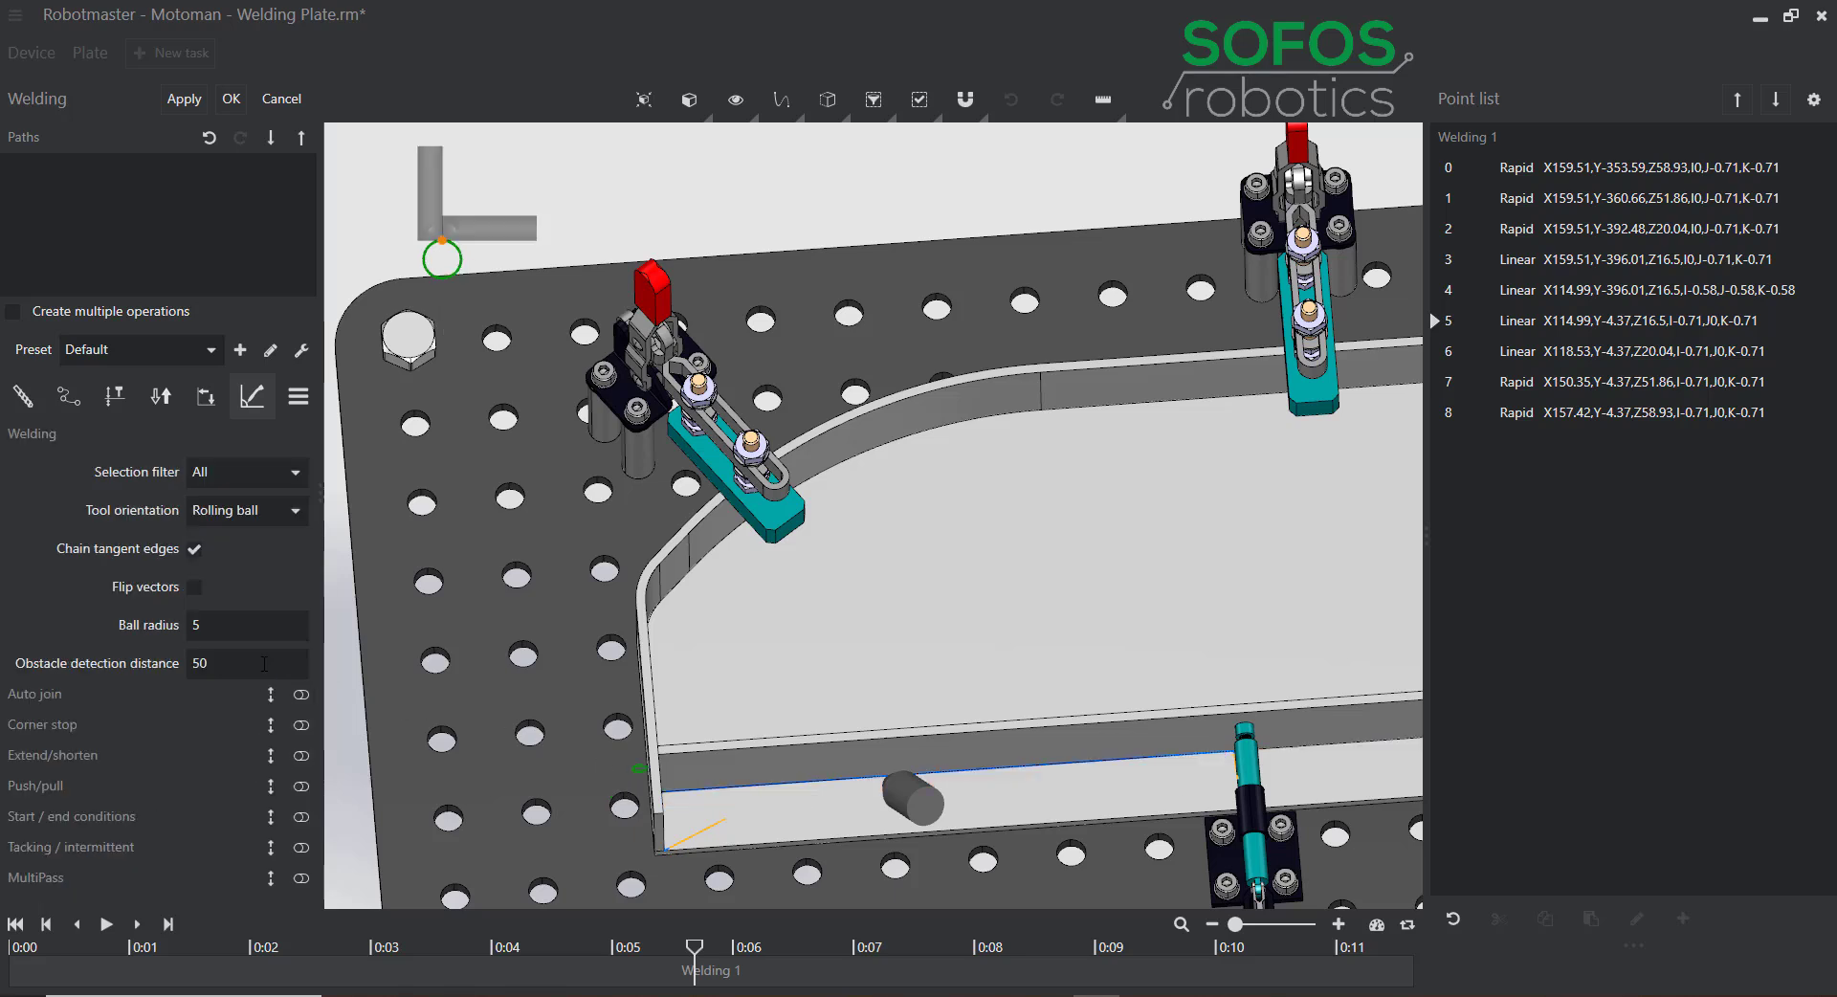
# Enable Push/pull with Push orientation at a 45 angle and apply a weld path along the long front wall's base edge.
pyautogui.click(272, 787)
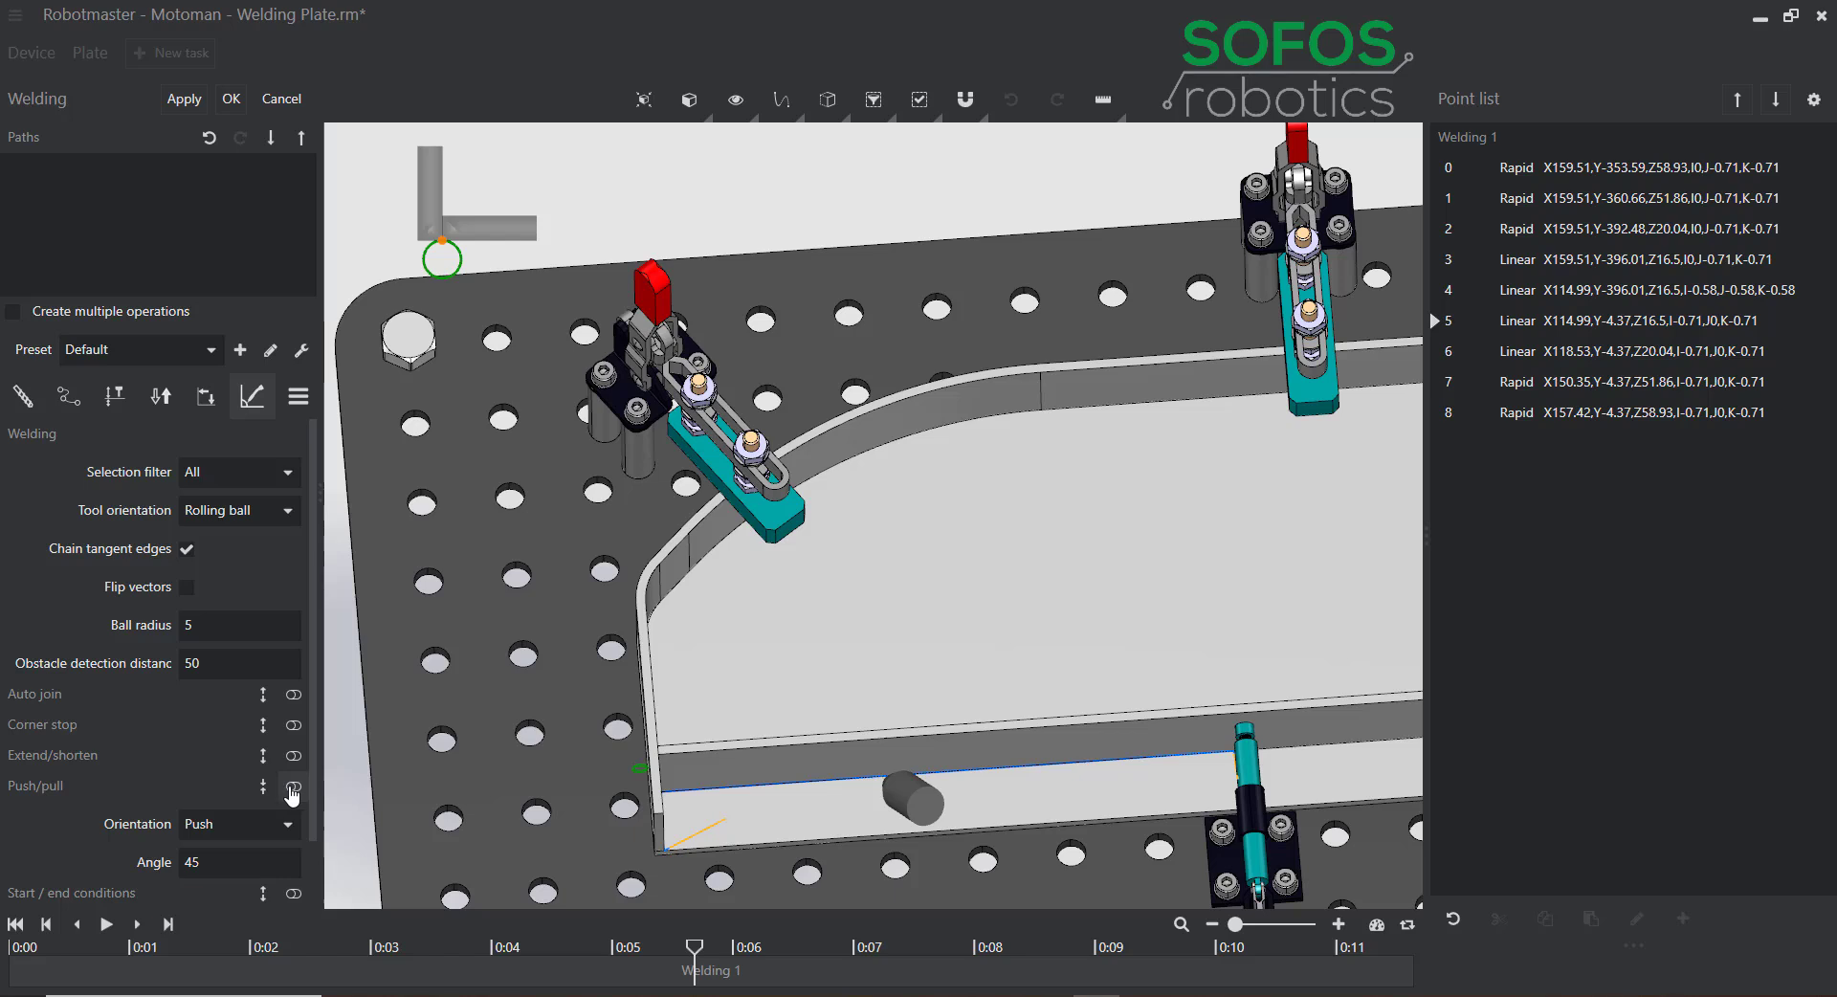
pyautogui.click(293, 790)
pyautogui.click(751, 790)
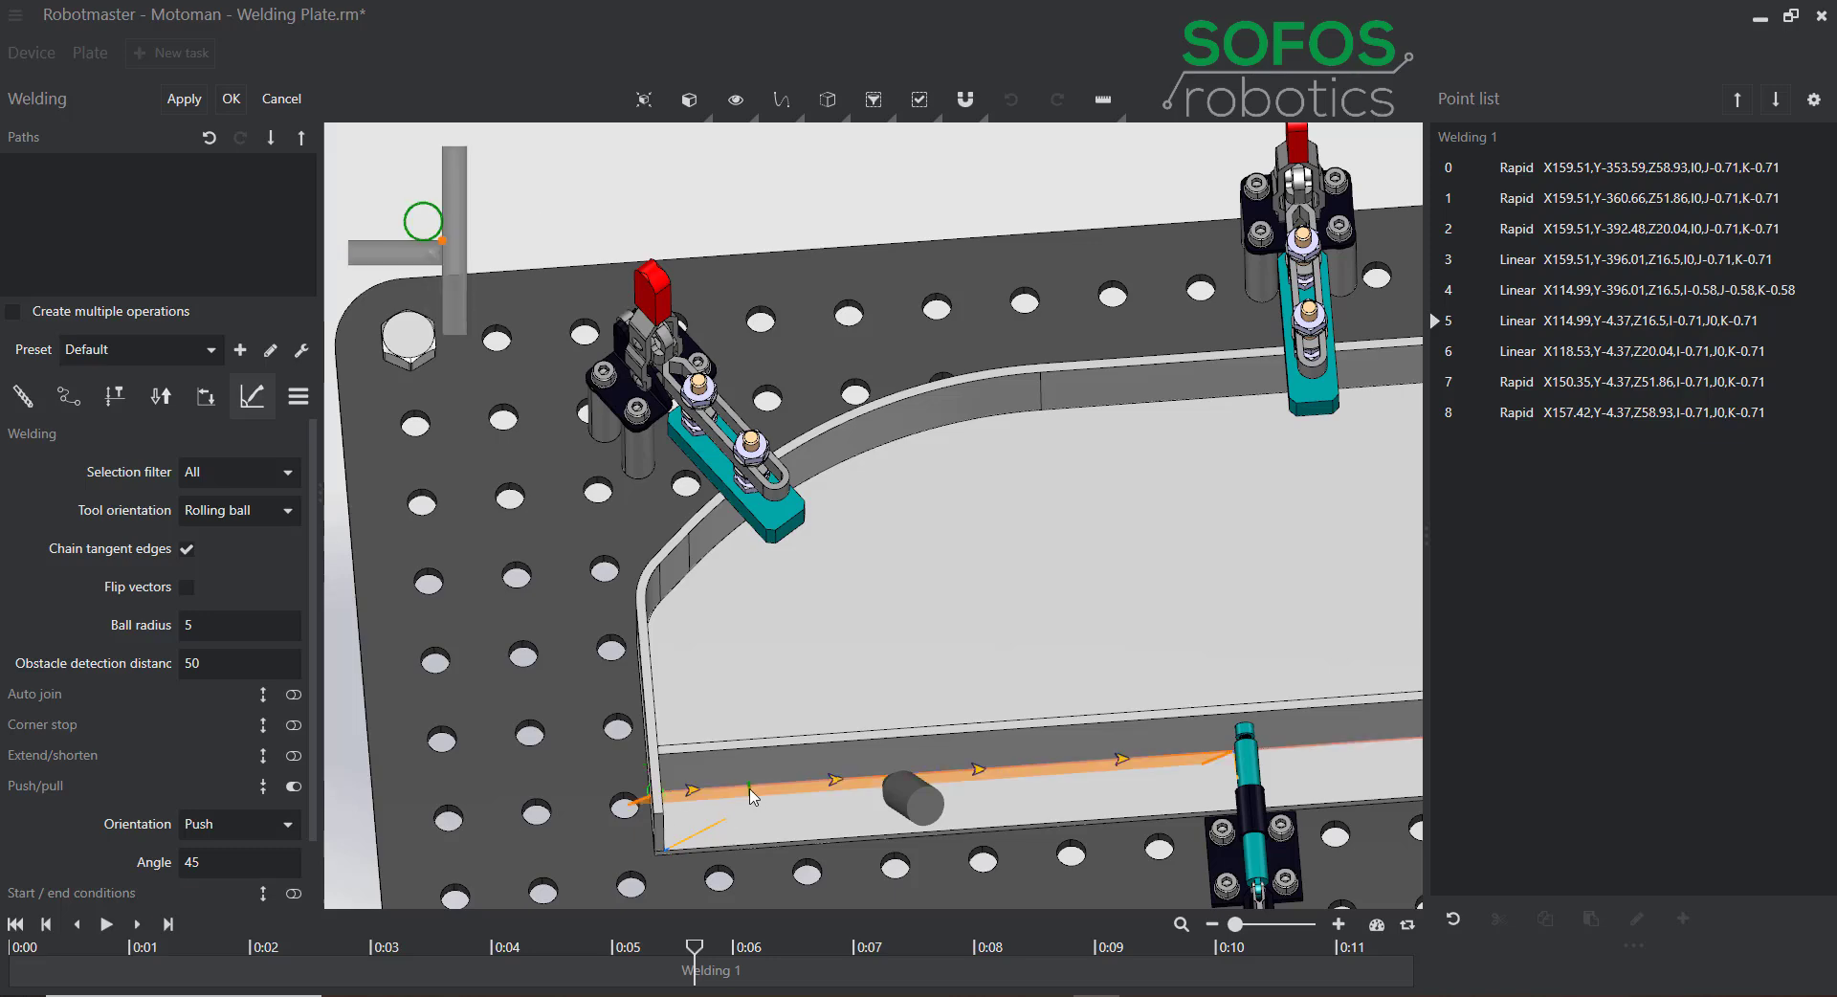
pyautogui.moveTo(750, 789)
pyautogui.mouseDown(button='middle')
pyautogui.moveTo(752, 817)
pyautogui.moveTo(751, 797)
pyautogui.mouseUp(button='middle')
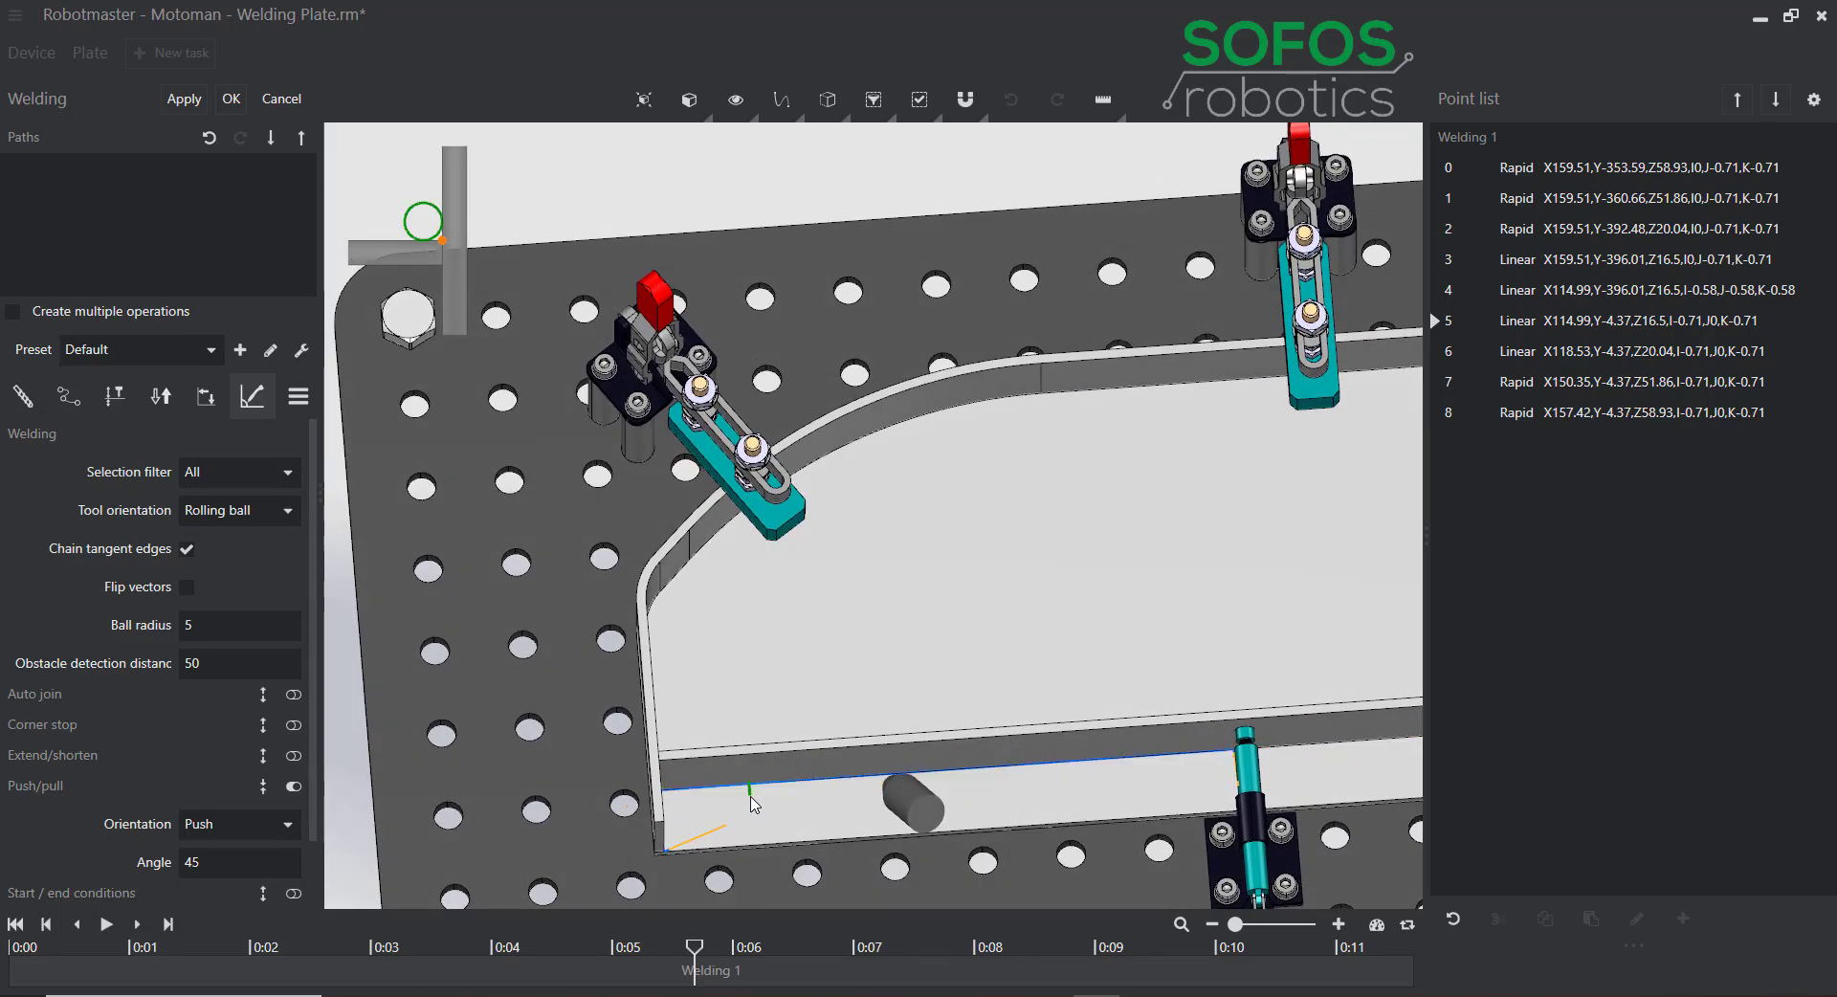
pyautogui.click(752, 800)
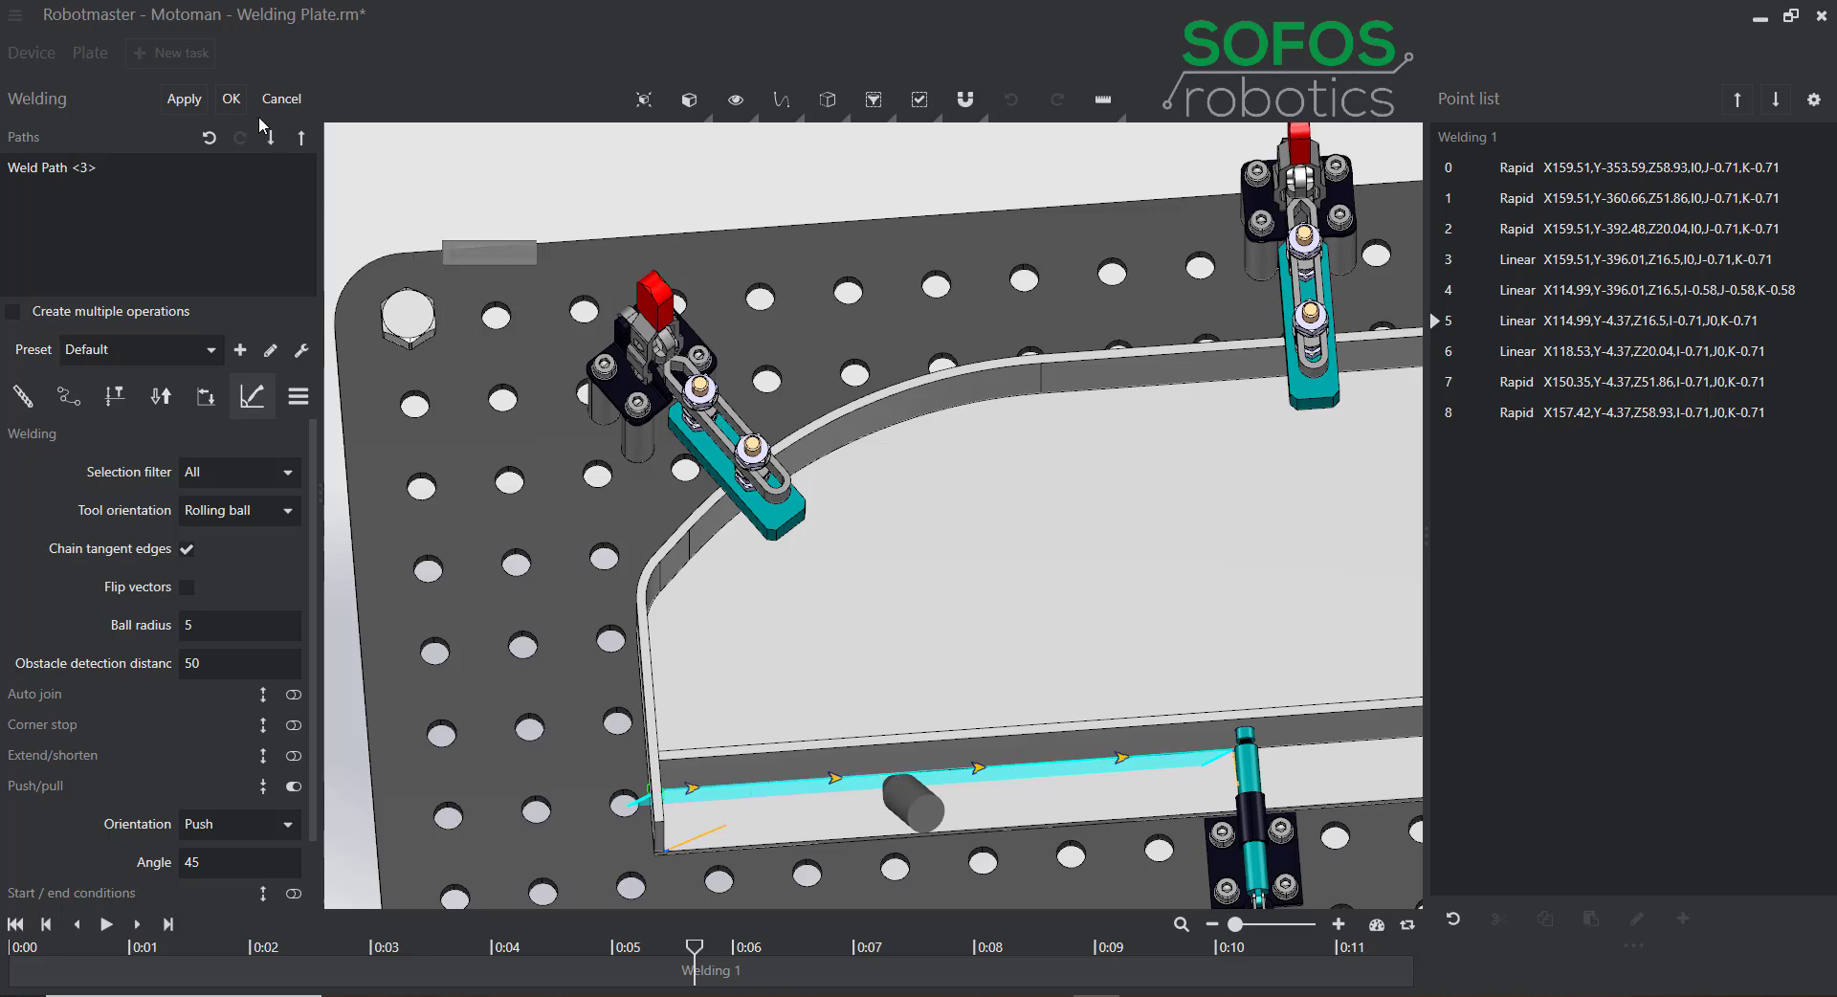
pyautogui.click(183, 98)
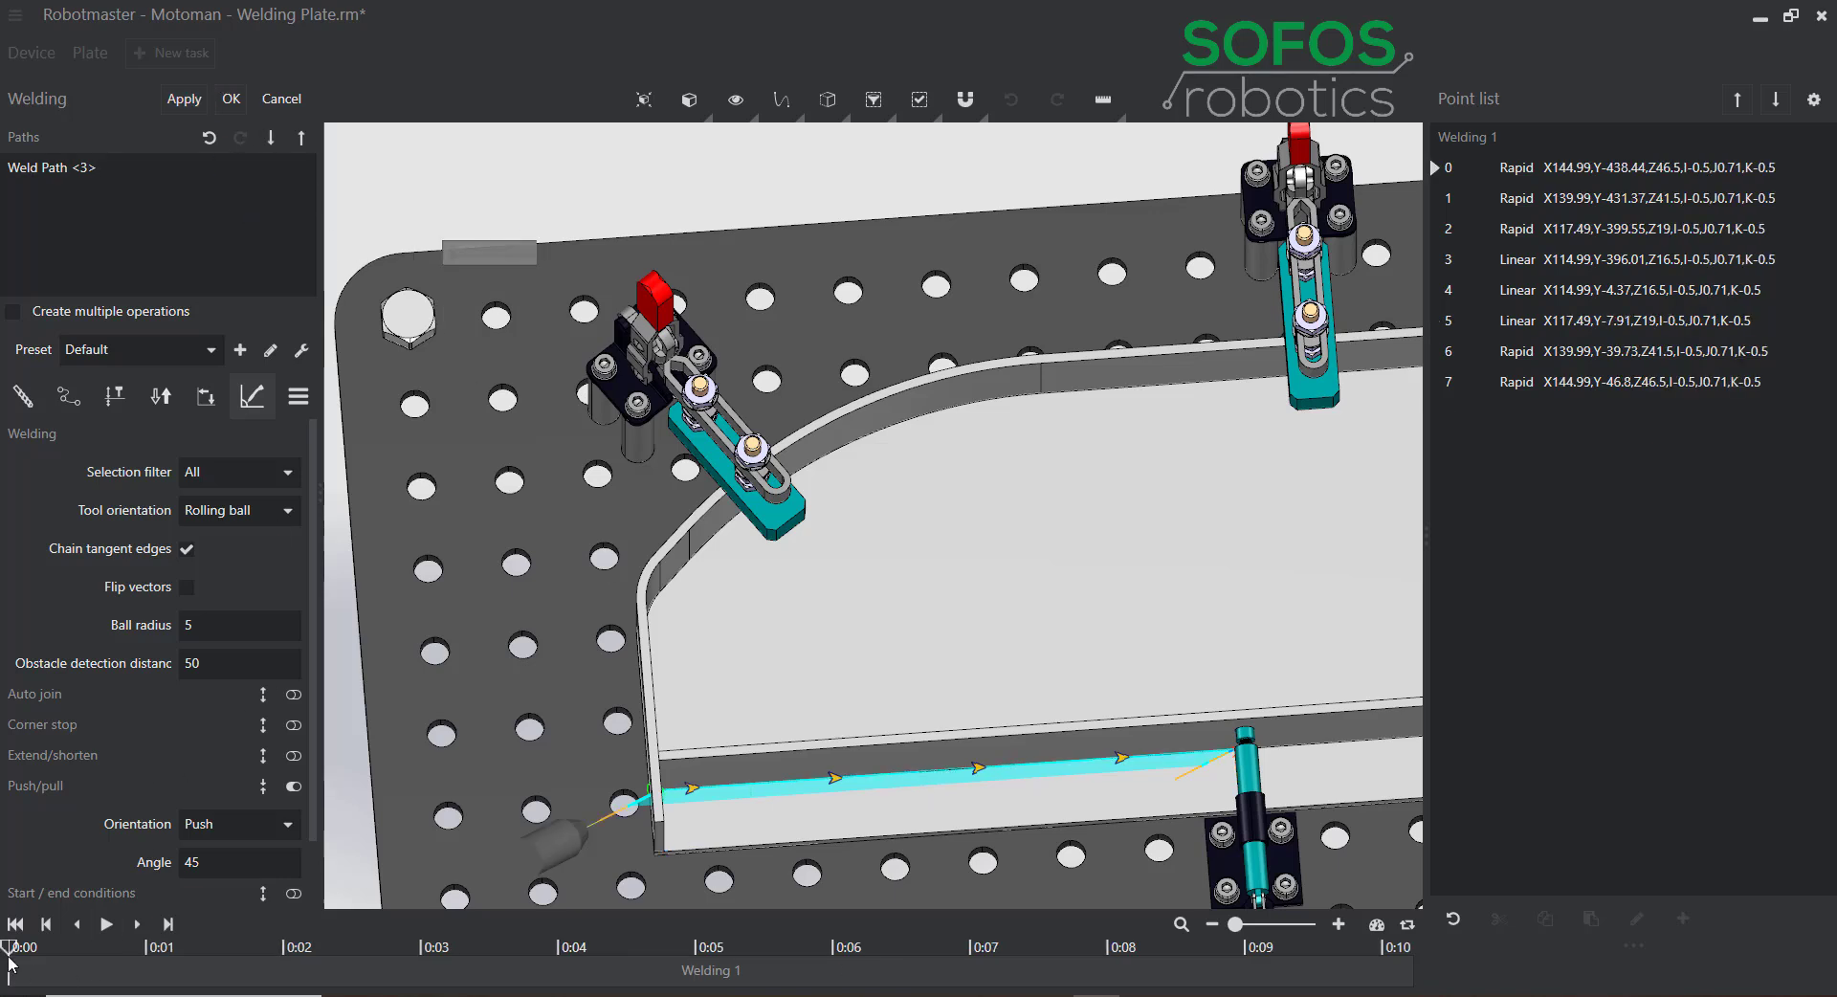
# Scrub the simulation along the front weld path to examine the torch's push angle from a lower viewpoint.
pyautogui.moveTo(11, 961)
pyautogui.mouseDown()
pyautogui.moveTo(38, 933)
pyautogui.moveTo(143, 924)
pyautogui.moveTo(463, 933)
pyautogui.mouseUp()
pyautogui.moveTo(555, 842); pyautogui.dragTo(594, 681, button='middle')
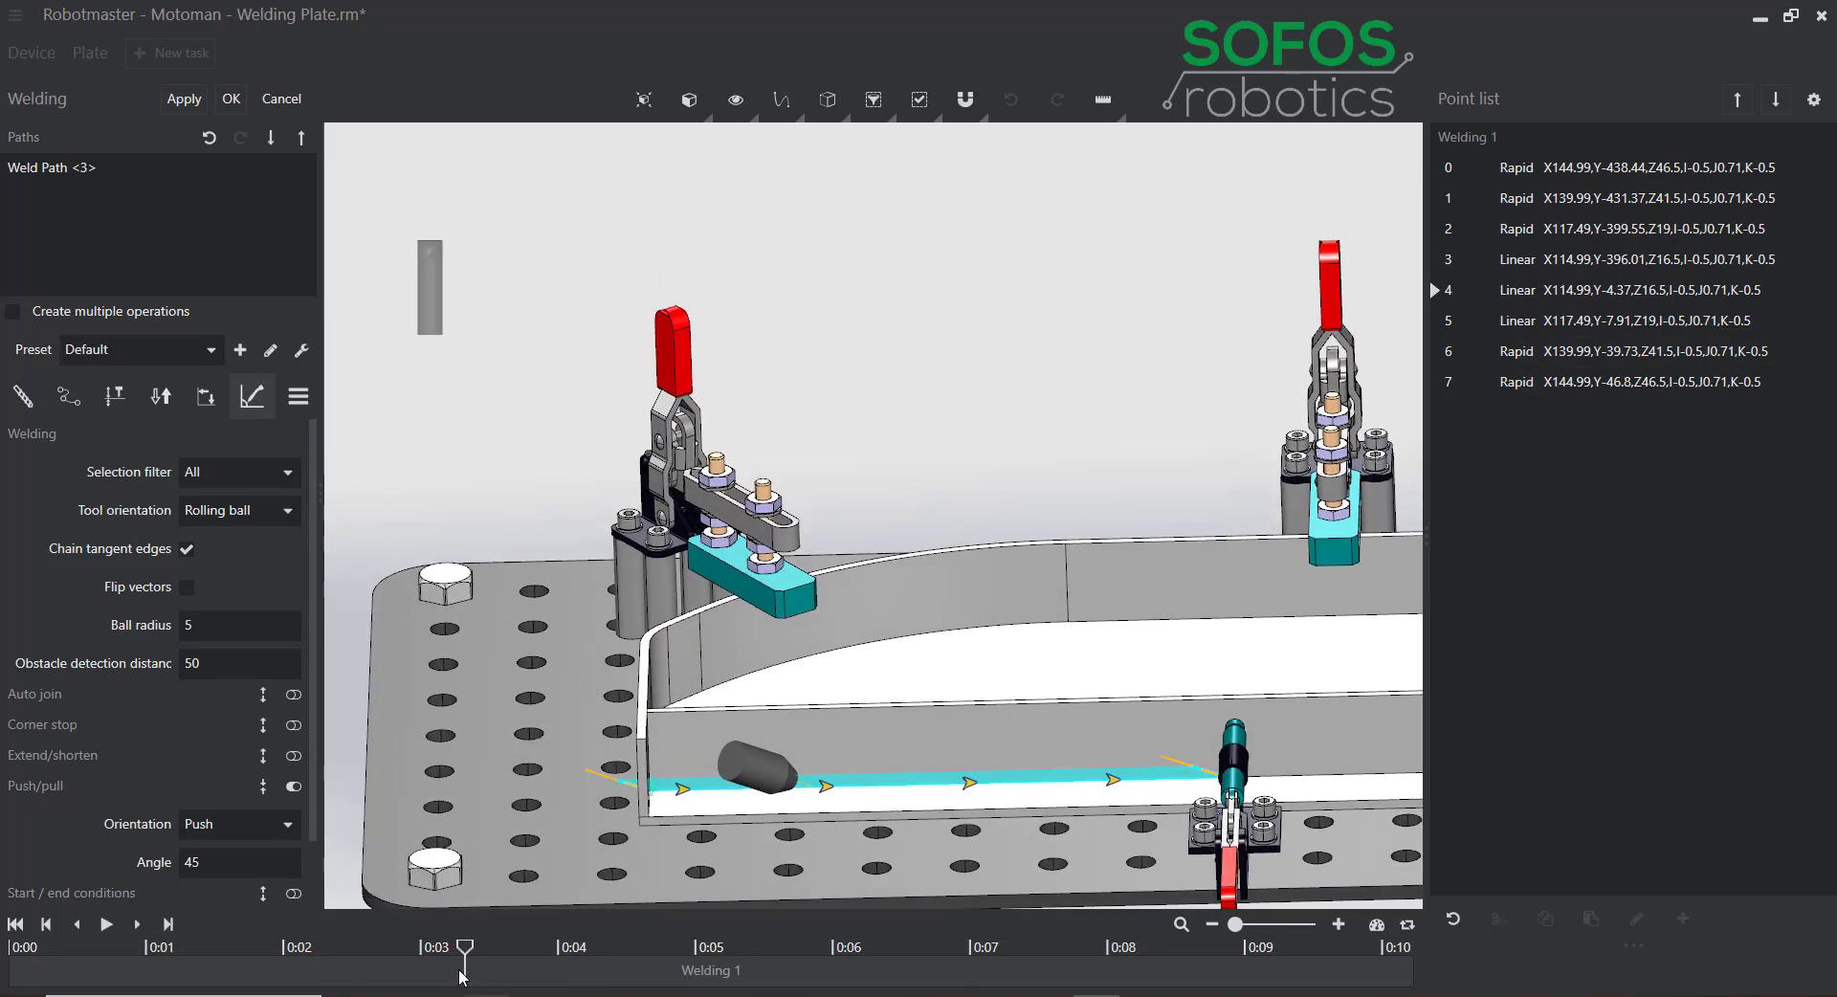
pyautogui.moveTo(469, 957); pyautogui.dragTo(250, 968)
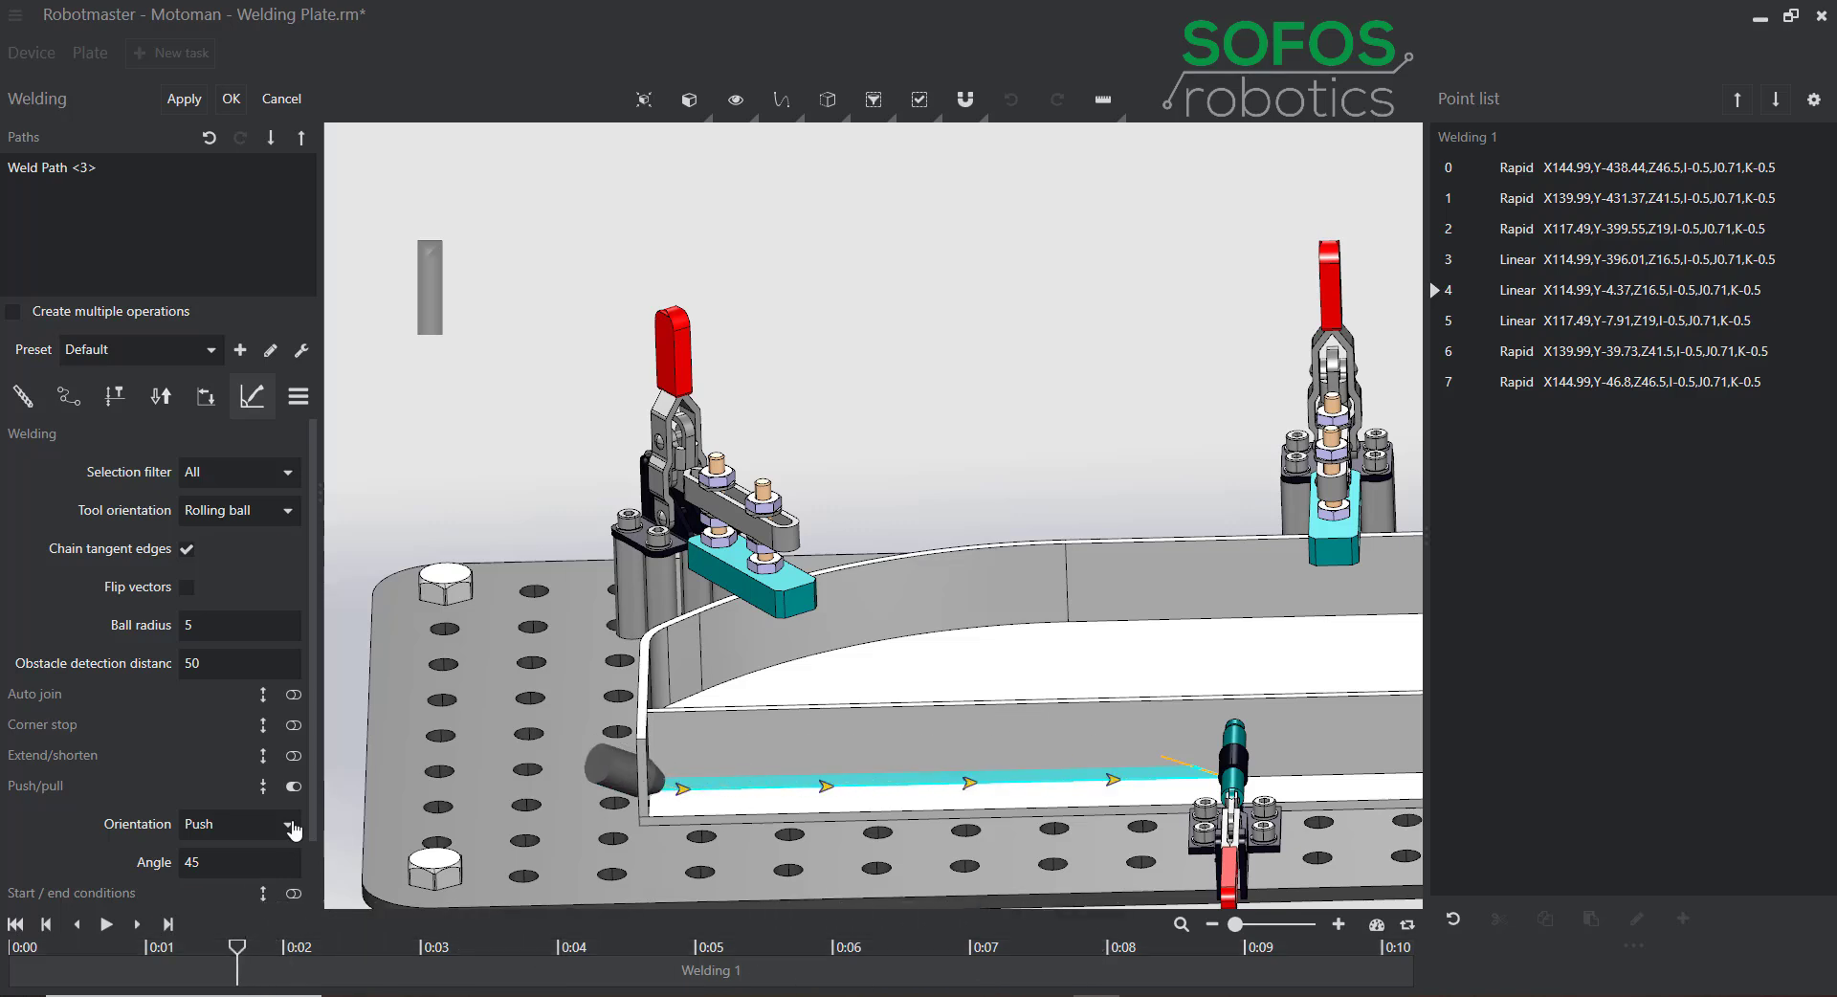
# Turn off Push/pull and delete the weld path on the long front wall's base edge.
pyautogui.click(294, 786)
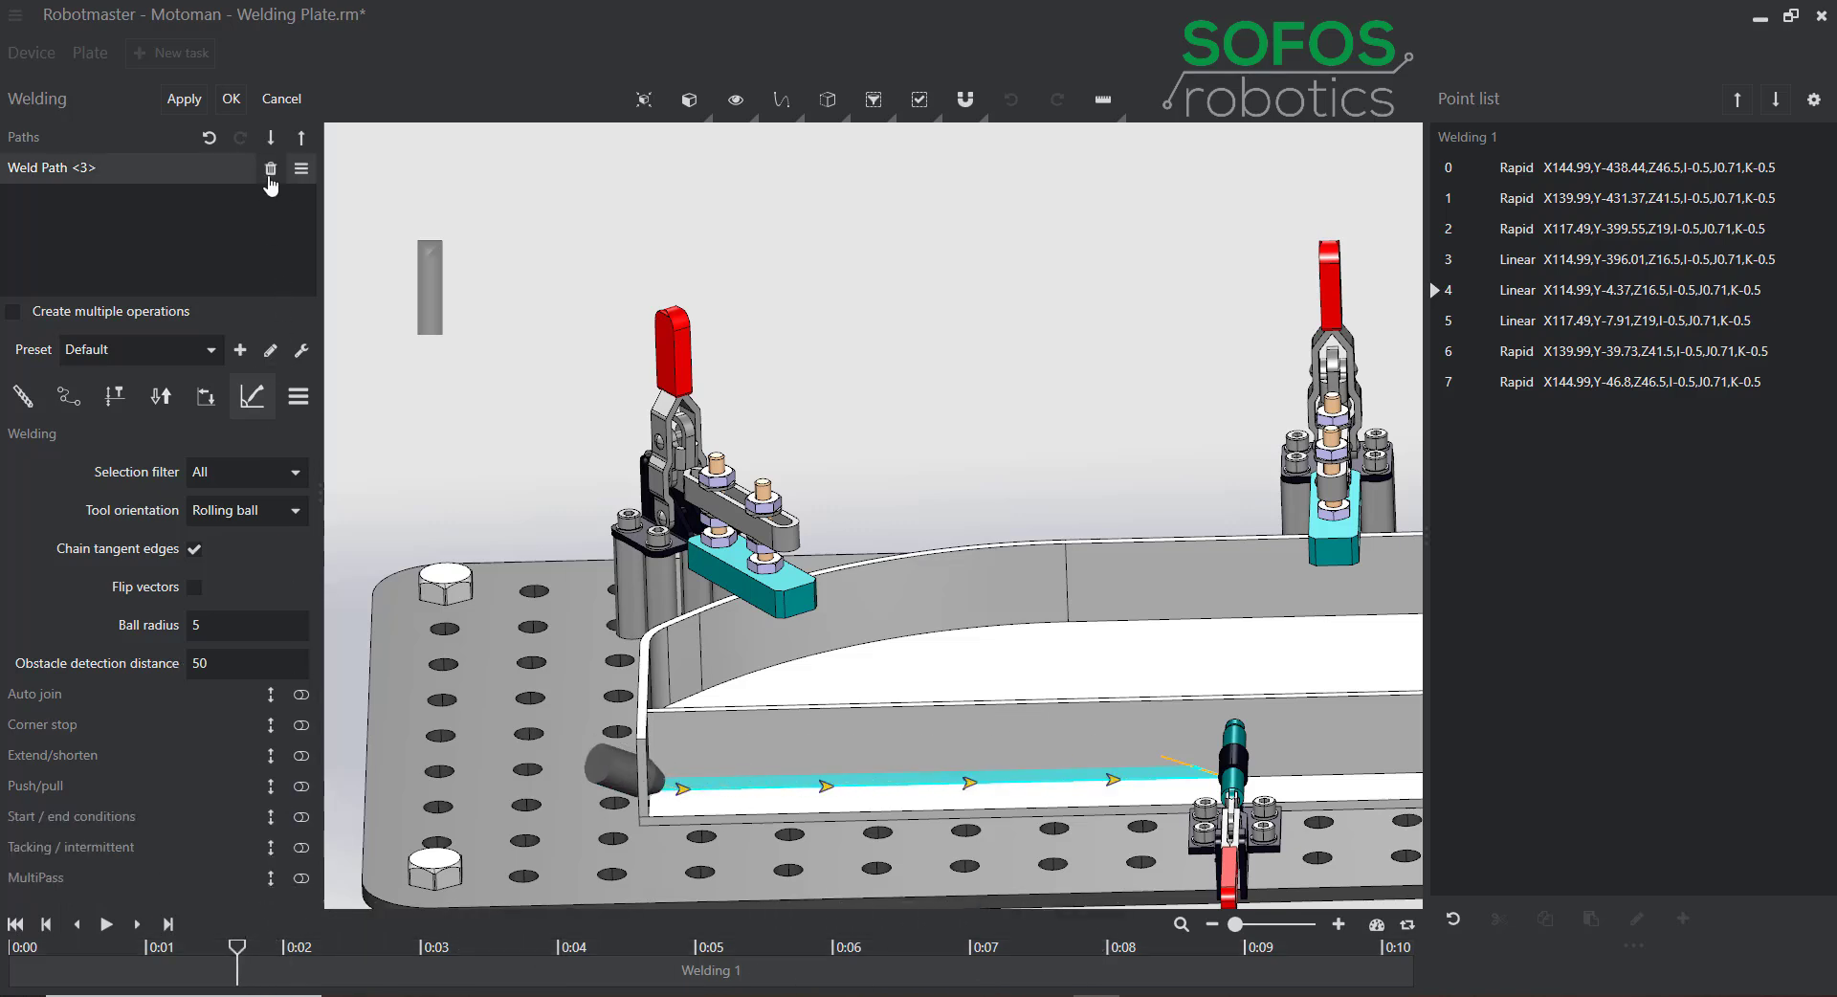
pyautogui.click(271, 169)
pyautogui.moveTo(1037, 552); pyautogui.dragTo(994, 555, button='middle')
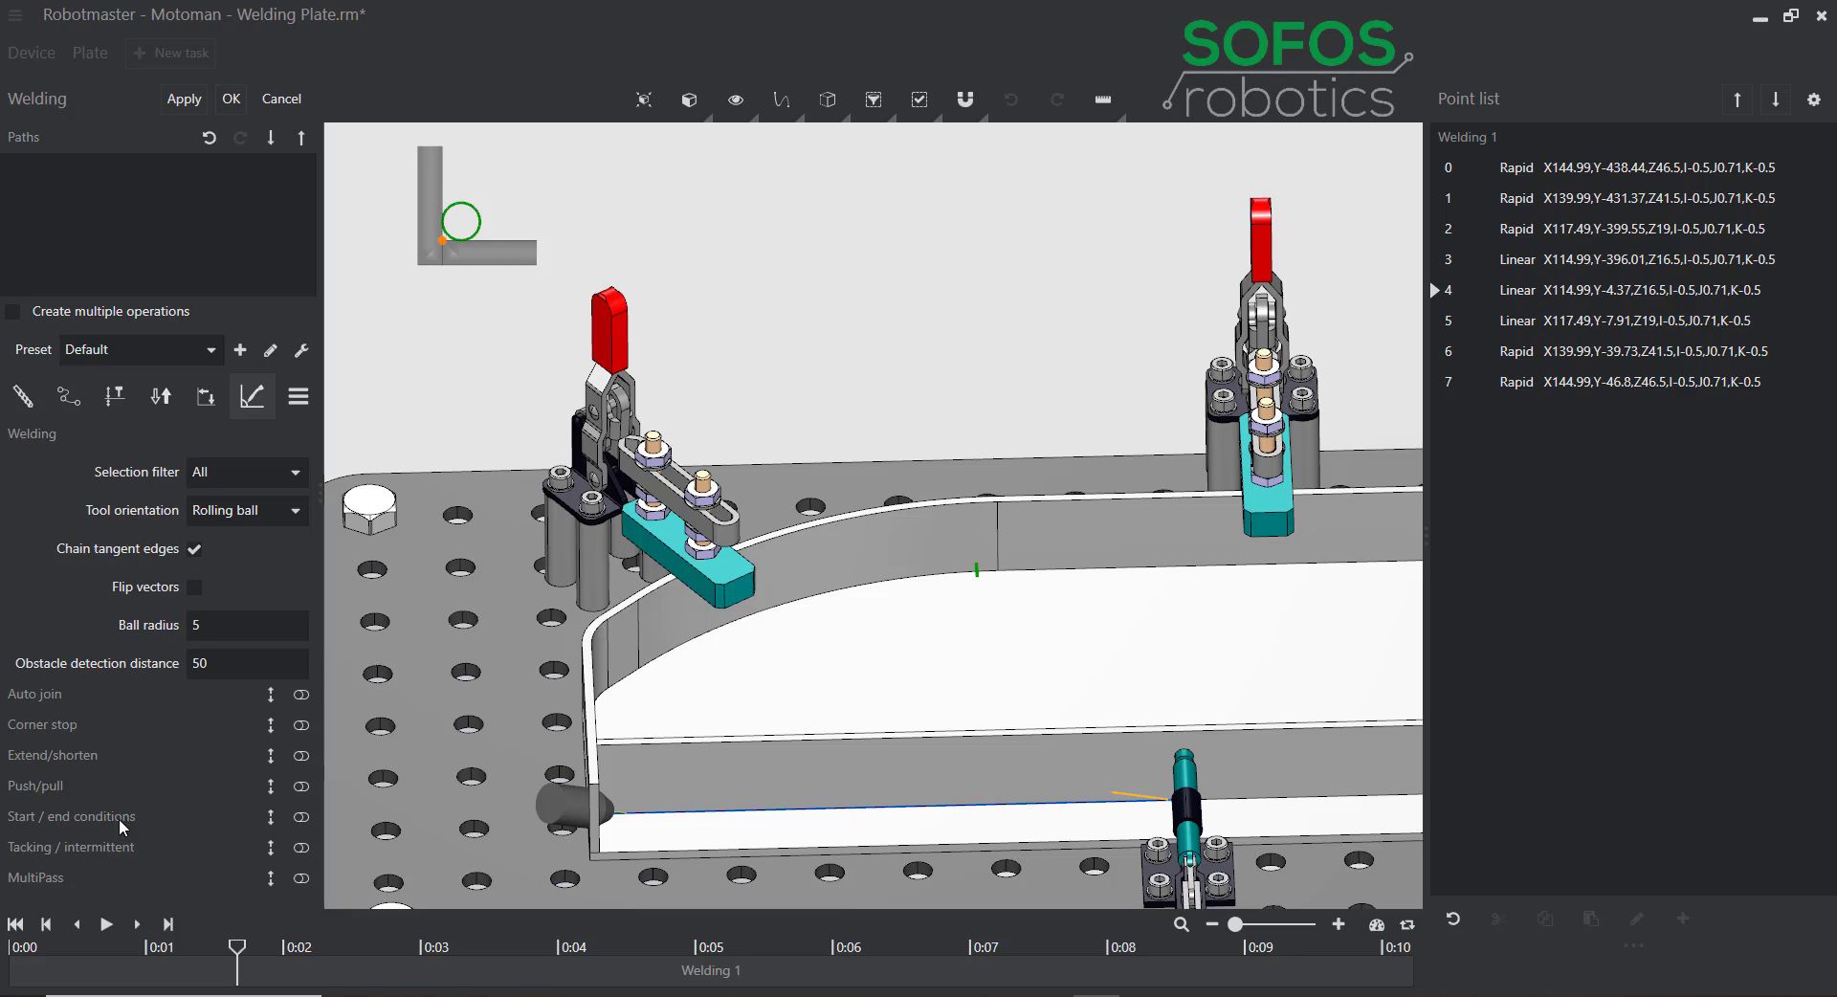
# Try Start / end conditions with transition distance 100 and angle 35 on the long front wall's base edge, and preview the torch motion.
pyautogui.click(272, 825)
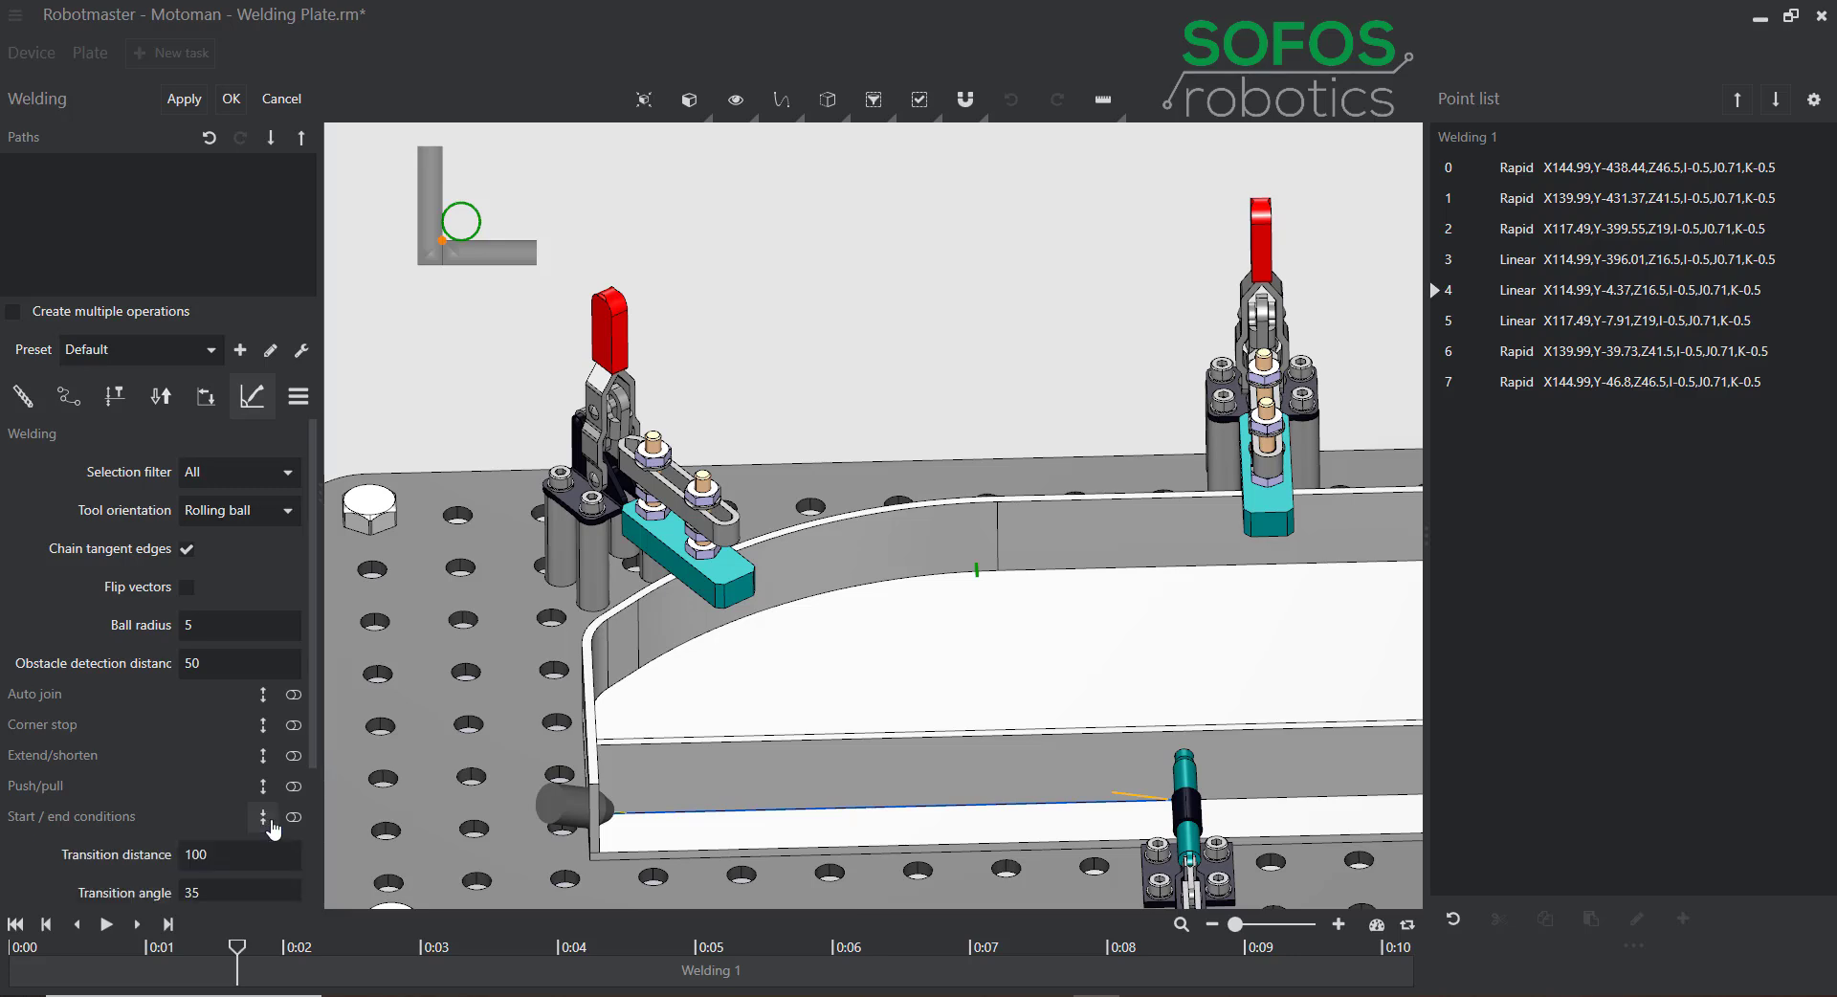
pyautogui.scroll(-1, 181, 820)
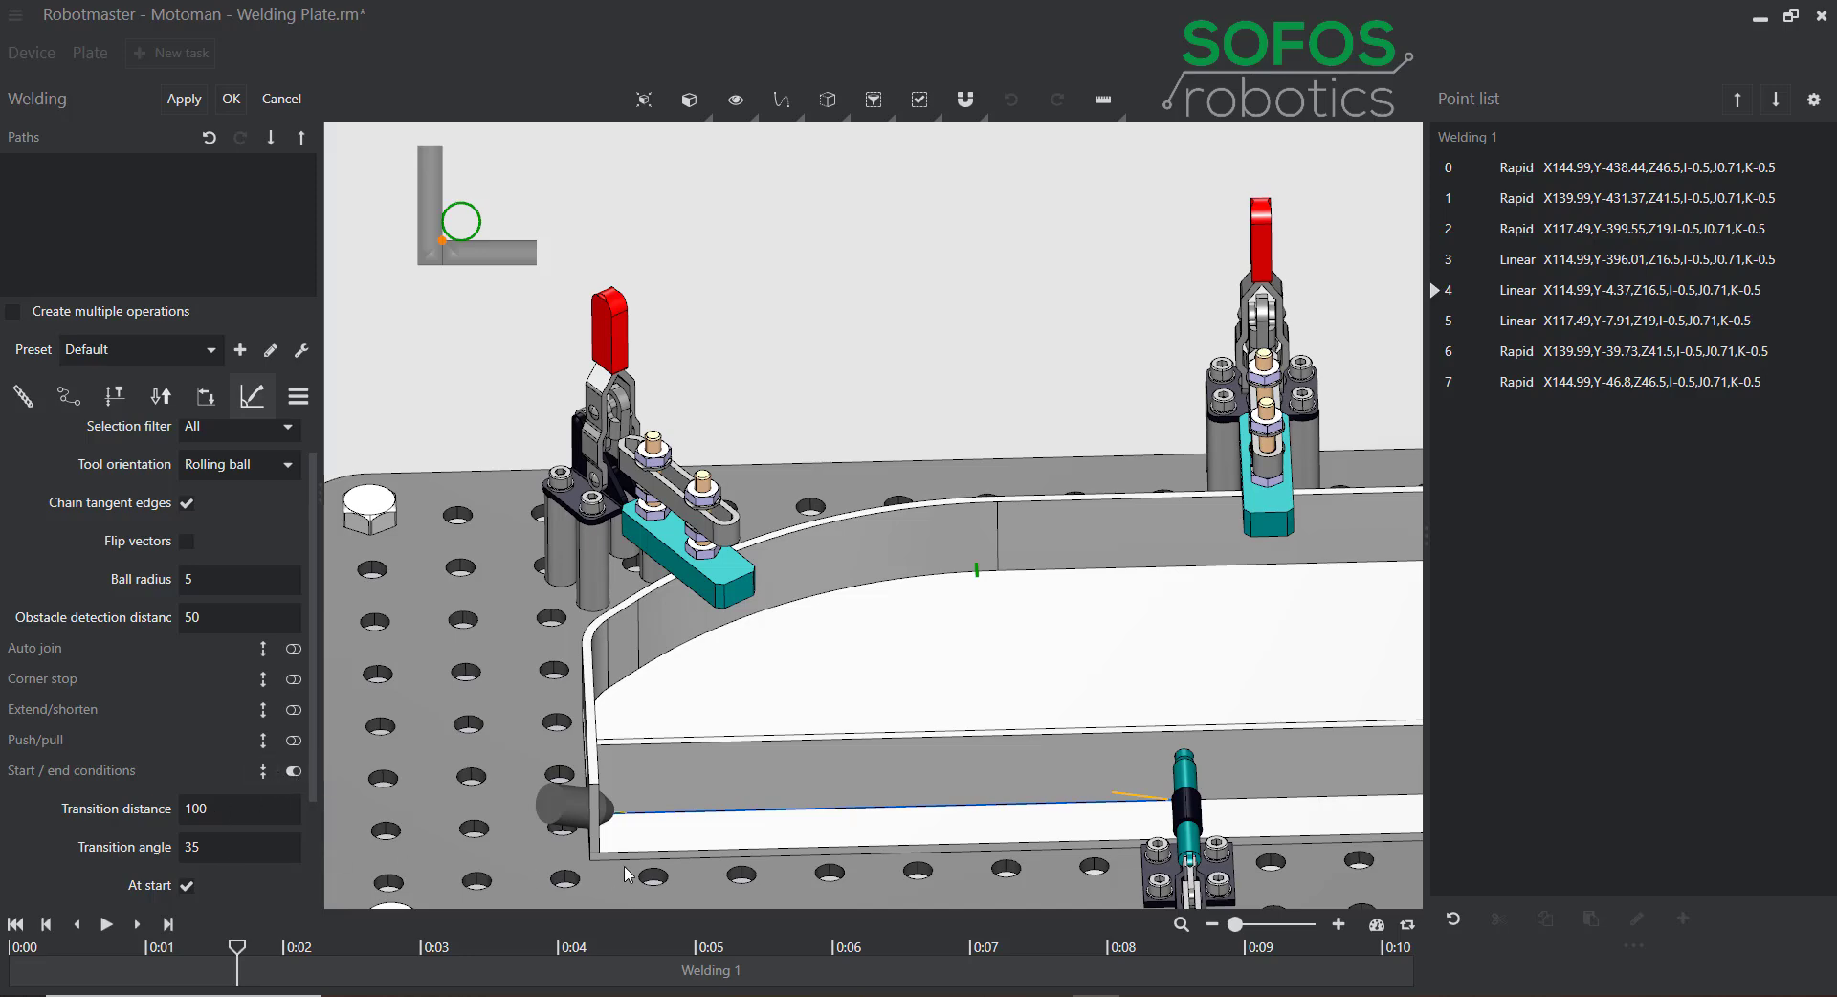
pyautogui.moveTo(741, 781); pyautogui.dragTo(730, 851, button='middle')
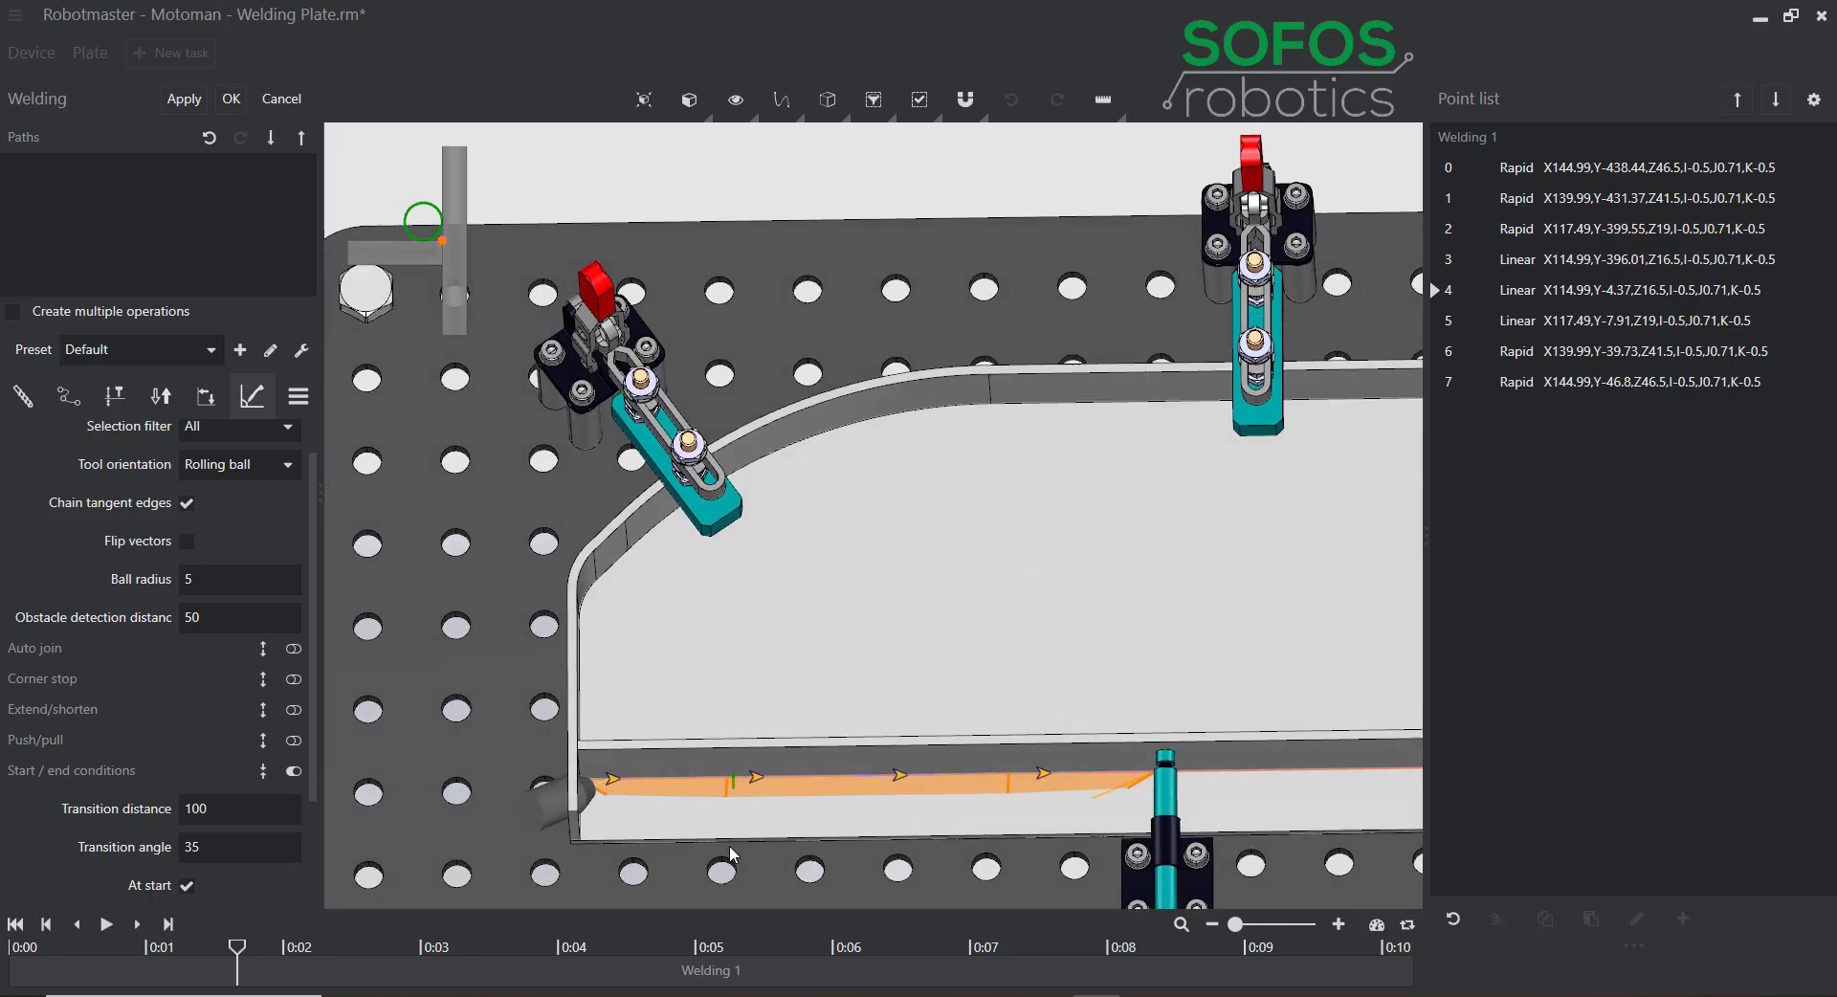
pyautogui.click(713, 786)
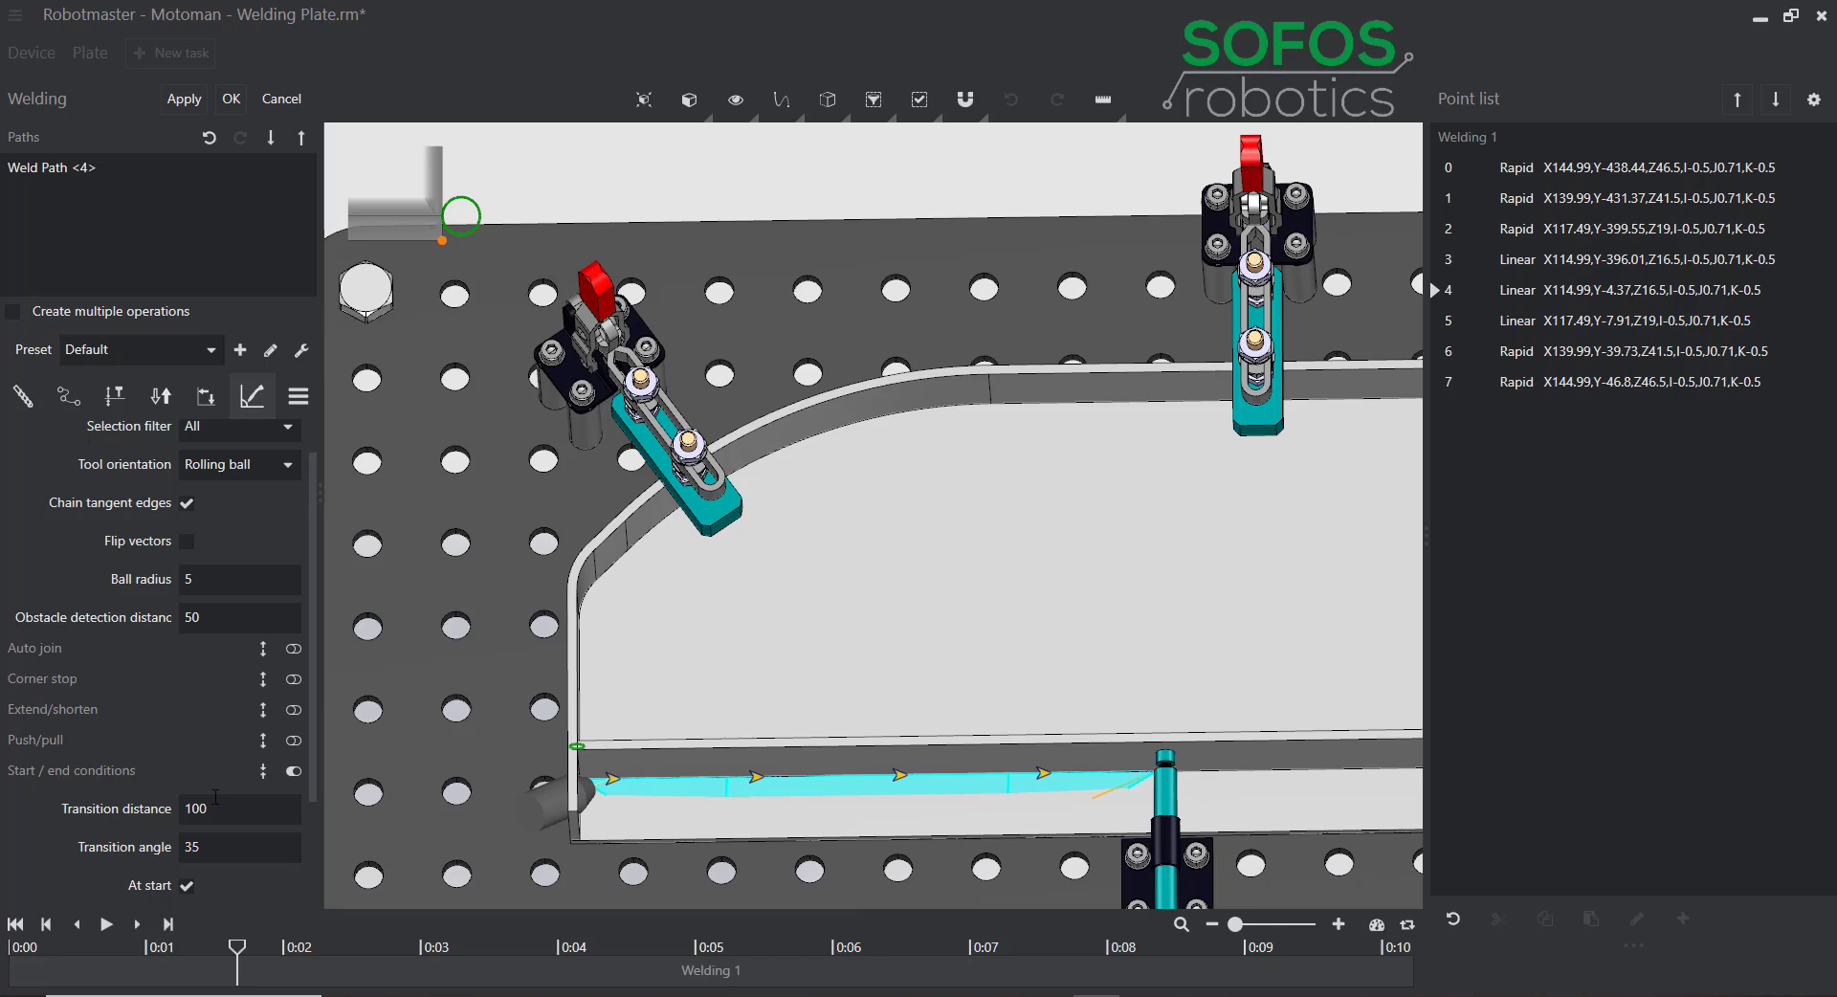
pyautogui.click(184, 102)
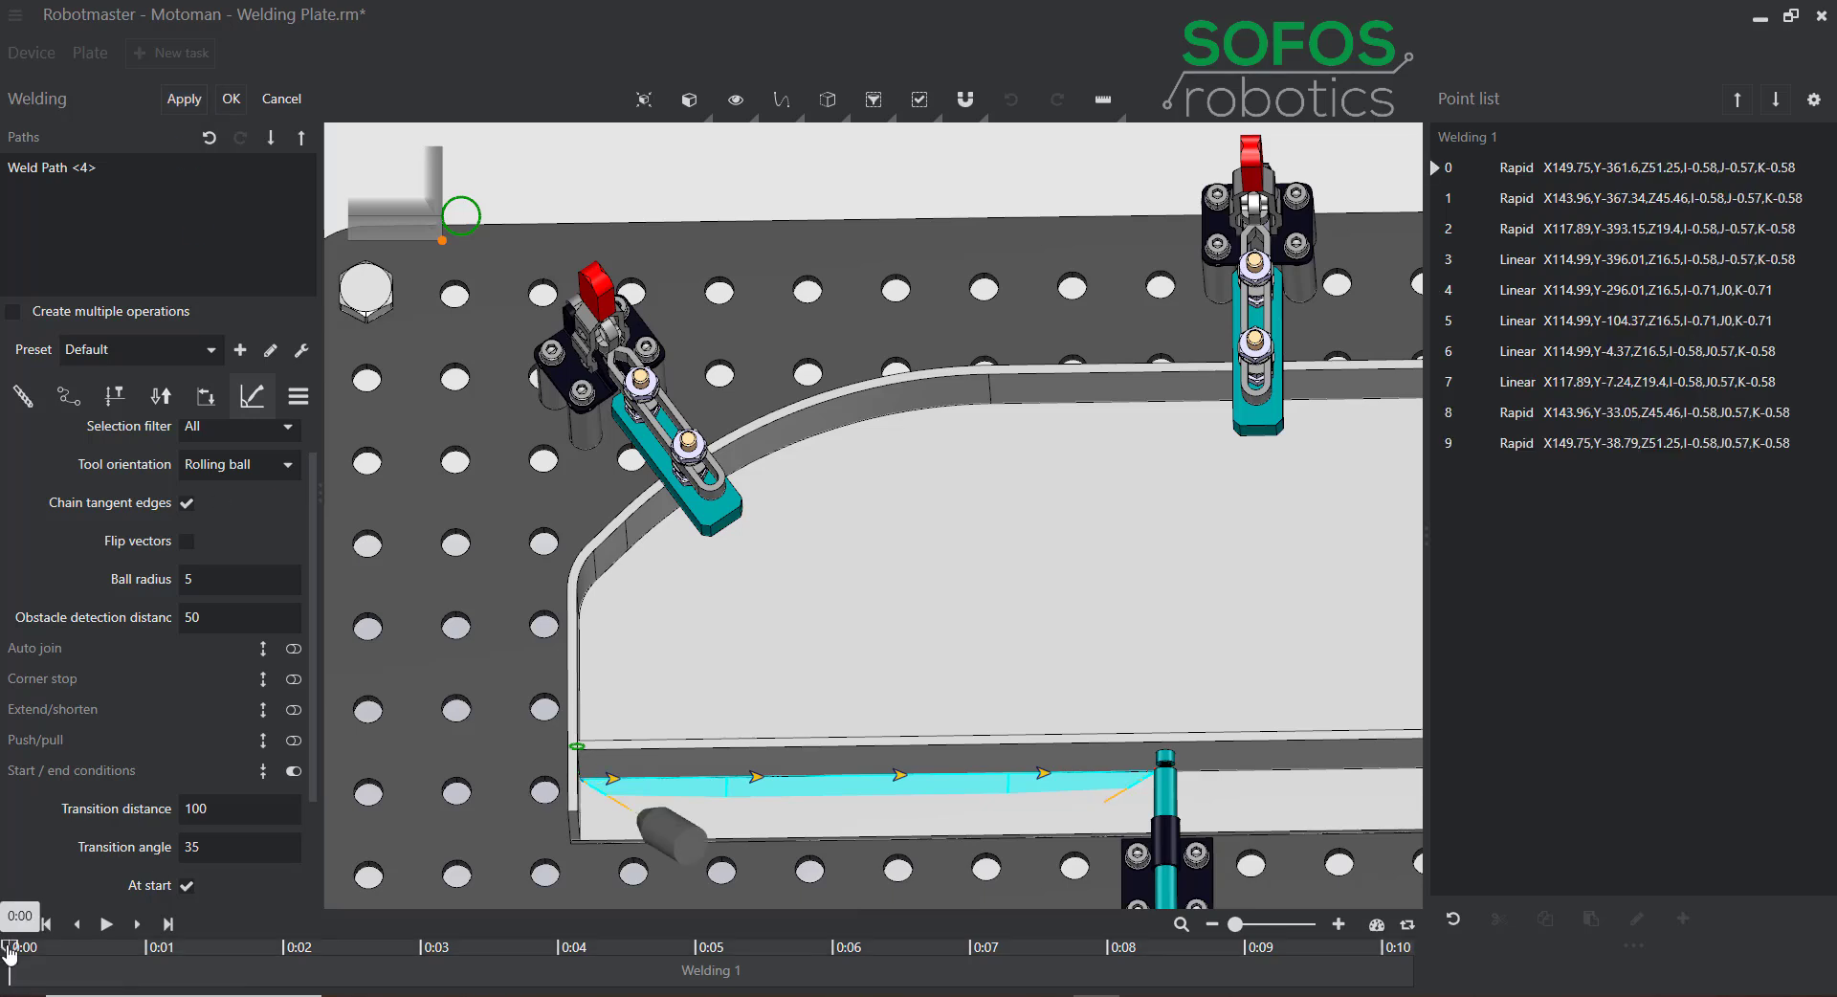
pyautogui.moveTo(9, 950); pyautogui.dragTo(467, 948)
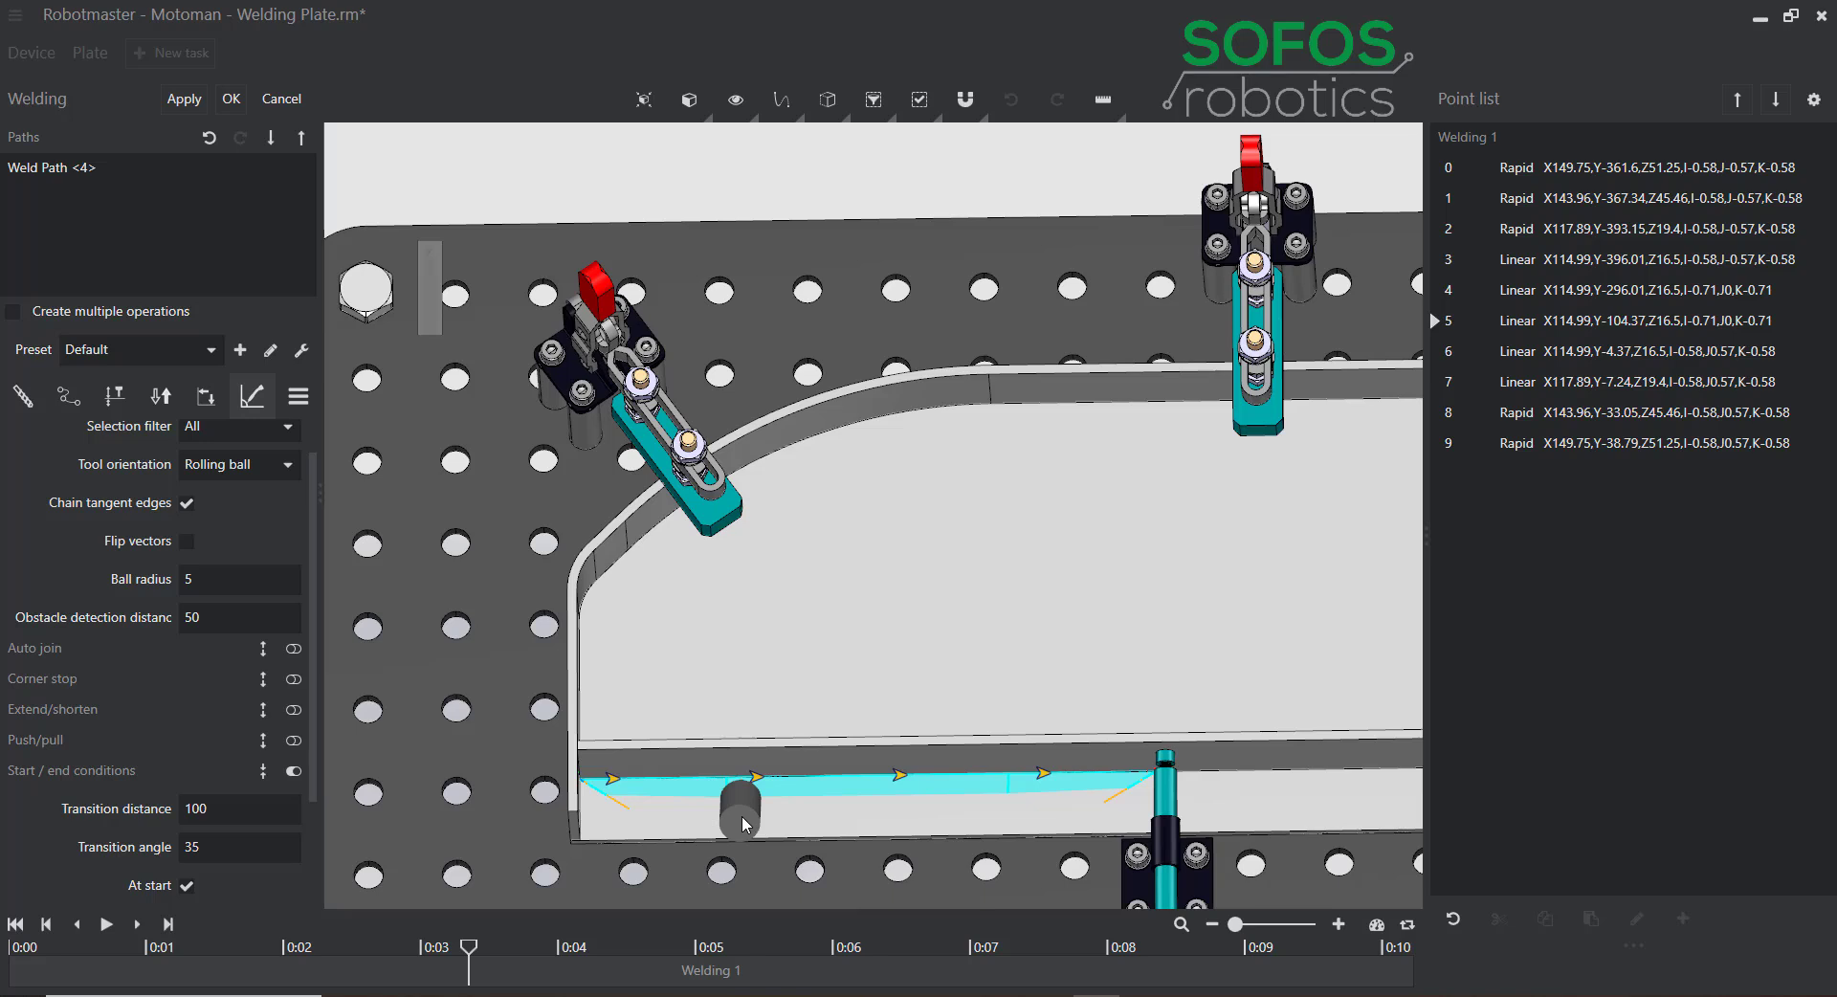
# Replace the weld path using a transition distance of 50, preview it, and remove it together with the Start / end conditions.
pyautogui.click(277, 169)
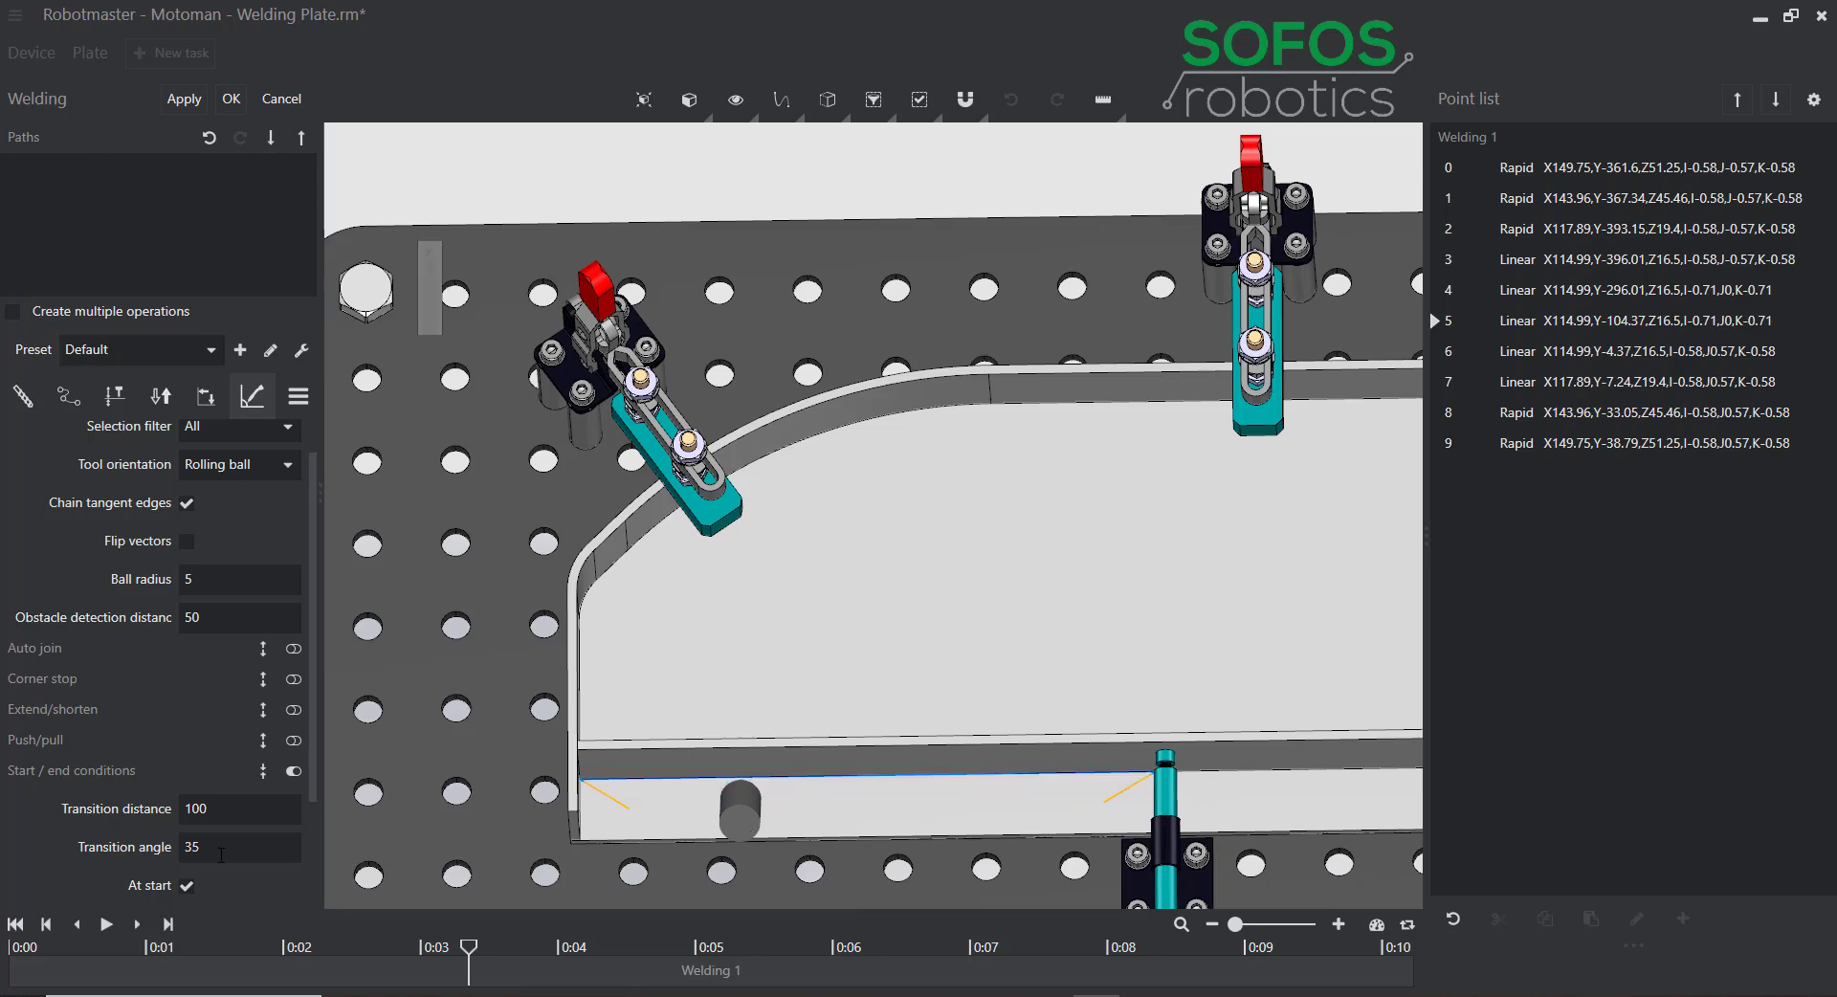
pyautogui.doubleClick(235, 811)
pyautogui.write('50')
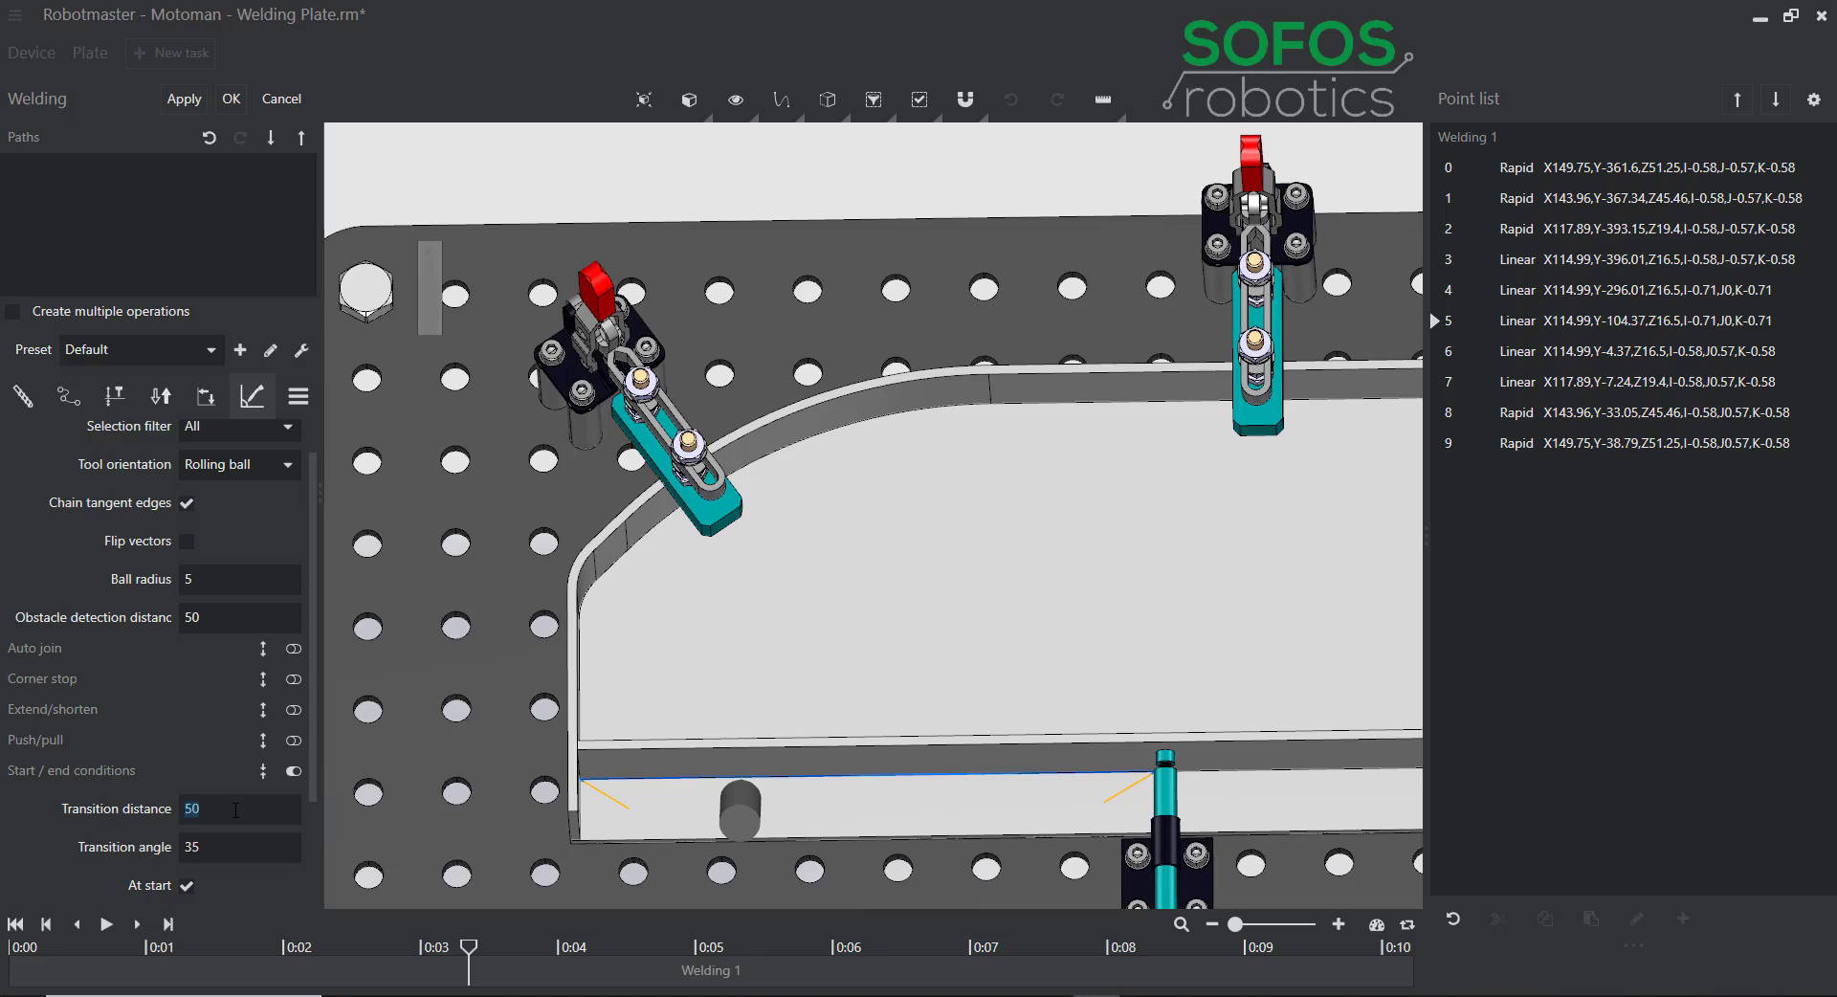
pyautogui.click(632, 788)
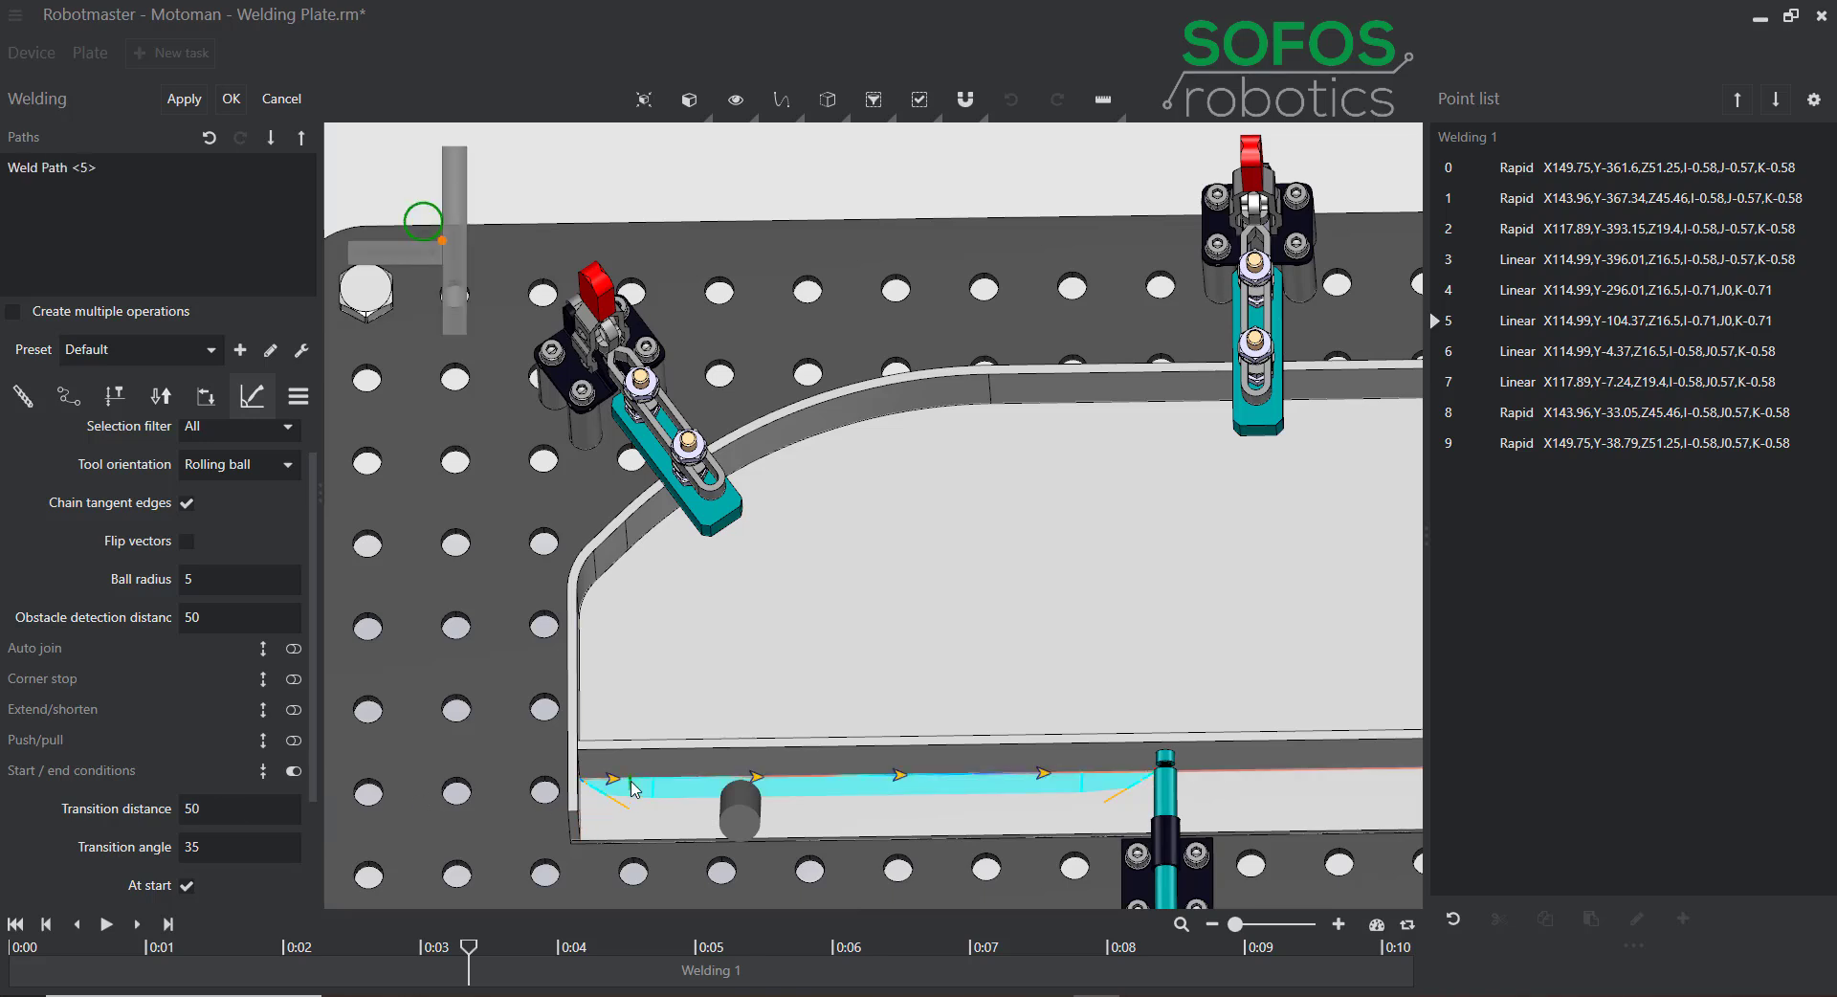
pyautogui.click(185, 100)
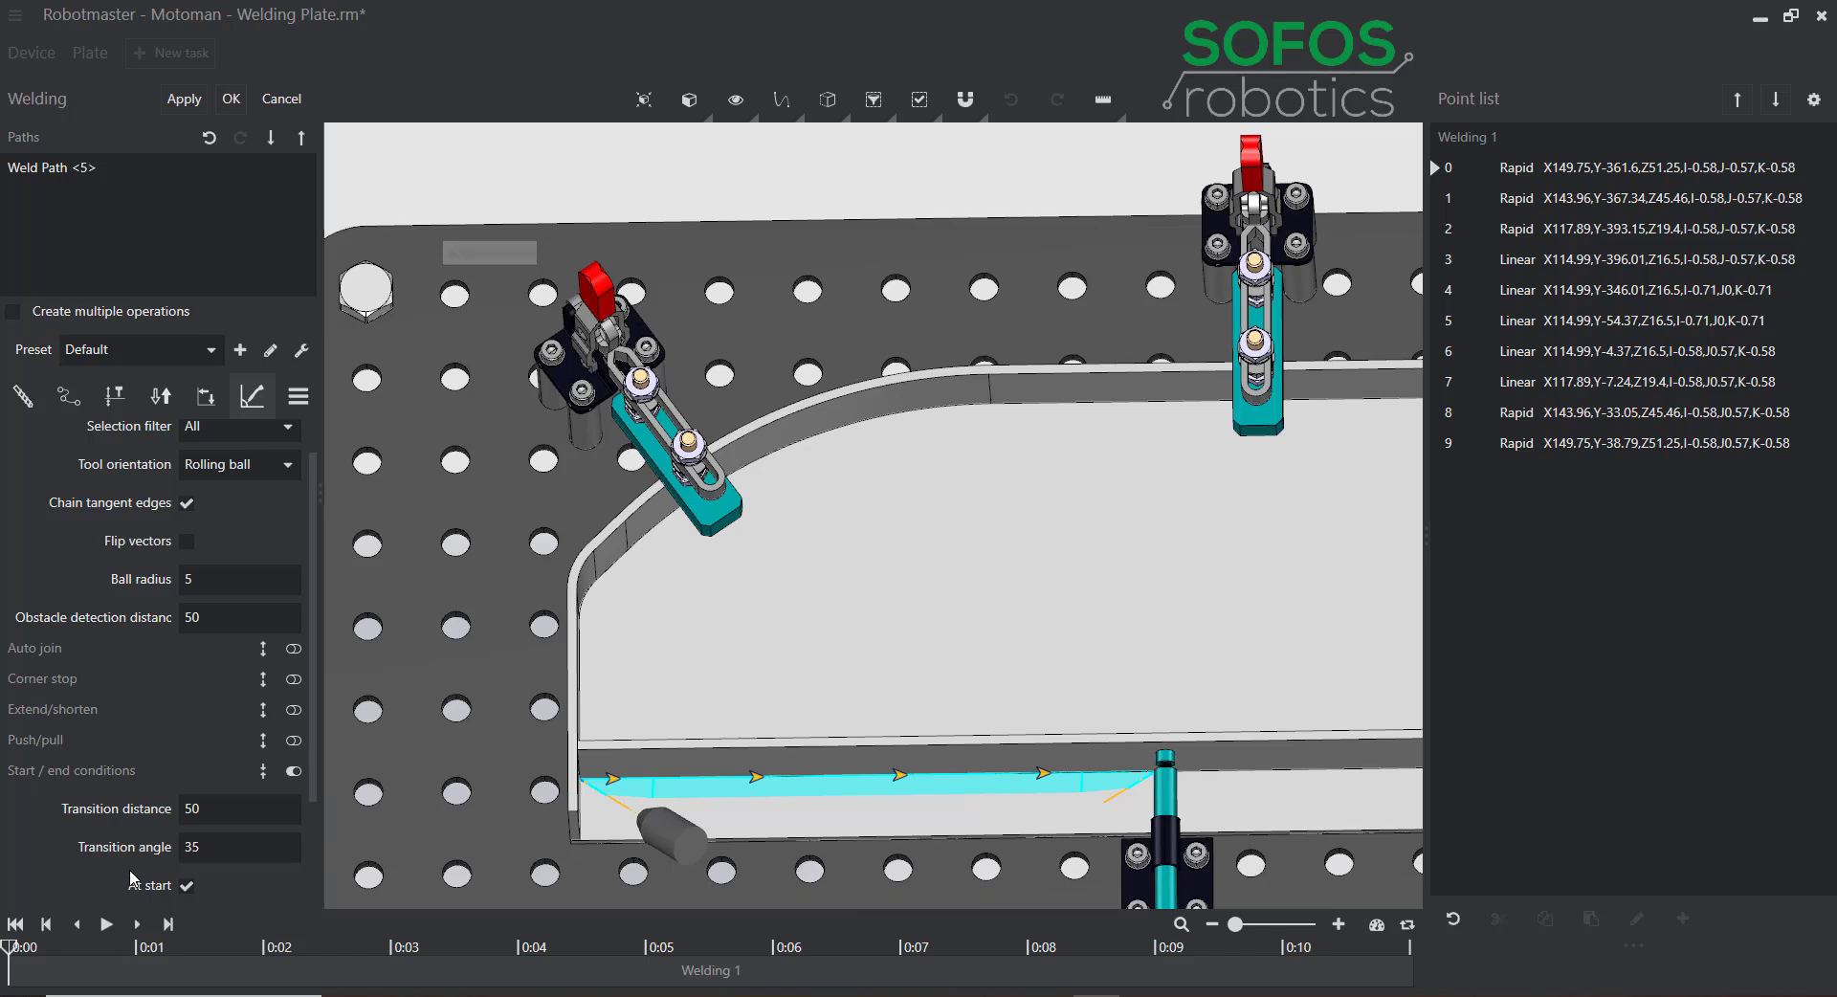
pyautogui.moveTo(9, 947)
pyautogui.mouseDown()
pyautogui.moveTo(972, 945)
pyautogui.moveTo(841, 946)
pyautogui.moveTo(846, 922)
pyautogui.moveTo(1264, 916)
pyautogui.moveTo(533, 919)
pyautogui.mouseUp()
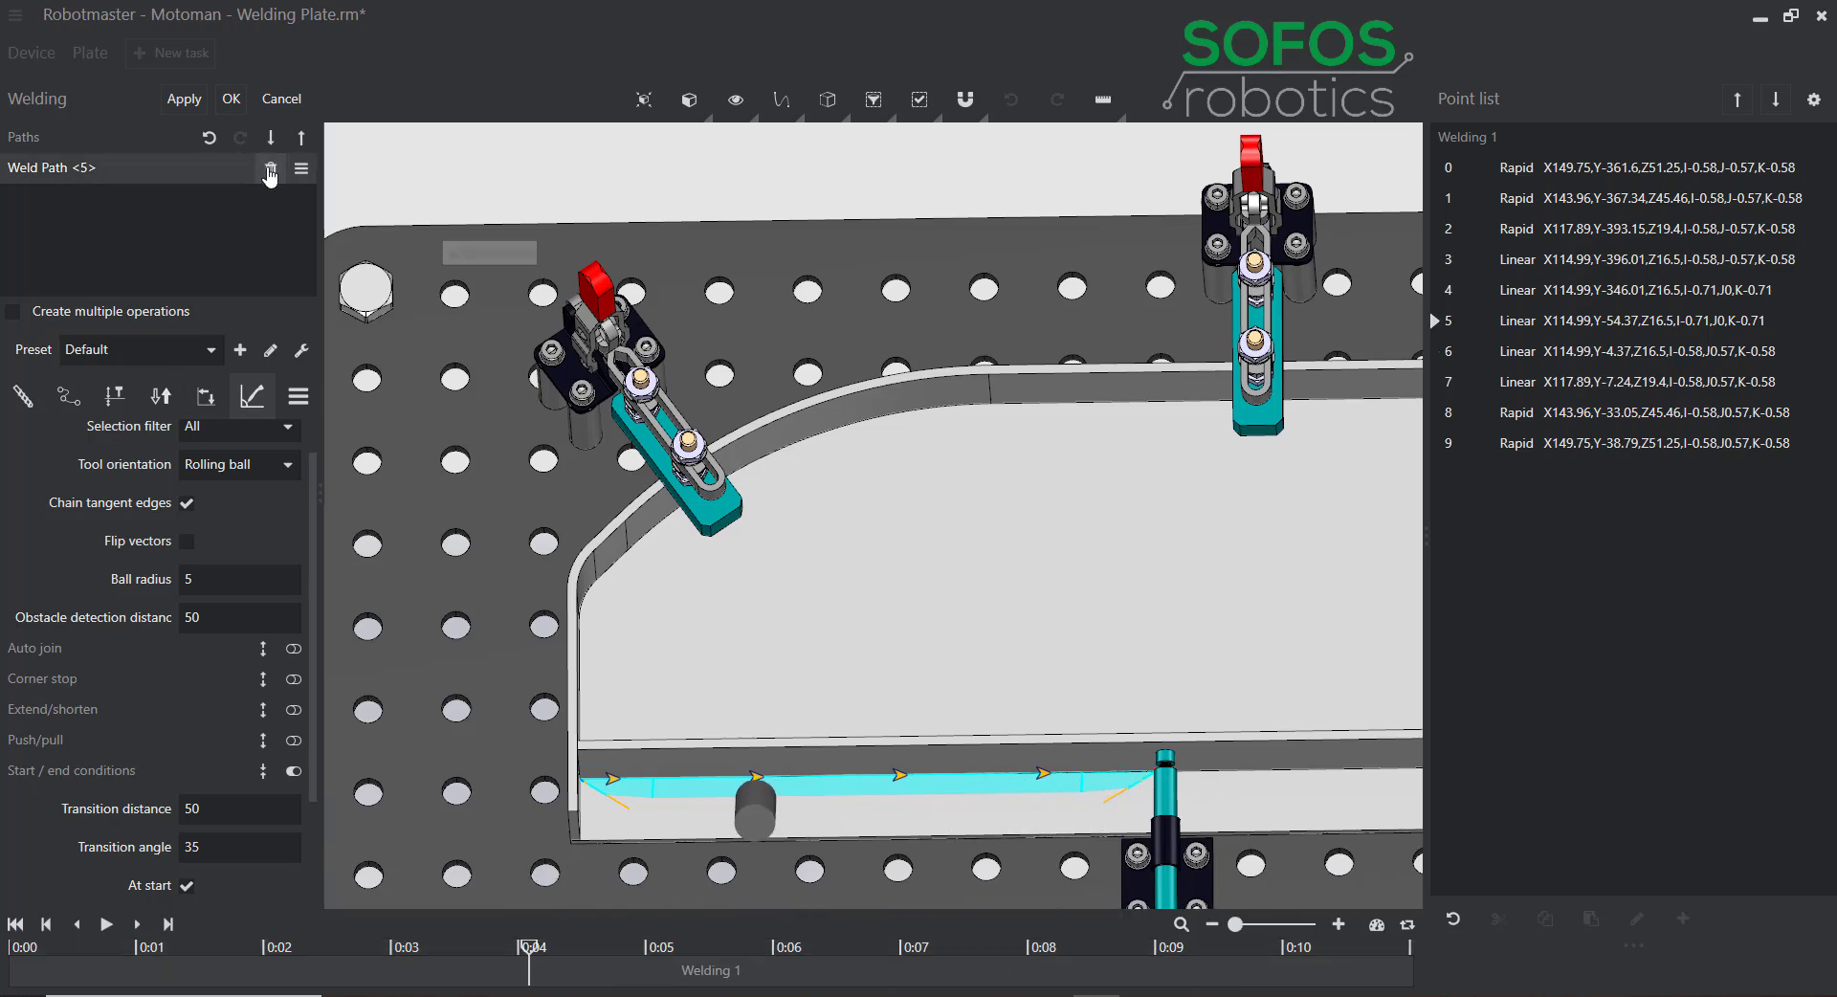
pyautogui.click(271, 169)
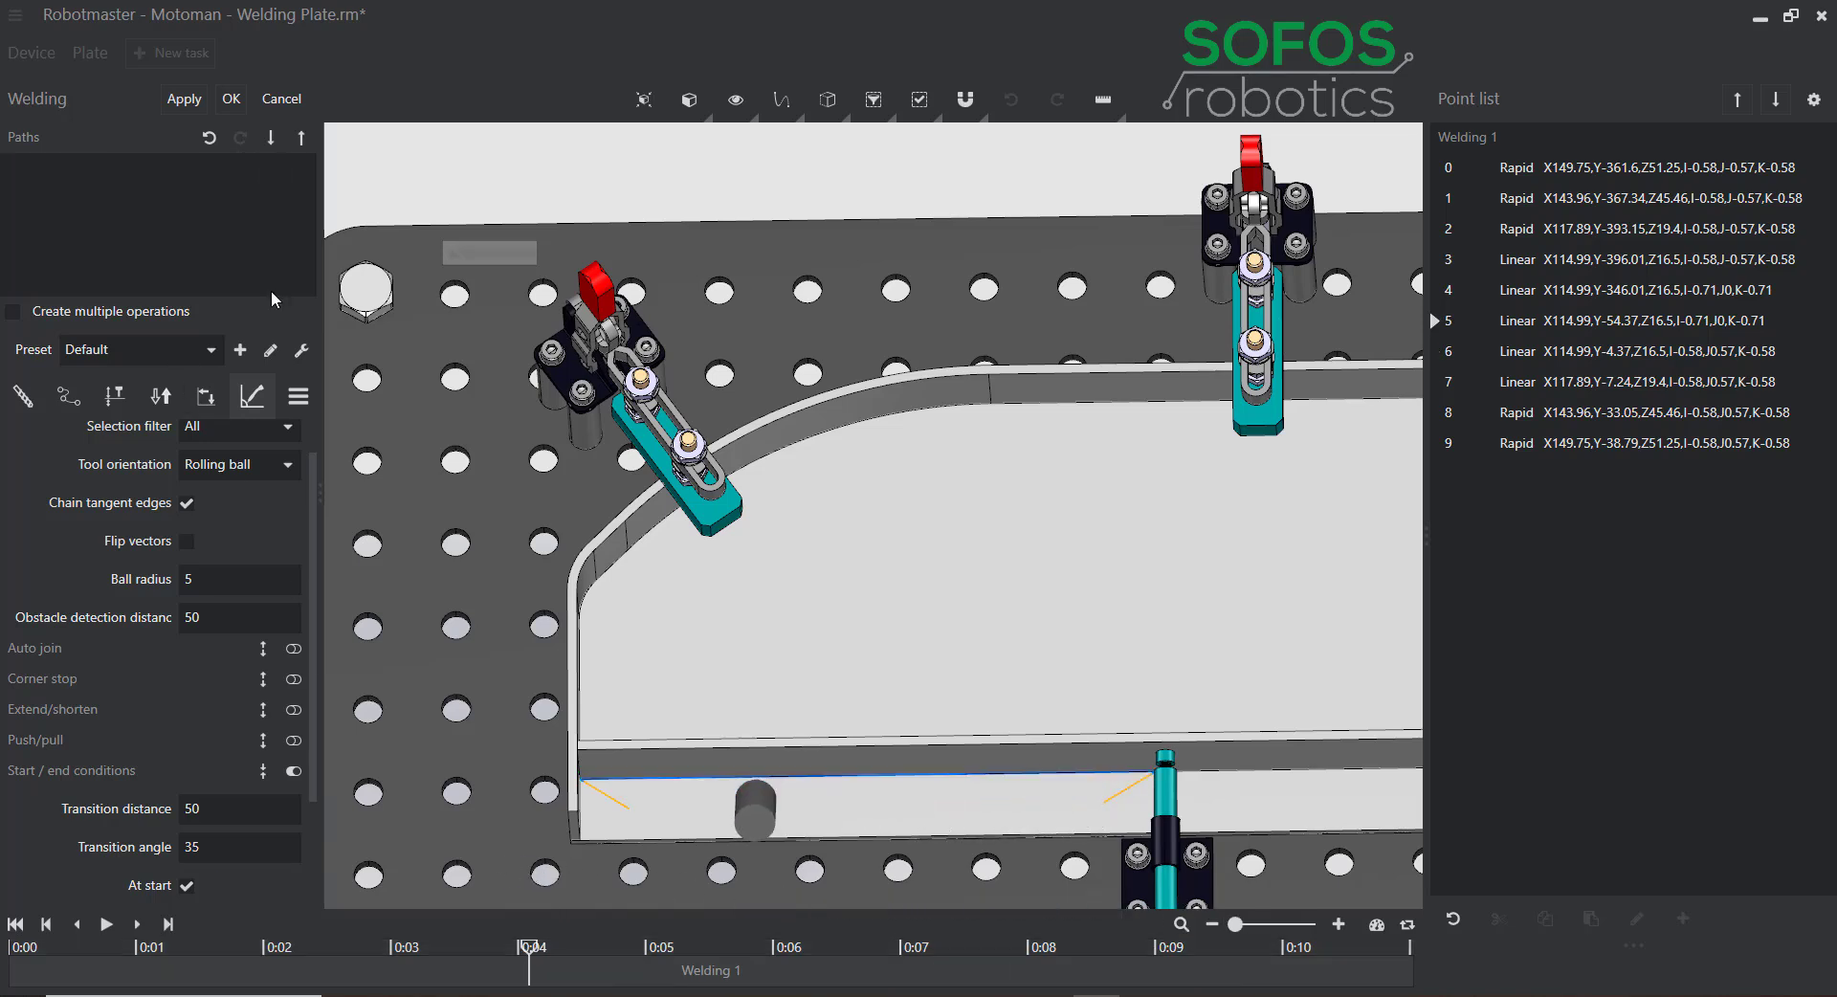
pyautogui.click(294, 775)
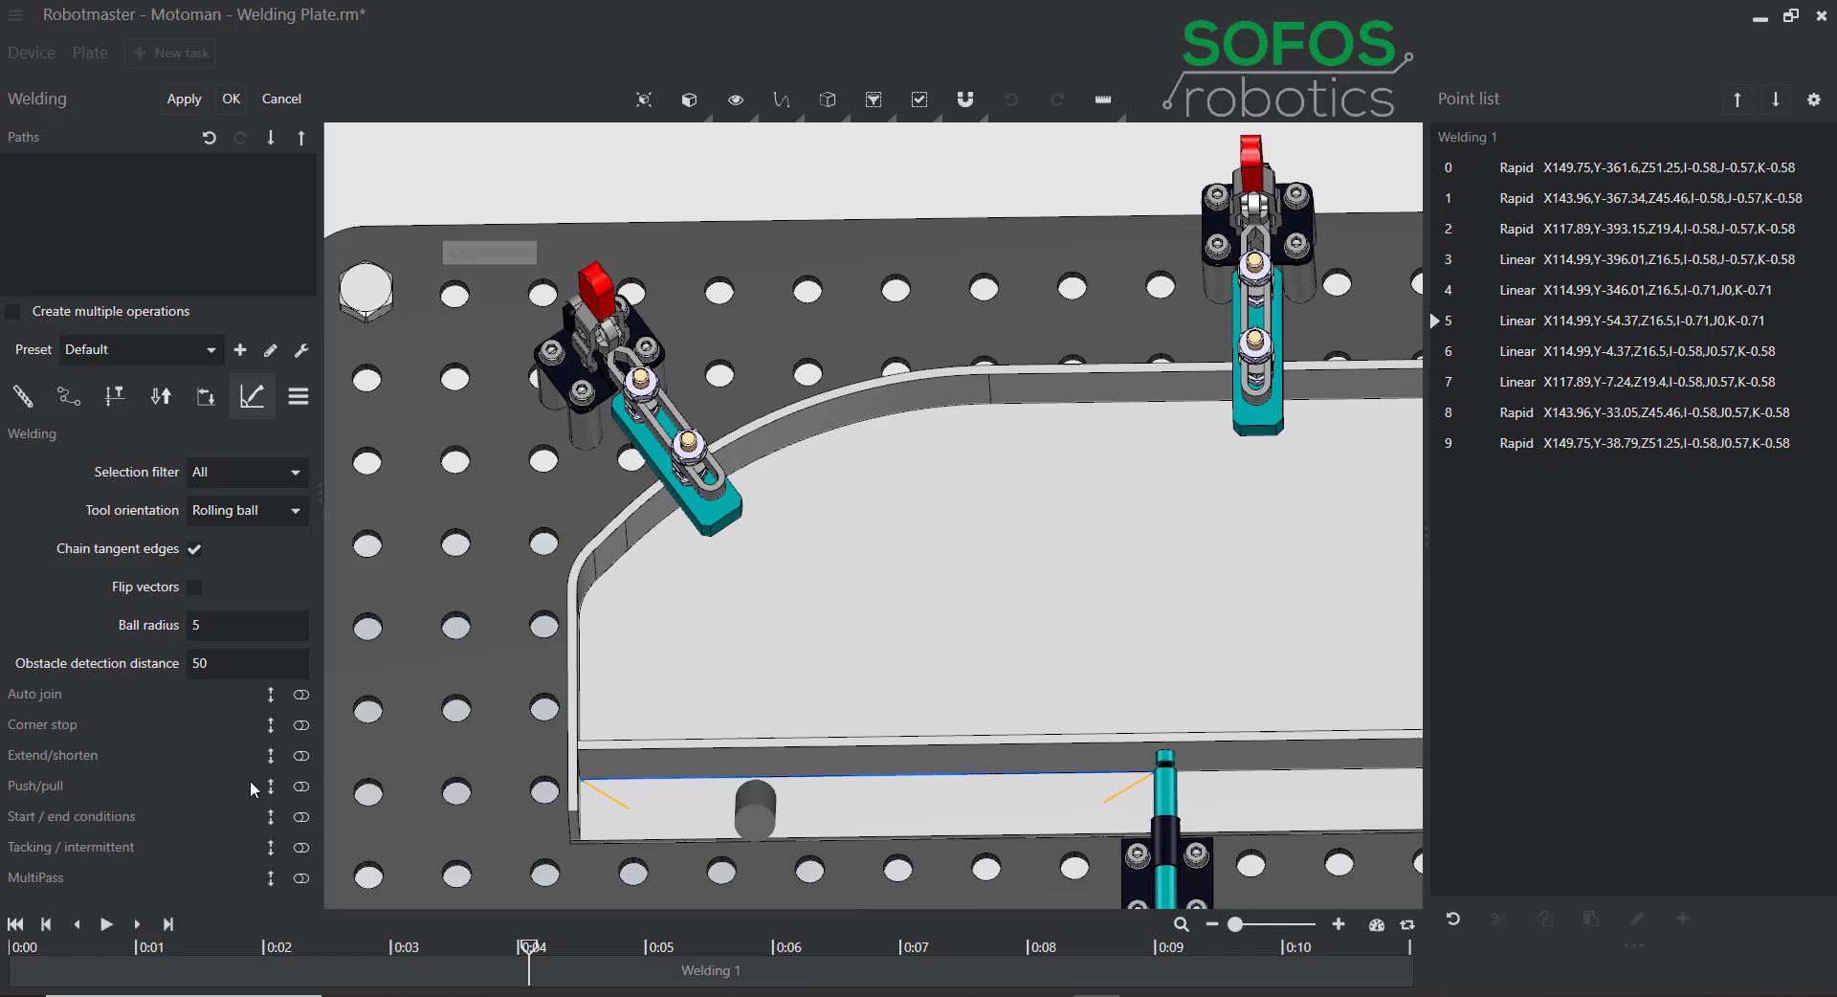
# Enable Tacking / intermittent by Distance with weld tack length 10, 50 between tacks, and the tack center reference.
pyautogui.click(298, 858)
pyautogui.scroll(-2, 241, 681)
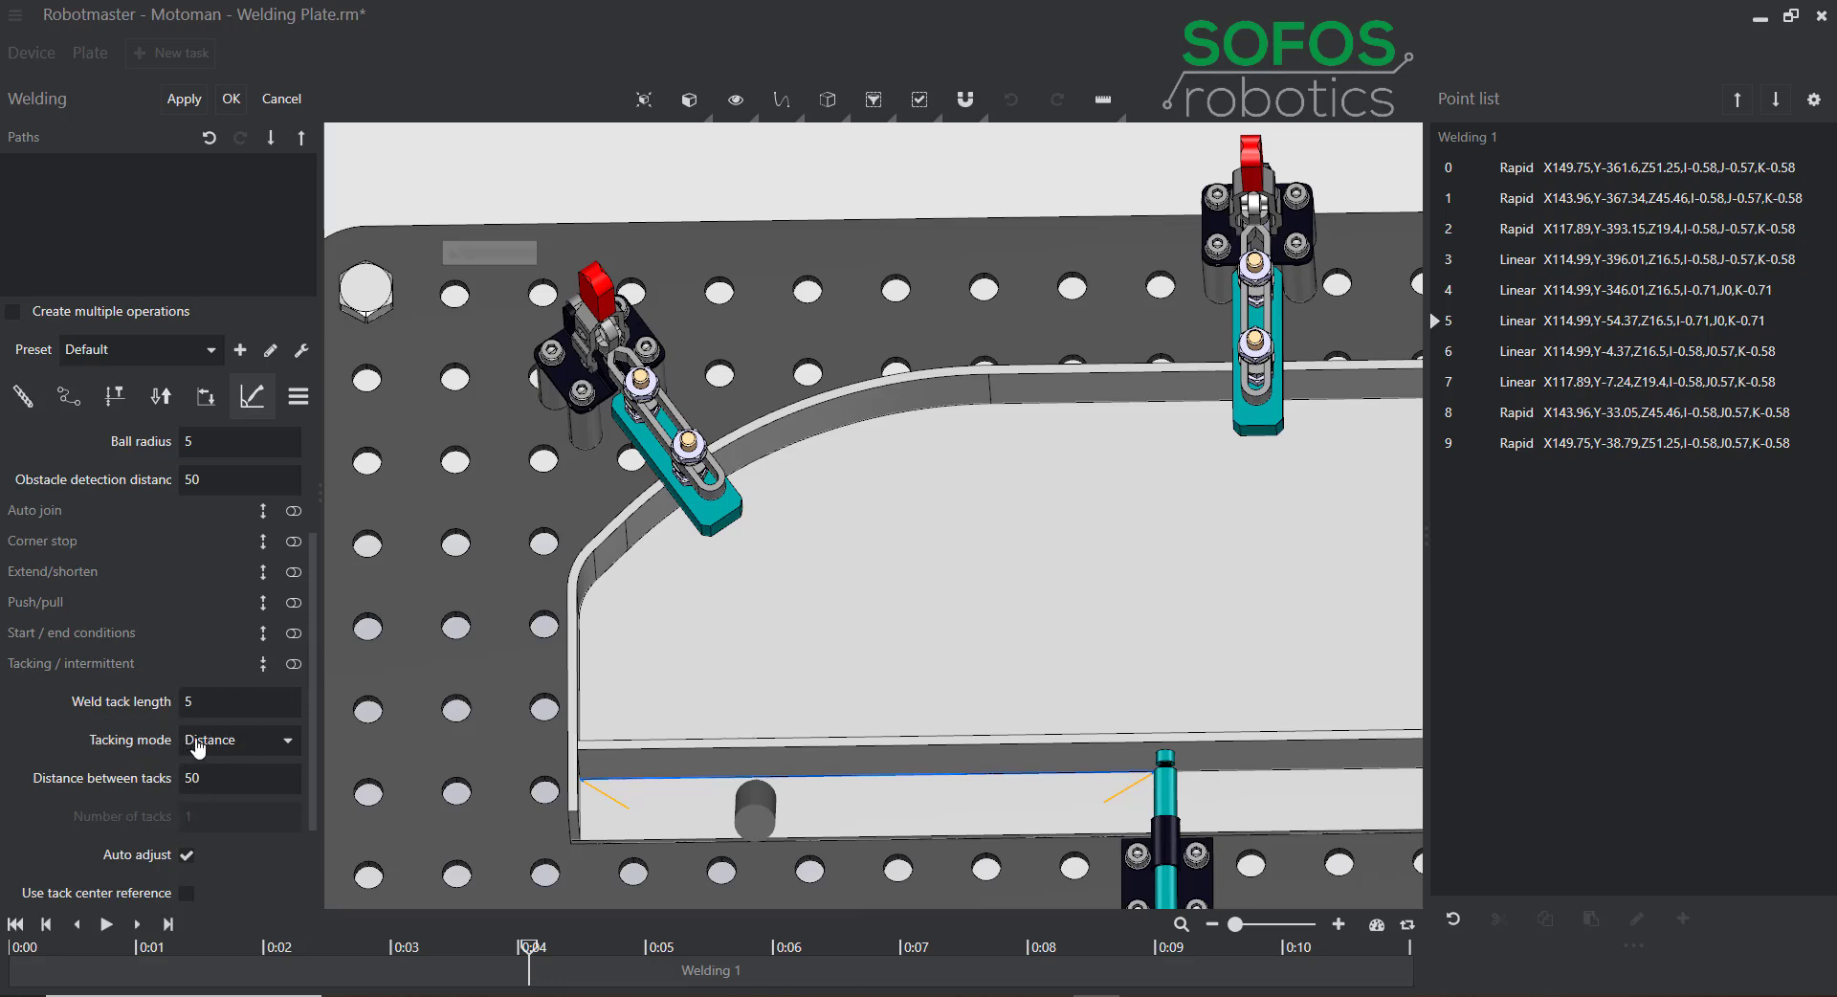
pyautogui.click(273, 742)
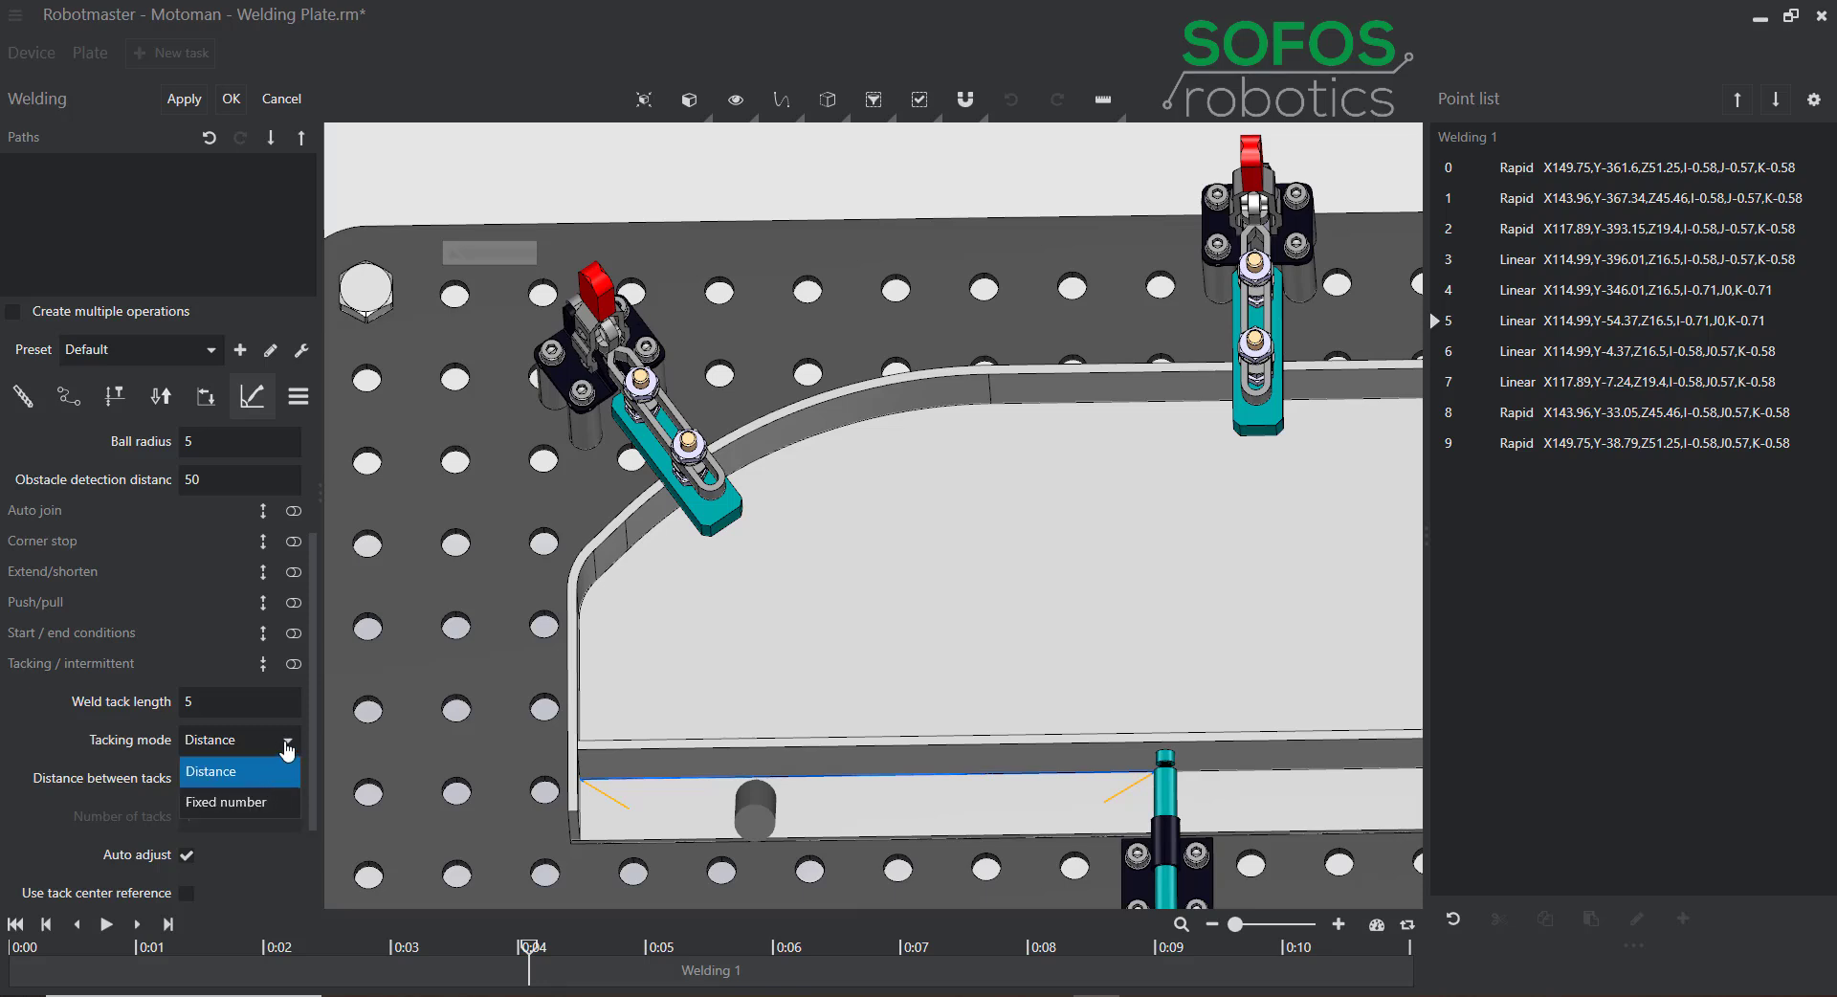
pyautogui.click(287, 749)
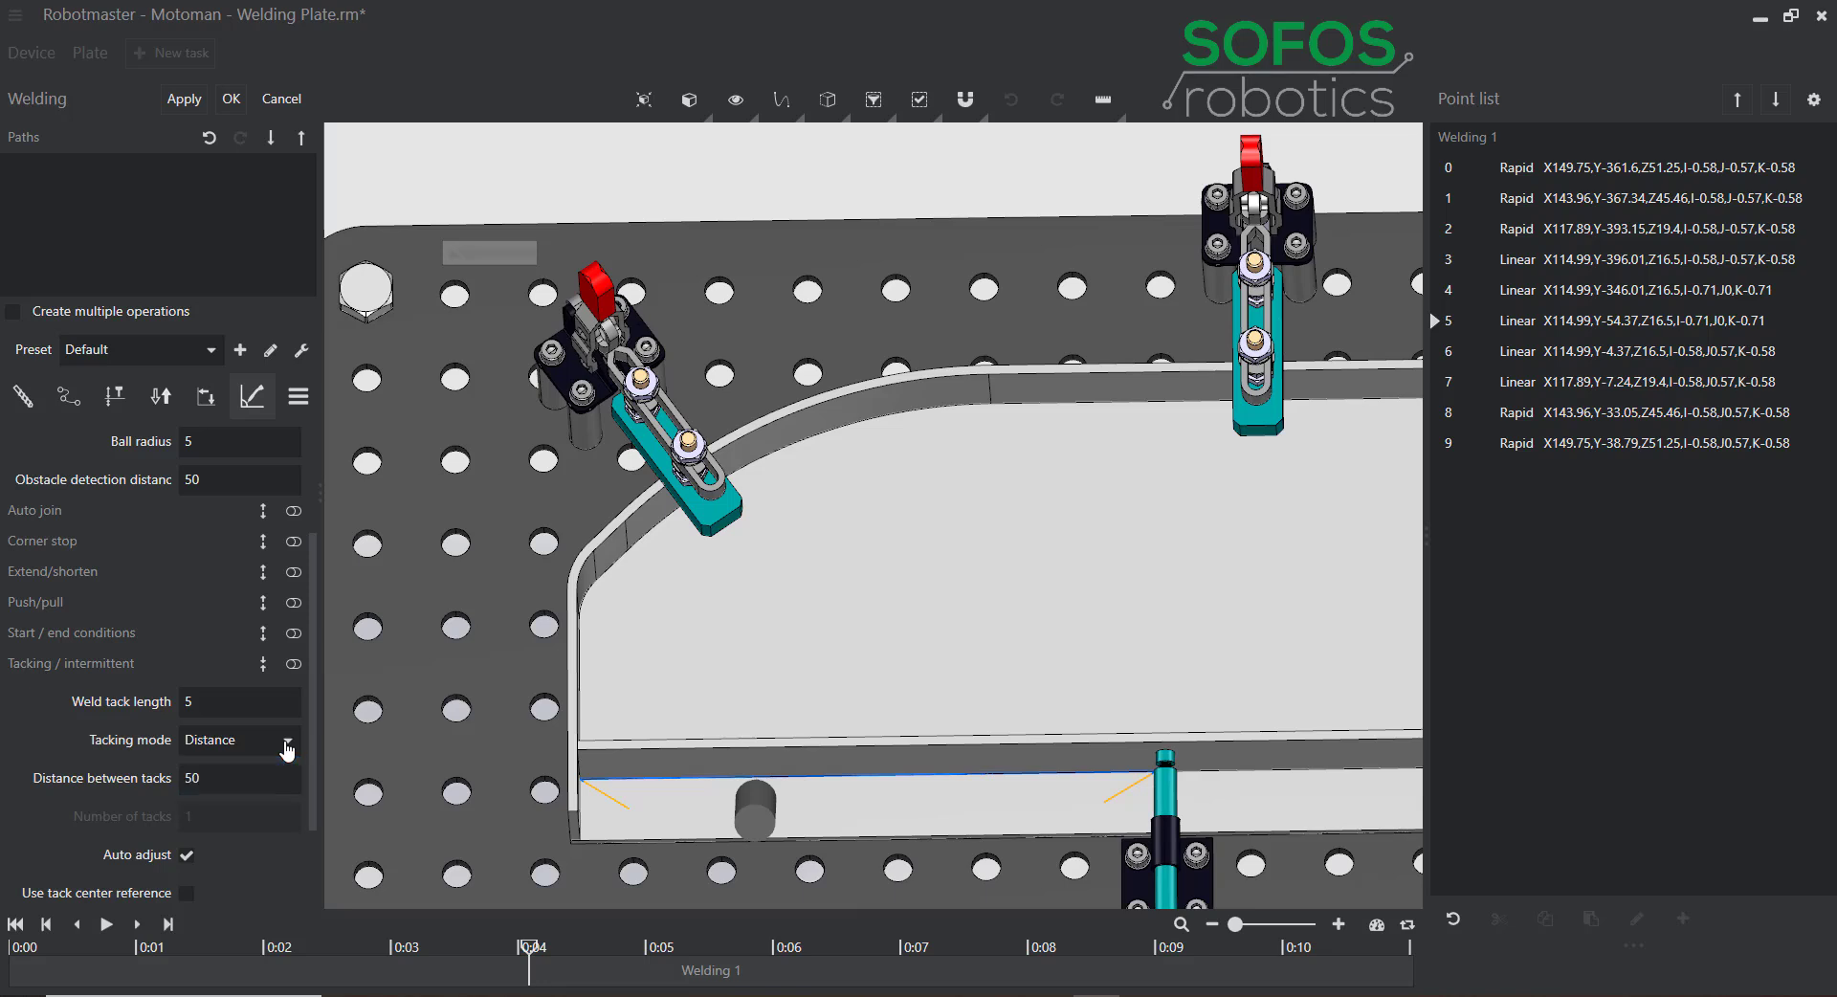
pyautogui.click(294, 665)
pyautogui.write('10')
pyautogui.scroll(-1, 224, 779)
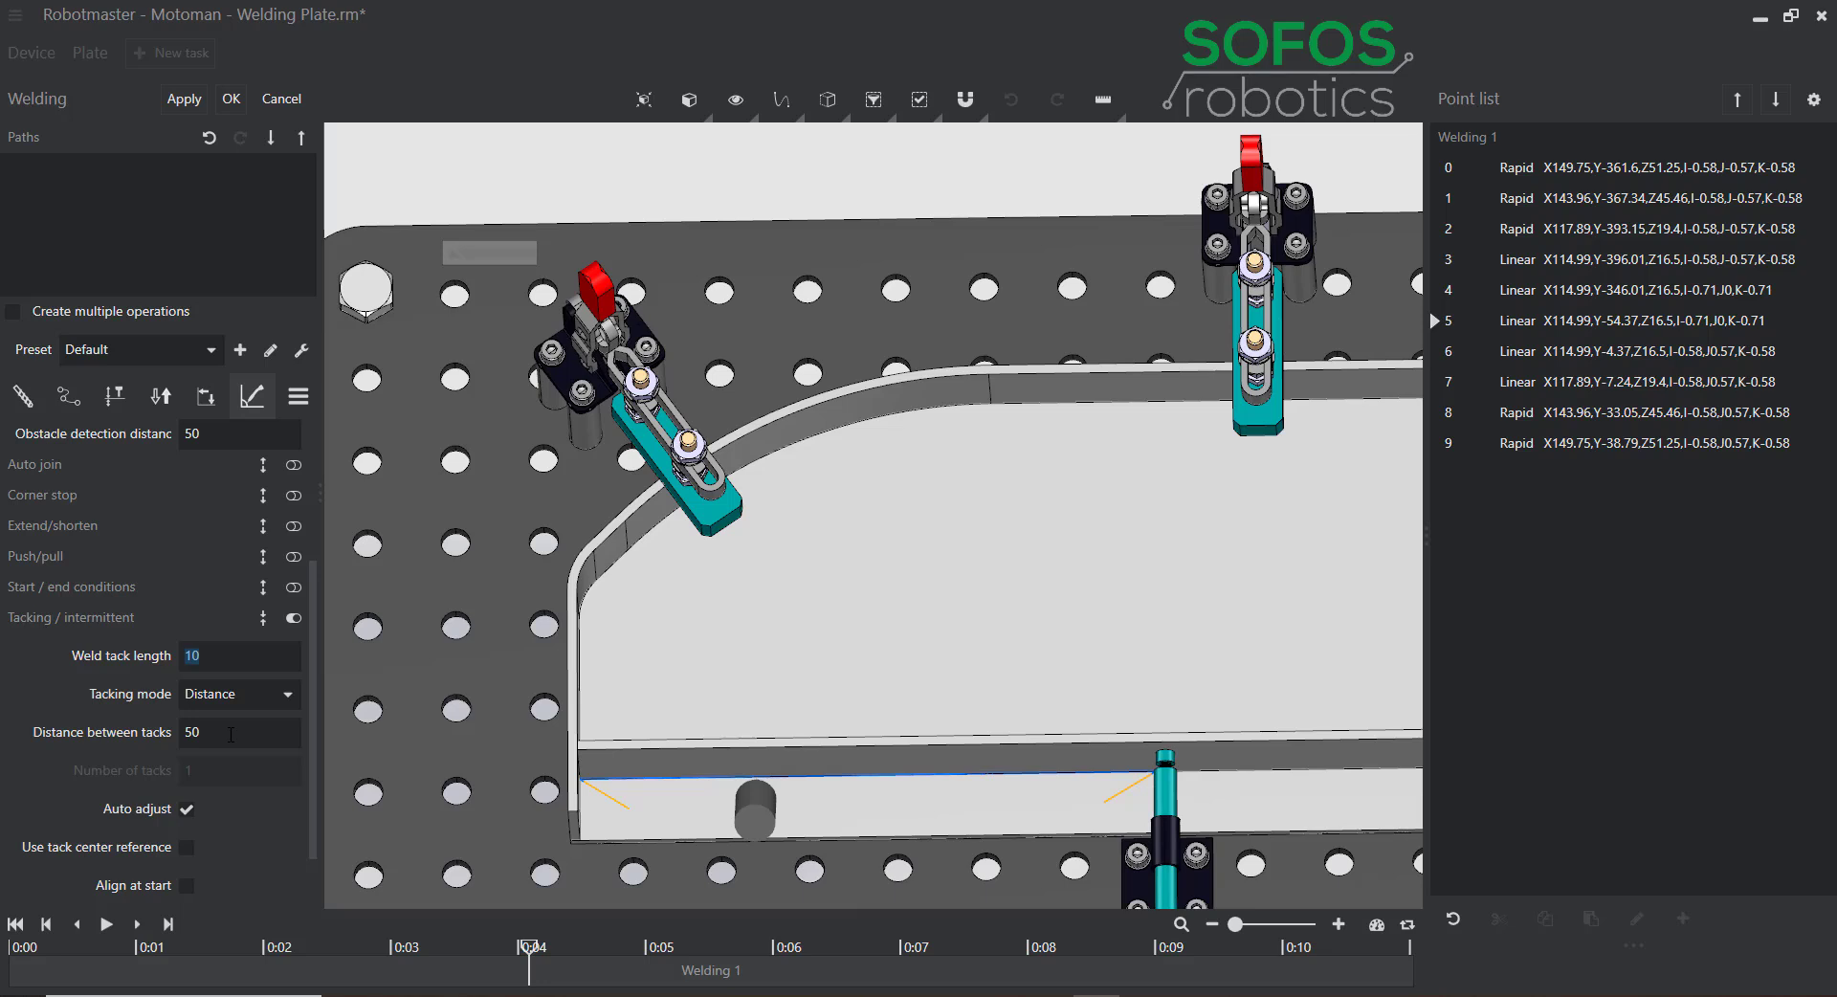
pyautogui.click(187, 848)
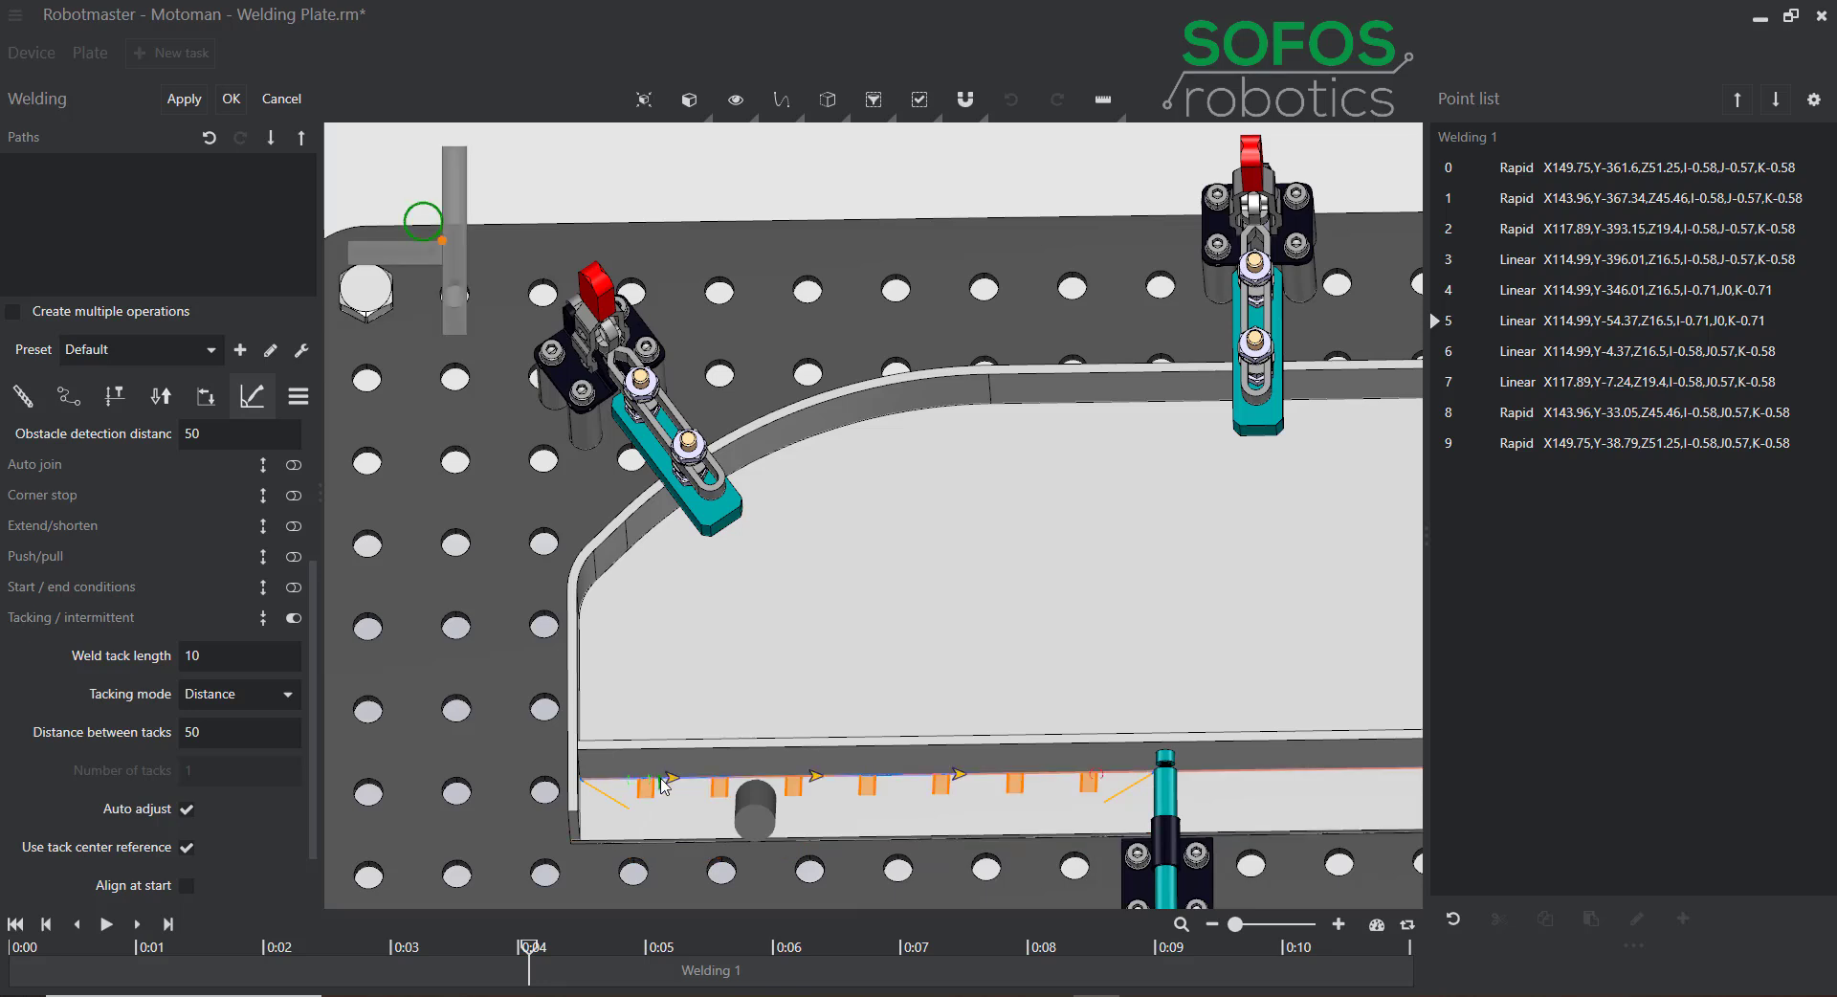
# Apply a tacked weld path along the long front wall's base edge and preview the moves between tacks.
pyautogui.click(663, 786)
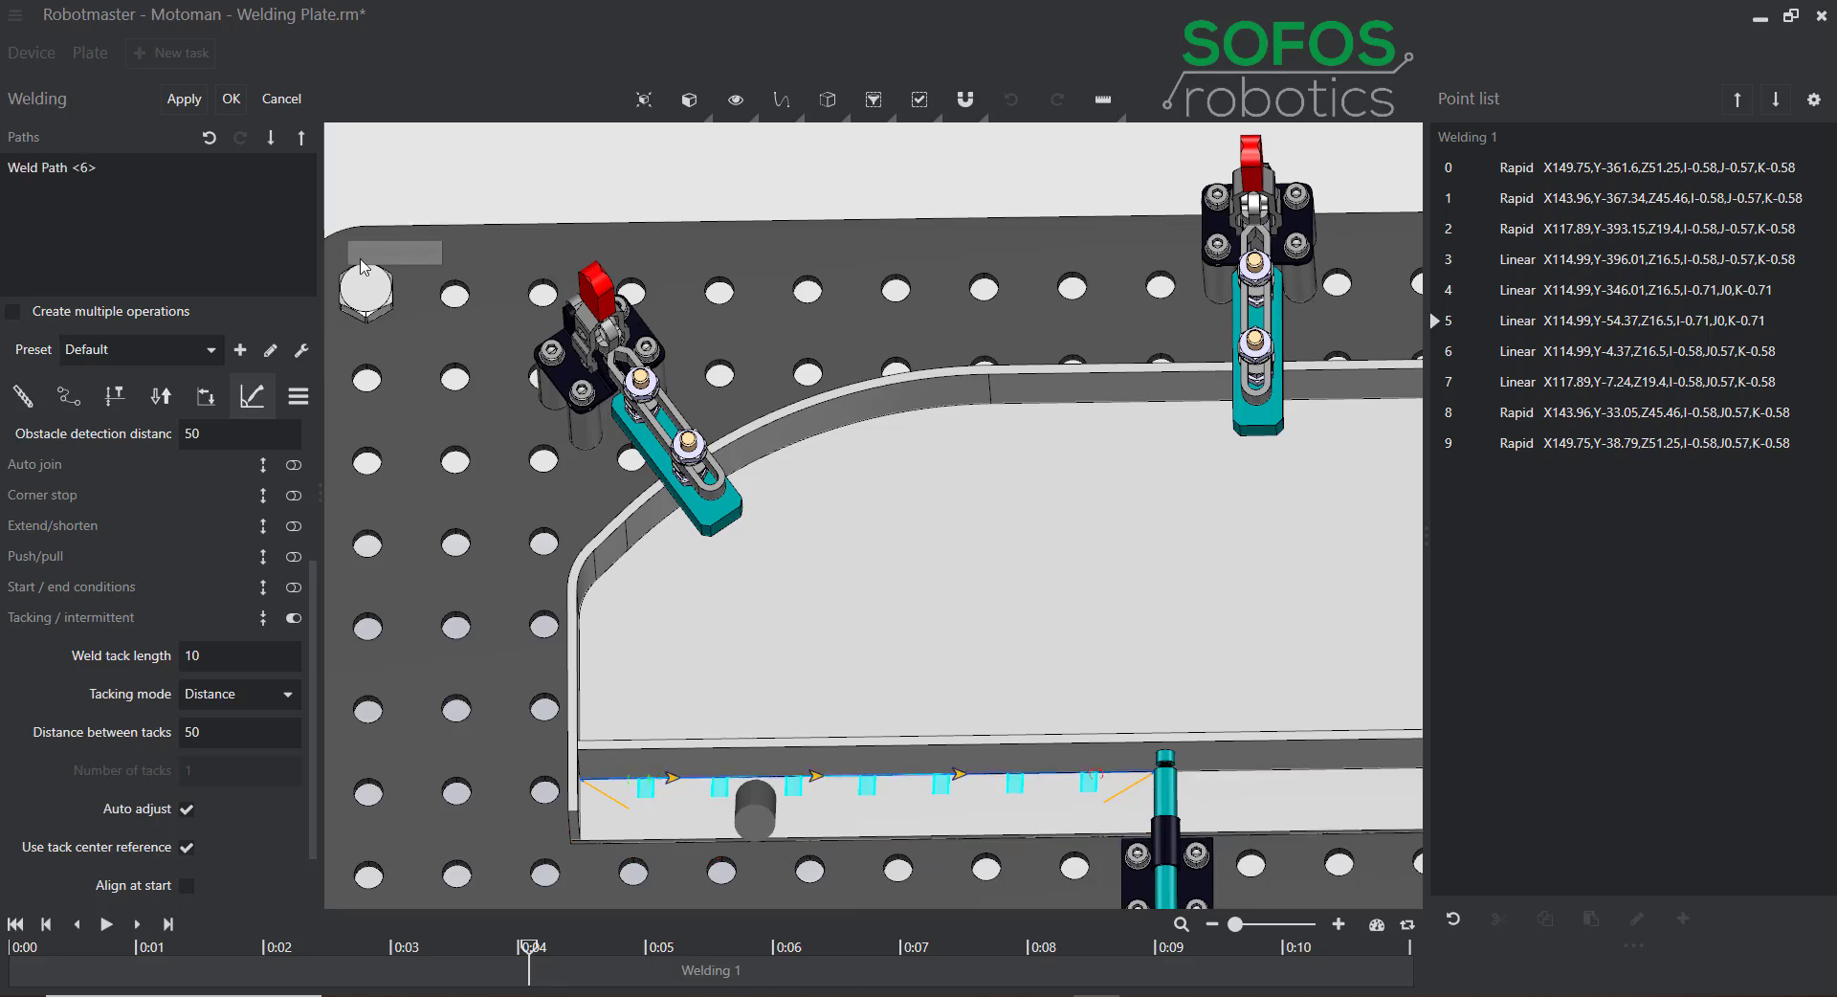
pyautogui.click(183, 99)
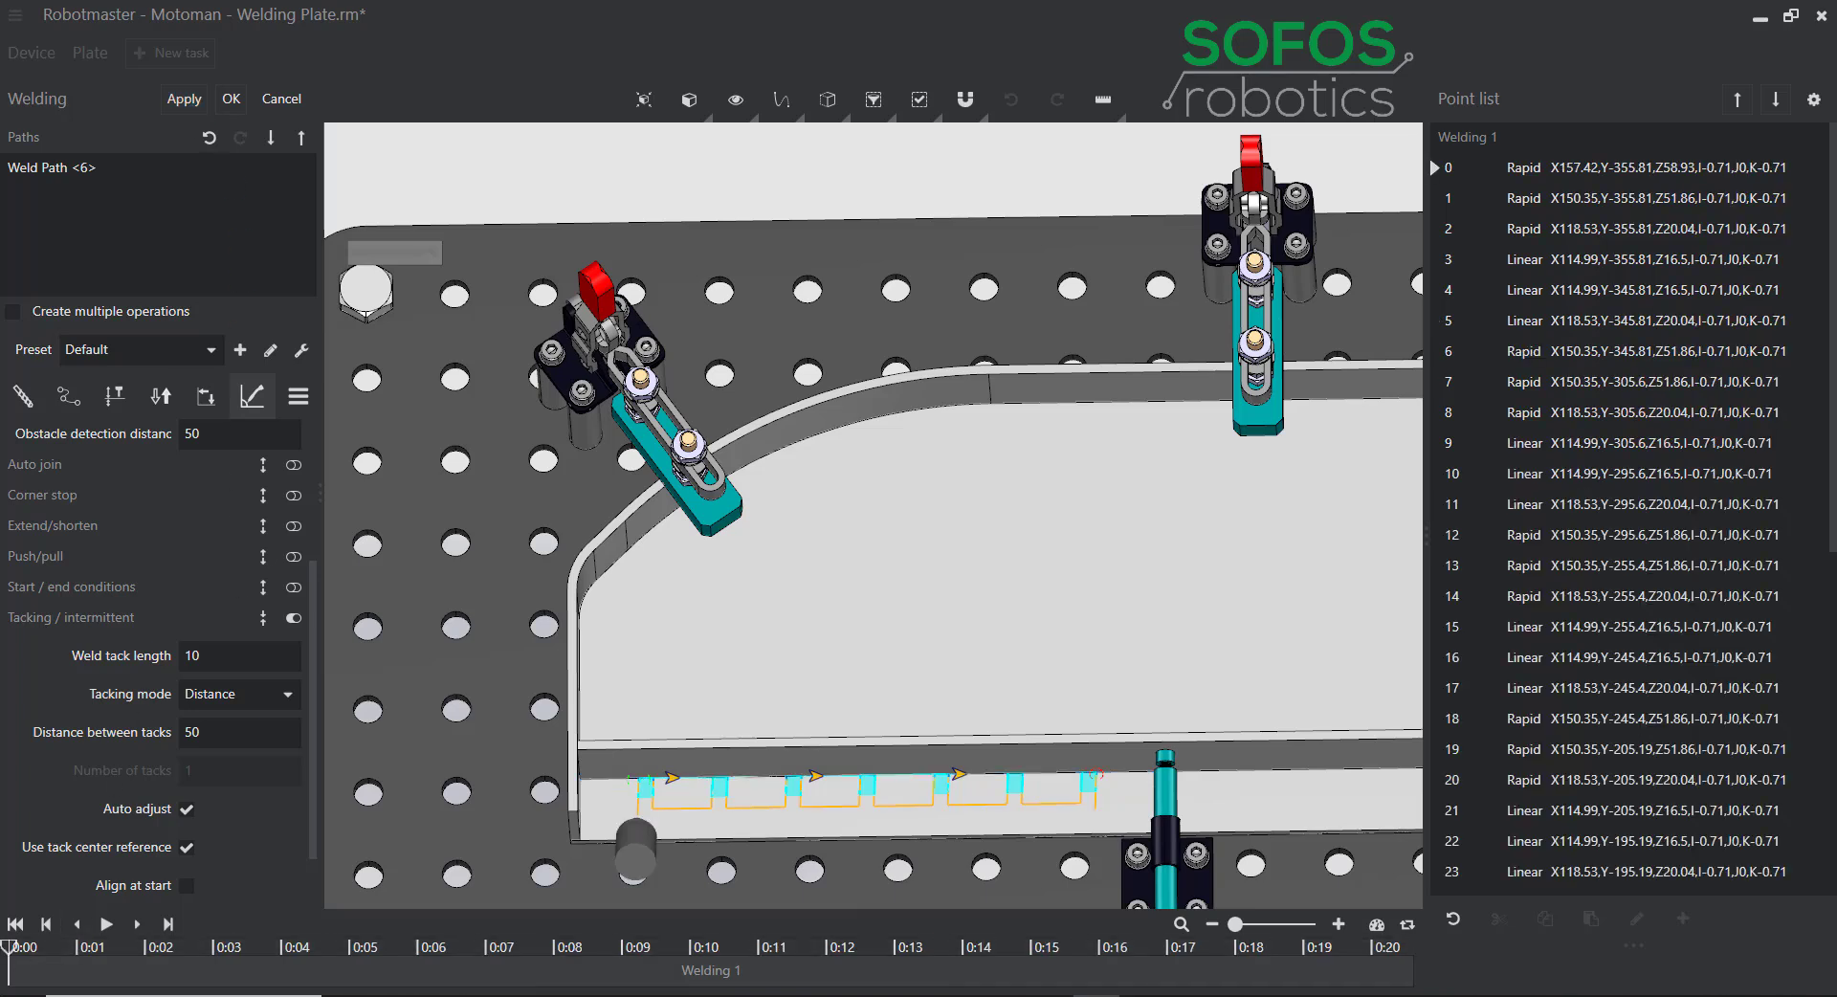
pyautogui.moveTo(9, 949); pyautogui.dragTo(379, 945)
pyautogui.moveTo(434, 935); pyautogui.dragTo(435, 936)
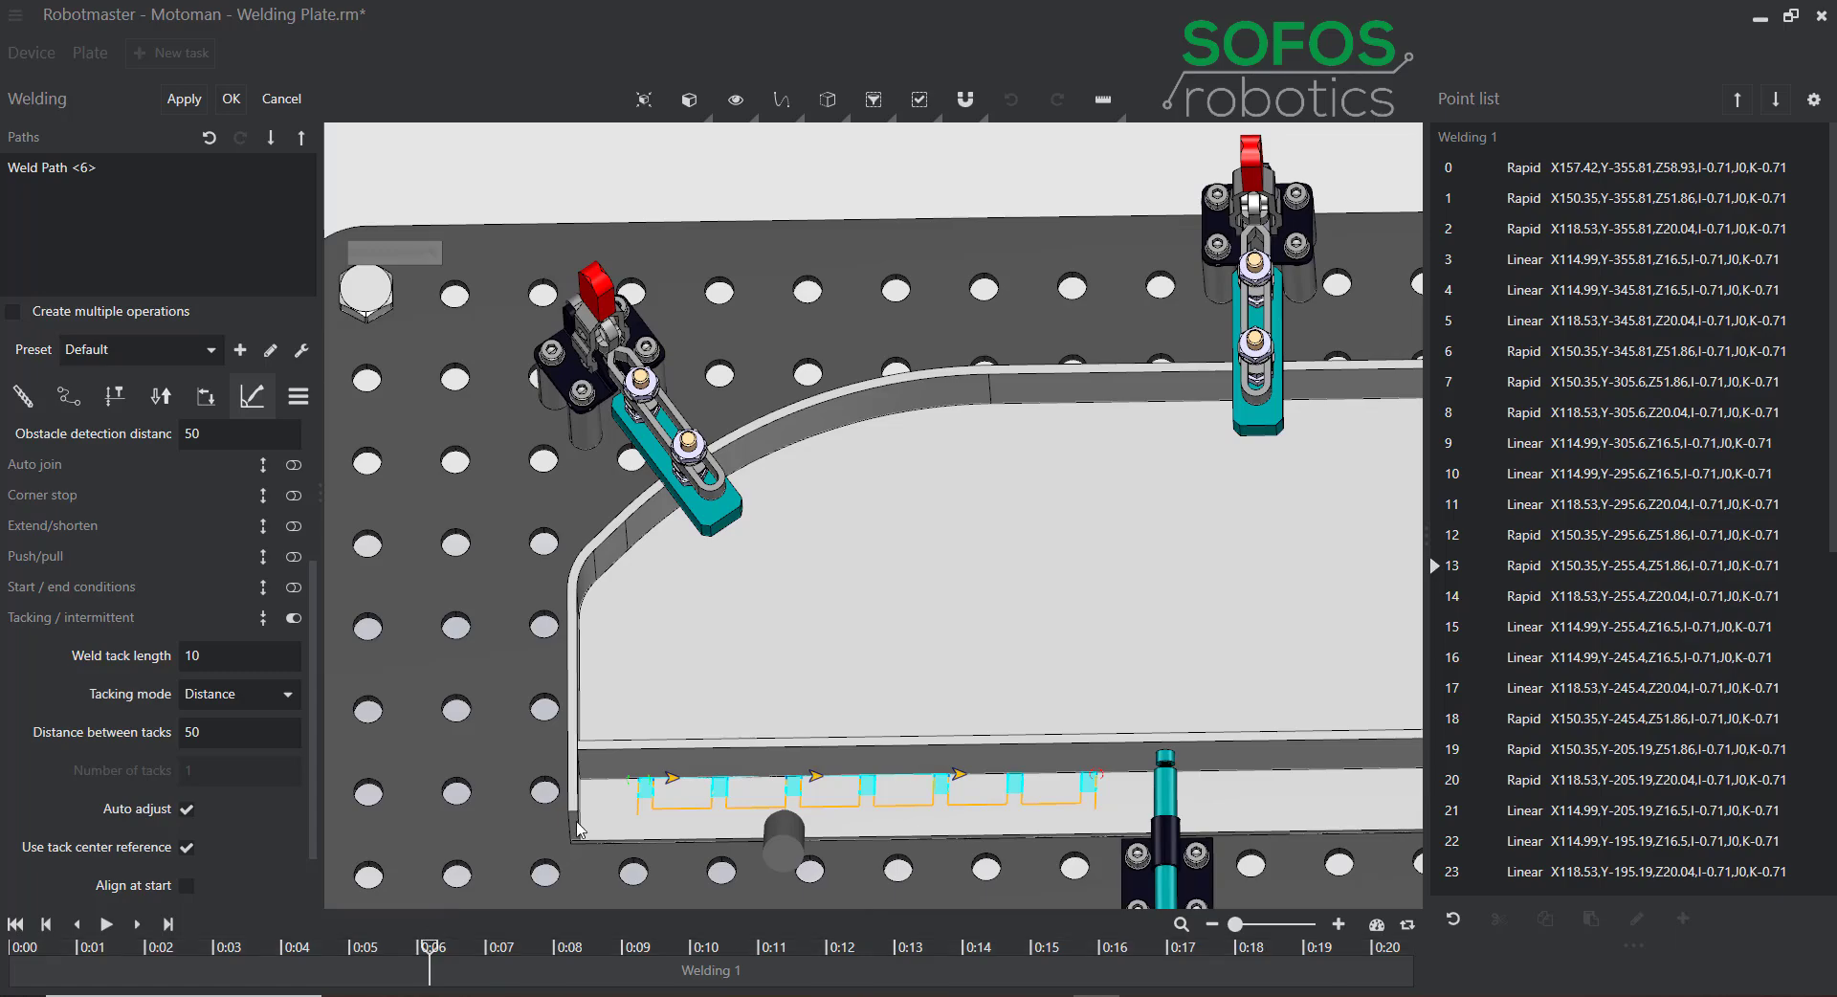
pyautogui.moveTo(726, 710); pyautogui.dragTo(731, 610, button='middle')
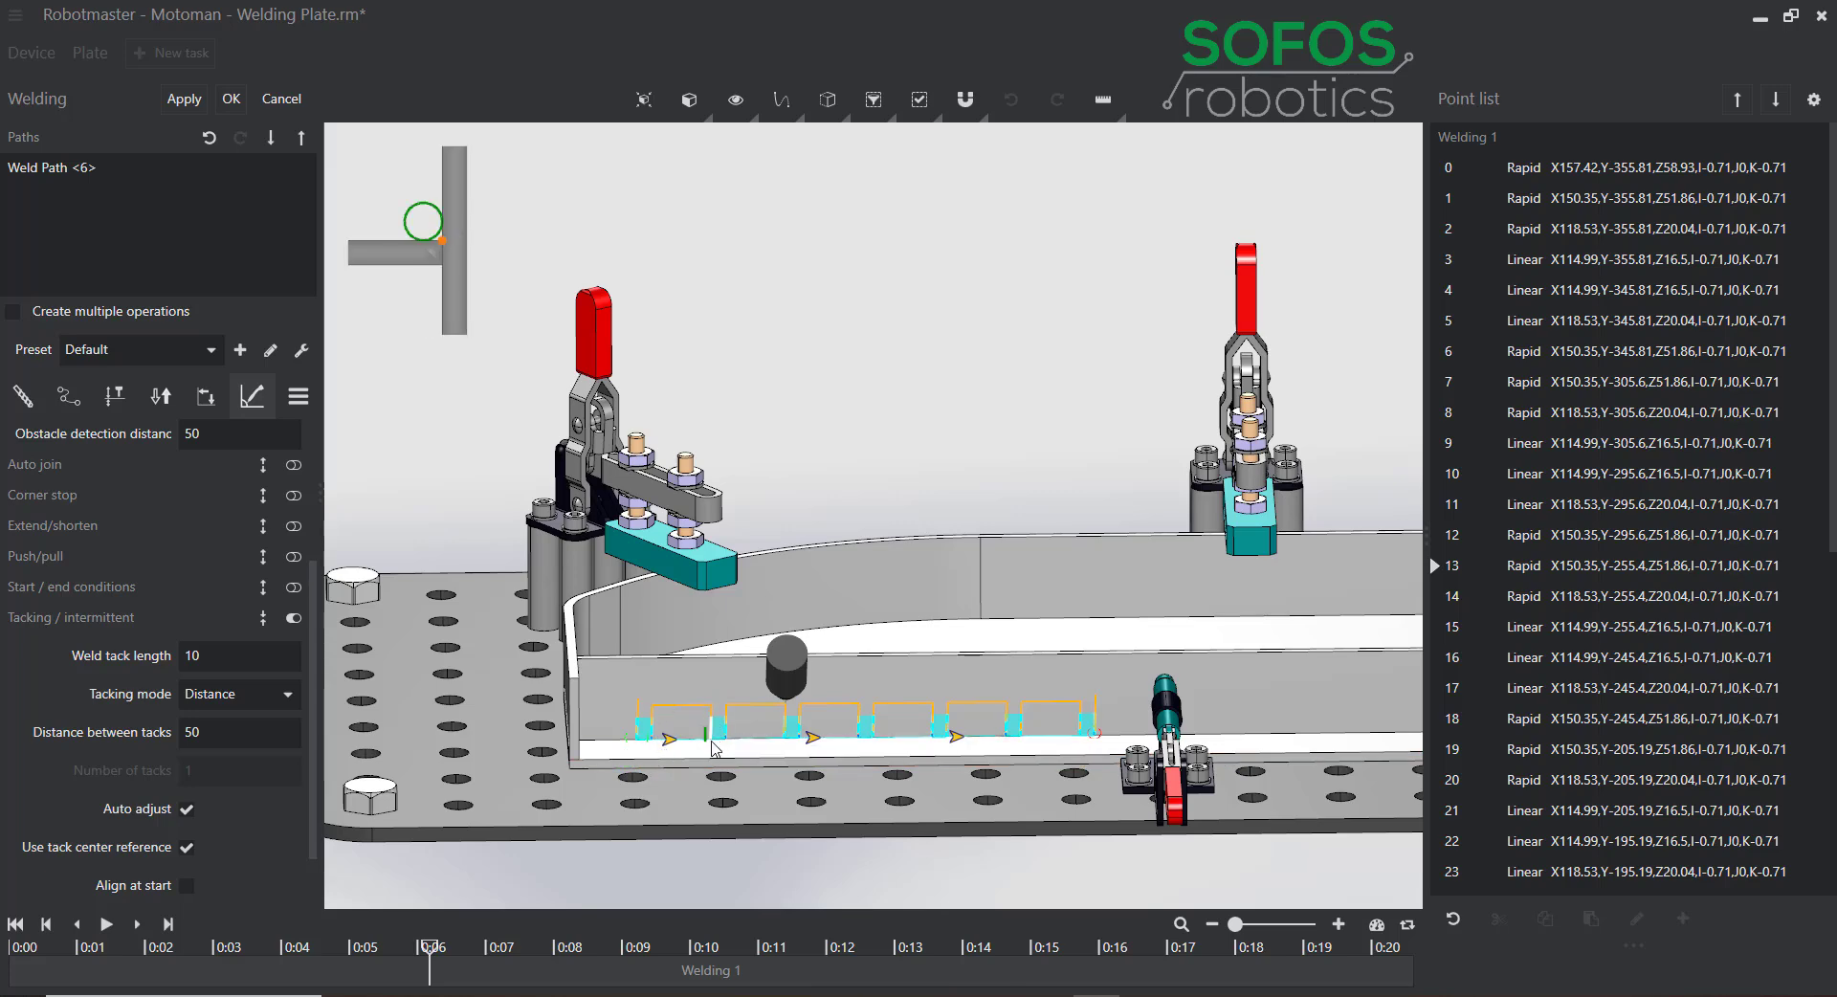
# In the retract heights, set the clearance motion type to Linear and disable Approach / retract.
pyautogui.click(116, 400)
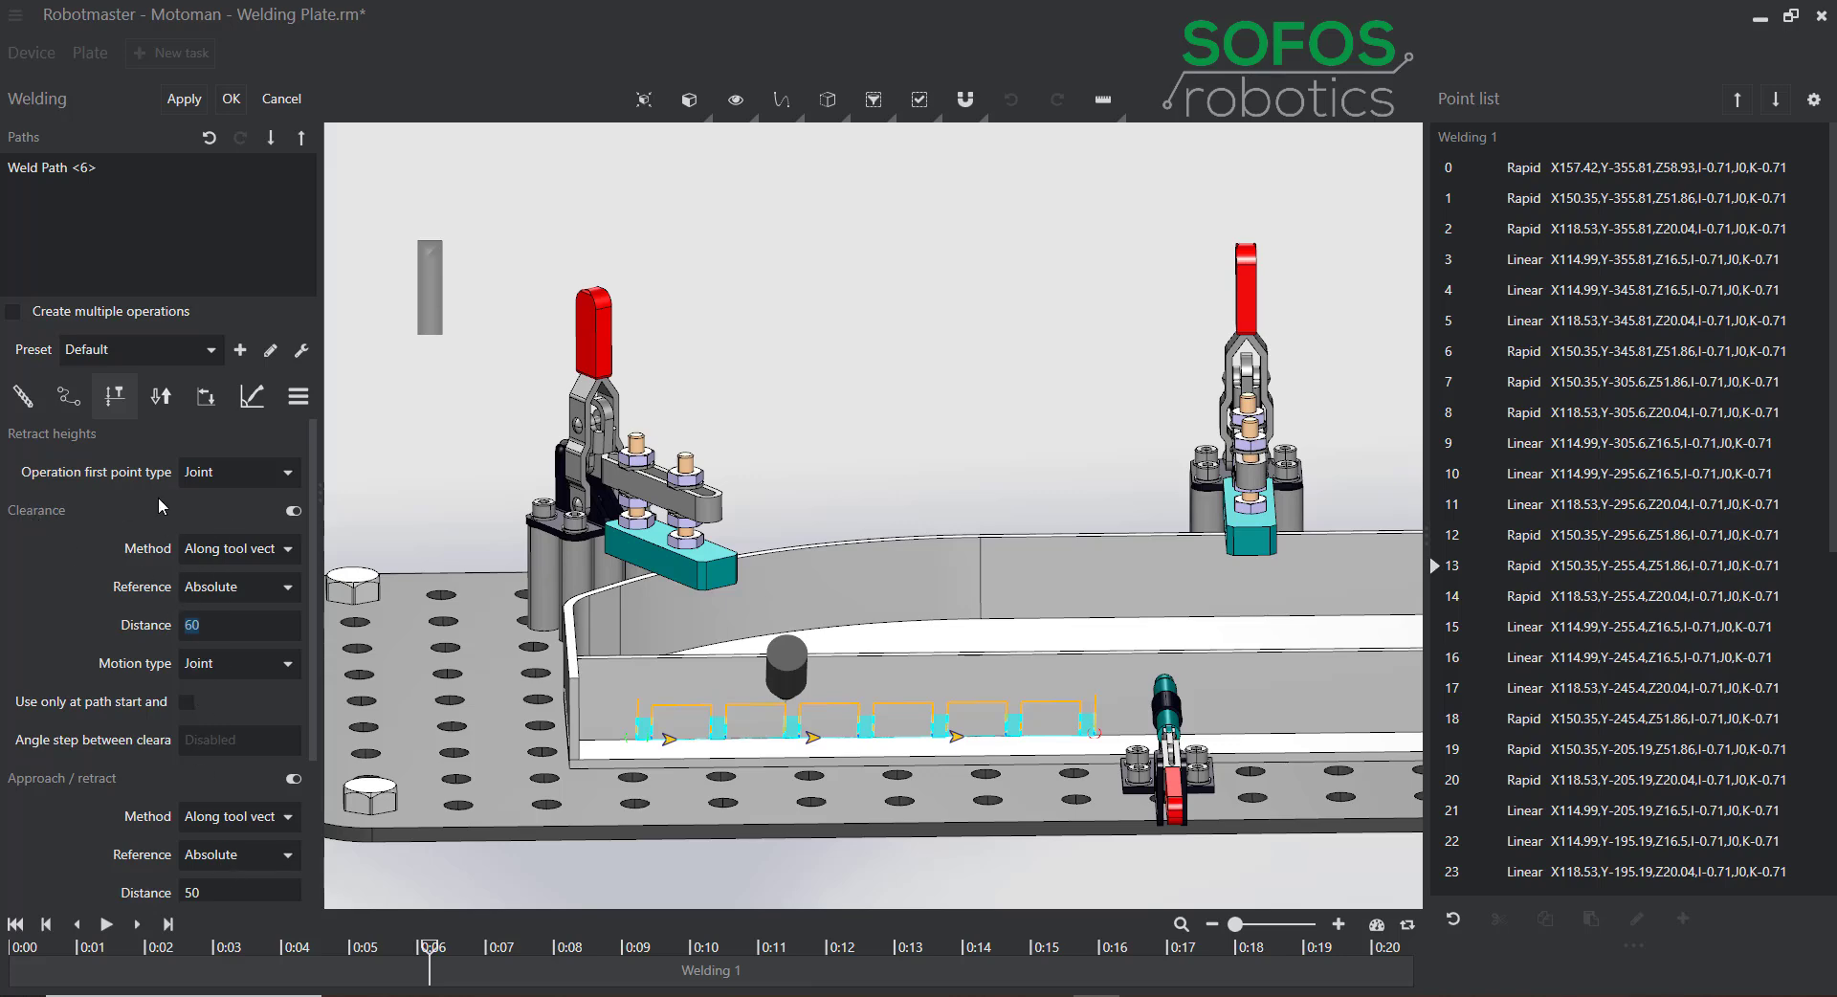
pyautogui.click(259, 670)
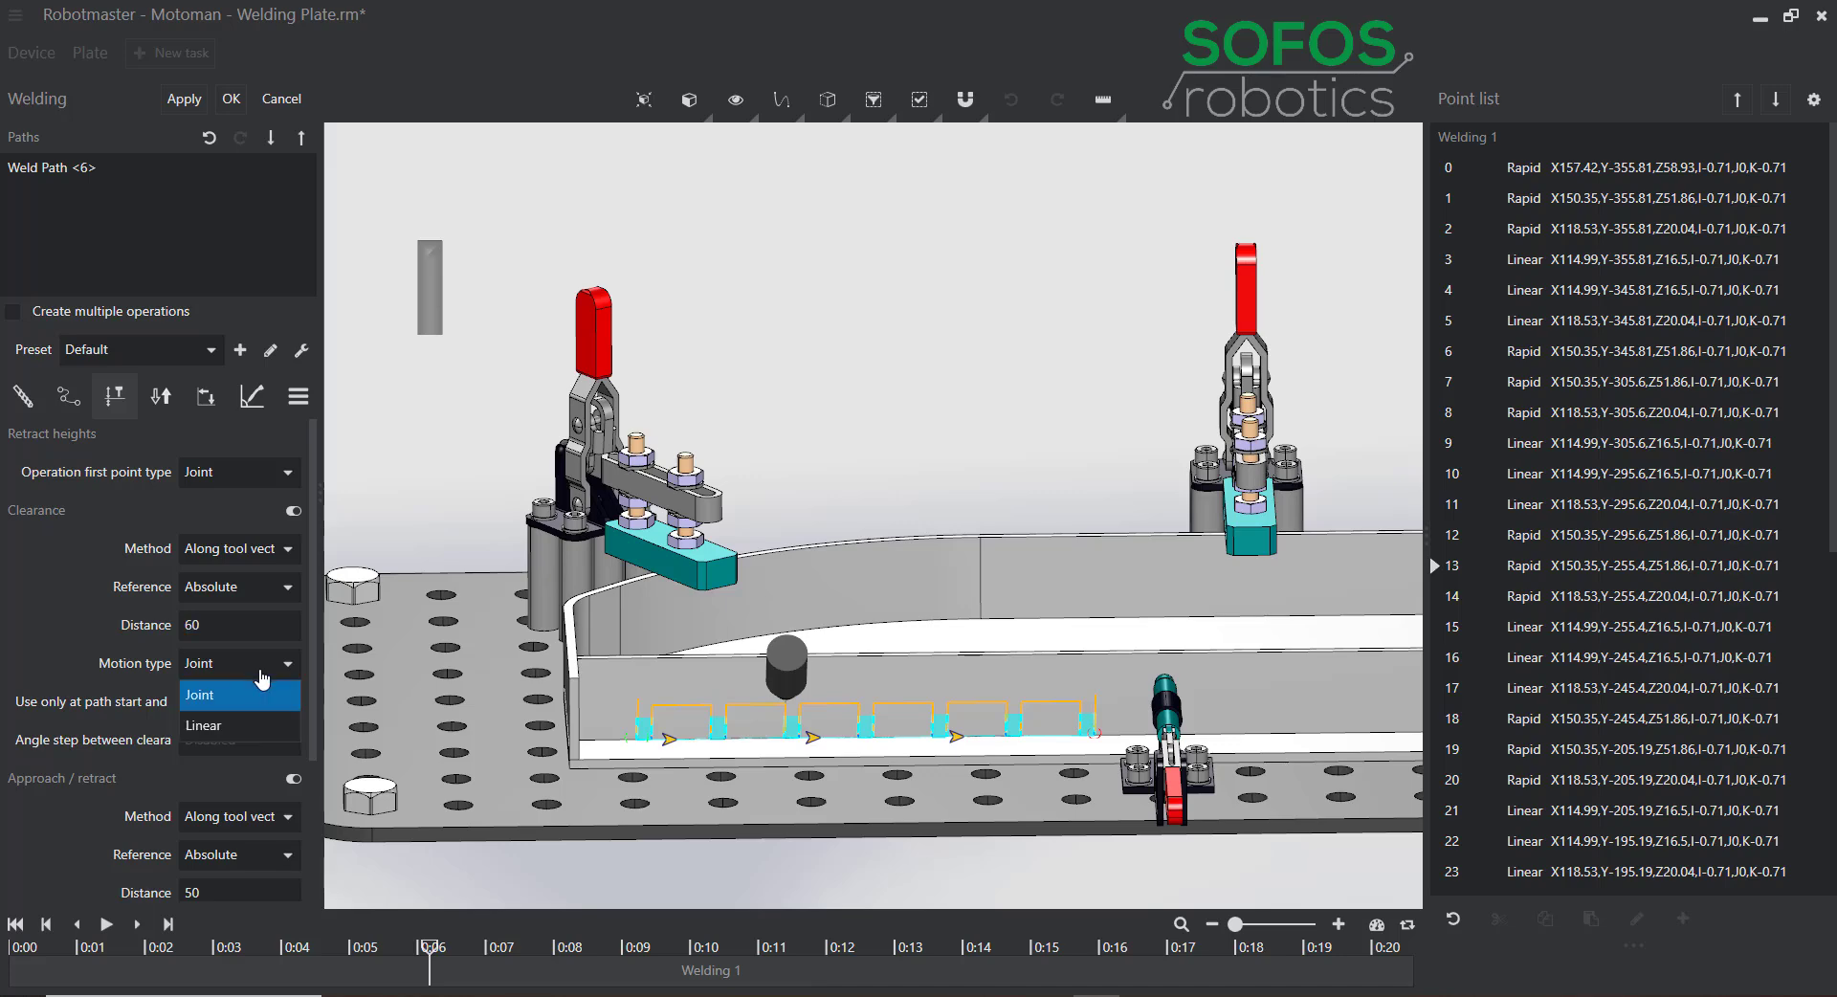
pyautogui.click(241, 729)
pyautogui.scroll(-3, 59, 645)
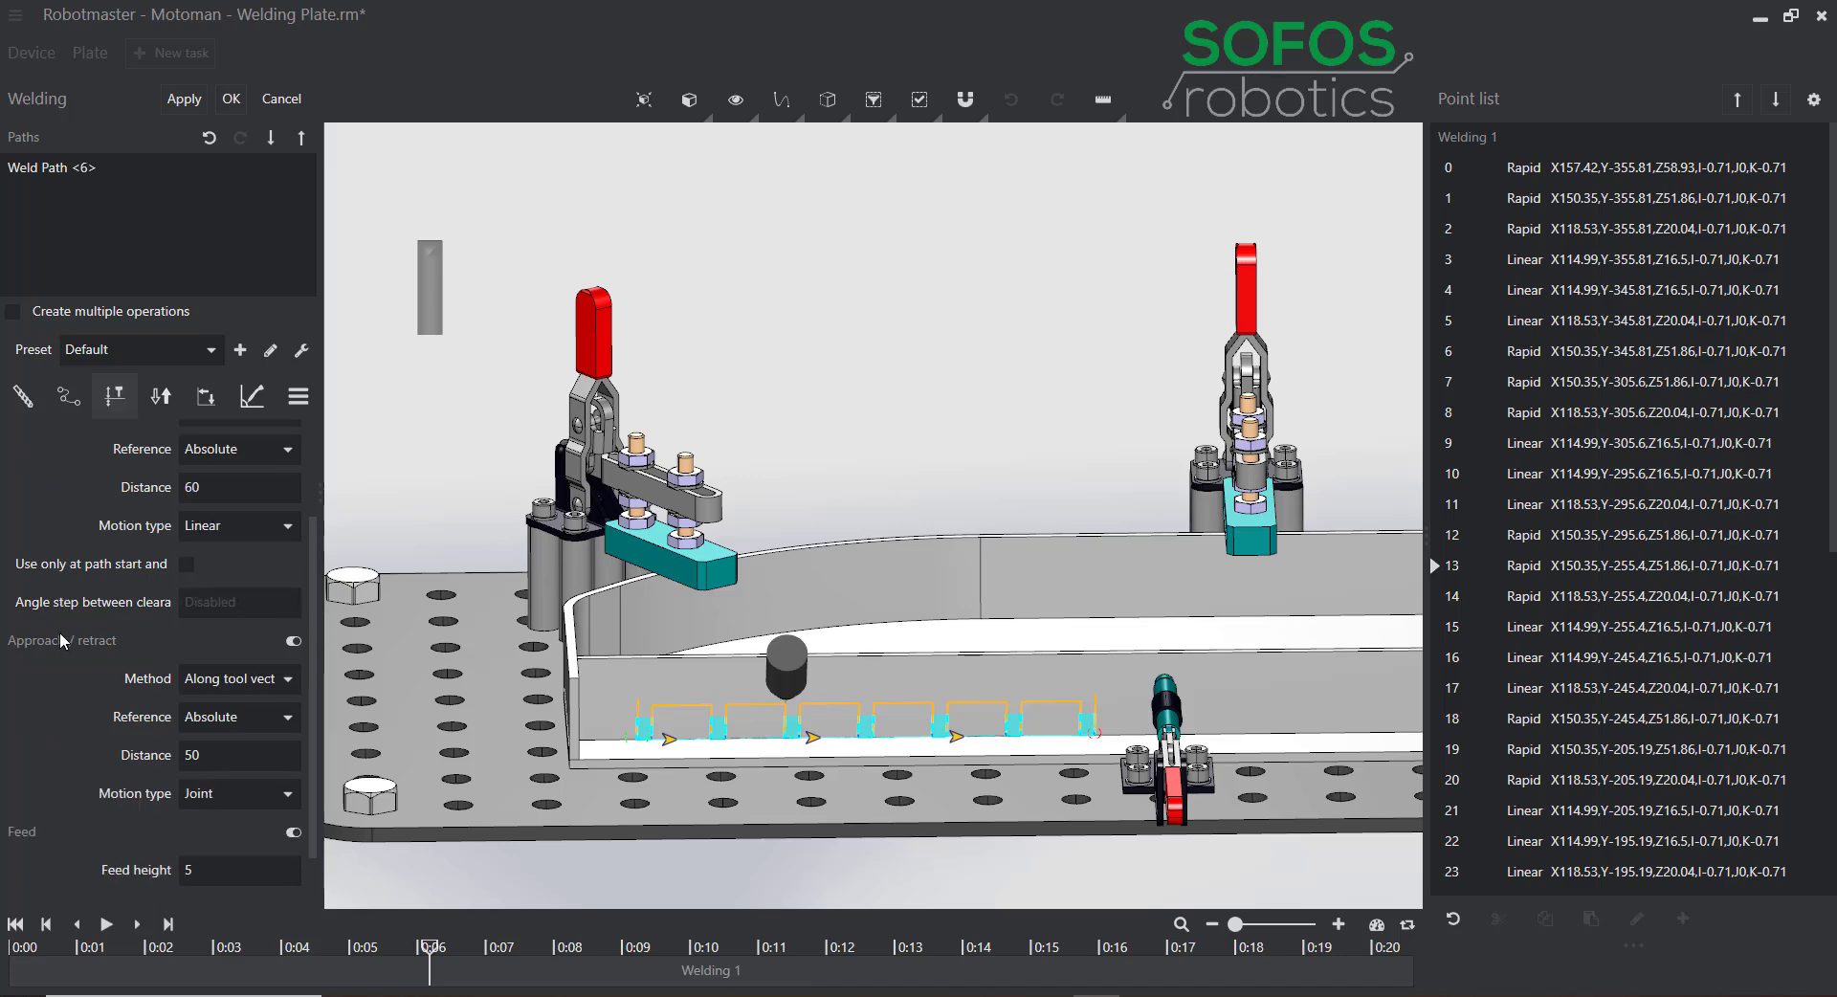
pyautogui.click(293, 641)
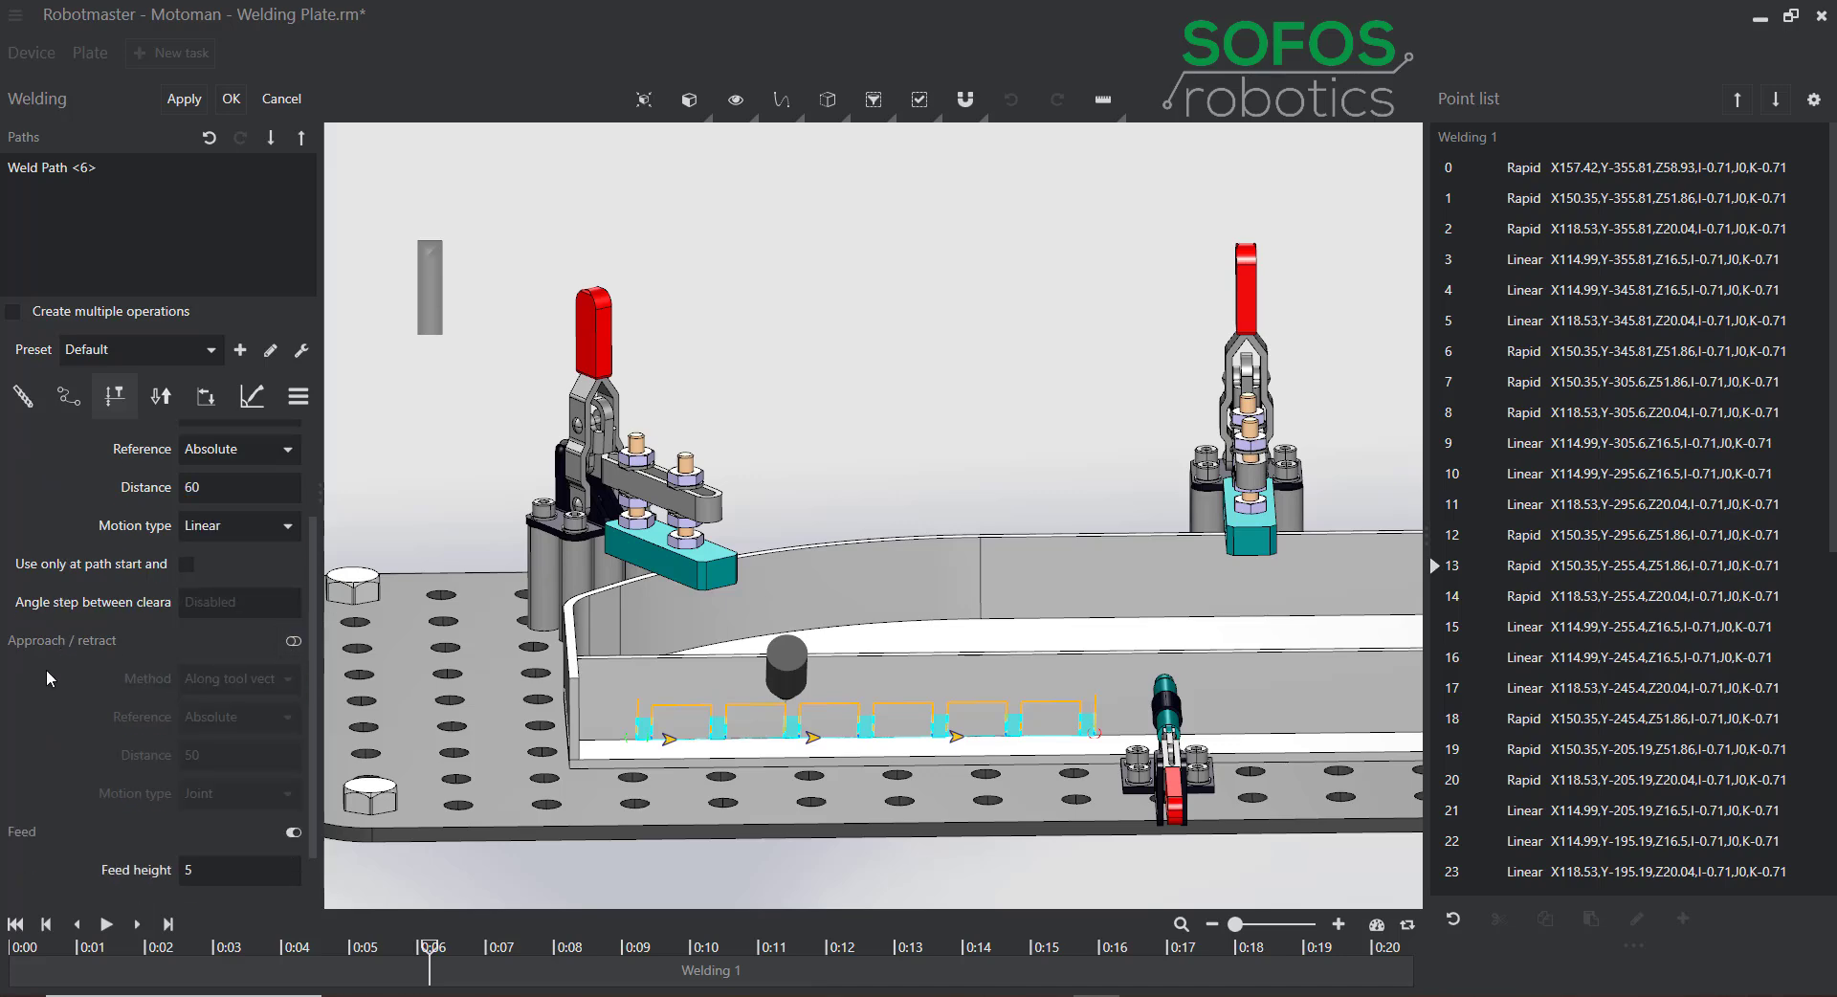
pyautogui.scroll(-1, 46, 678)
pyautogui.scroll(3, 203, 720)
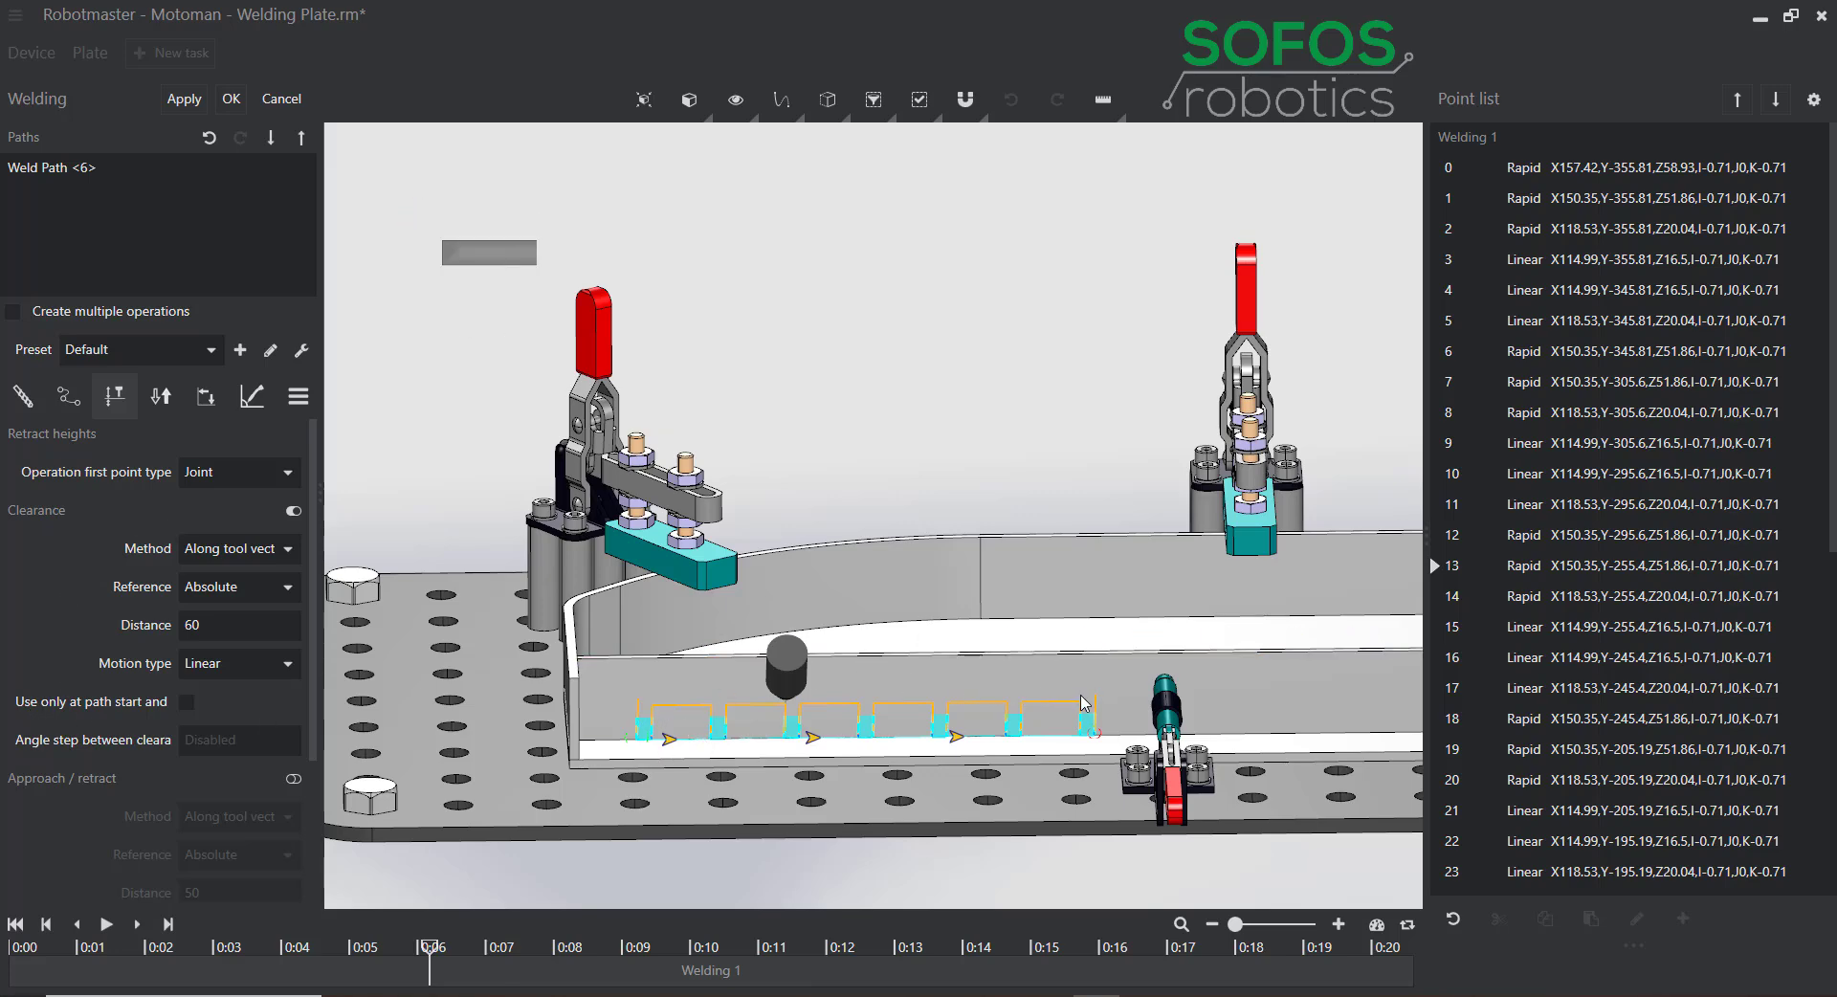
# Restrict clearance to the path start and end, set the feed height to 10, and apply the changes.
pyautogui.click(187, 704)
pyautogui.scroll(-3, 60, 645)
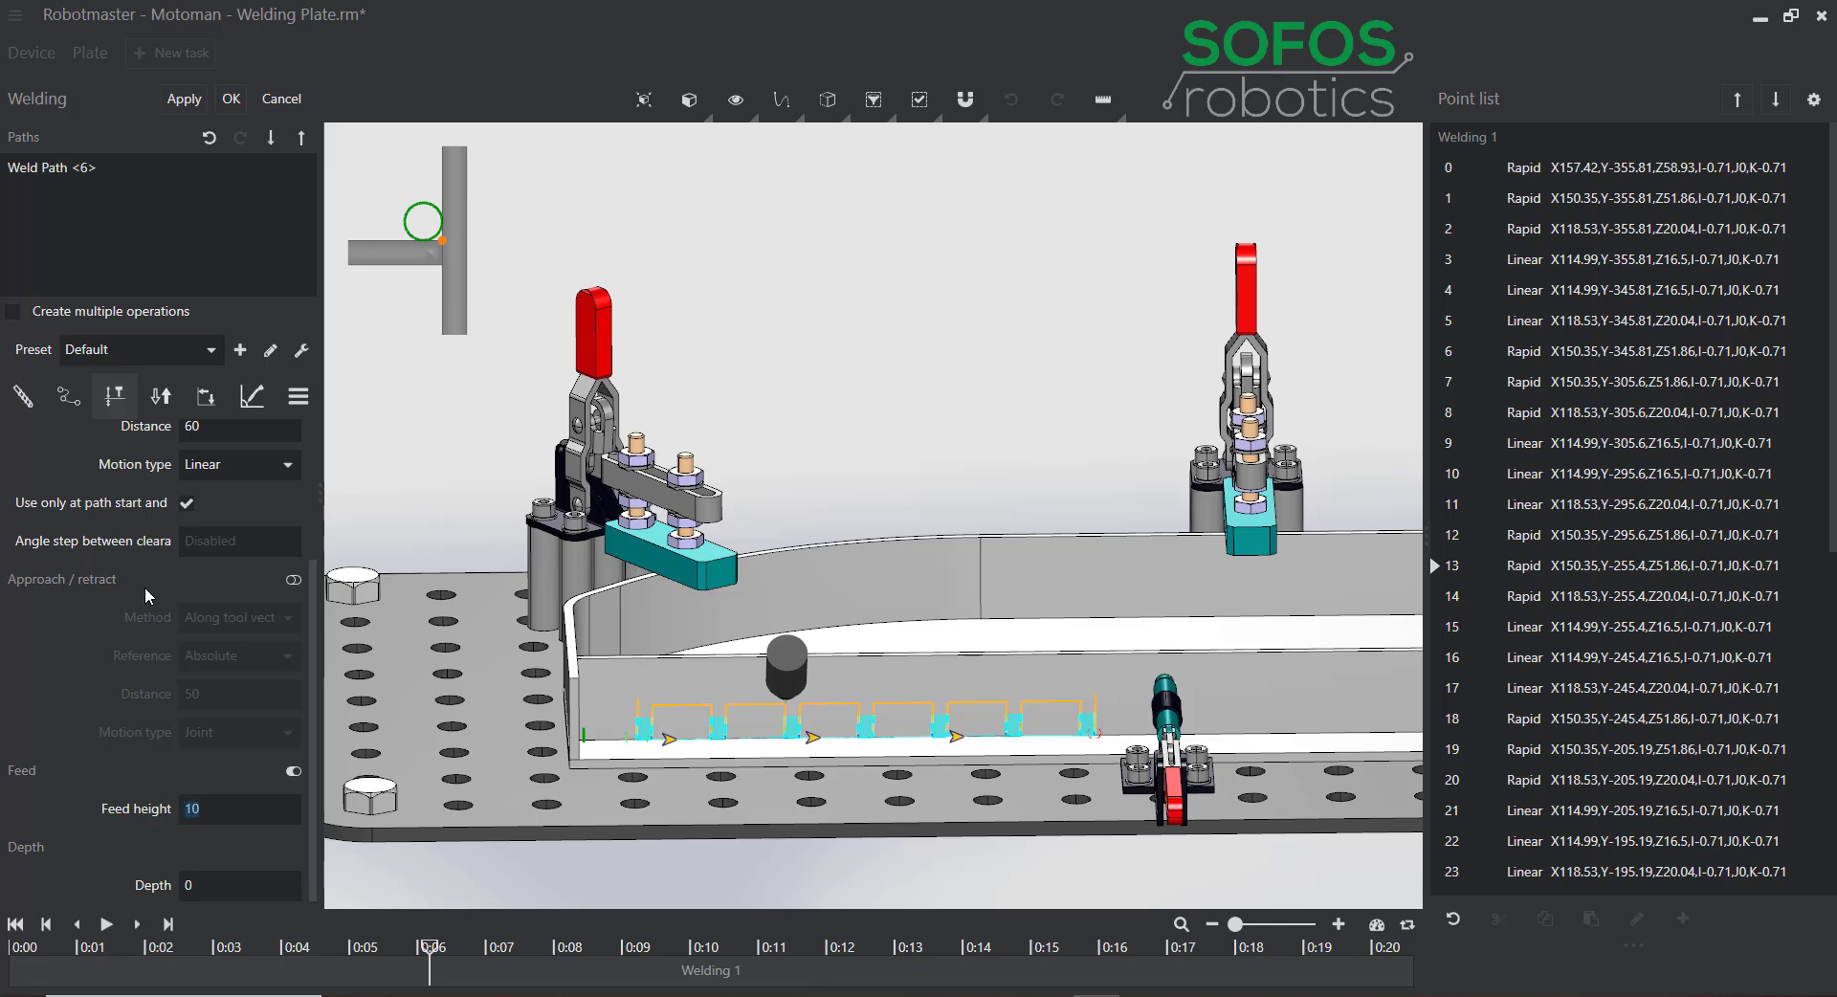
pyautogui.click(180, 107)
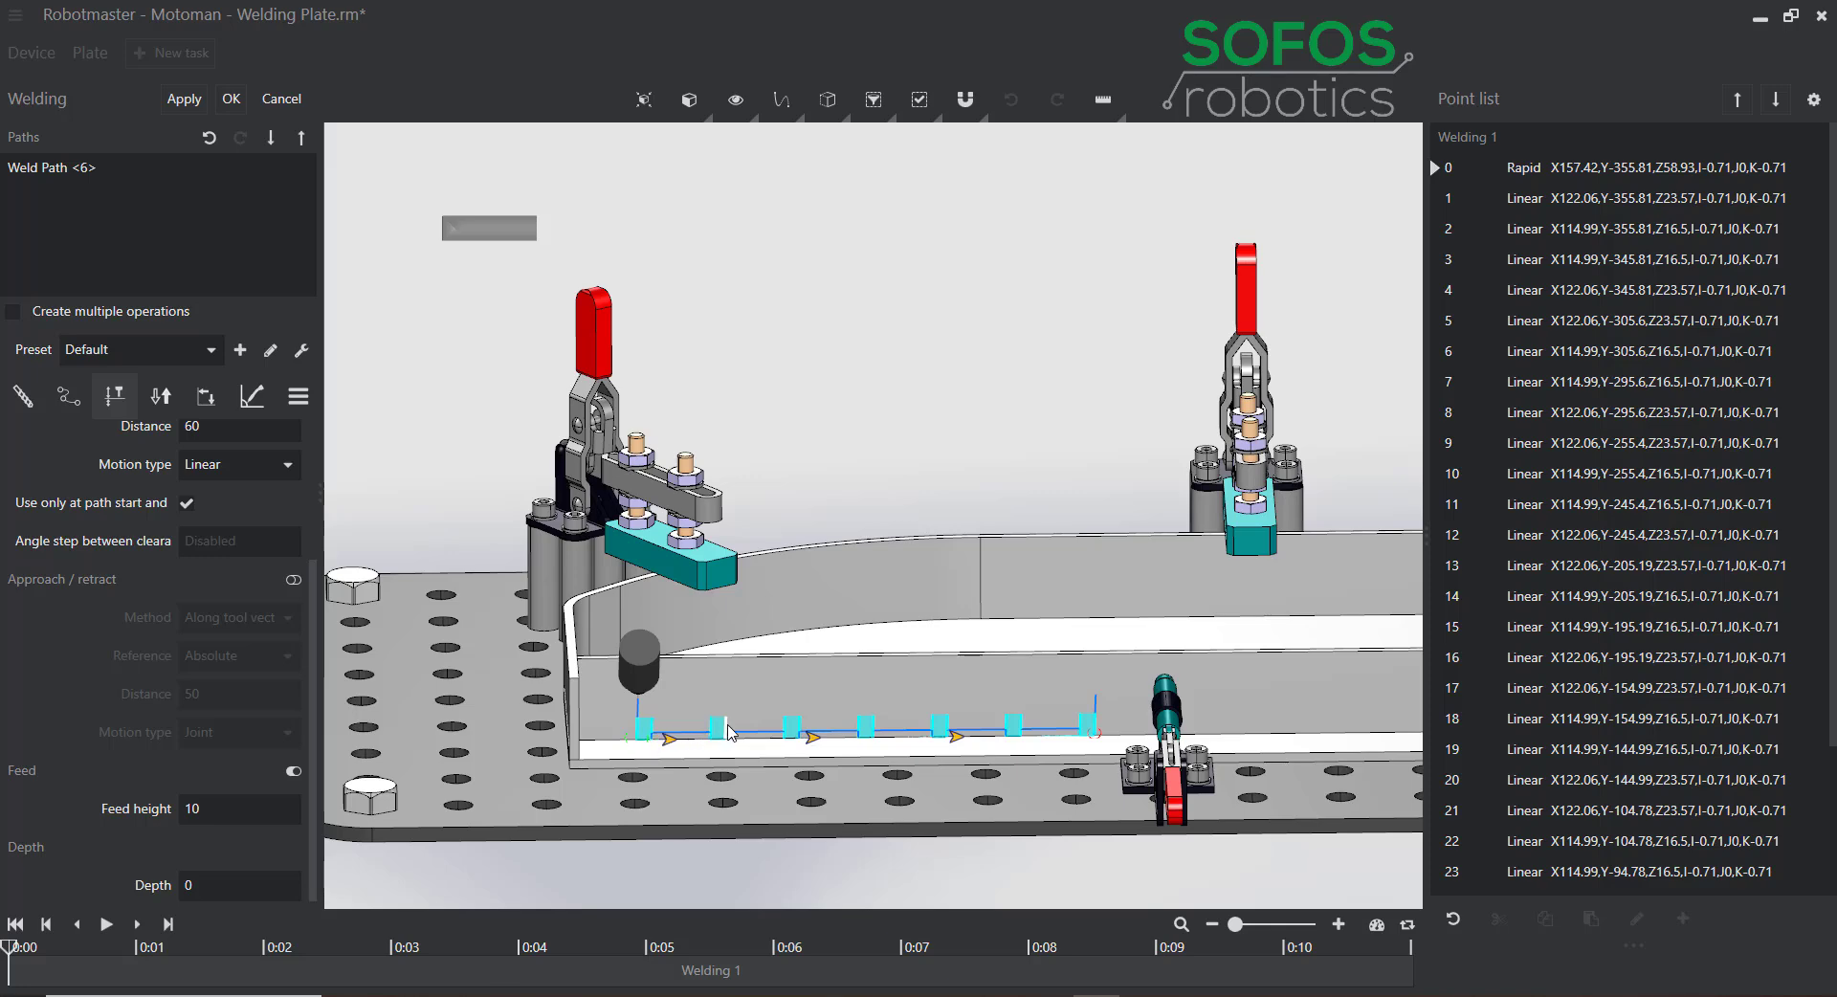
pyautogui.click(823, 734)
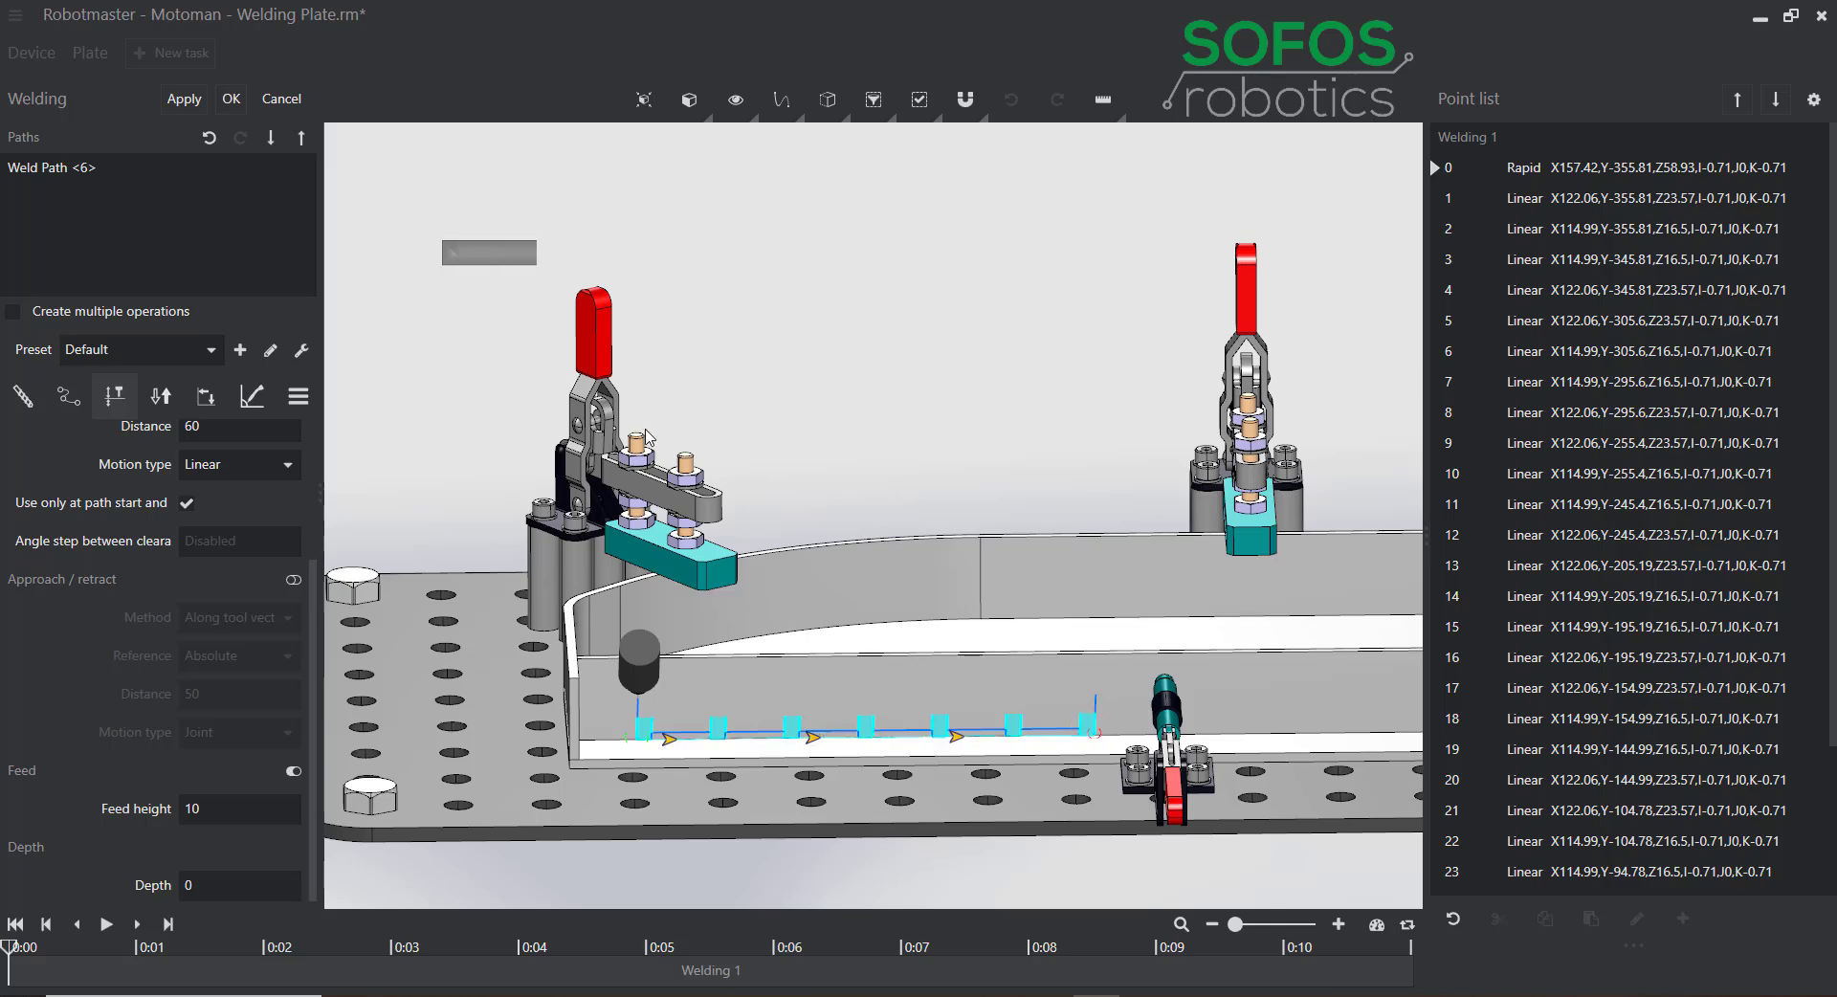
pyautogui.scroll(2, 189, 590)
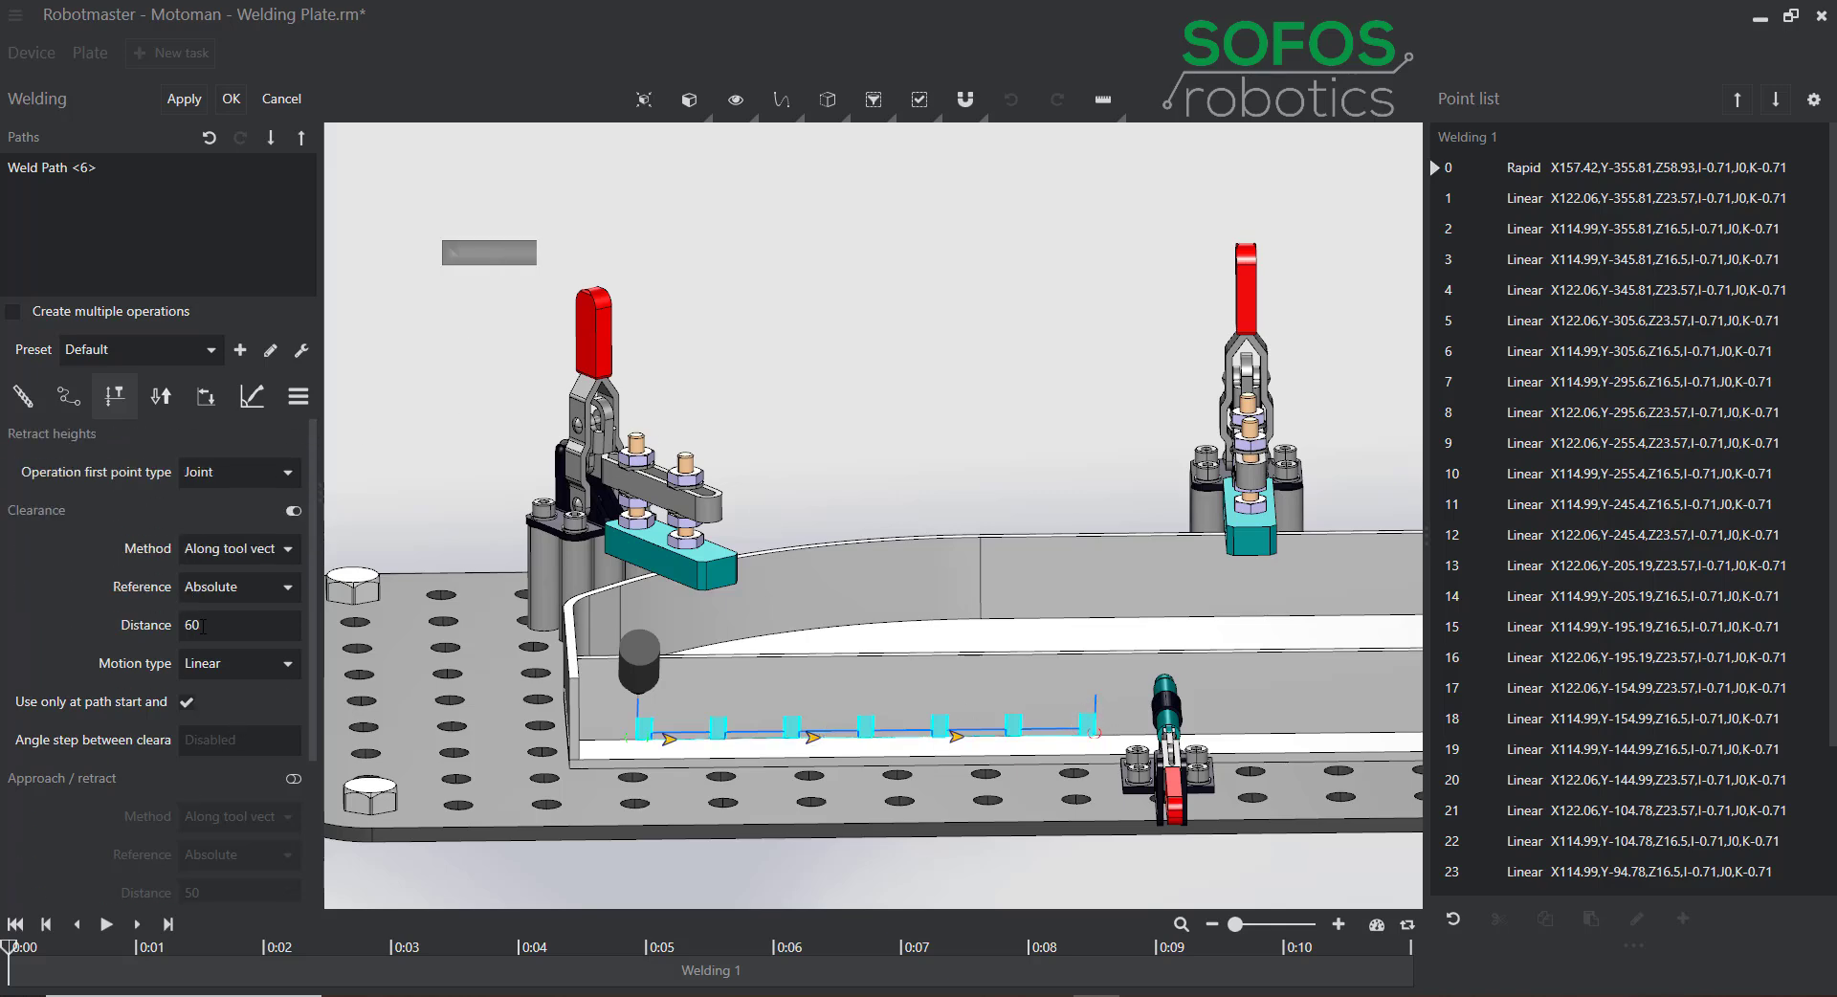
# Remove the current weld path and set the tacking mode to Fixed number with 6 tacks.
pyautogui.moveTo(931, 411); pyautogui.dragTo(851, 410, button='middle')
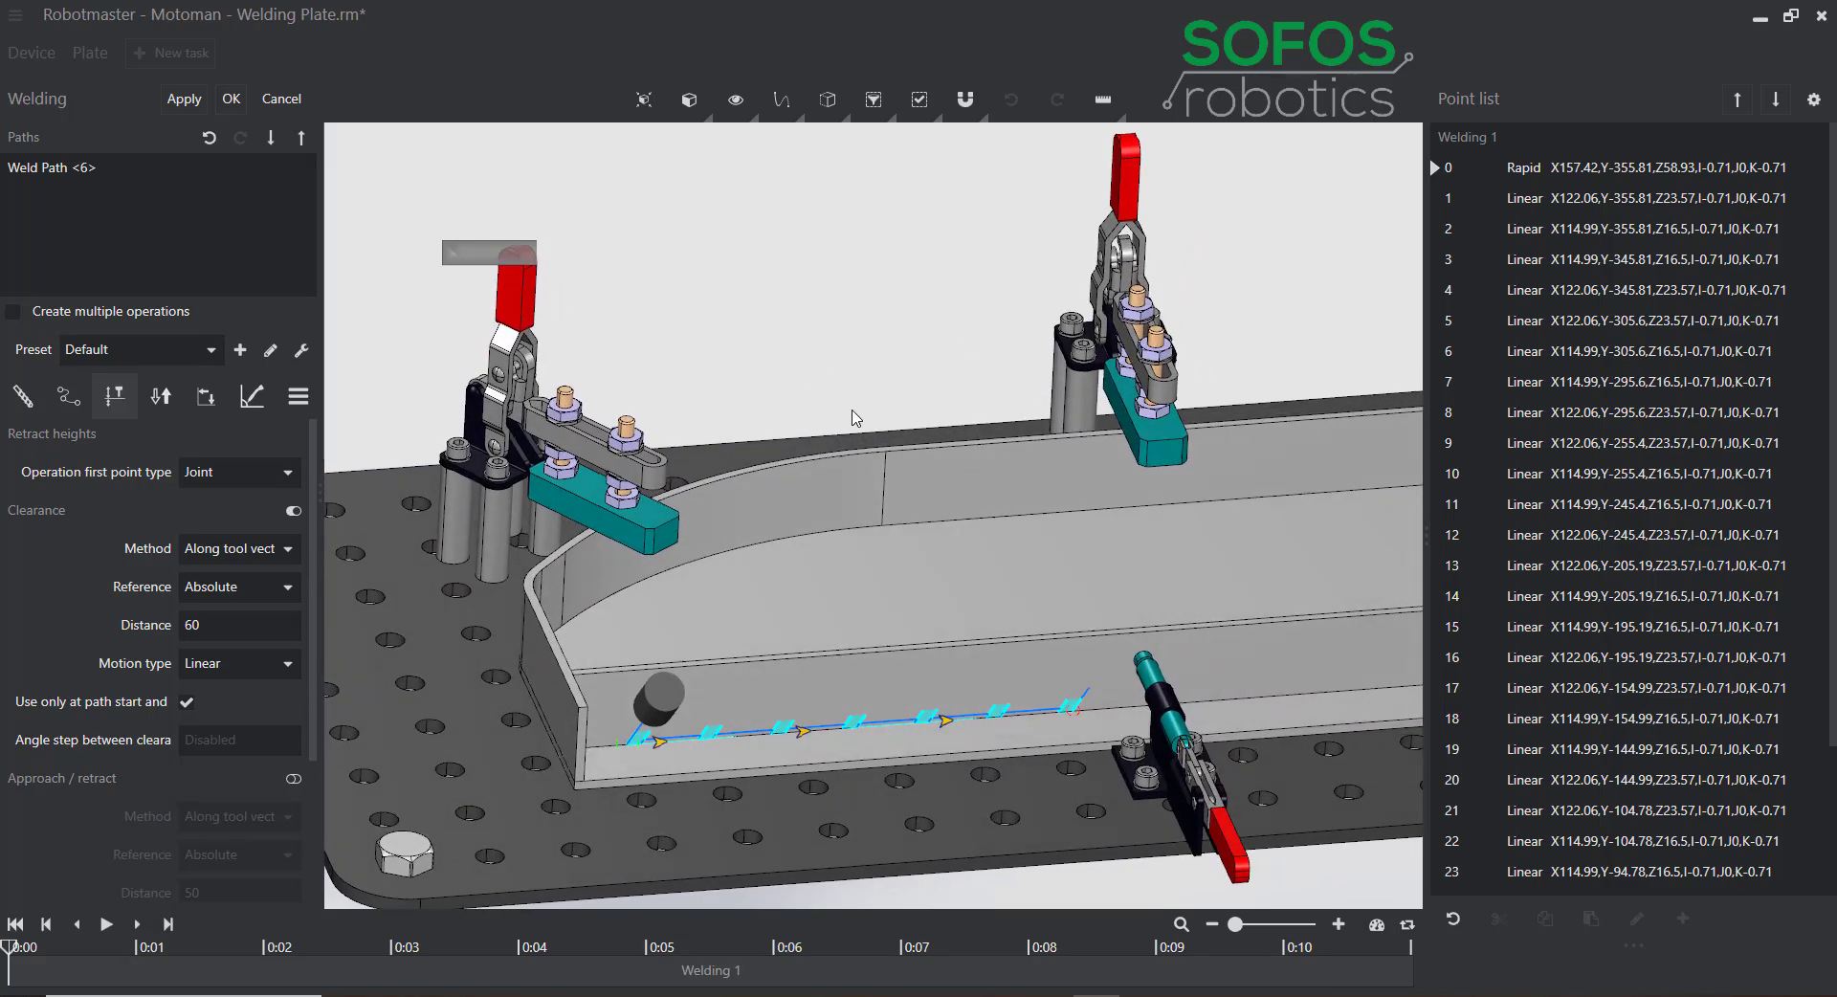
pyautogui.click(253, 397)
pyautogui.click(276, 170)
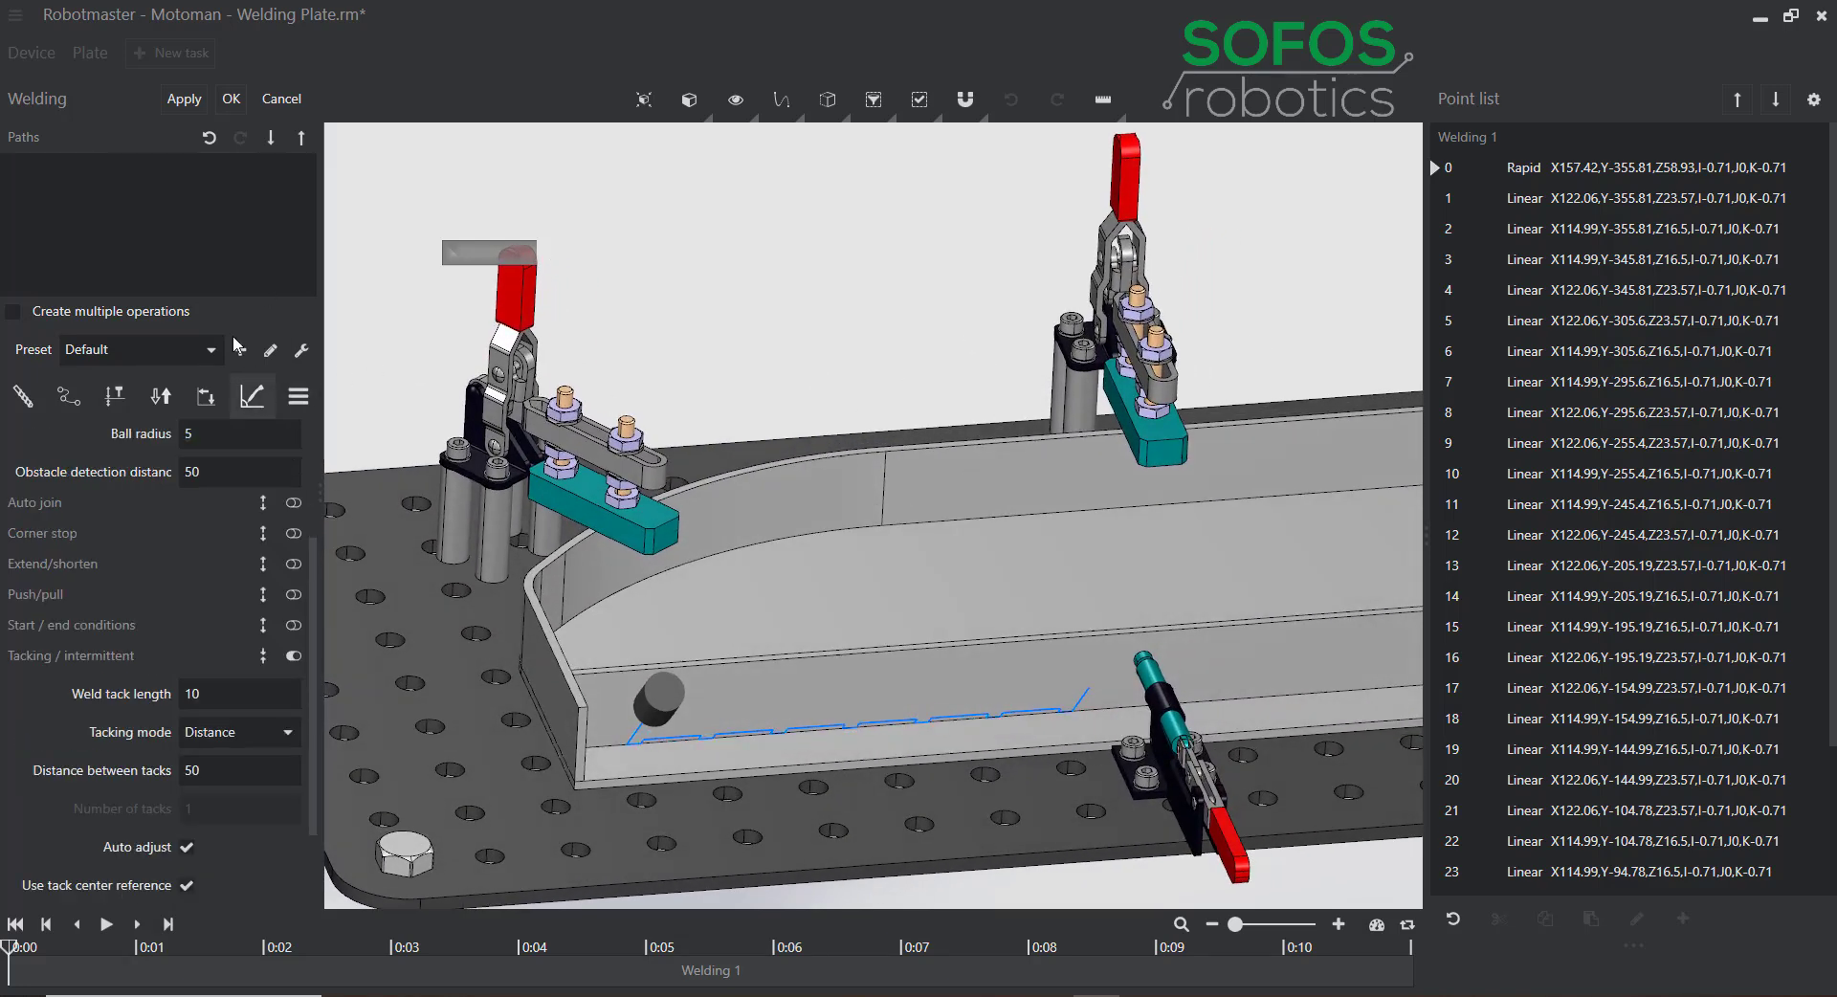
pyautogui.click(235, 738)
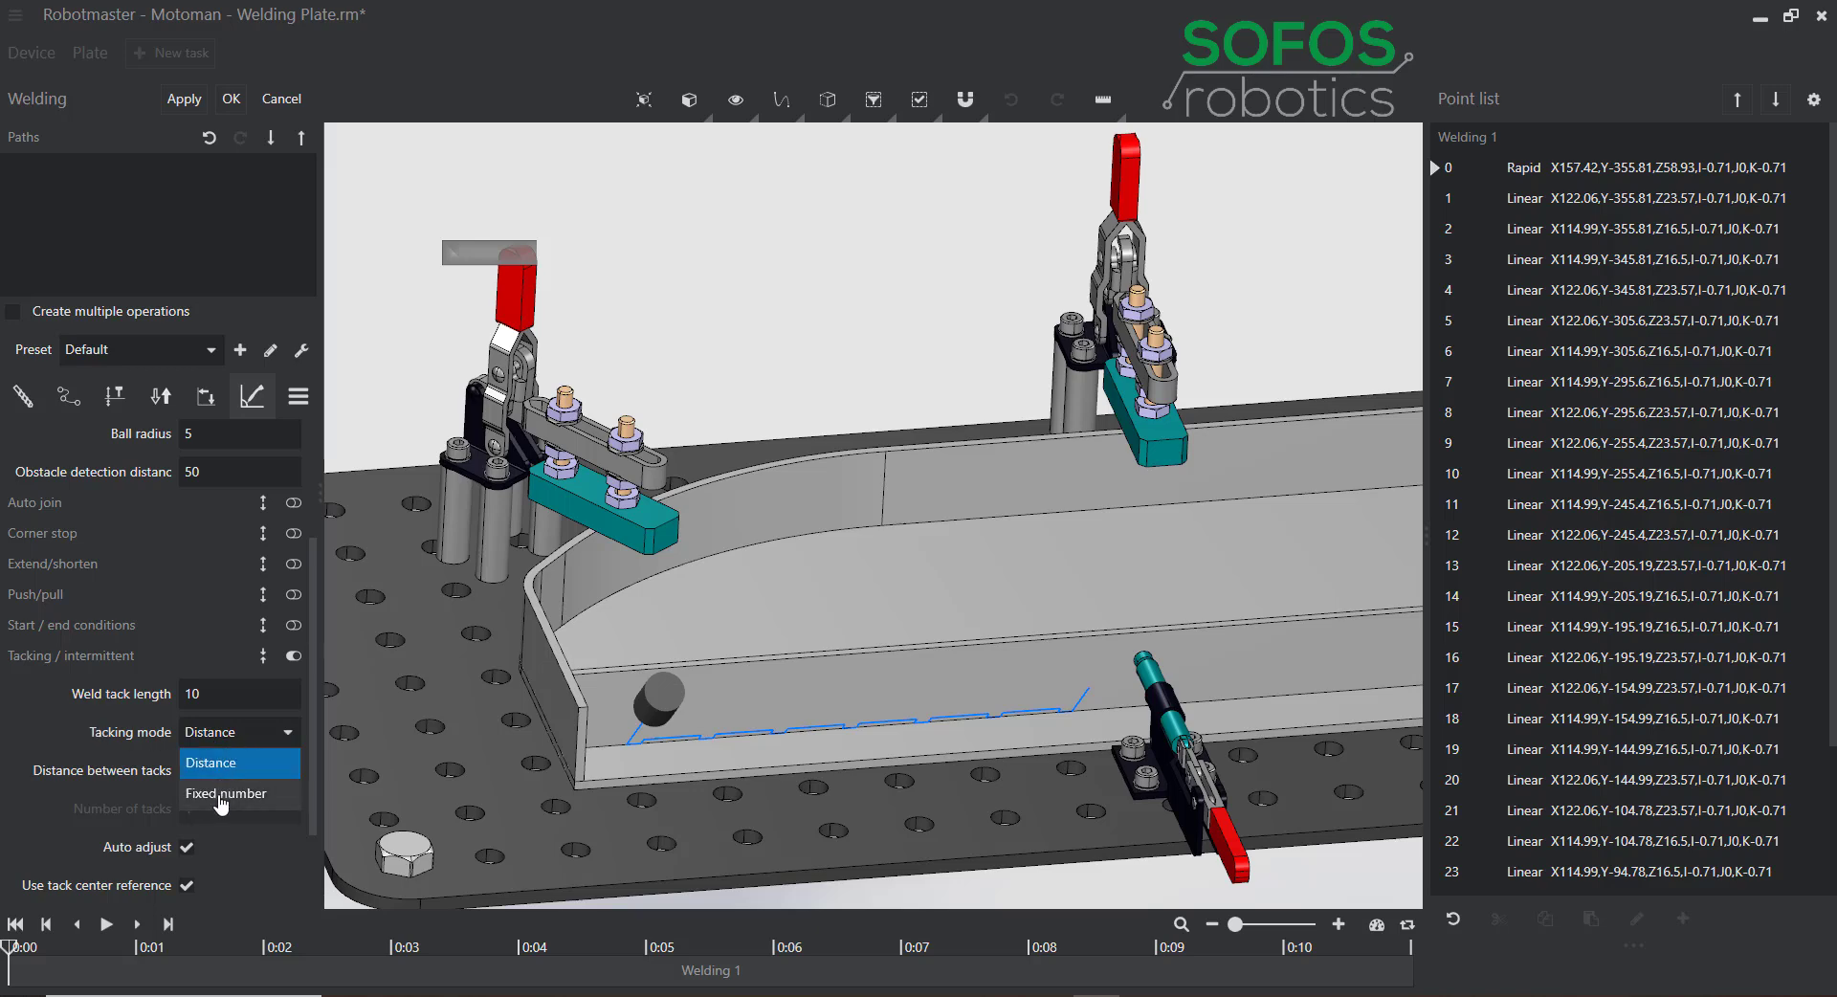
pyautogui.click(222, 795)
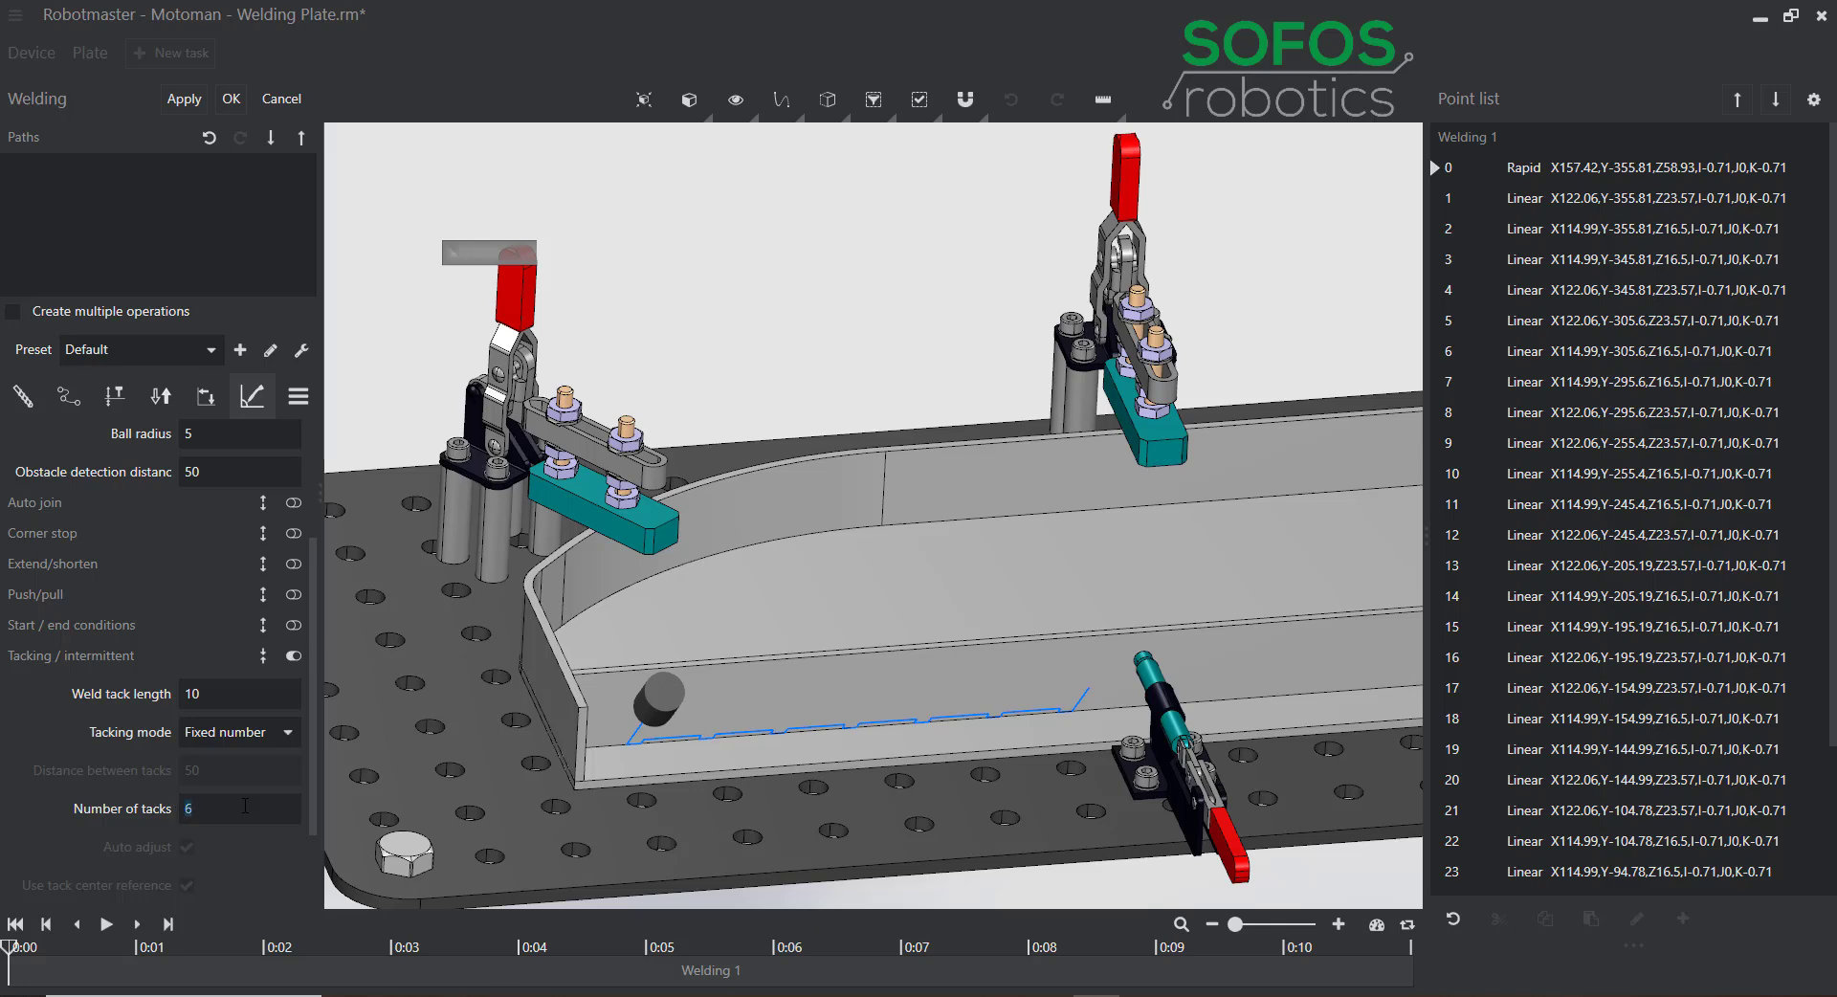
# Try the tack alignment at the start, at the end, and at both ends, previewing the tacks along the front wall's base edge.
pyautogui.moveTo(643, 722); pyautogui.dragTo(667, 798, button='middle')
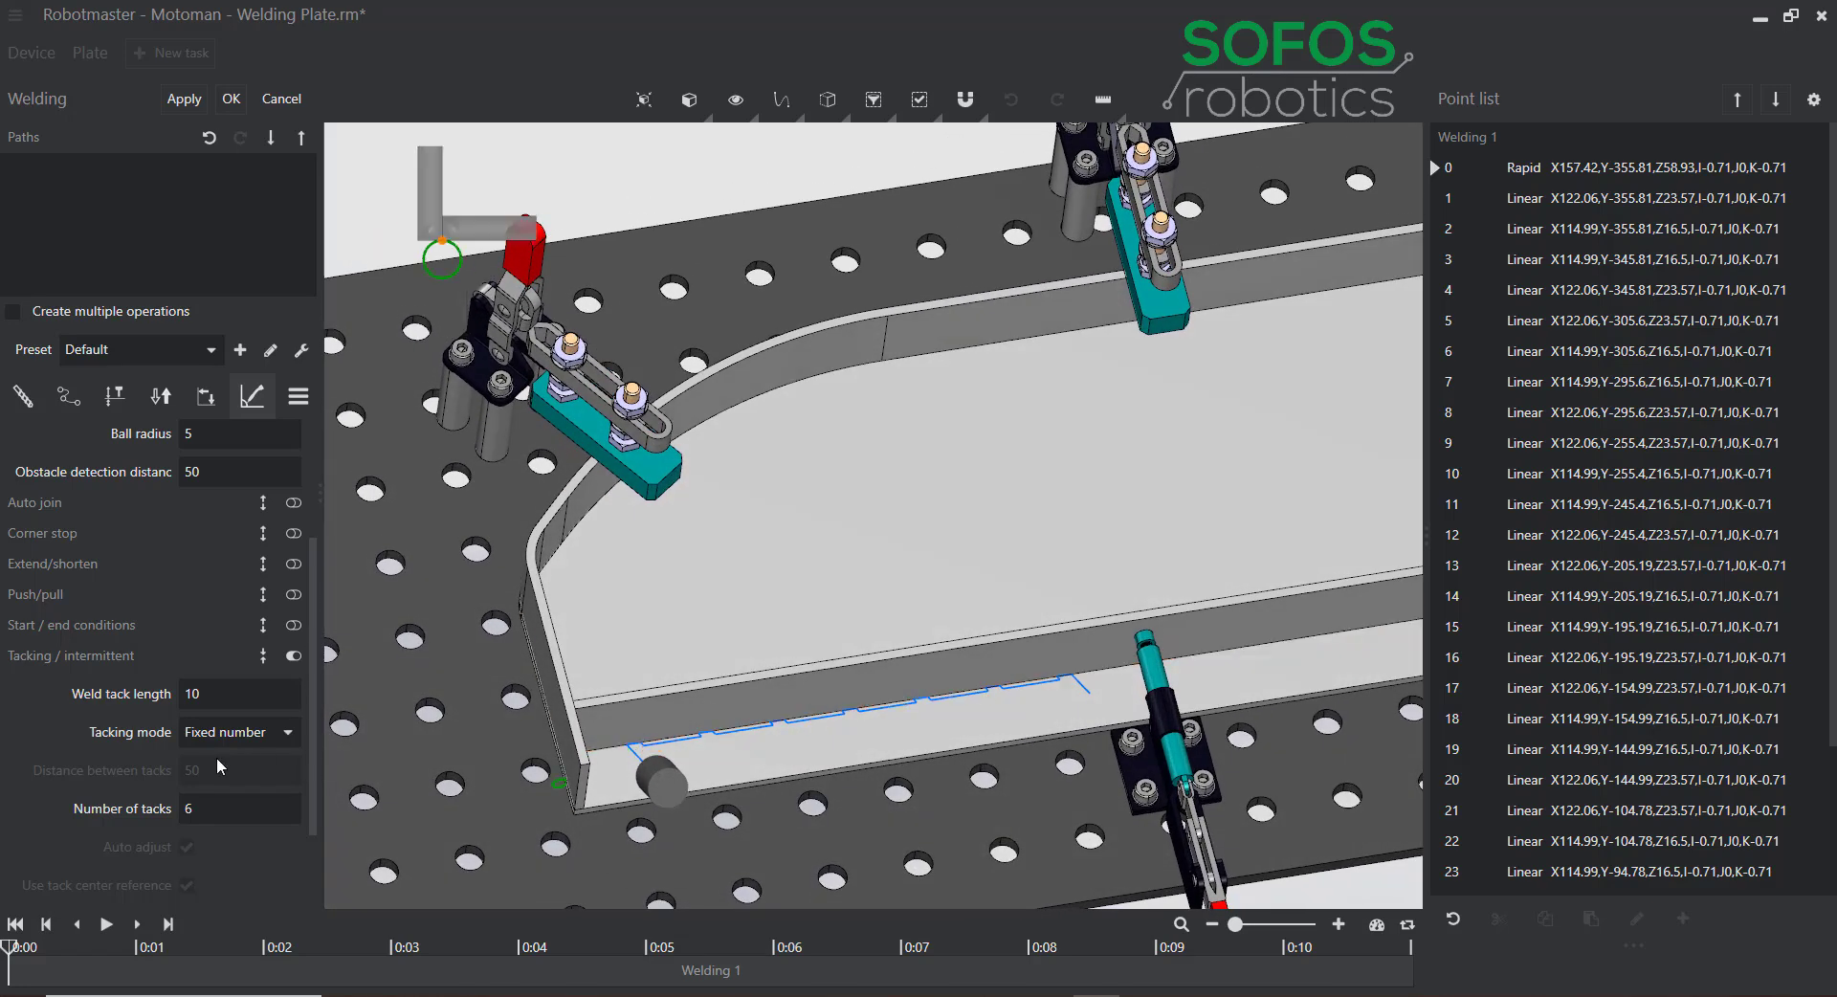
pyautogui.scroll(-3, 182, 772)
pyautogui.scroll(-1, 182, 772)
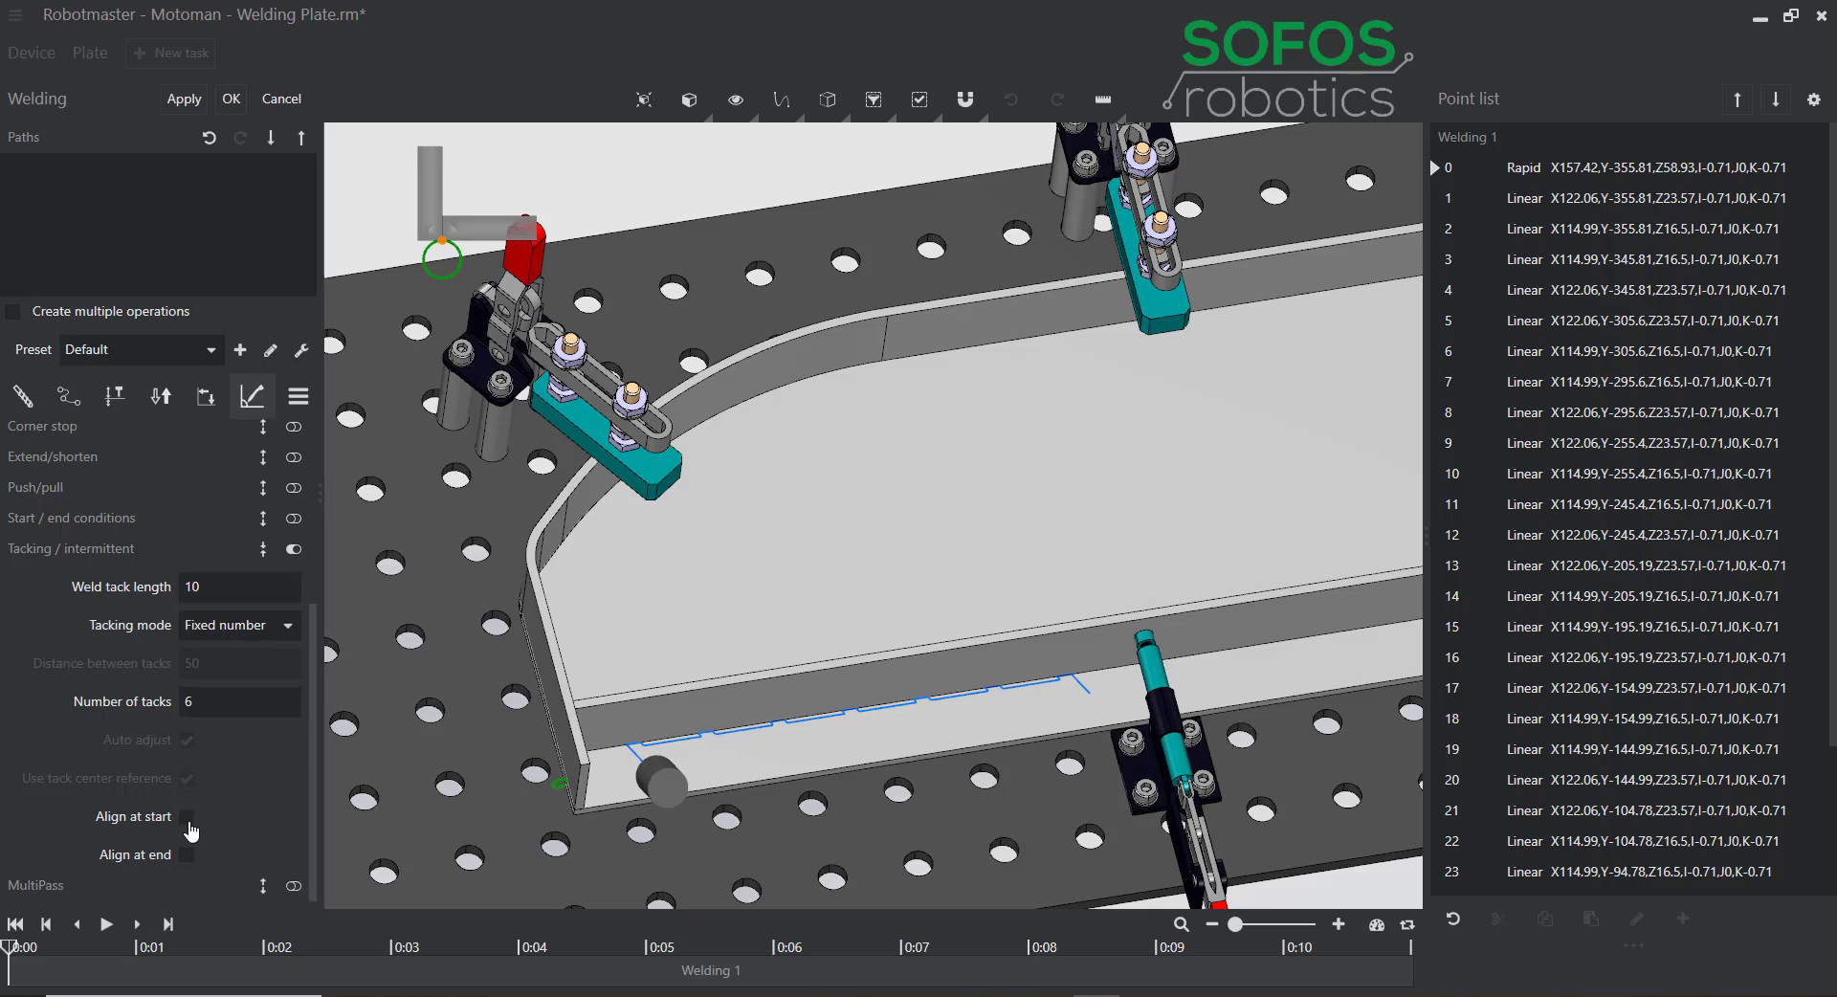
pyautogui.moveTo(628, 752); pyautogui.dragTo(598, 773, button='middle')
pyautogui.click(187, 816)
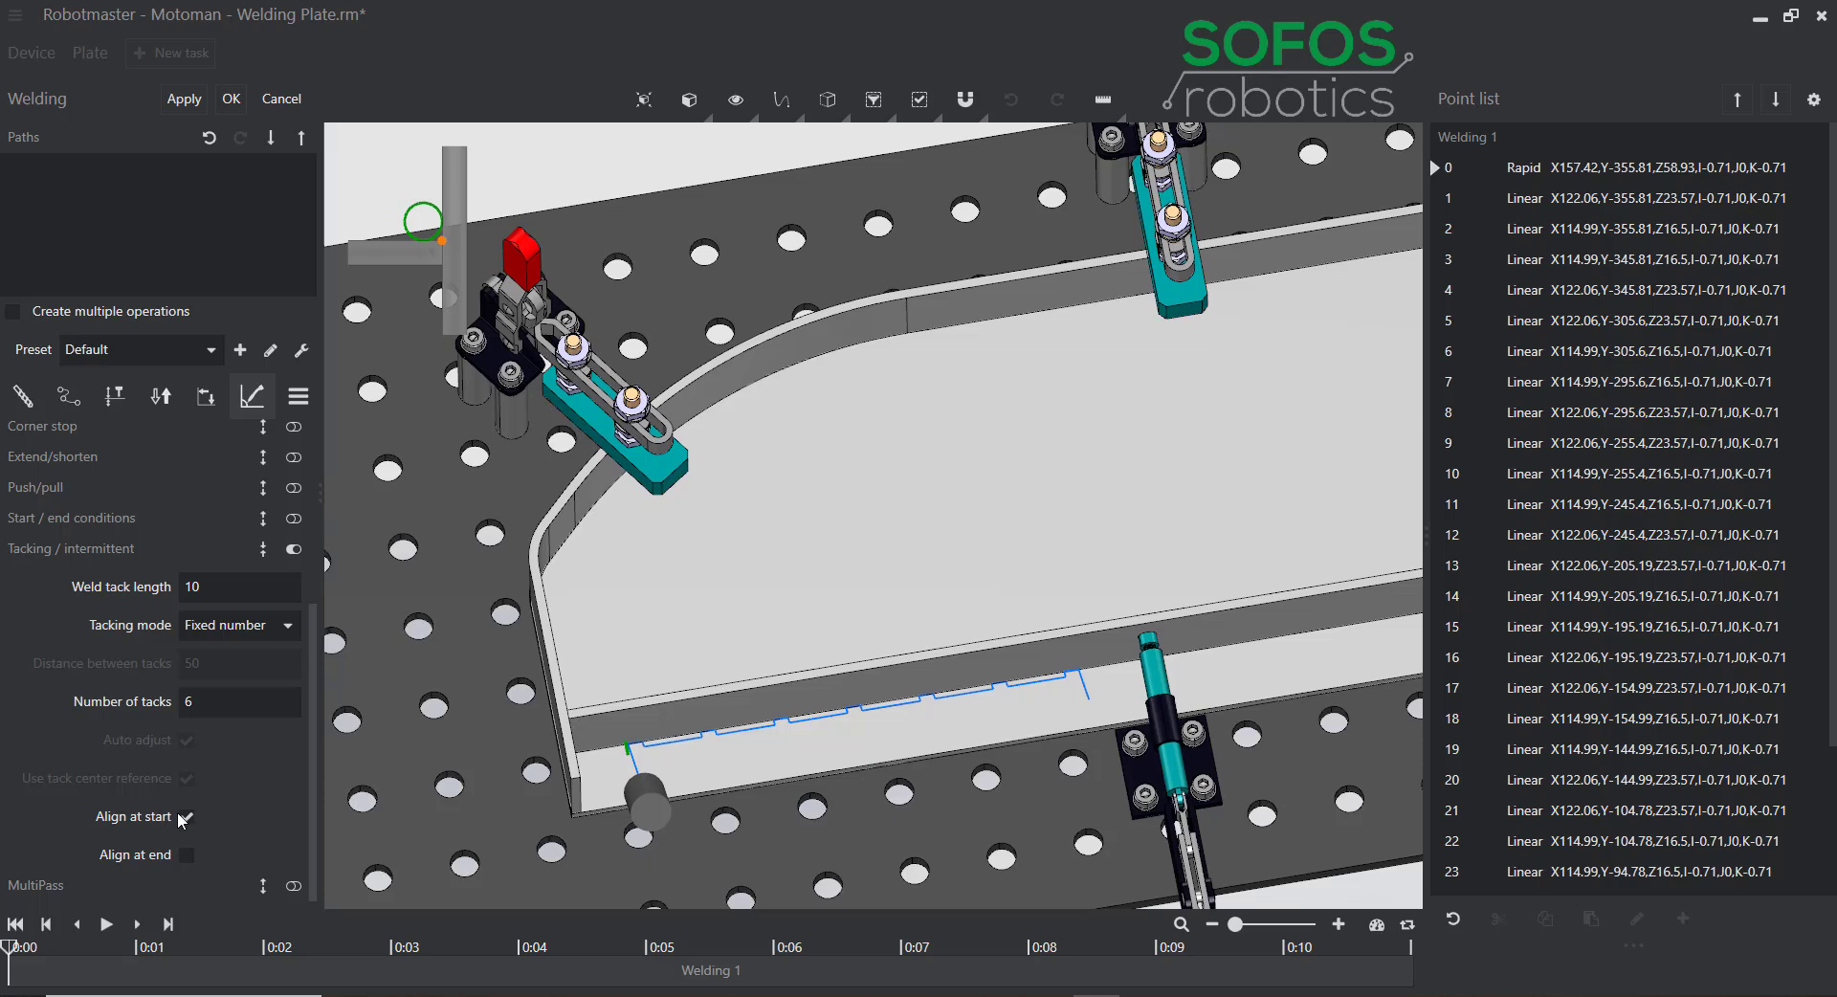
pyautogui.click(186, 854)
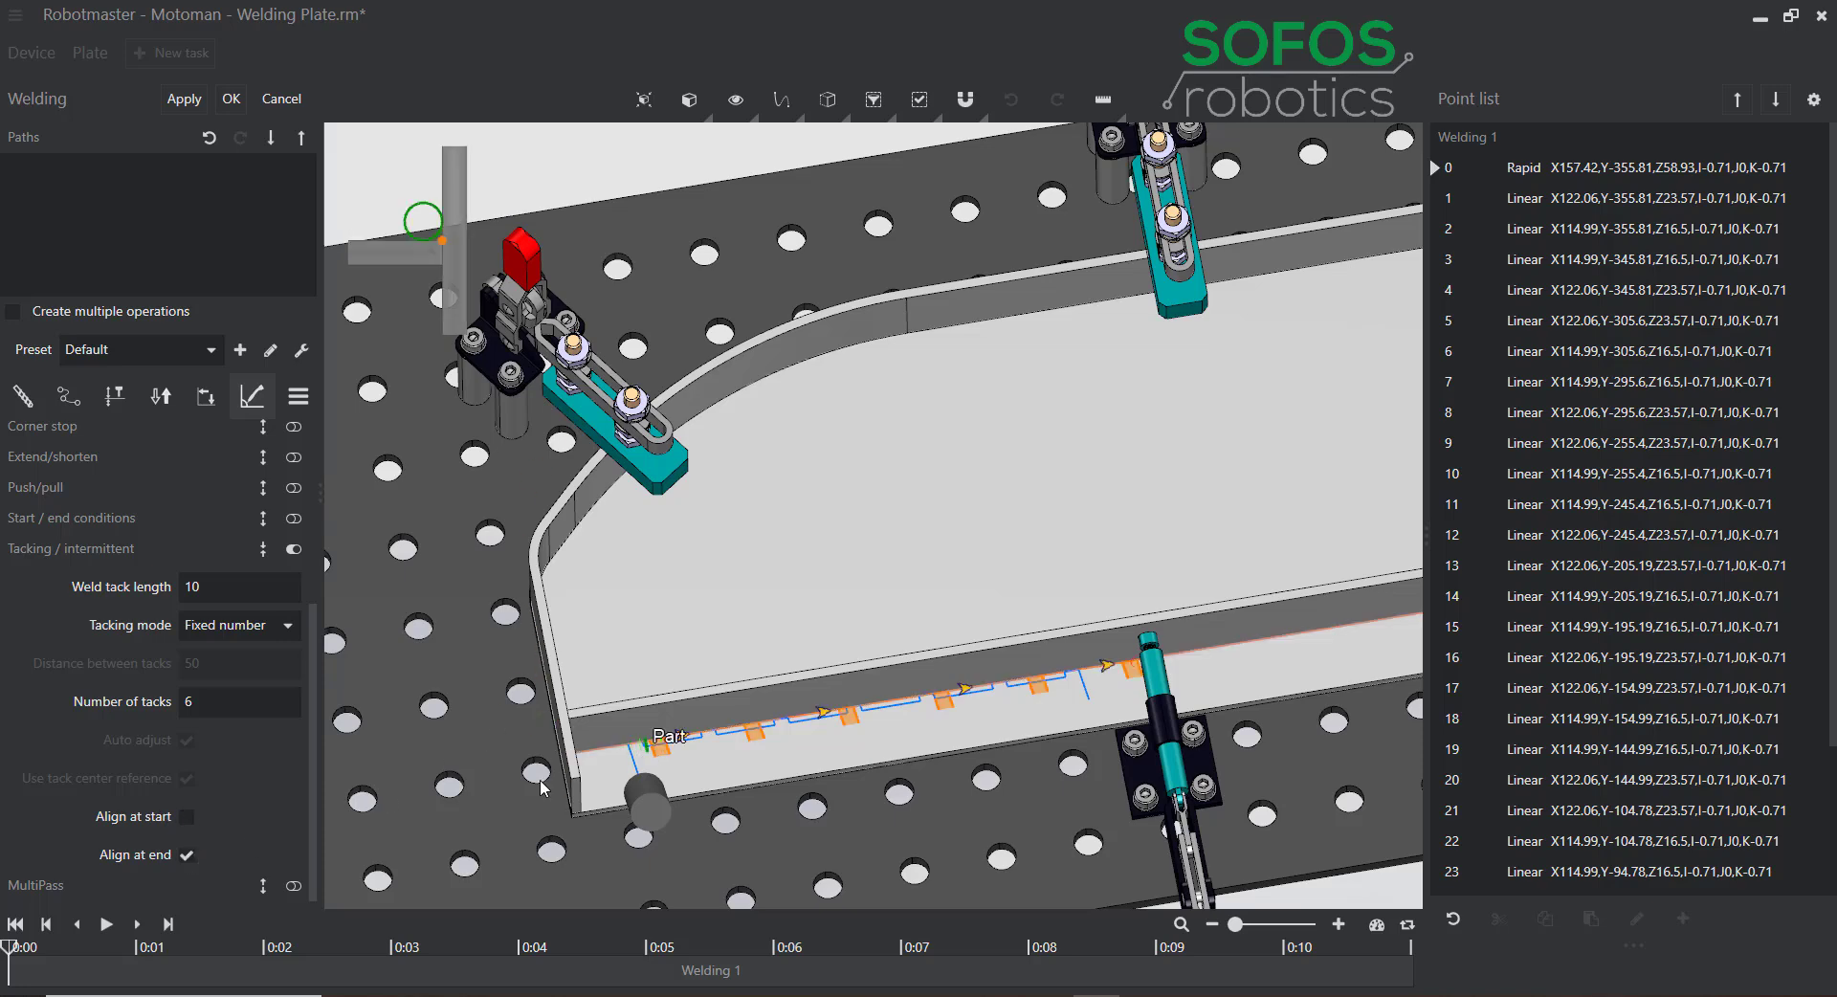
pyautogui.click(185, 820)
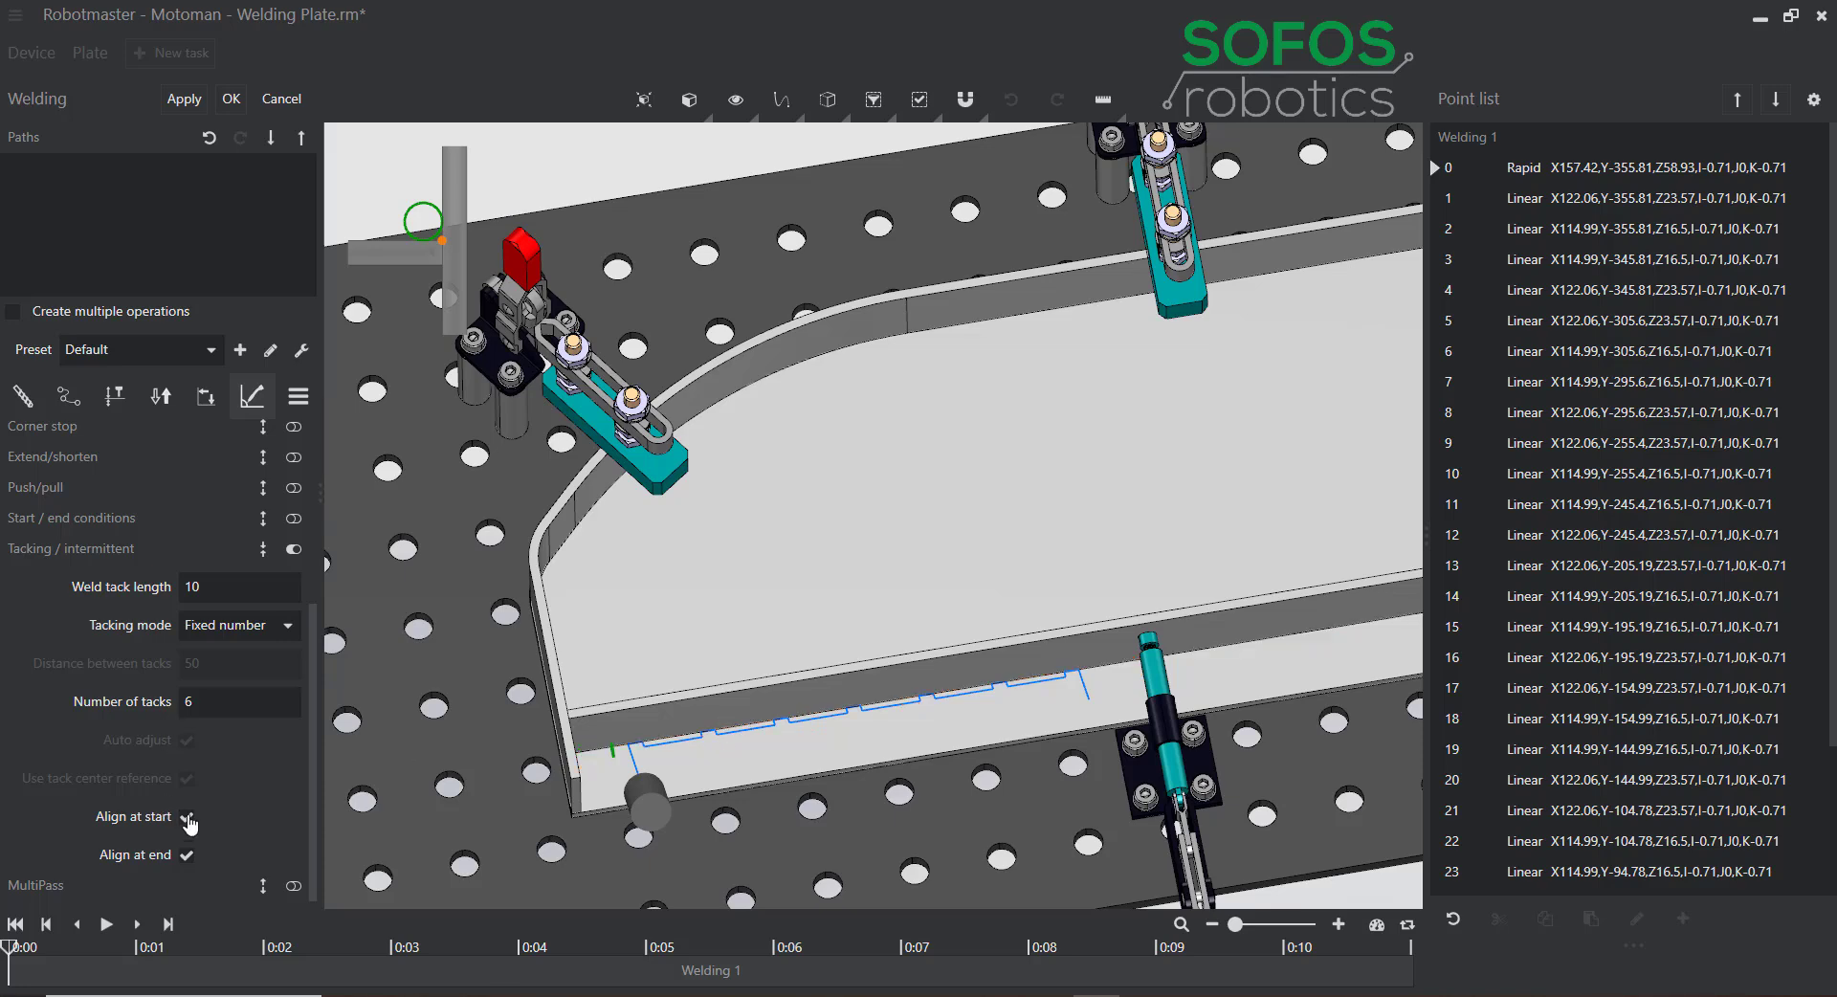
# Turn off Align at start and Align at end, and disable Tacking / intermittent.
pyautogui.click(186, 816)
pyautogui.click(186, 854)
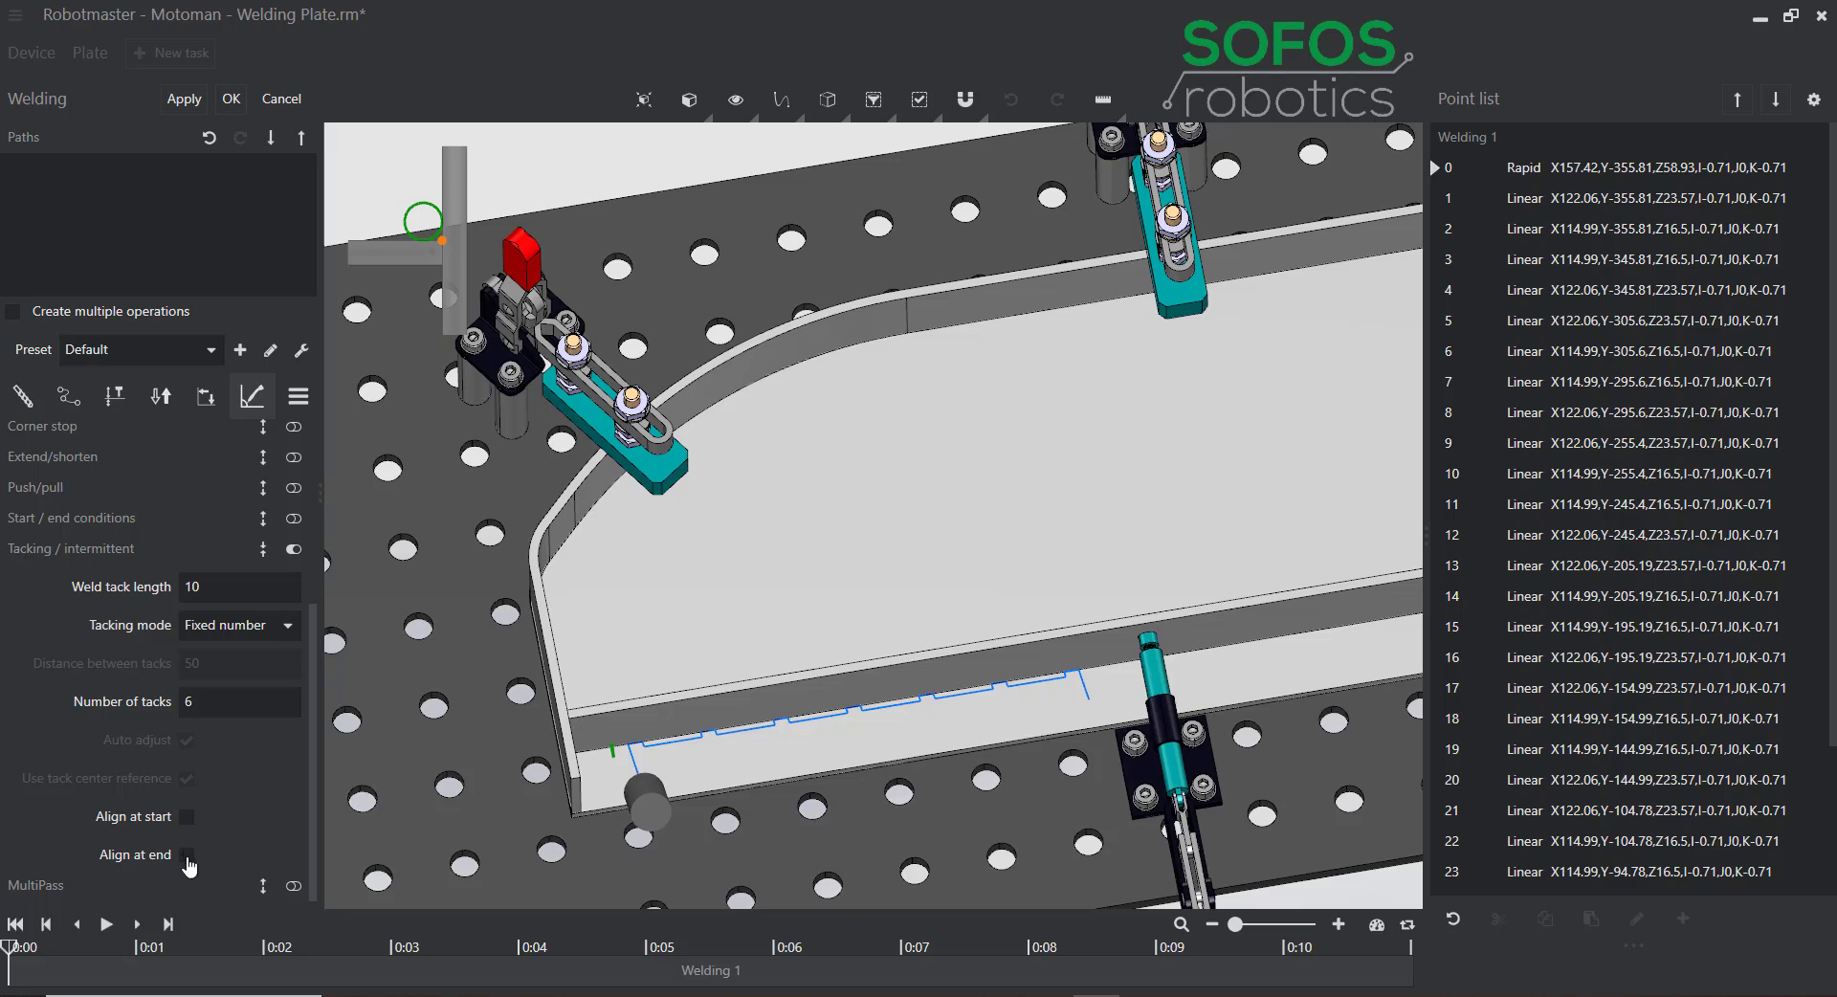
pyautogui.click(271, 552)
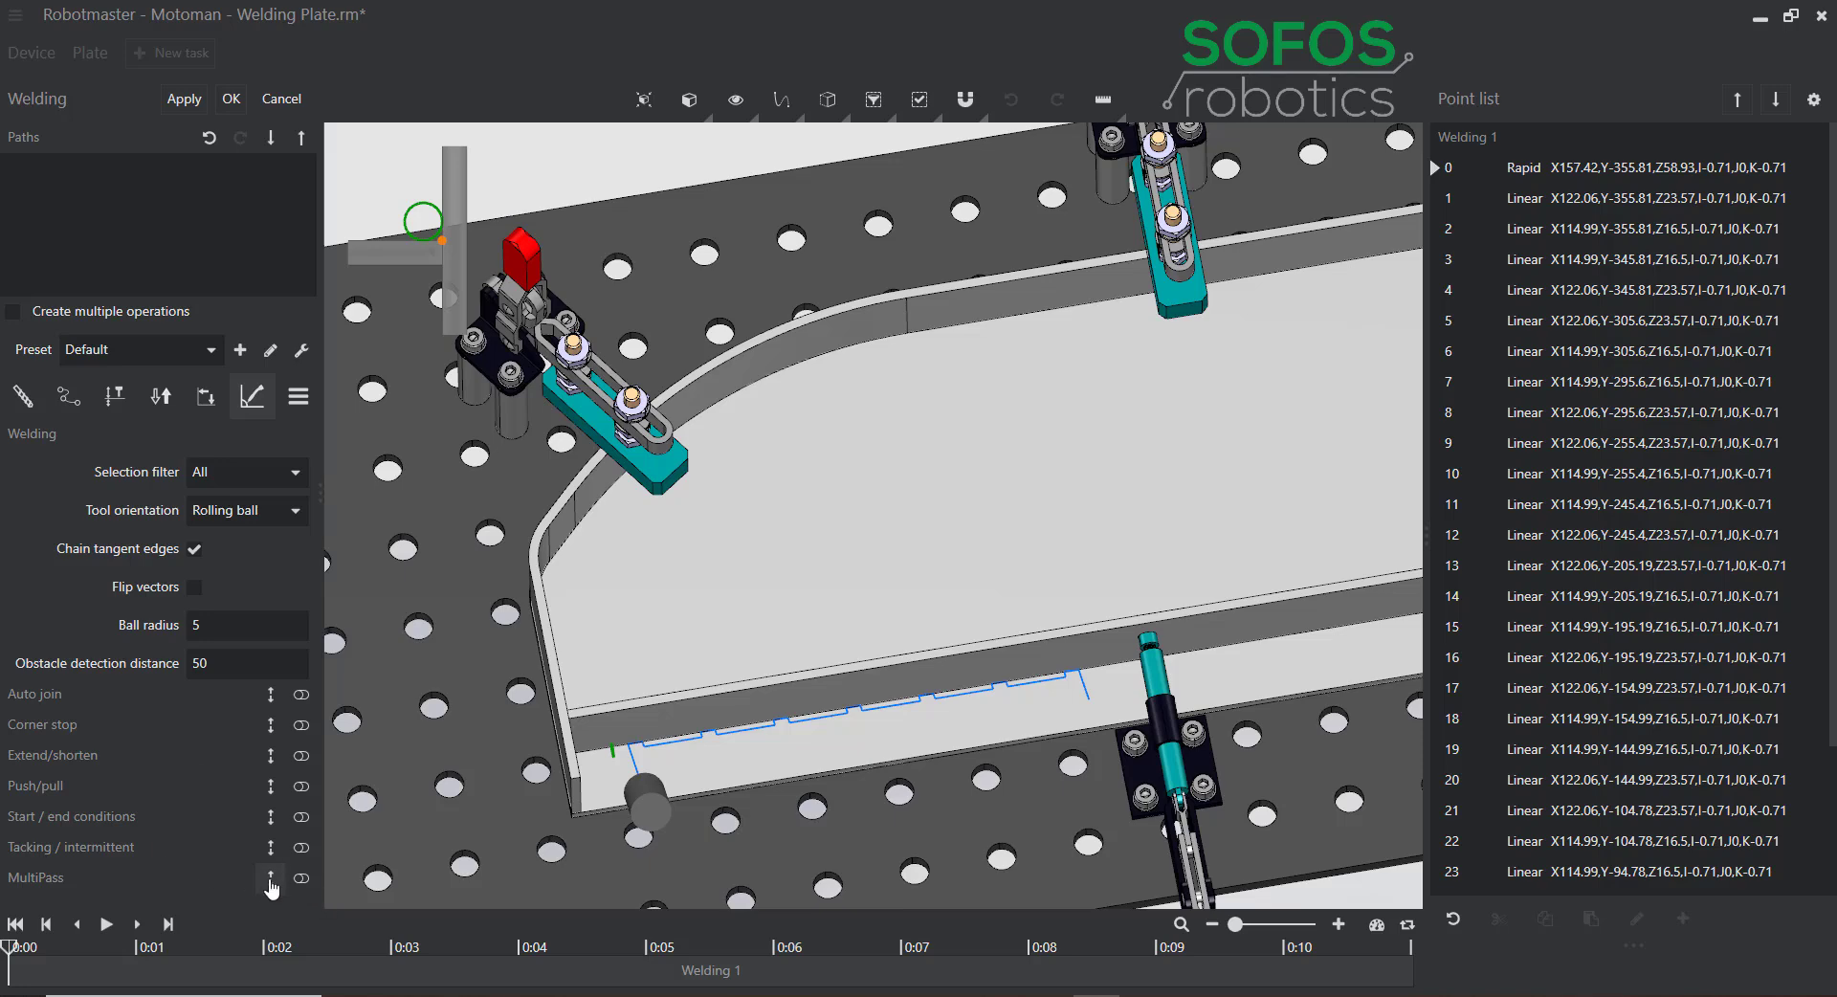
# Enable MultiPass with 3 layers and add a weld path along the front wall's base edge.
pyautogui.click(270, 878)
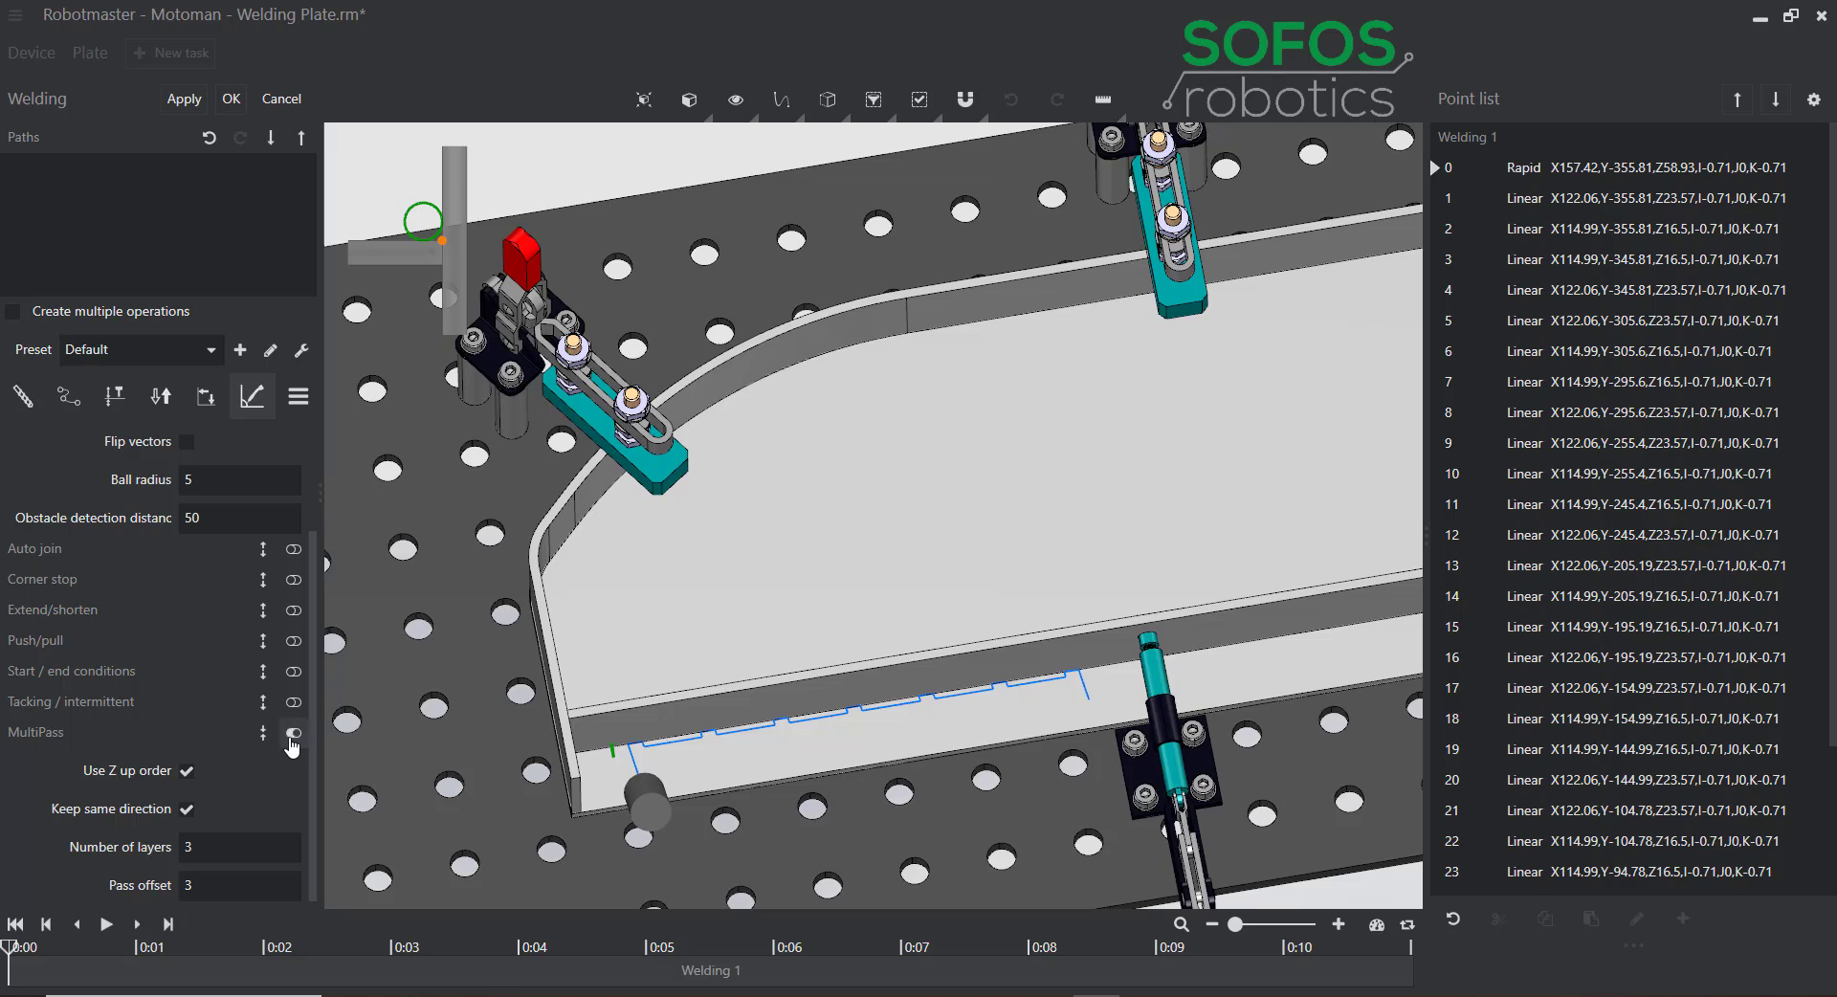
pyautogui.click(292, 737)
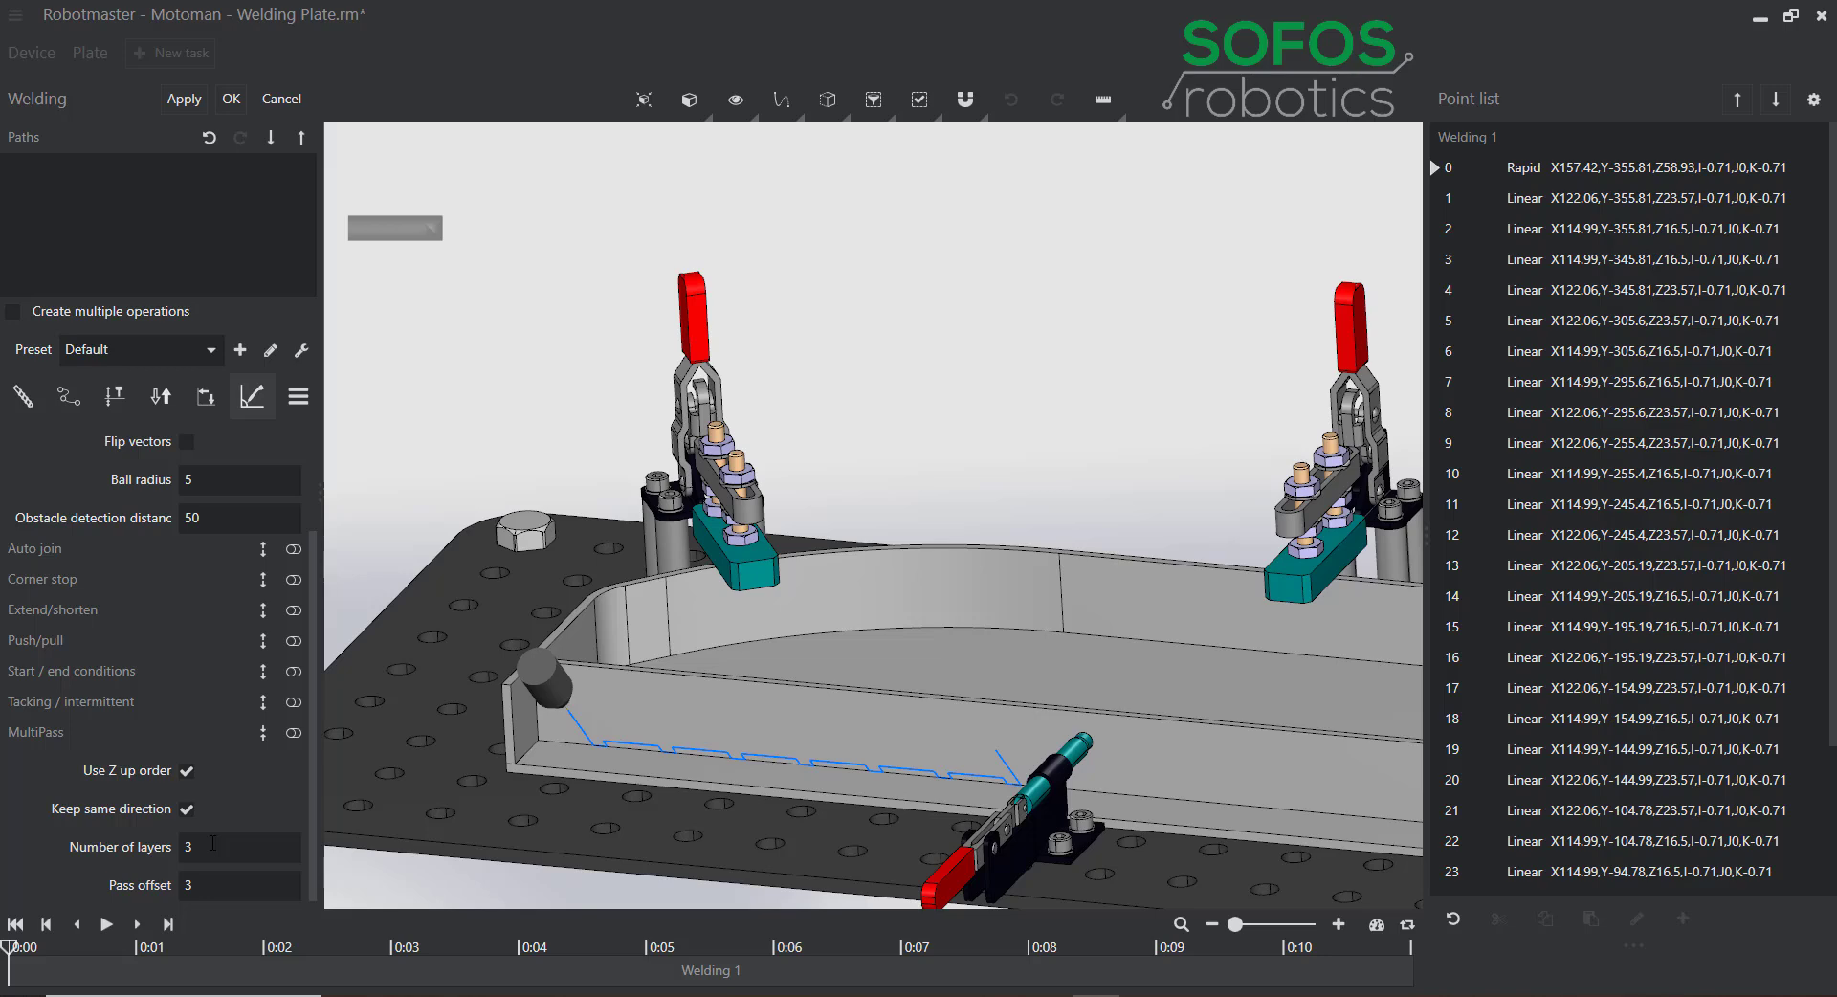
pyautogui.click(293, 733)
pyautogui.click(624, 751)
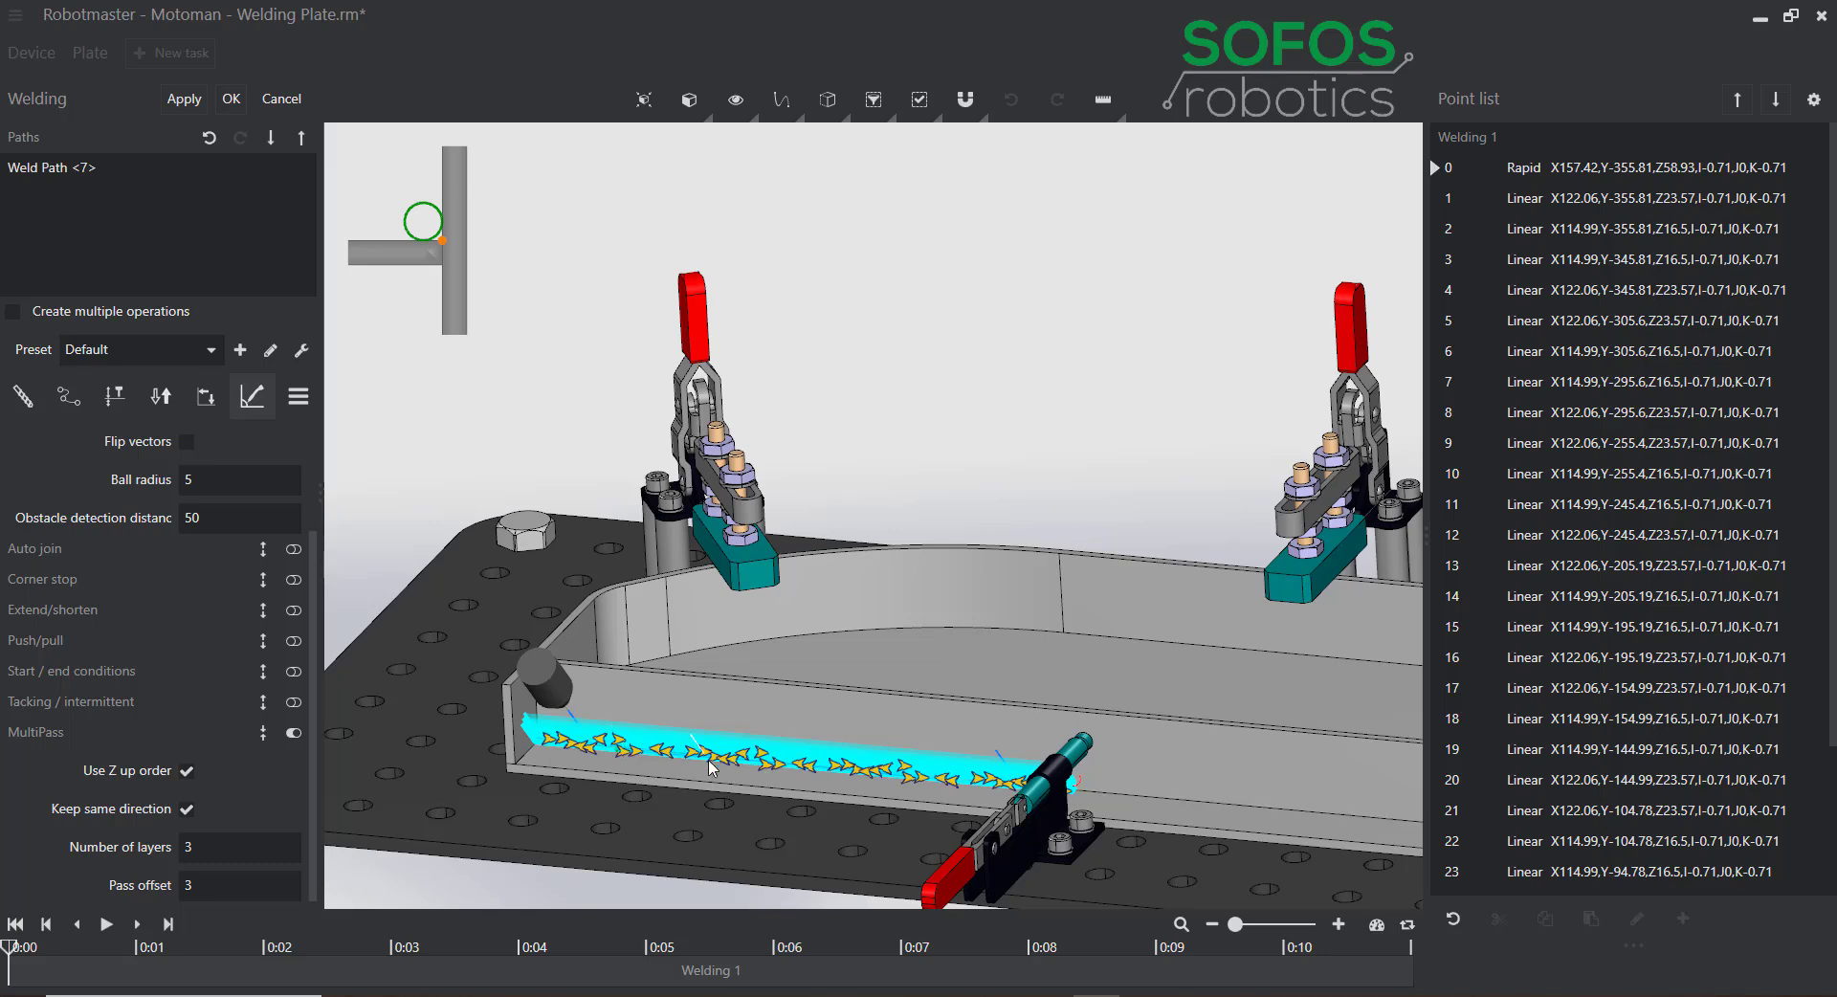
# Examine the layout and travel directions of the stacked weld passes up close, and turn MultiPass off.
pyautogui.moveTo(698, 749); pyautogui.dragTo(691, 781, button='middle')
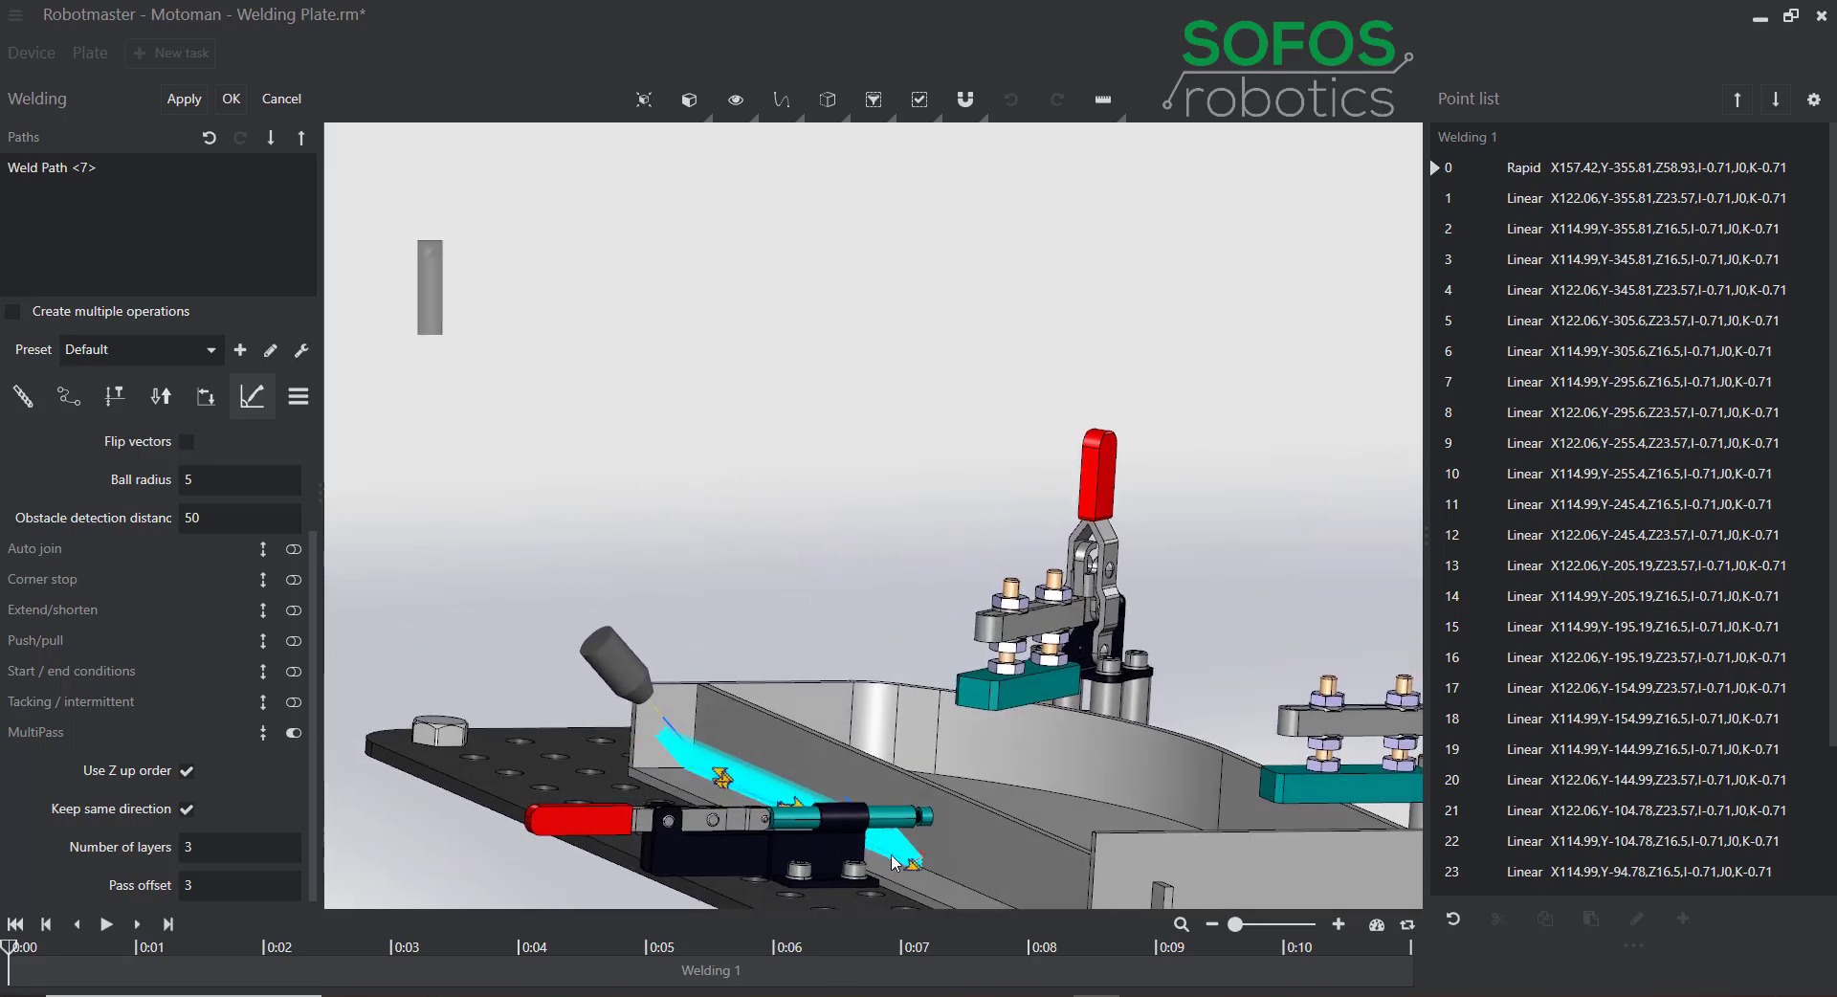
pyautogui.scroll(8, 932, 878)
pyautogui.scroll(5, 882, 840)
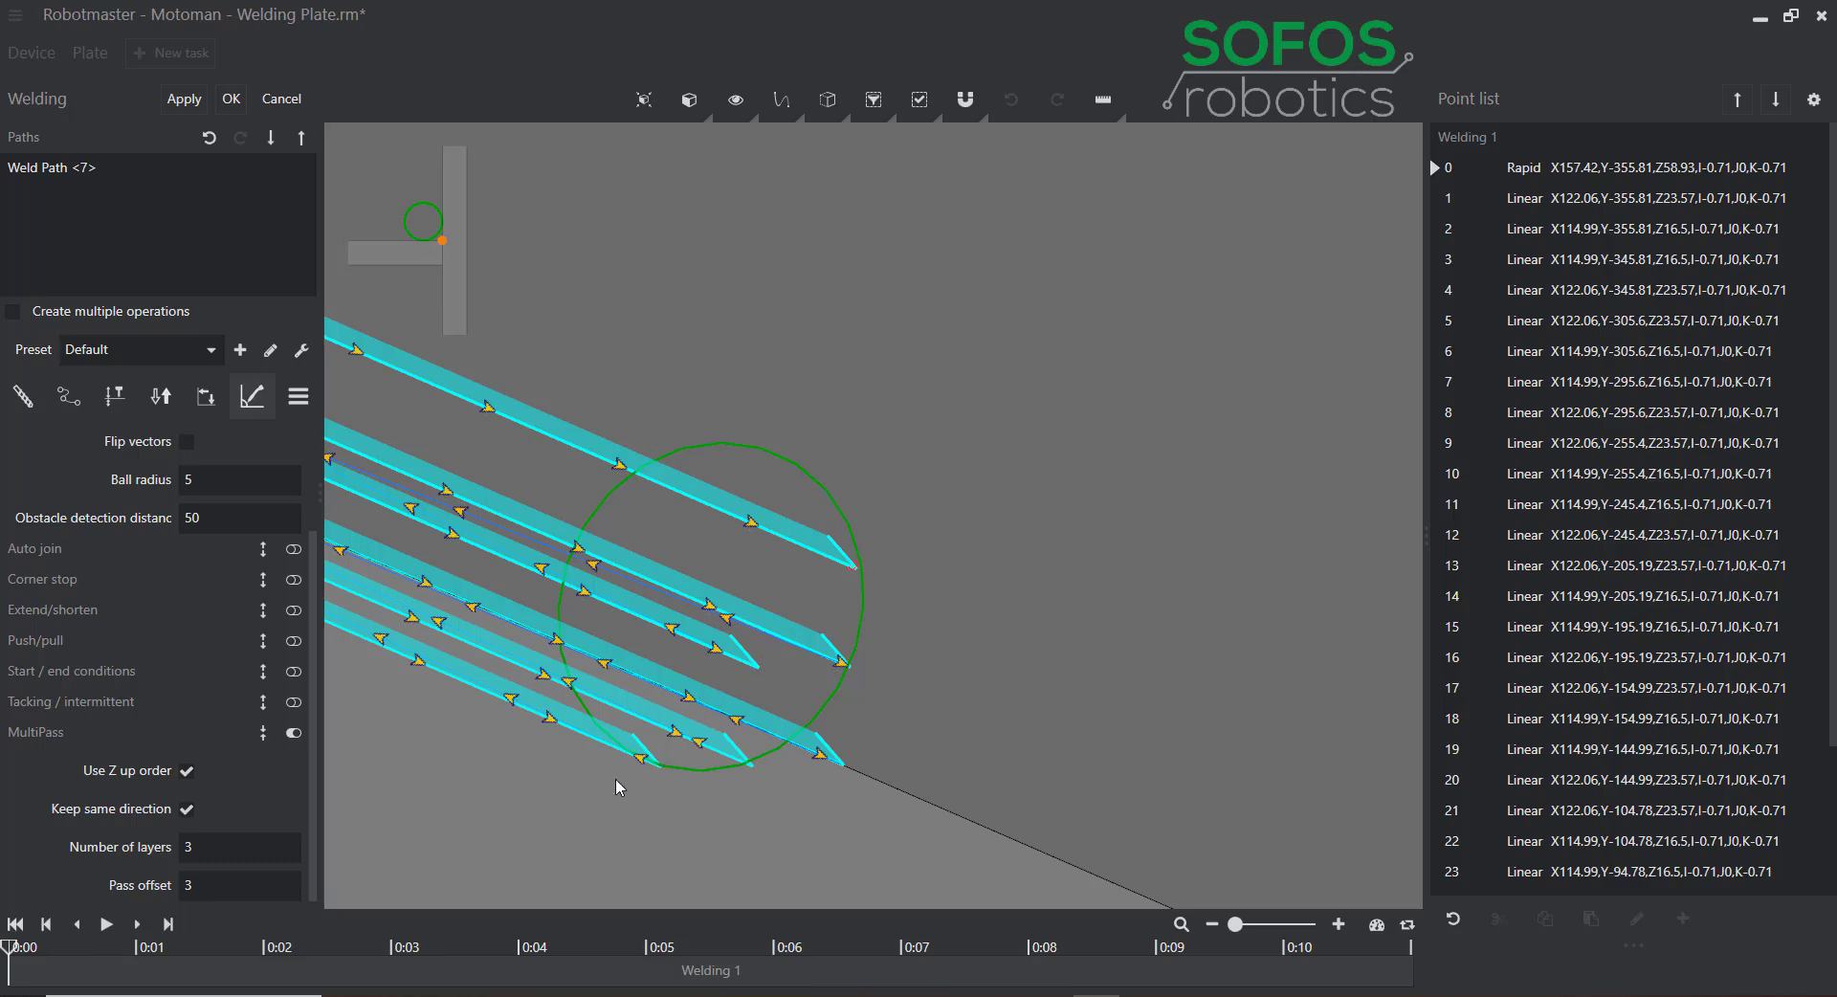
pyautogui.scroll(-12, 619, 778)
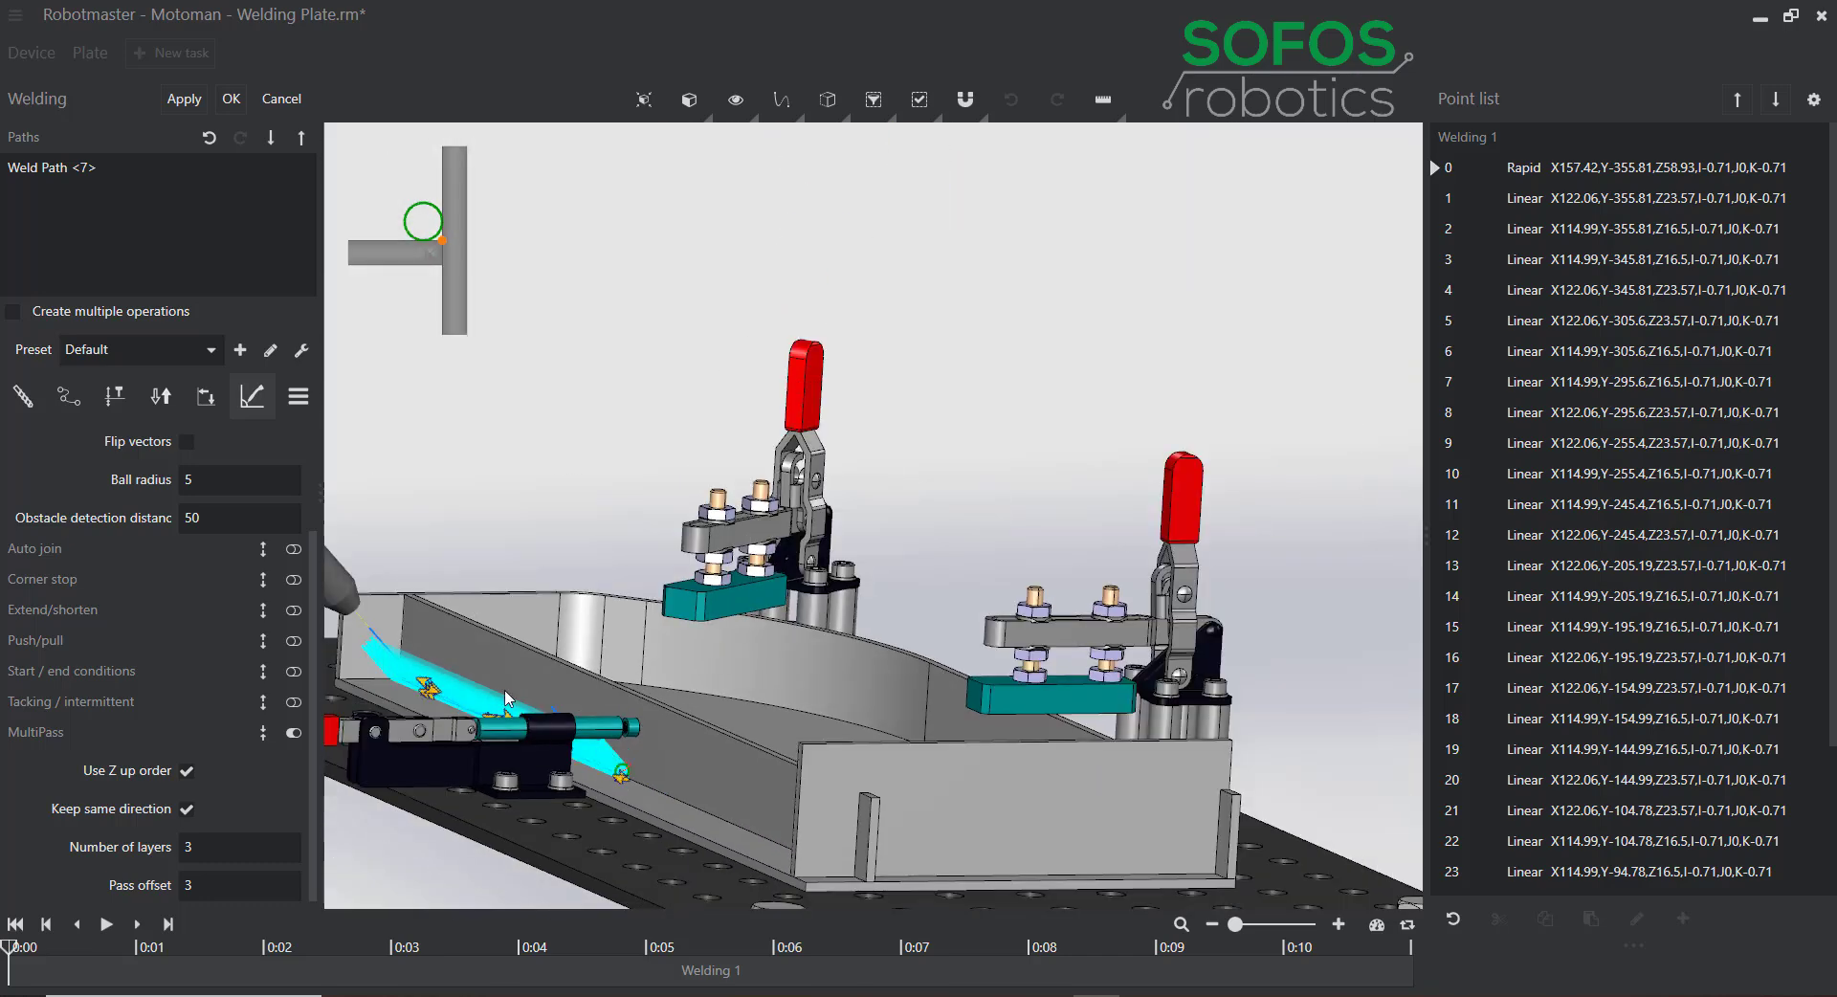
pyautogui.moveTo(486, 673); pyautogui.dragTo(722, 670, button='middle')
pyautogui.moveTo(825, 693); pyautogui.dragTo(444, 825, button='middle')
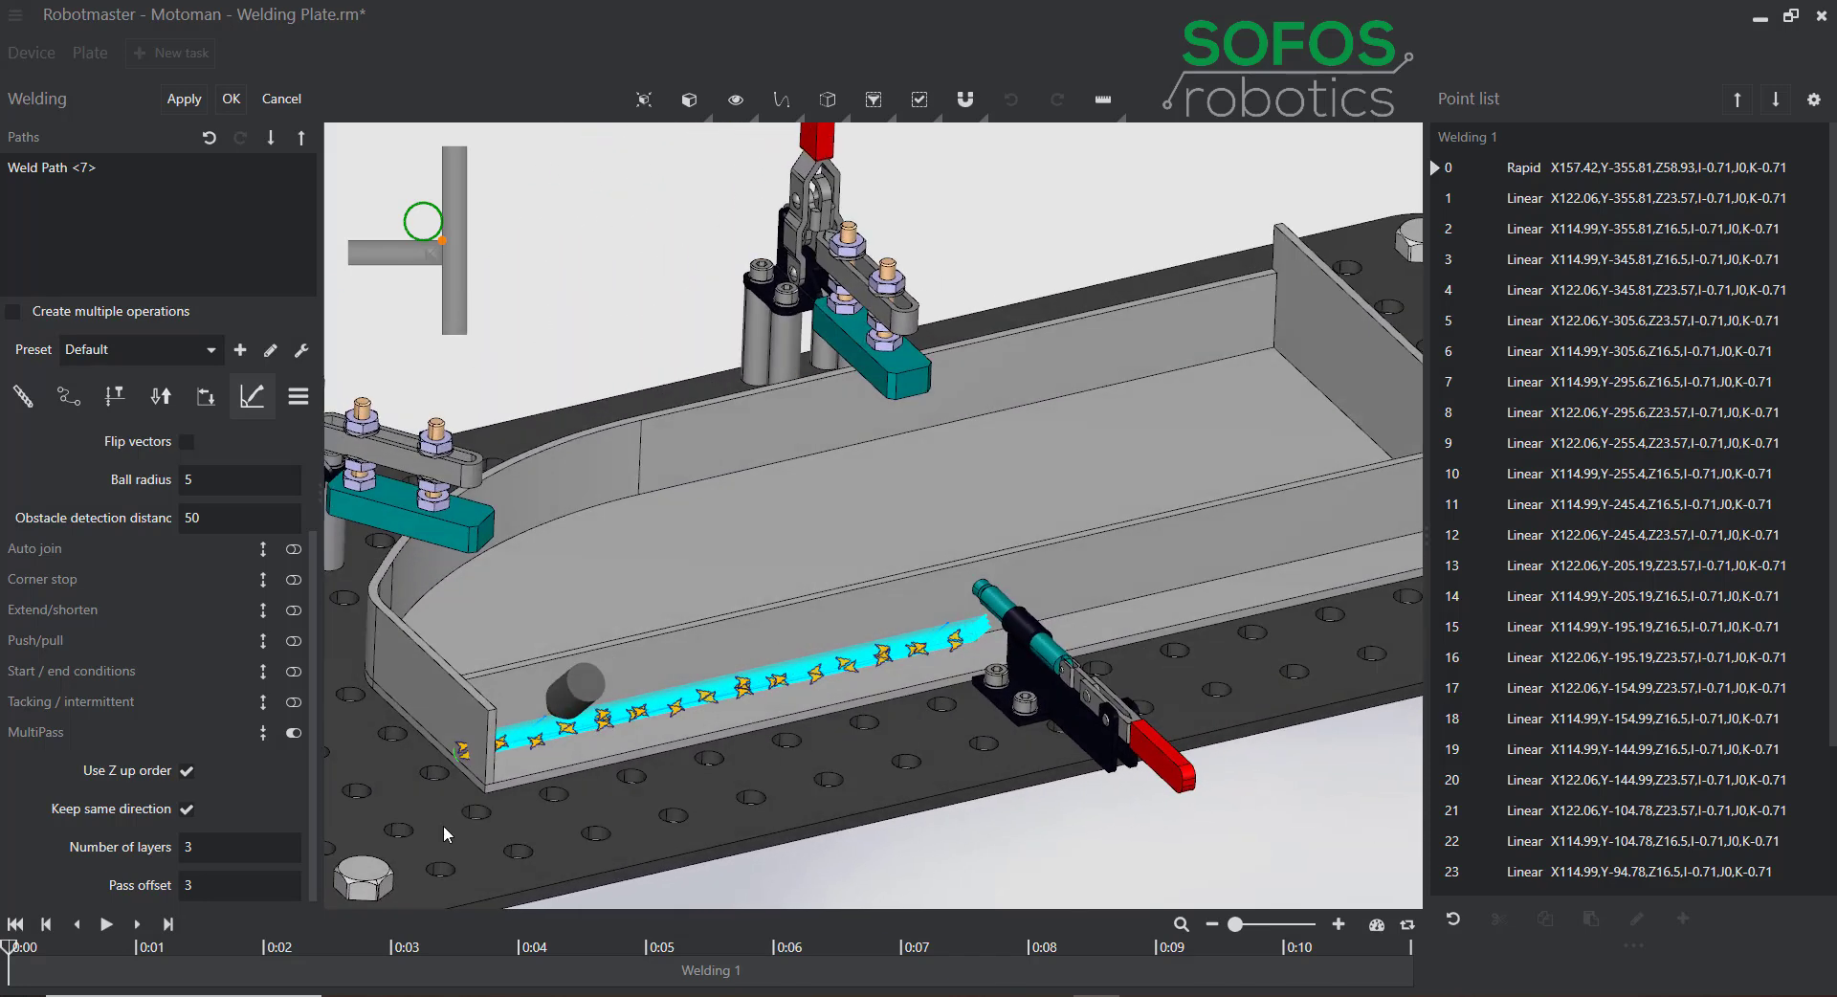
pyautogui.click(294, 735)
pyautogui.click(264, 735)
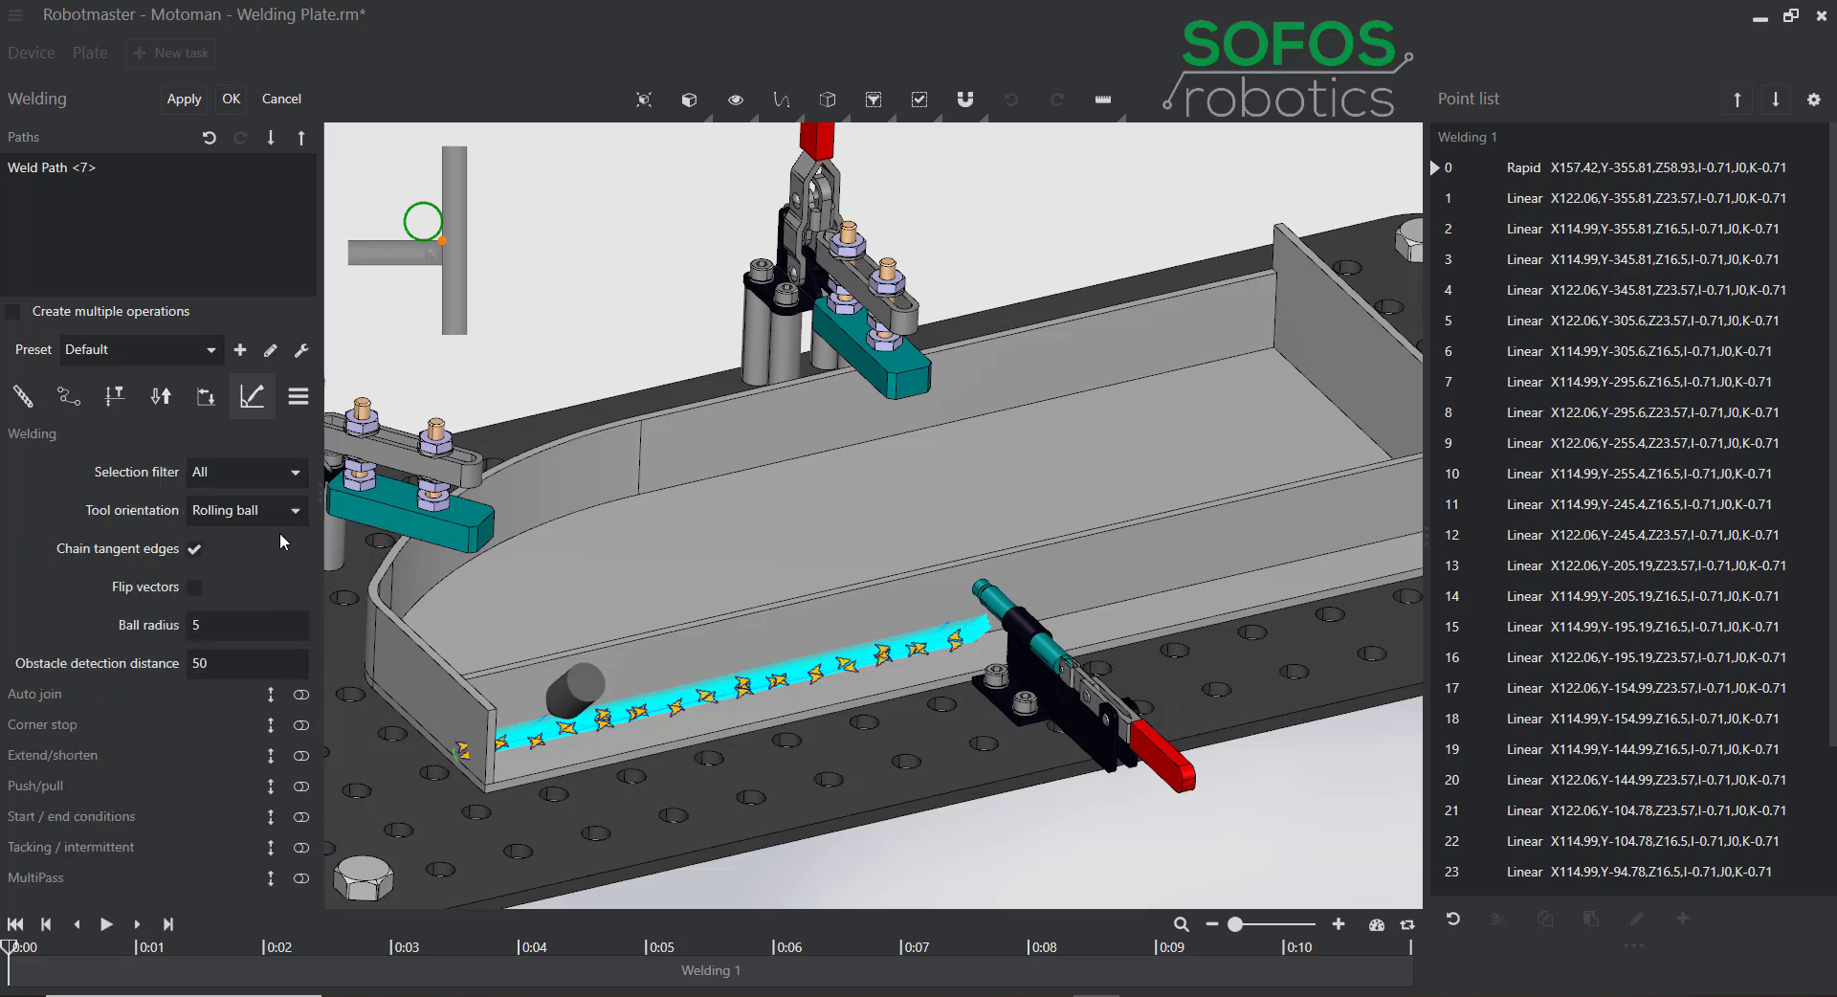
# Review the additional Motoman welding, weaving, and seam tracking parameters, including the arc and weave file numbers.
pyautogui.click(299, 397)
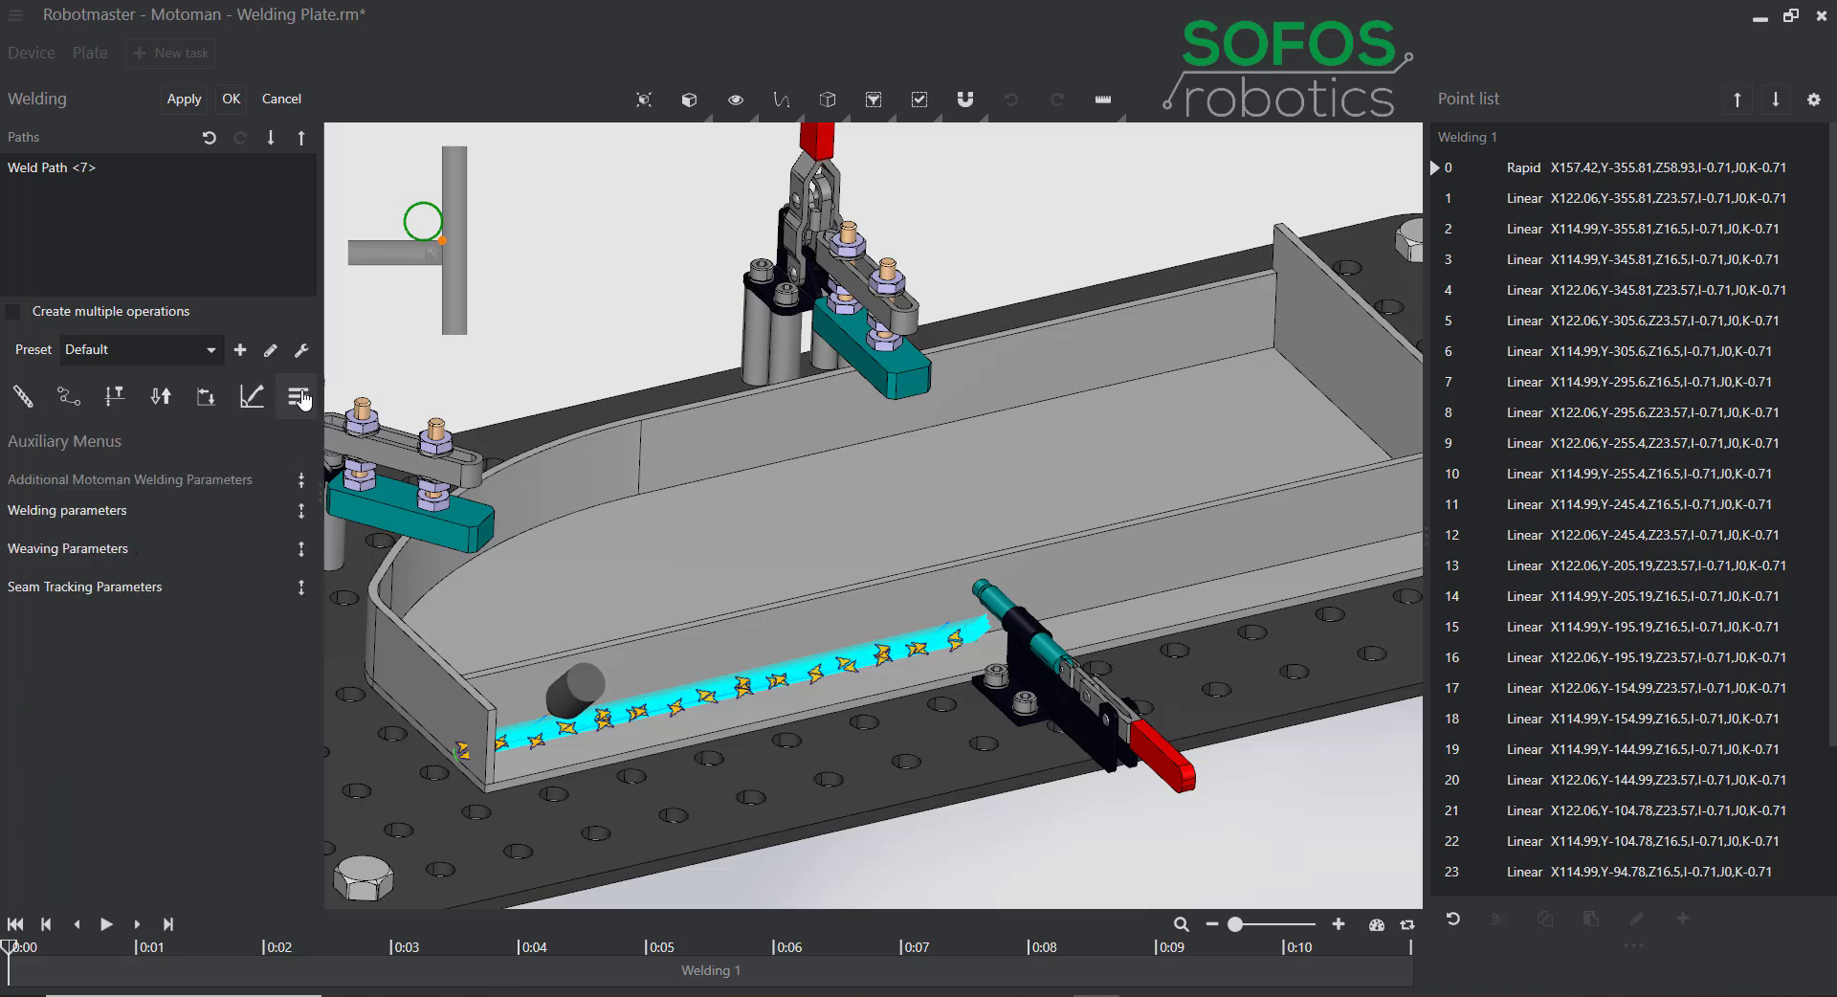
pyautogui.click(301, 510)
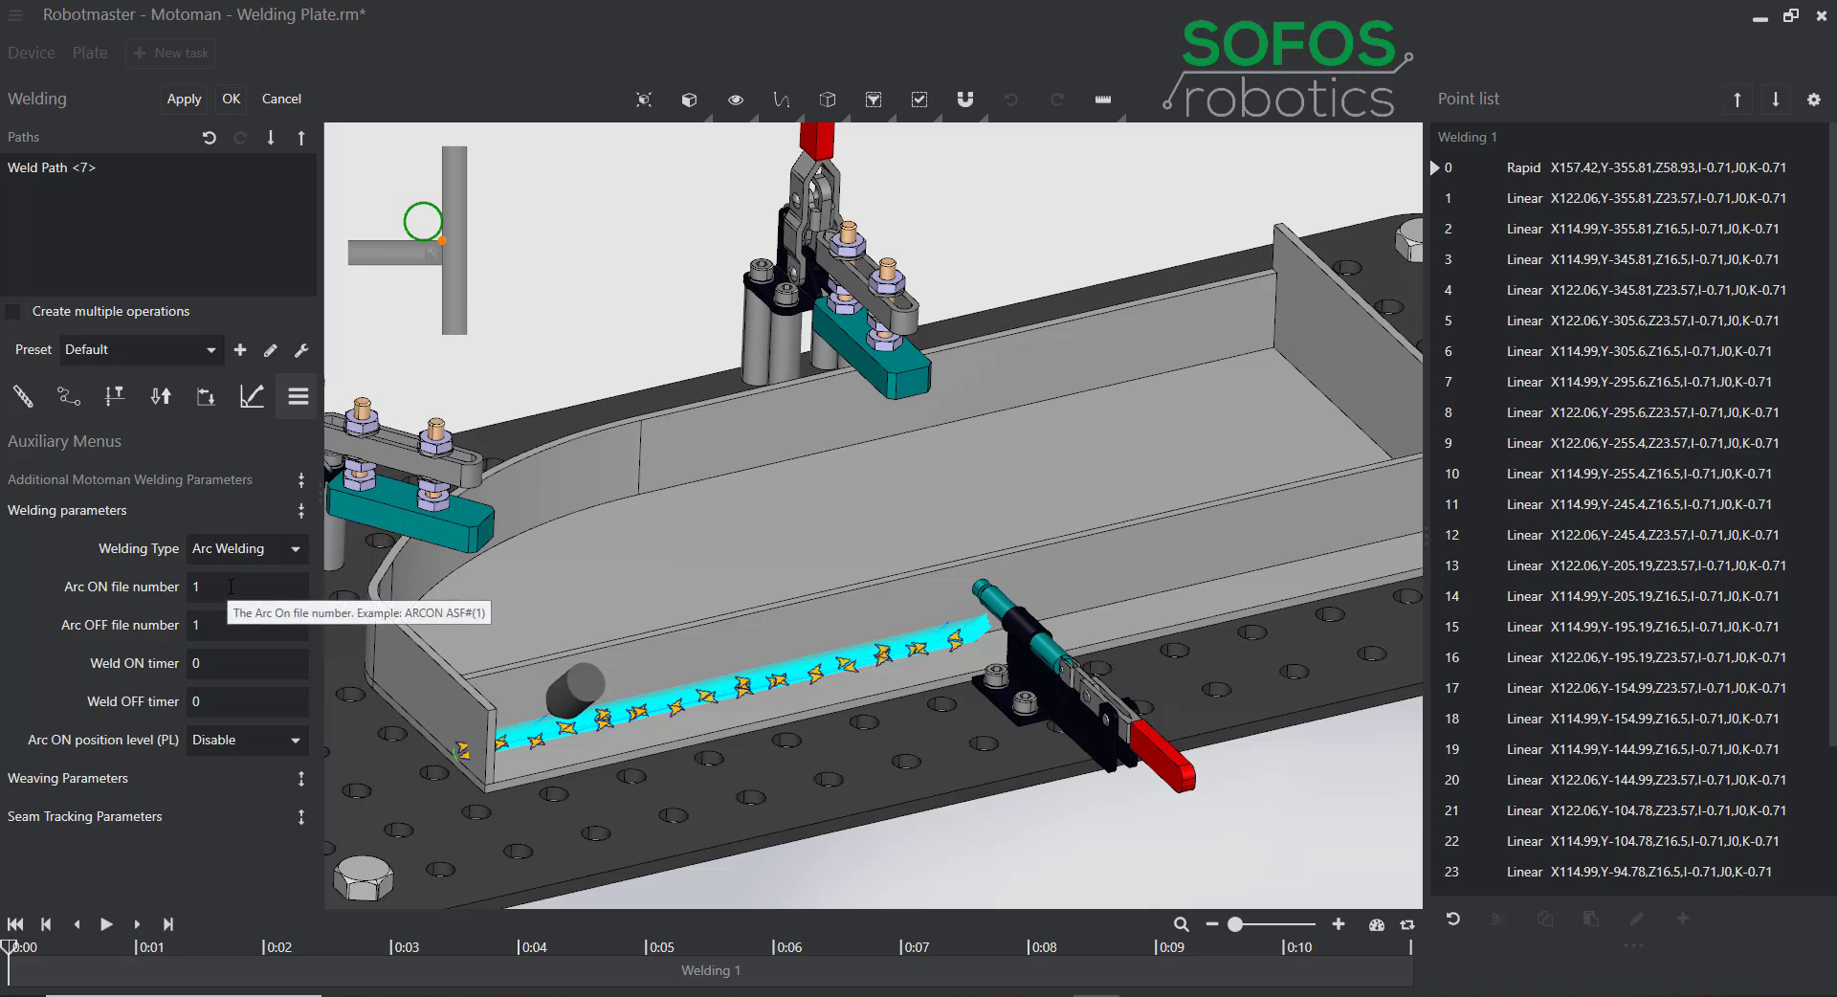
pyautogui.click(301, 779)
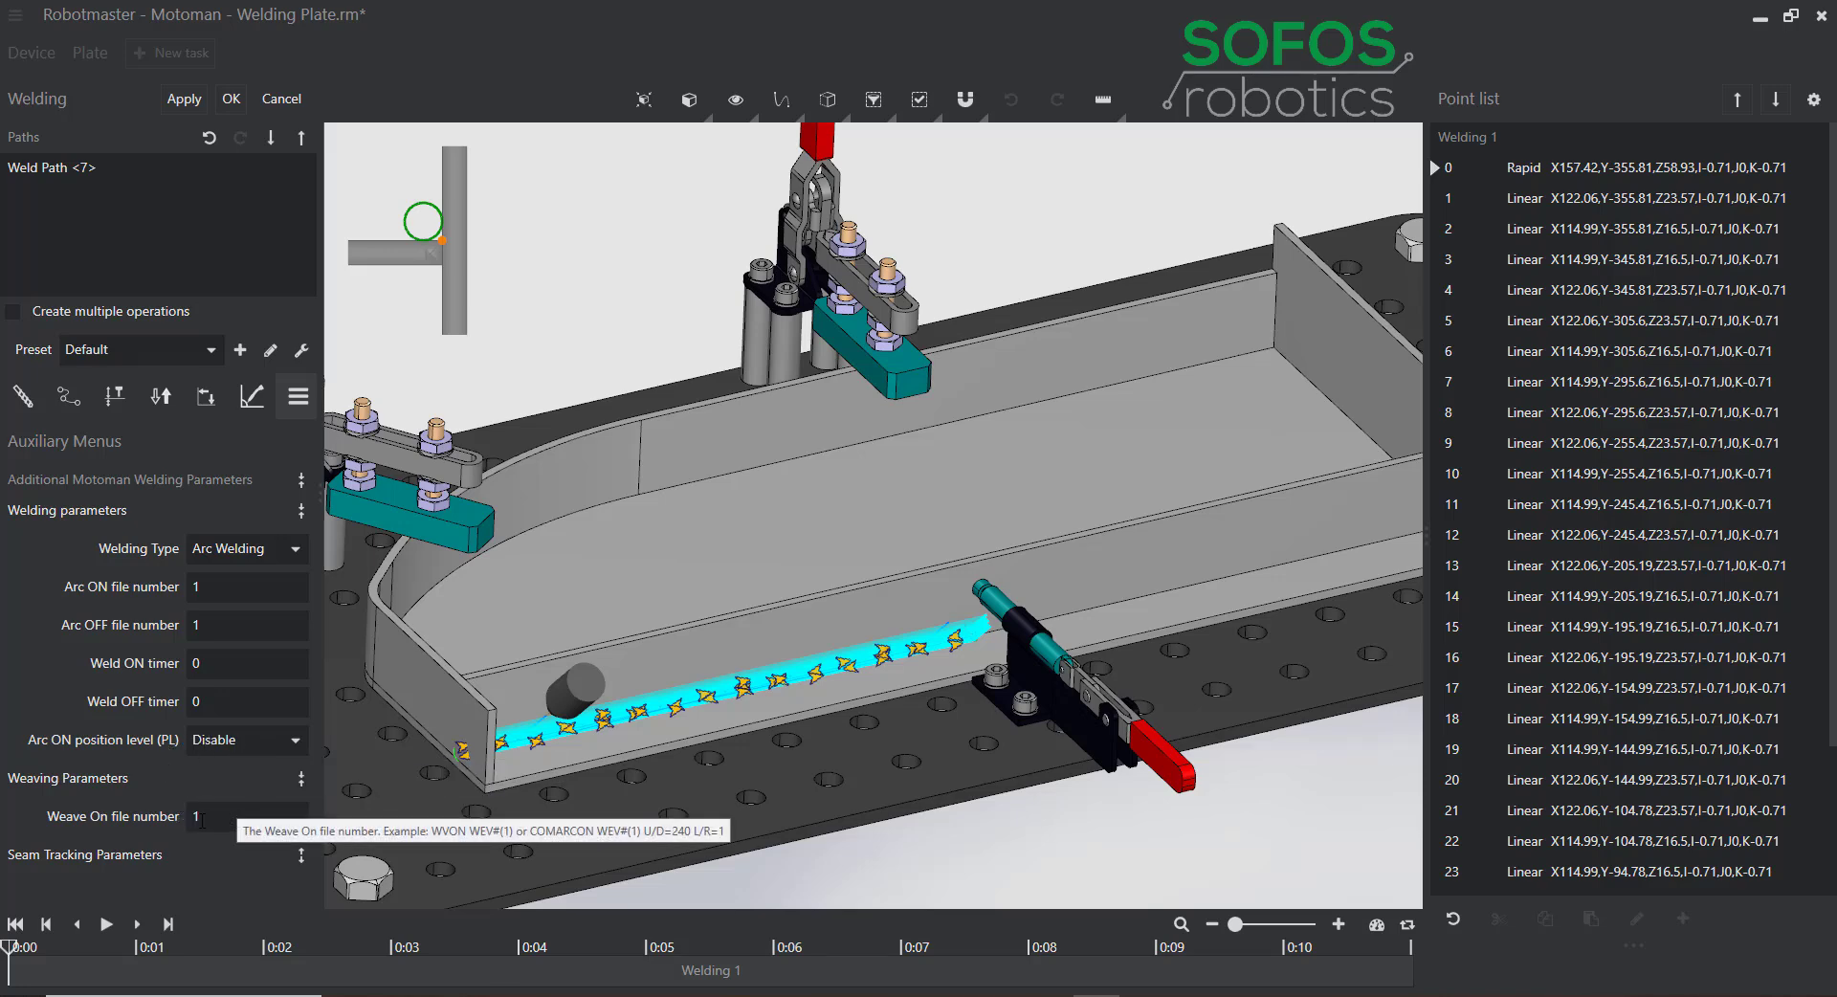
pyautogui.click(302, 854)
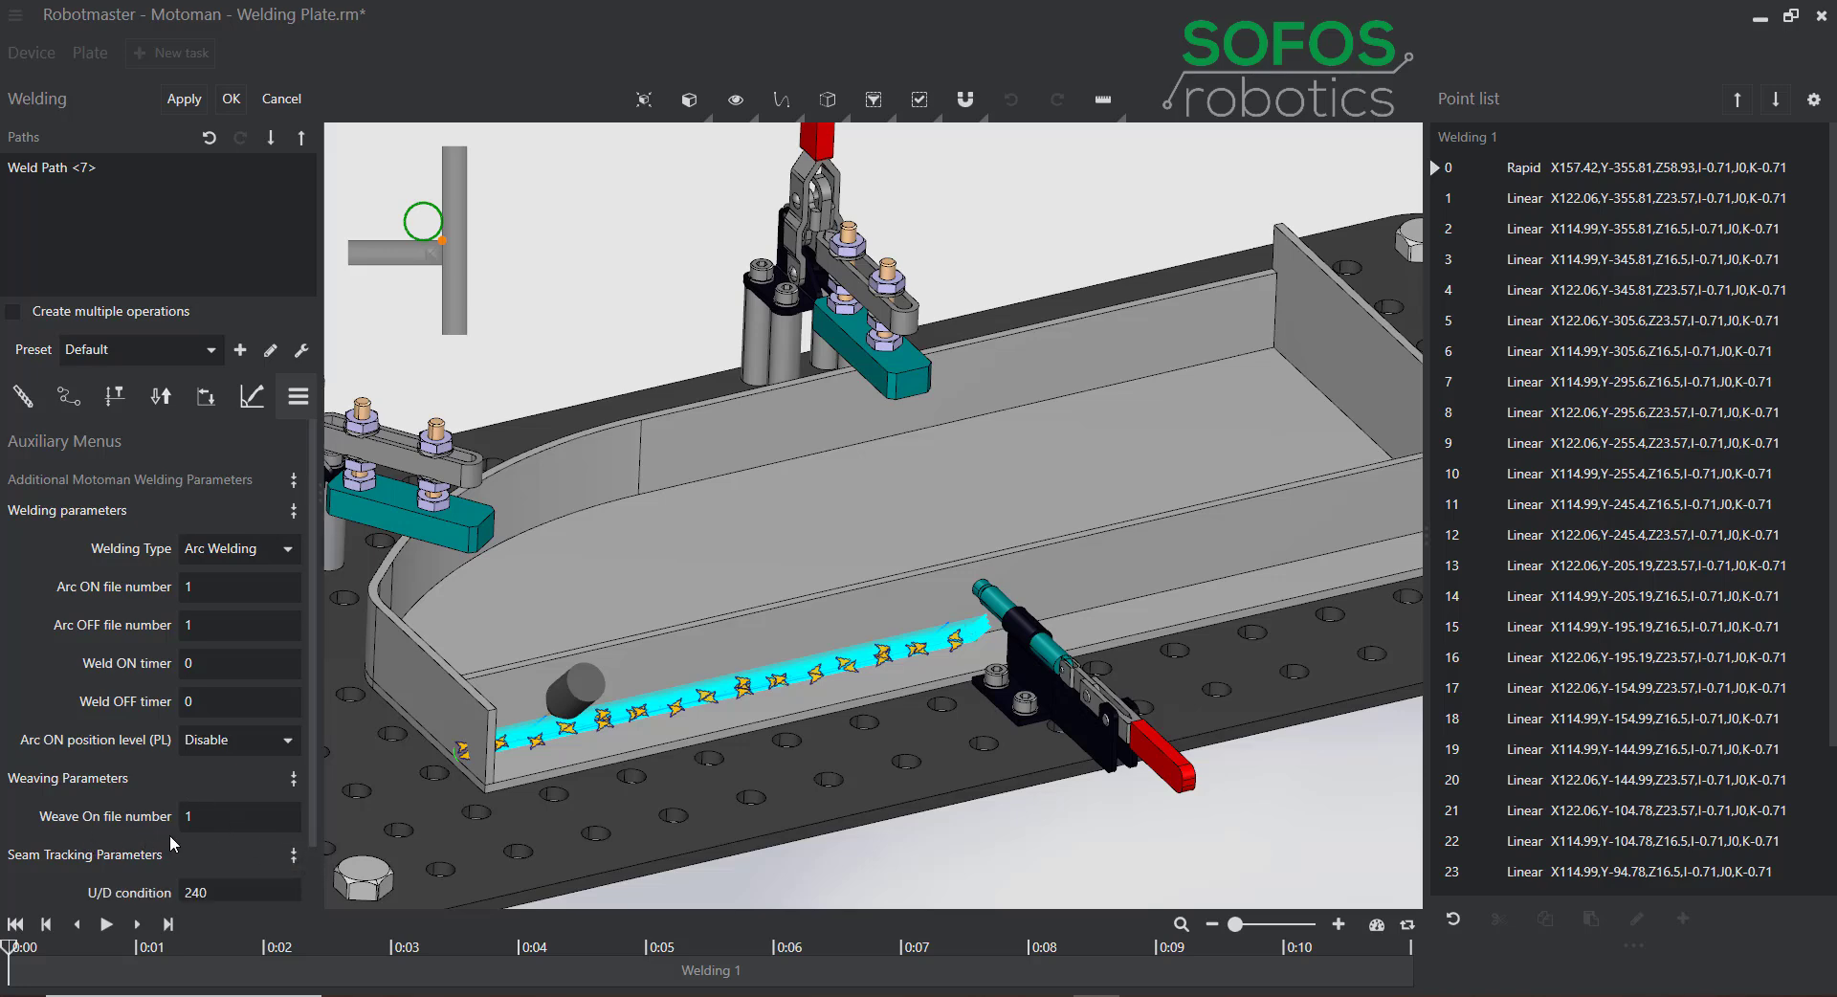
pyautogui.click(294, 858)
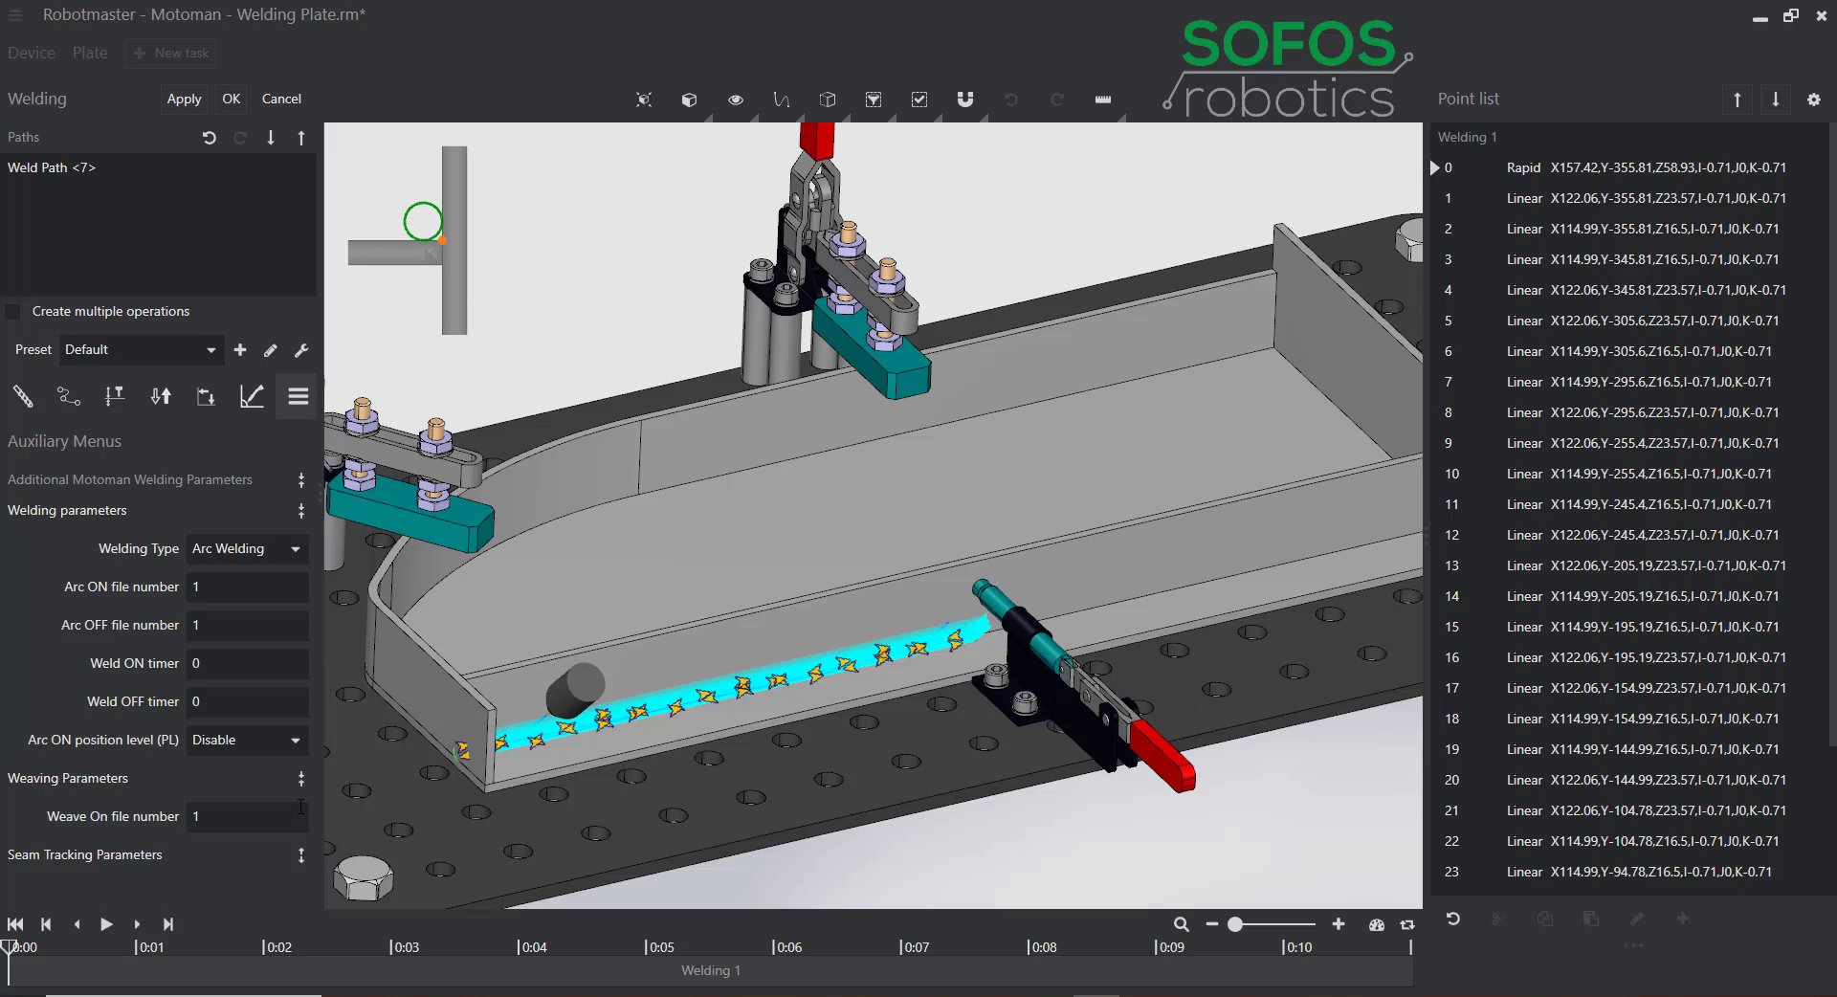
pyautogui.click(300, 778)
pyautogui.click(299, 510)
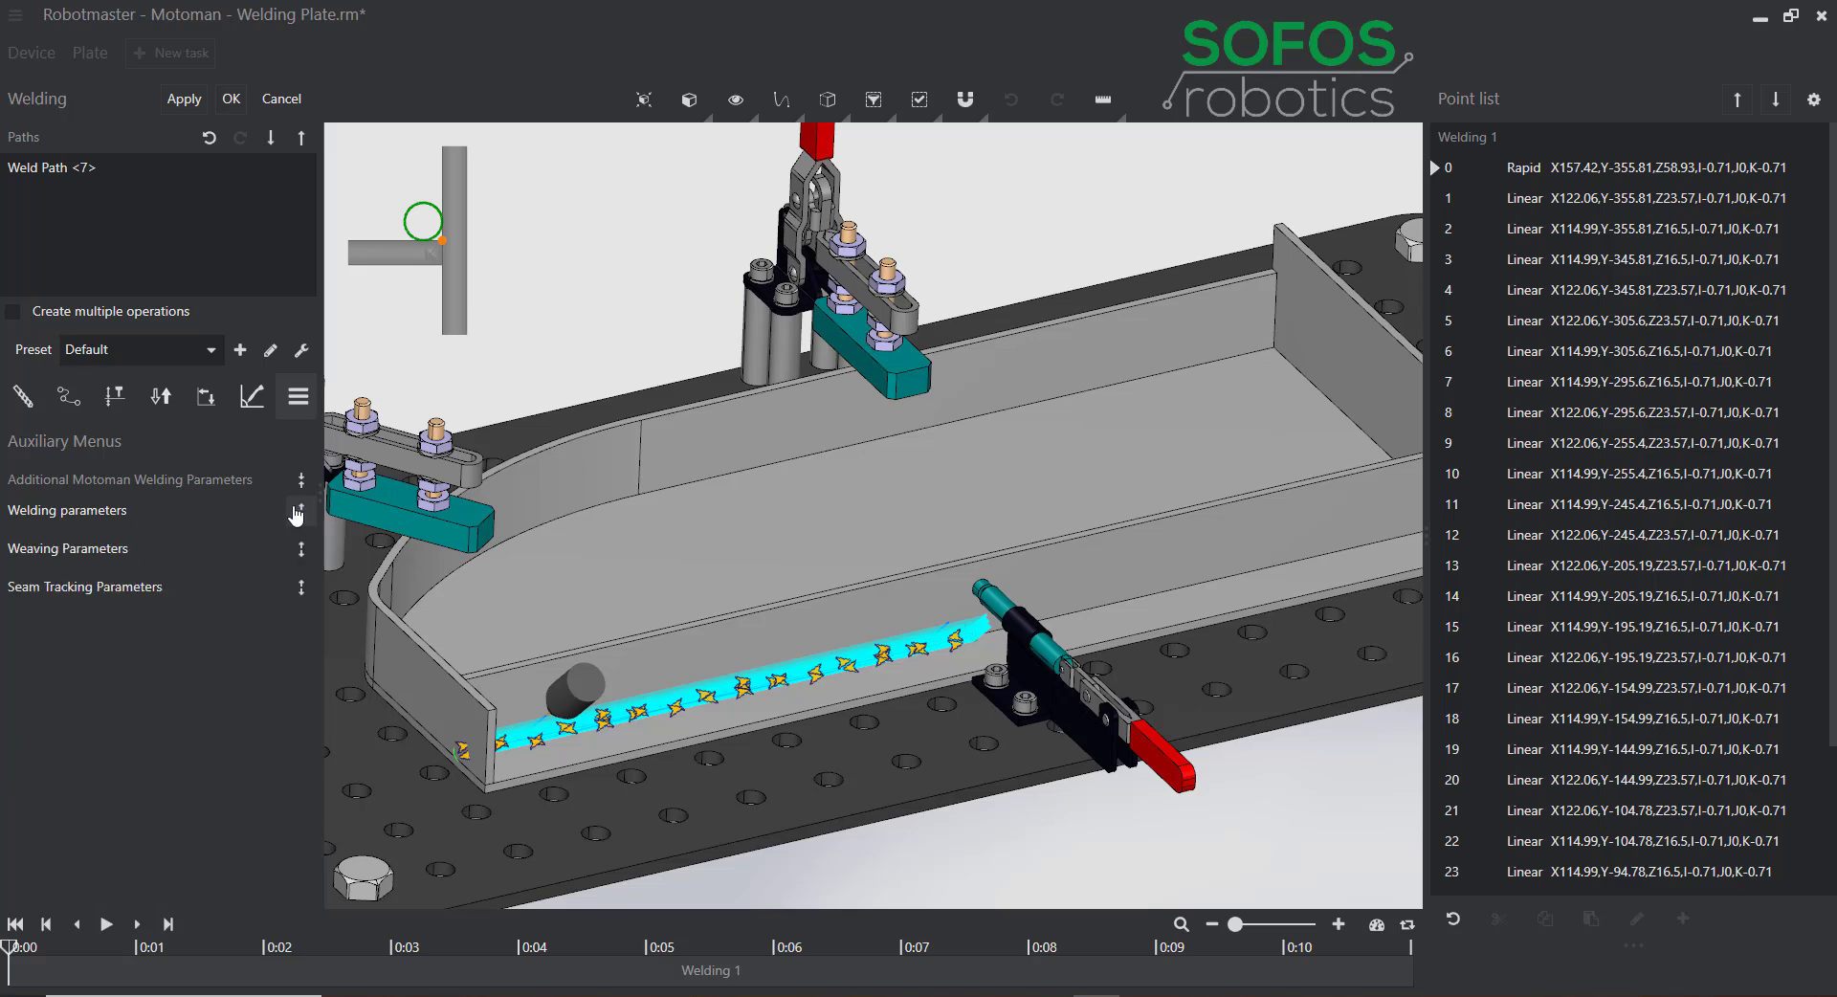
# Discard the current welding operation and create a Welding with Touch Sensing operation.
pyautogui.click(271, 169)
pyautogui.click(281, 98)
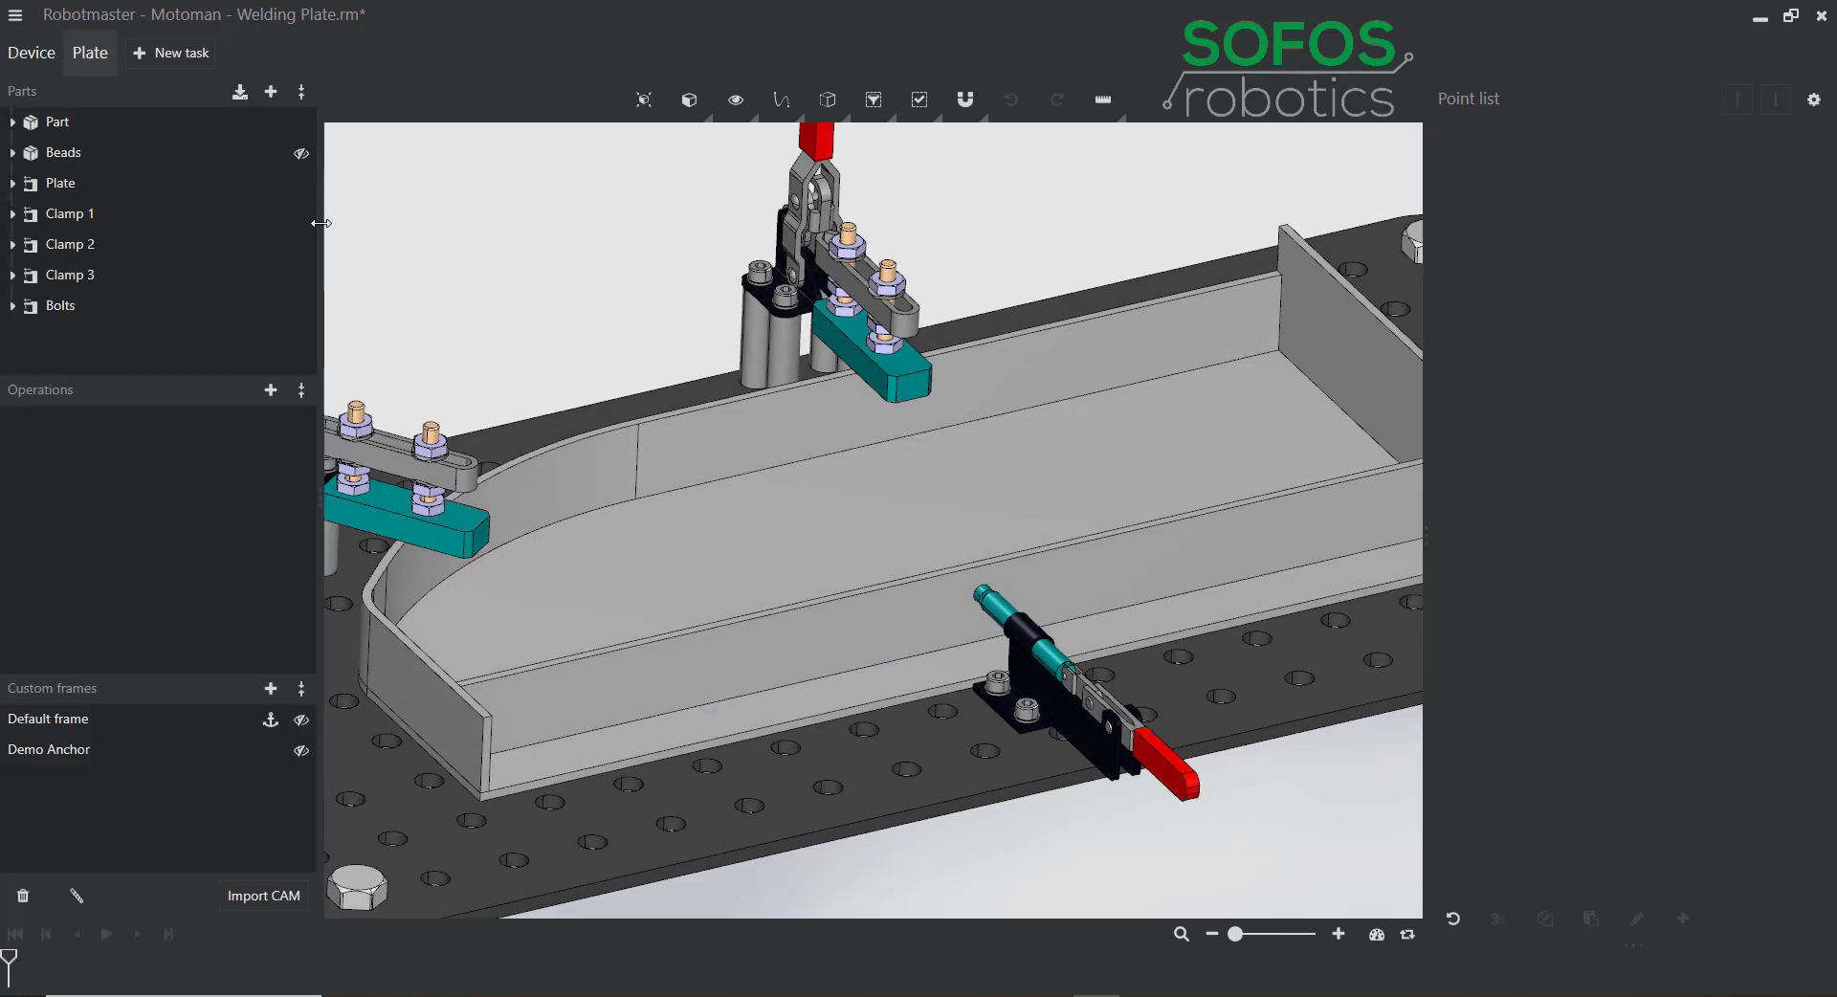
pyautogui.click(271, 392)
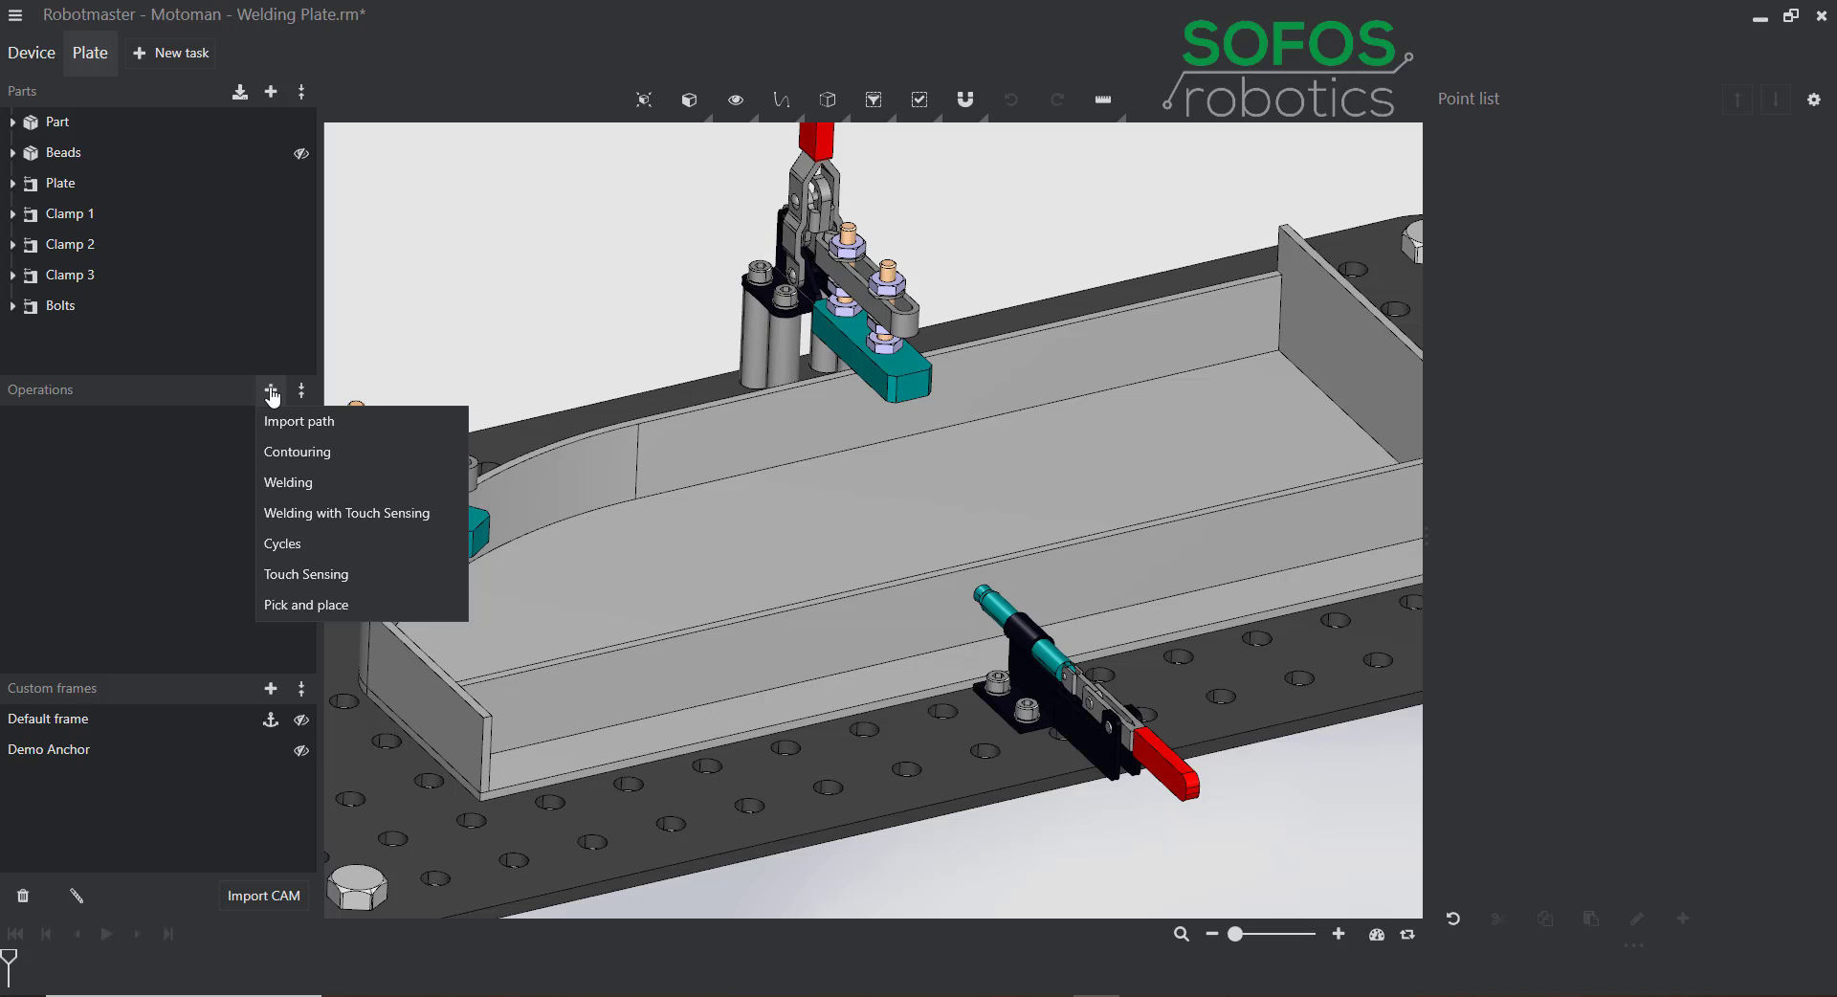
pyautogui.click(308, 515)
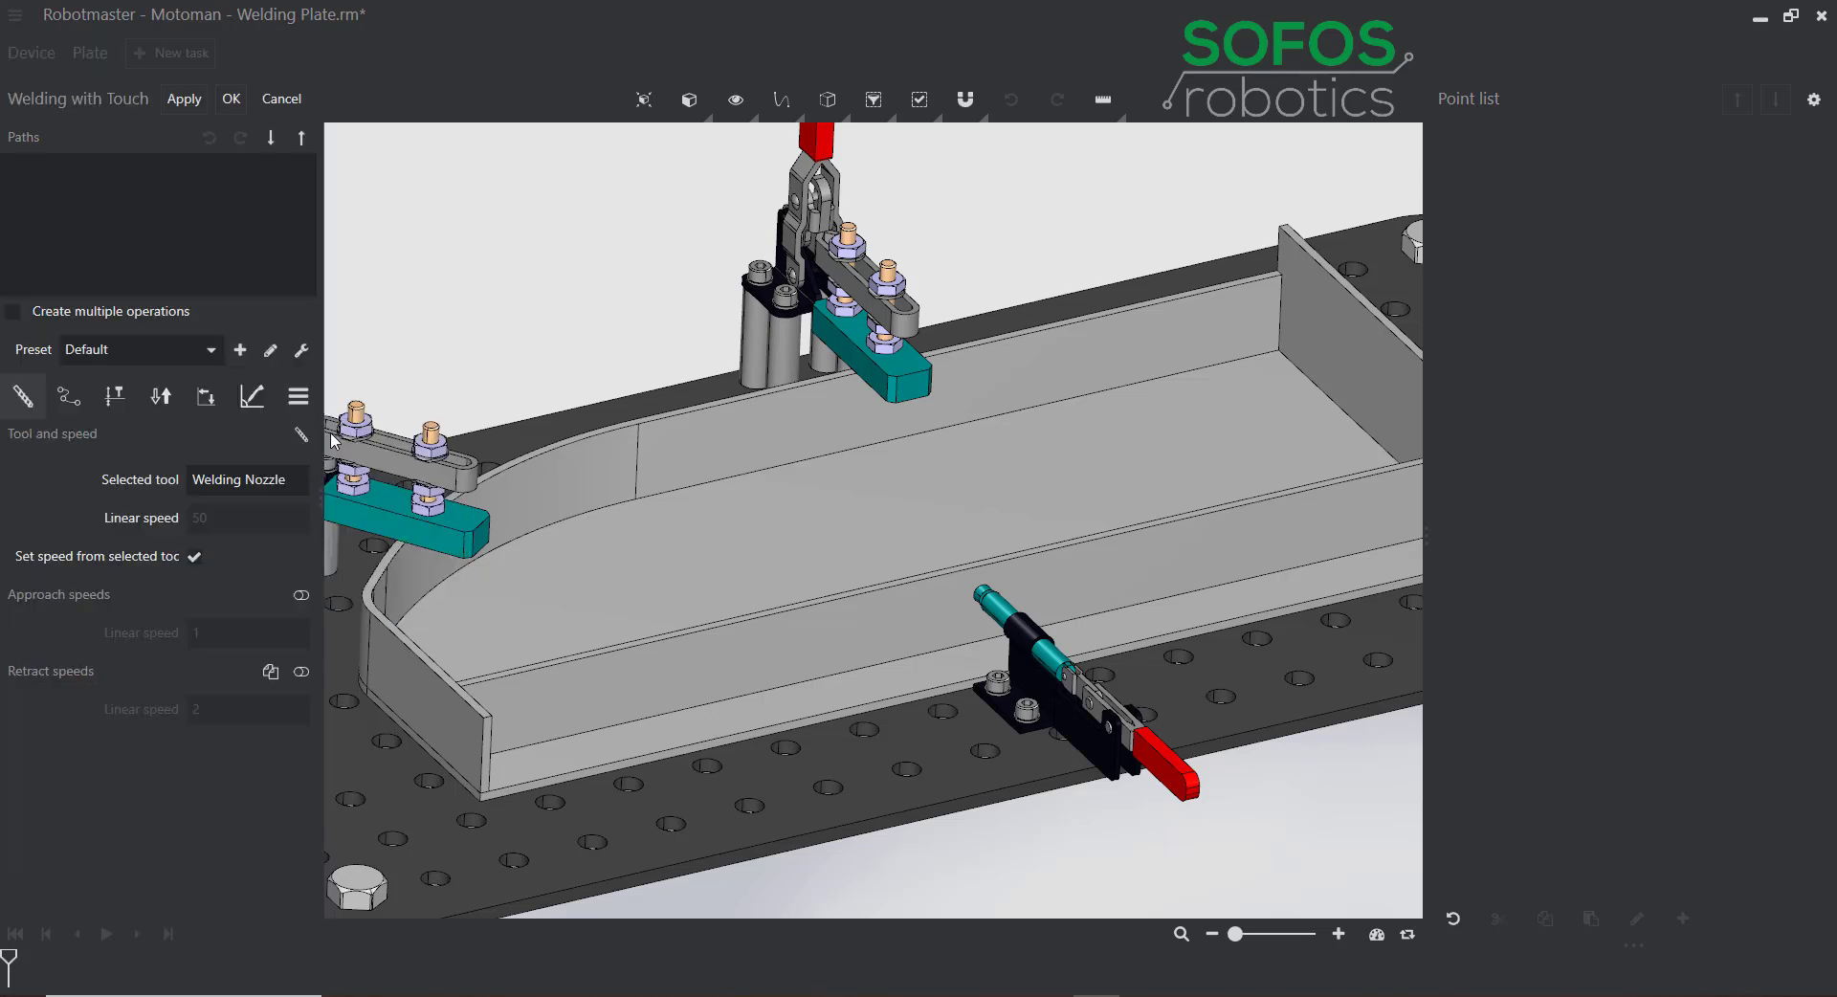
# Review the method and order options of the embedded touch sensing settings.
pyautogui.click(195, 411)
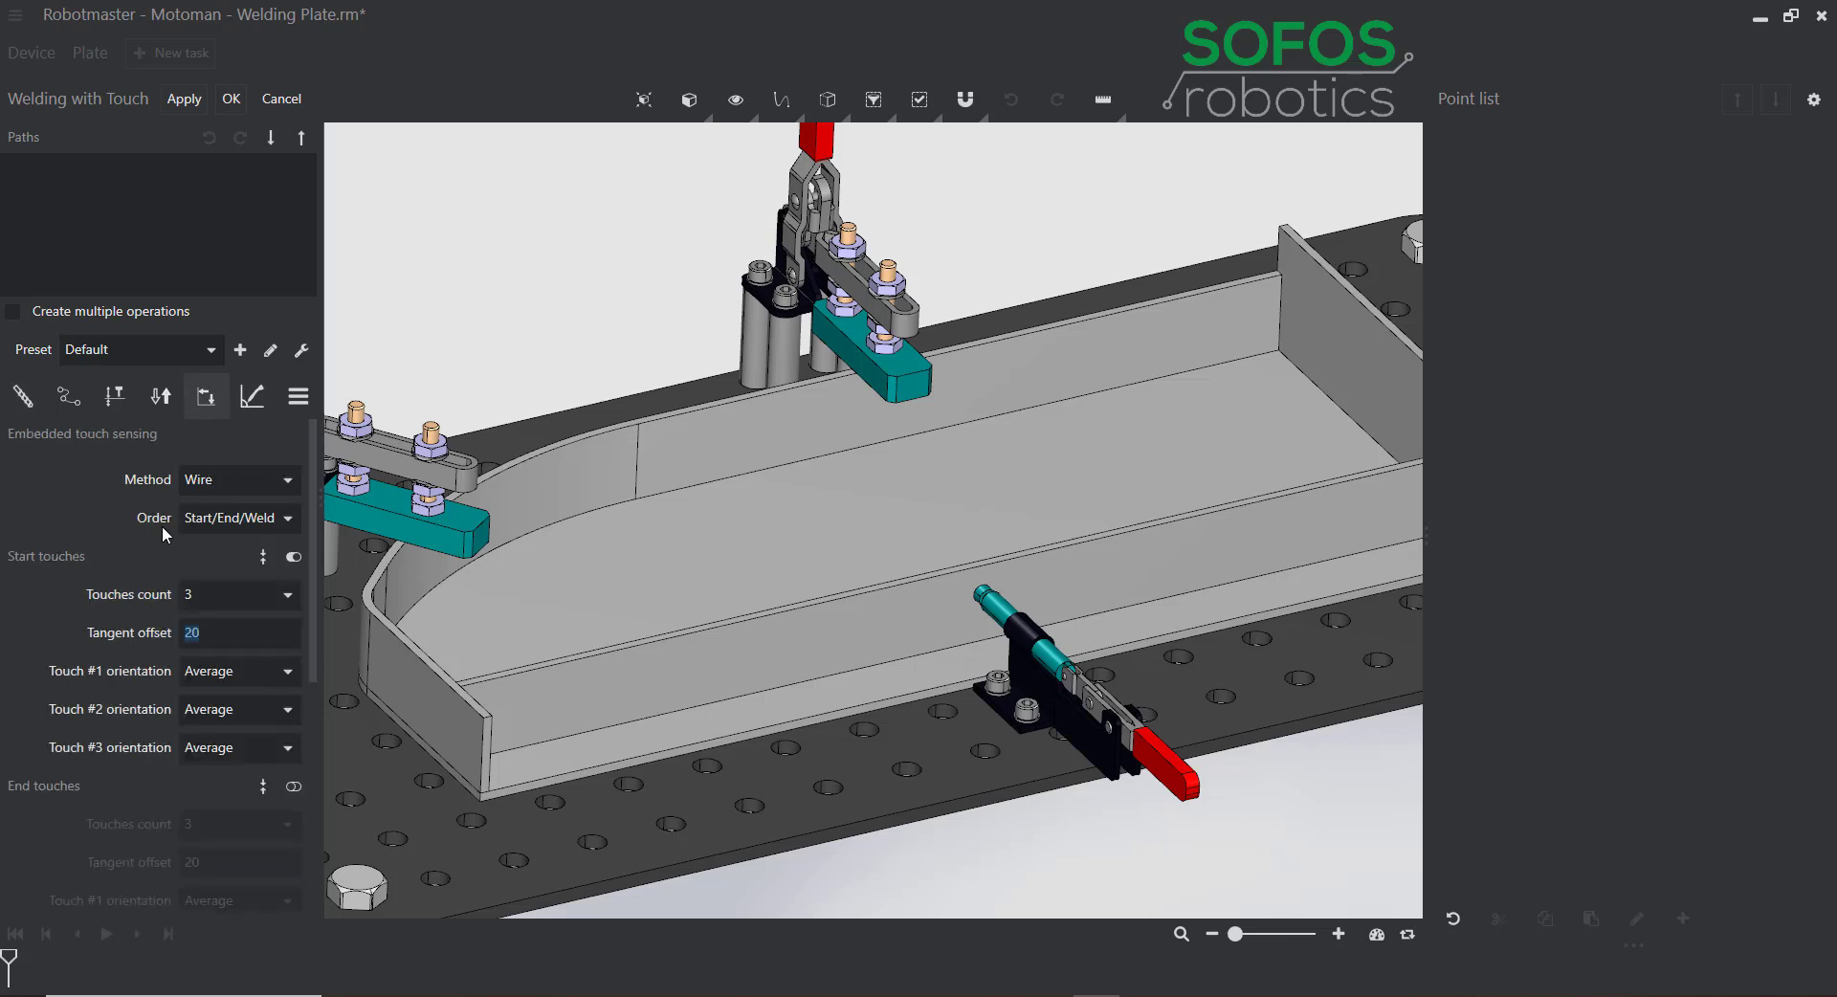
pyautogui.click(229, 481)
pyautogui.click(227, 514)
pyautogui.moveTo(376, 314); pyautogui.dragTo(667, 327, button='middle')
# Enable Start / end conditions and apply a touch-sensed weld path along the front wall's base edge.
pyautogui.click(252, 398)
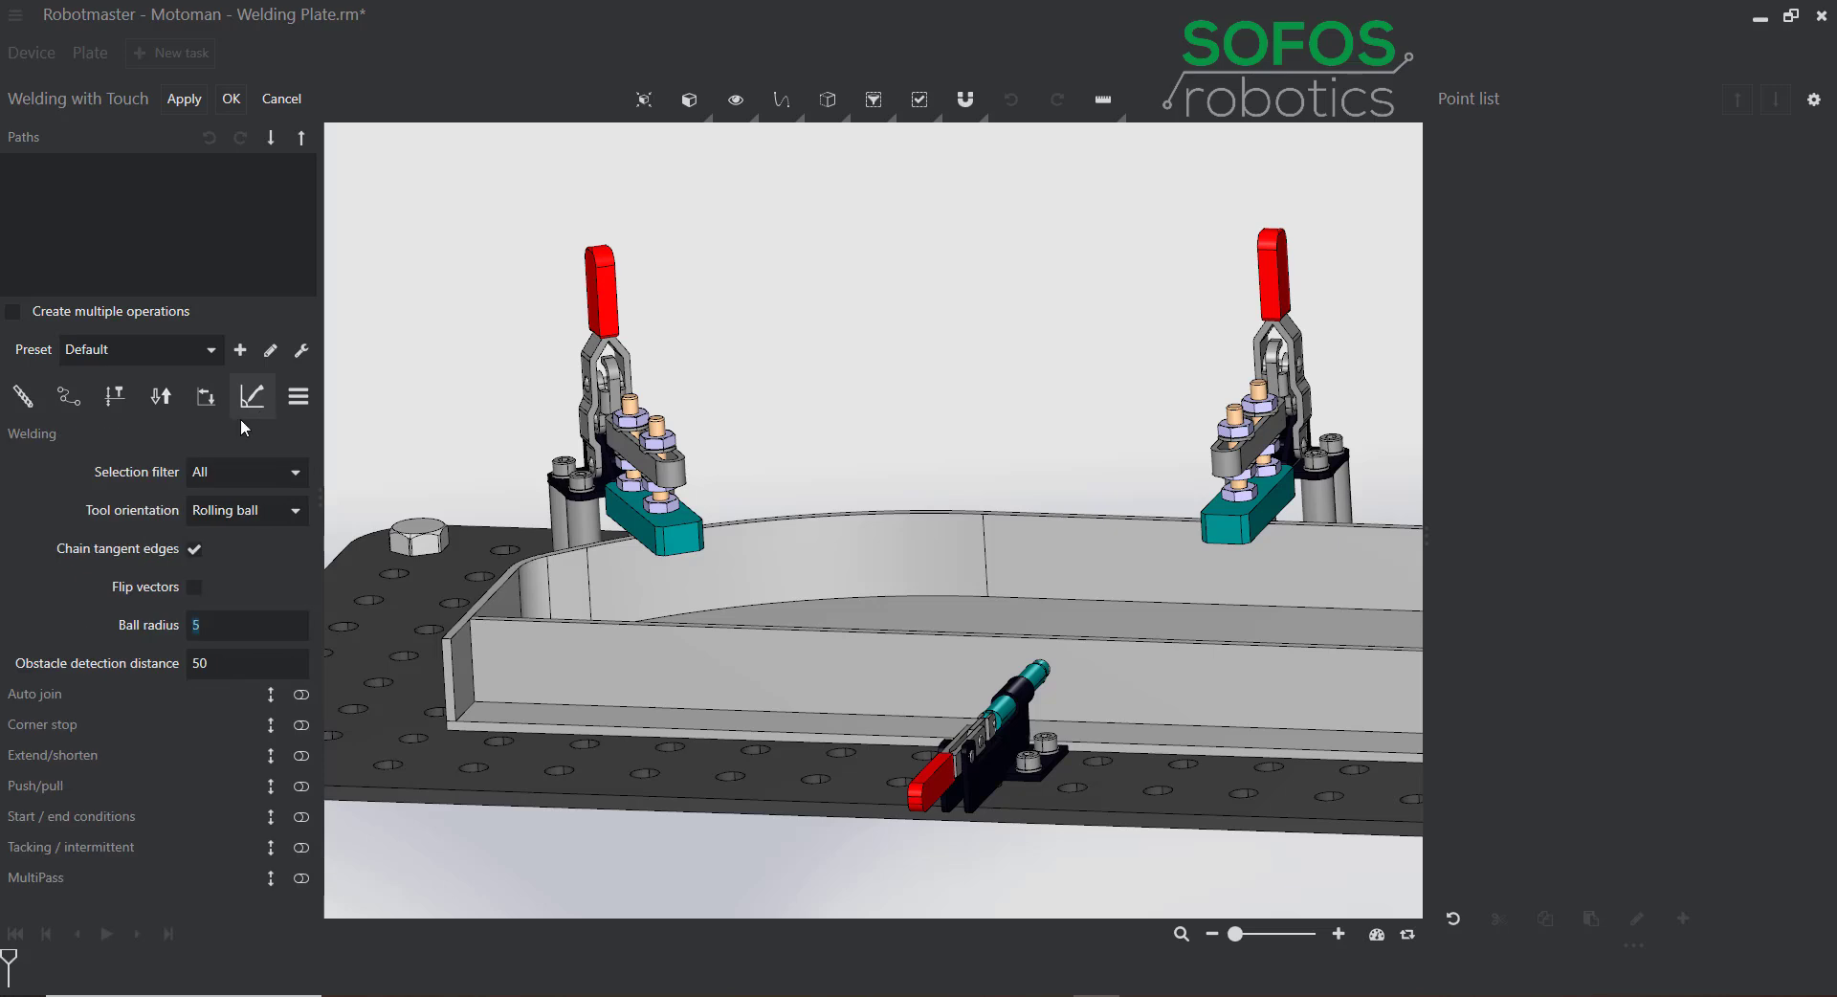
pyautogui.click(300, 817)
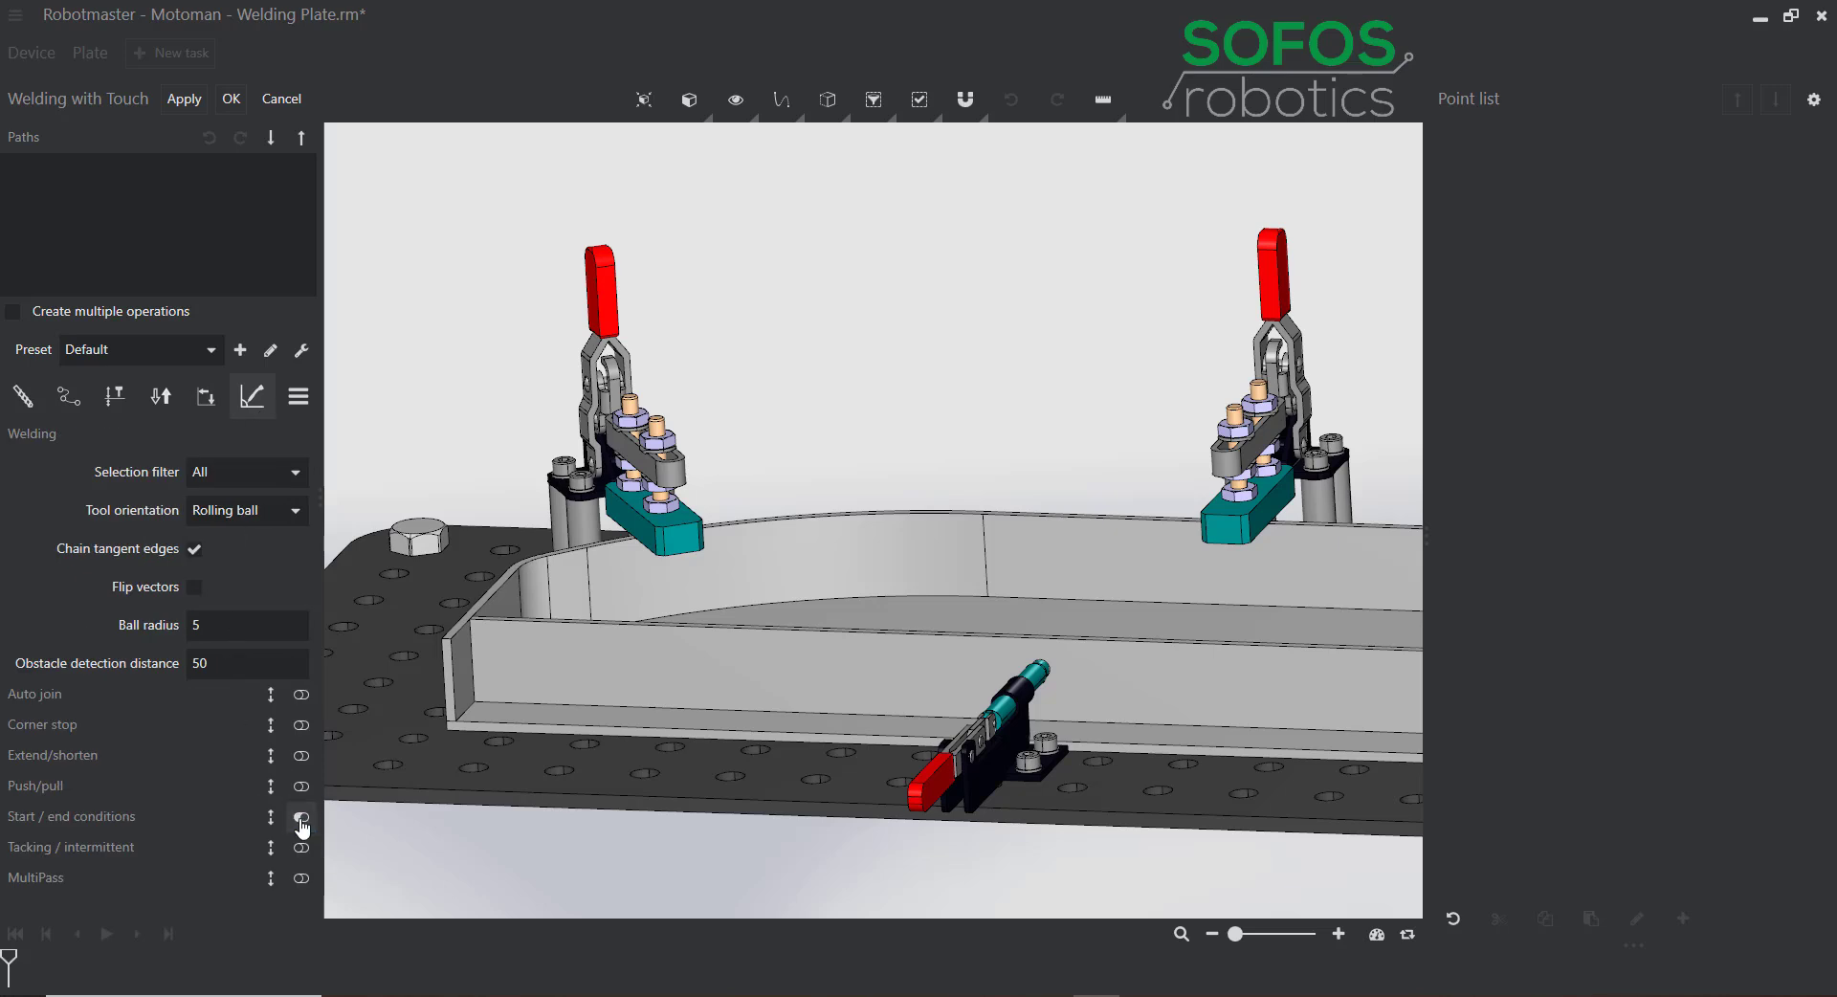
pyautogui.click(517, 708)
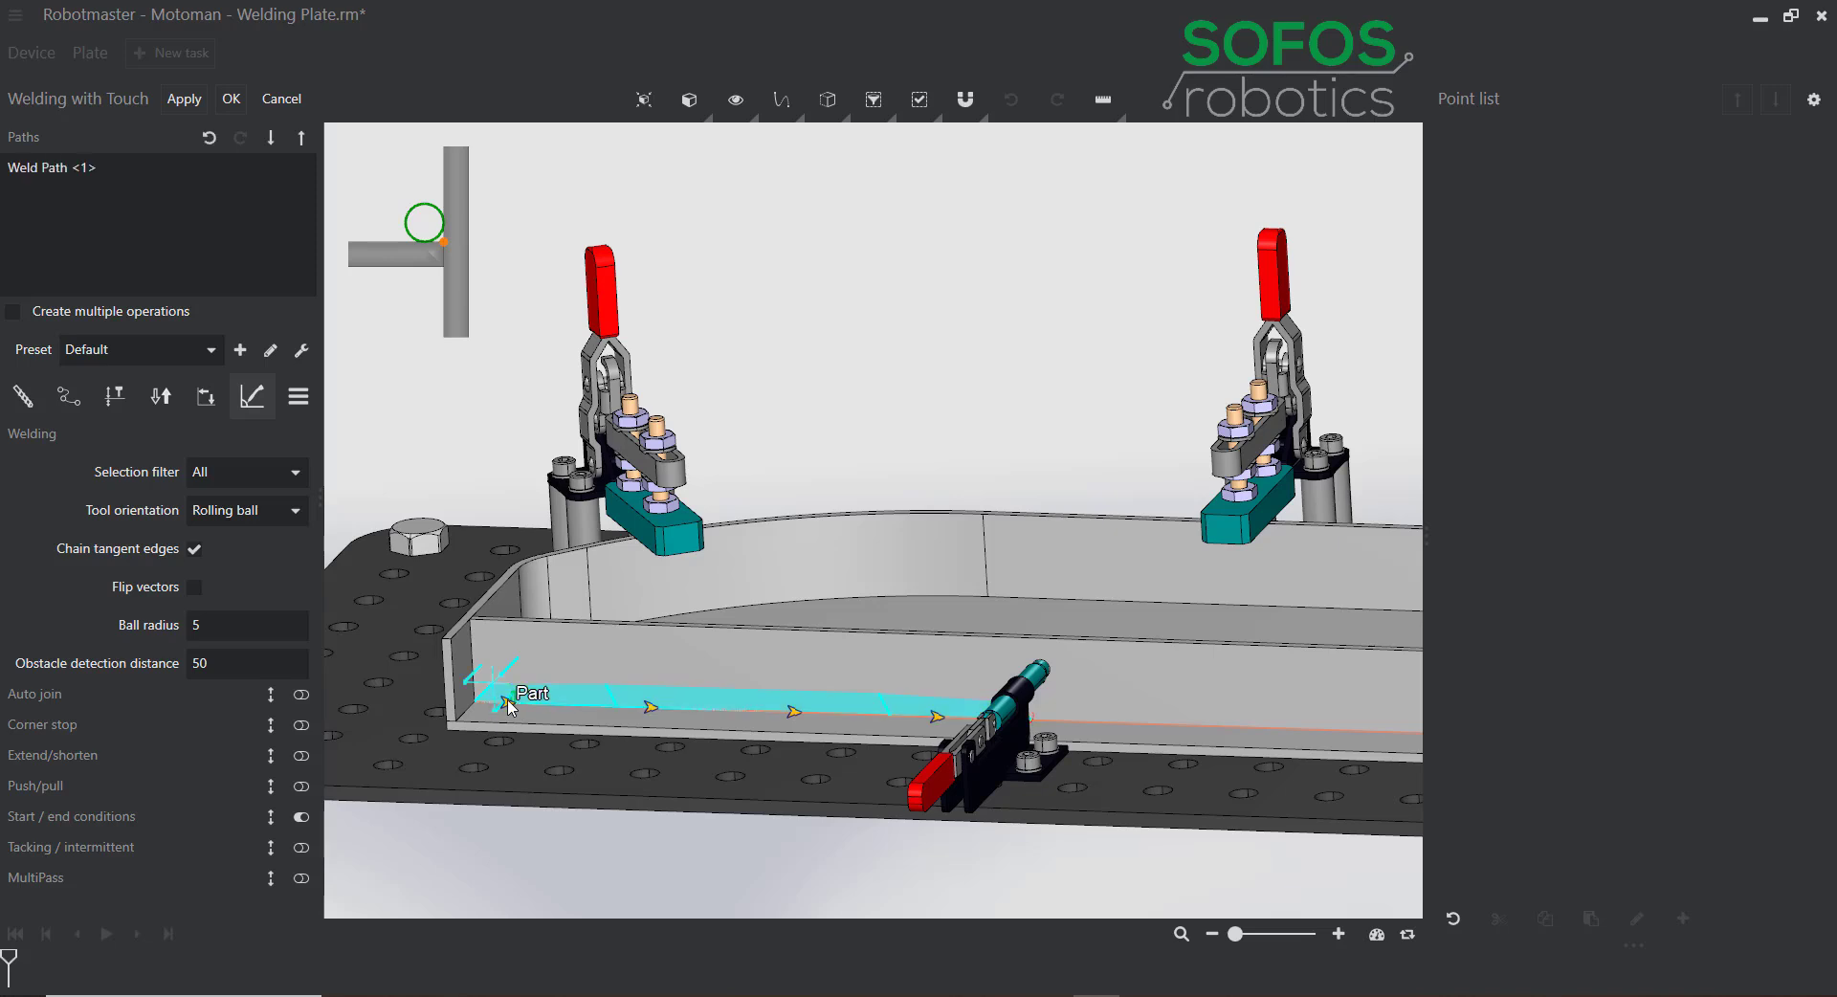
pyautogui.click(184, 99)
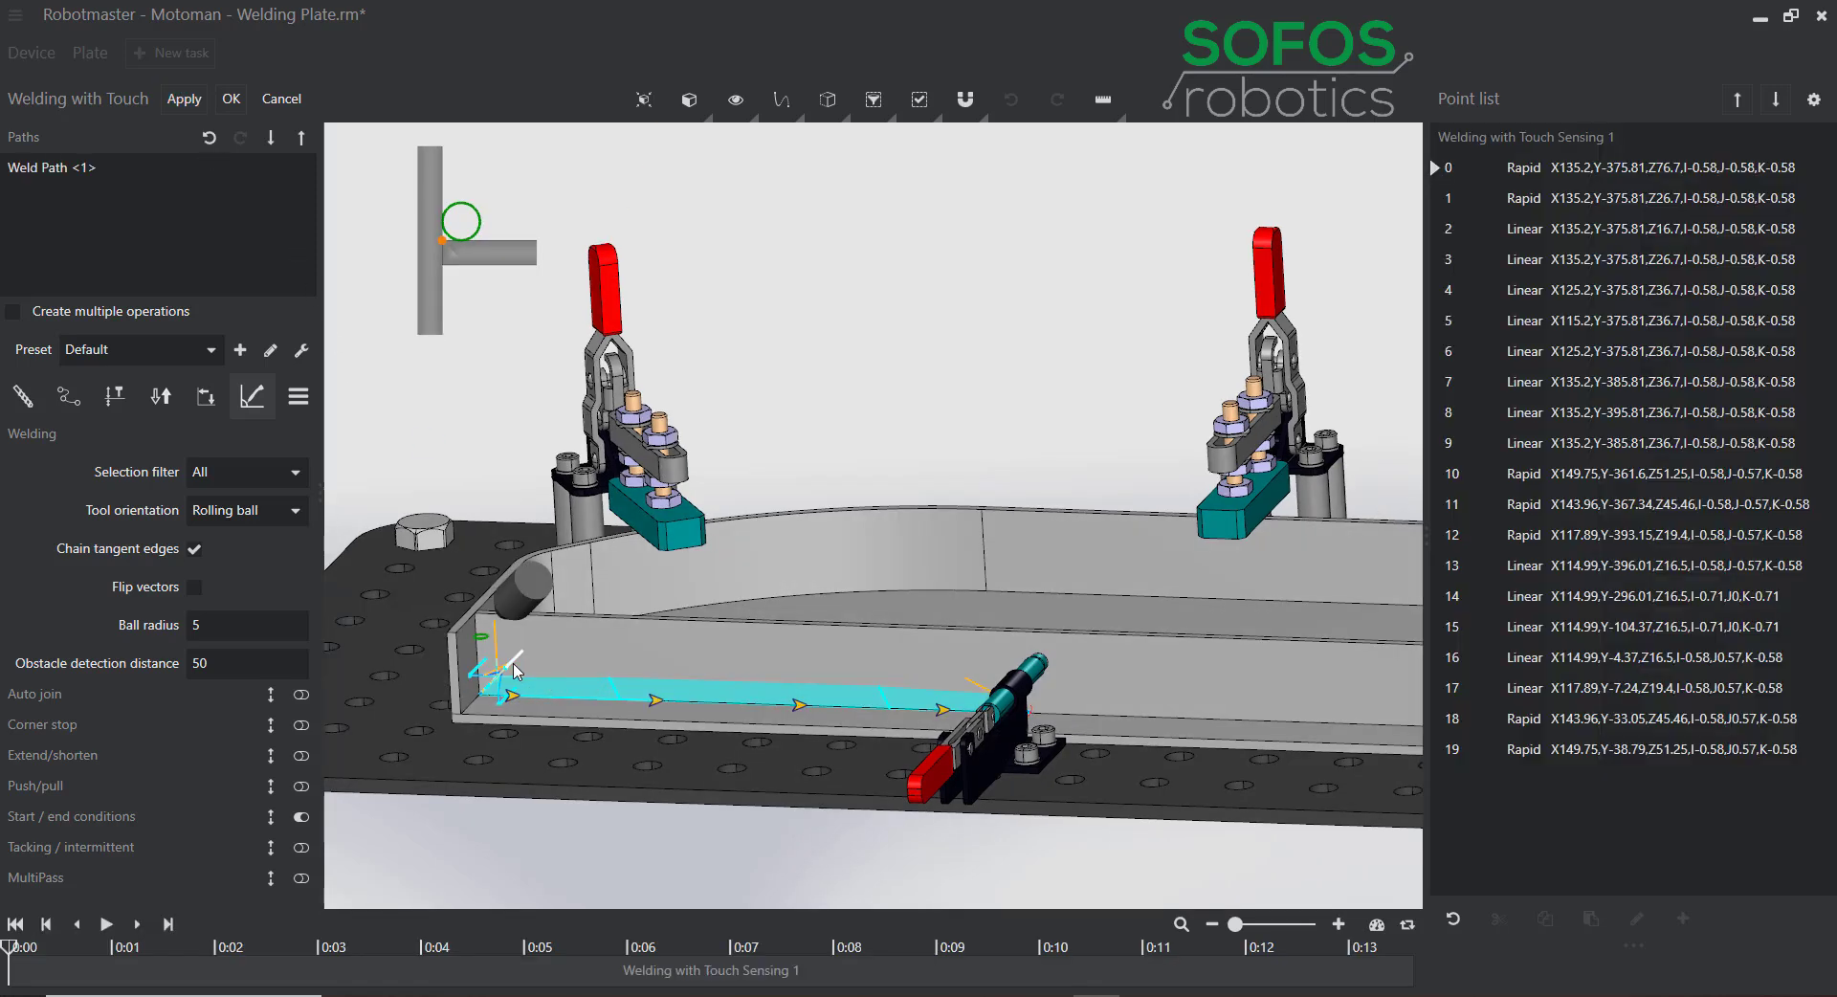
# Scrub through the simulation timeline to inspect the start touches and the weld motion along the front wall.
pyautogui.scroll(3, 514, 670)
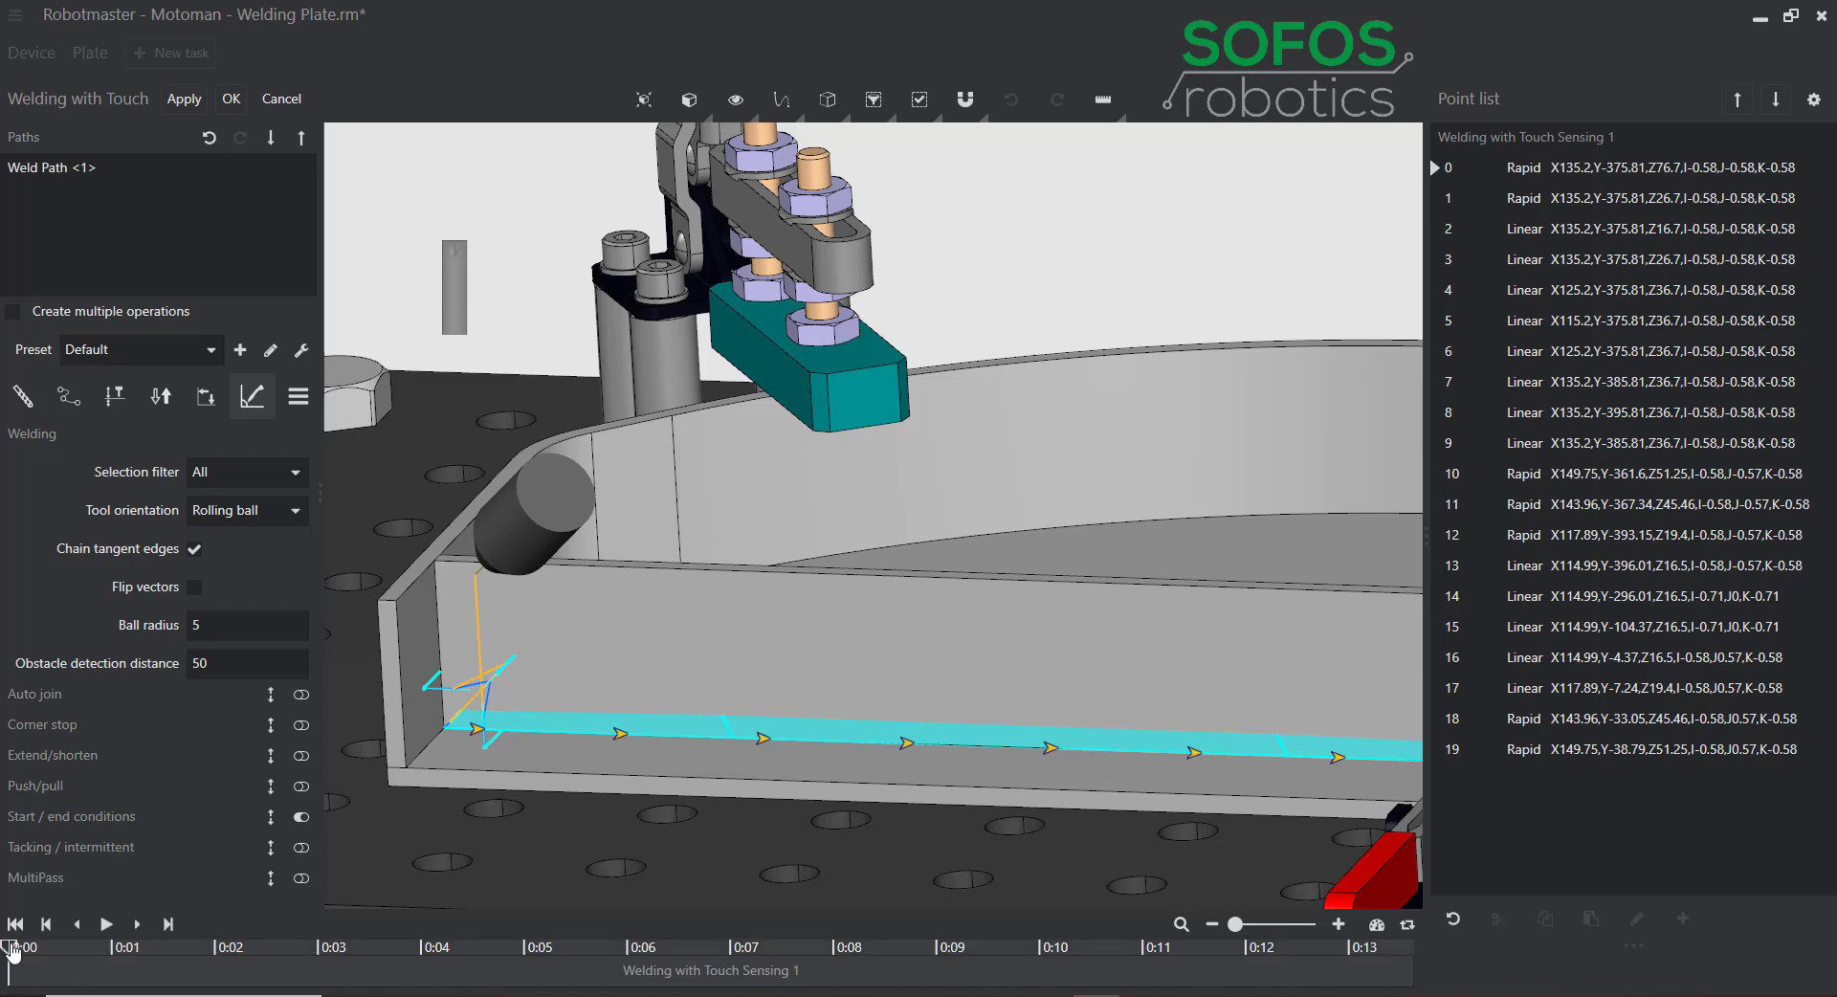
pyautogui.moveTo(17, 952)
pyautogui.mouseDown()
pyautogui.moveTo(927, 947)
pyautogui.moveTo(1081, 993)
pyautogui.mouseUp()
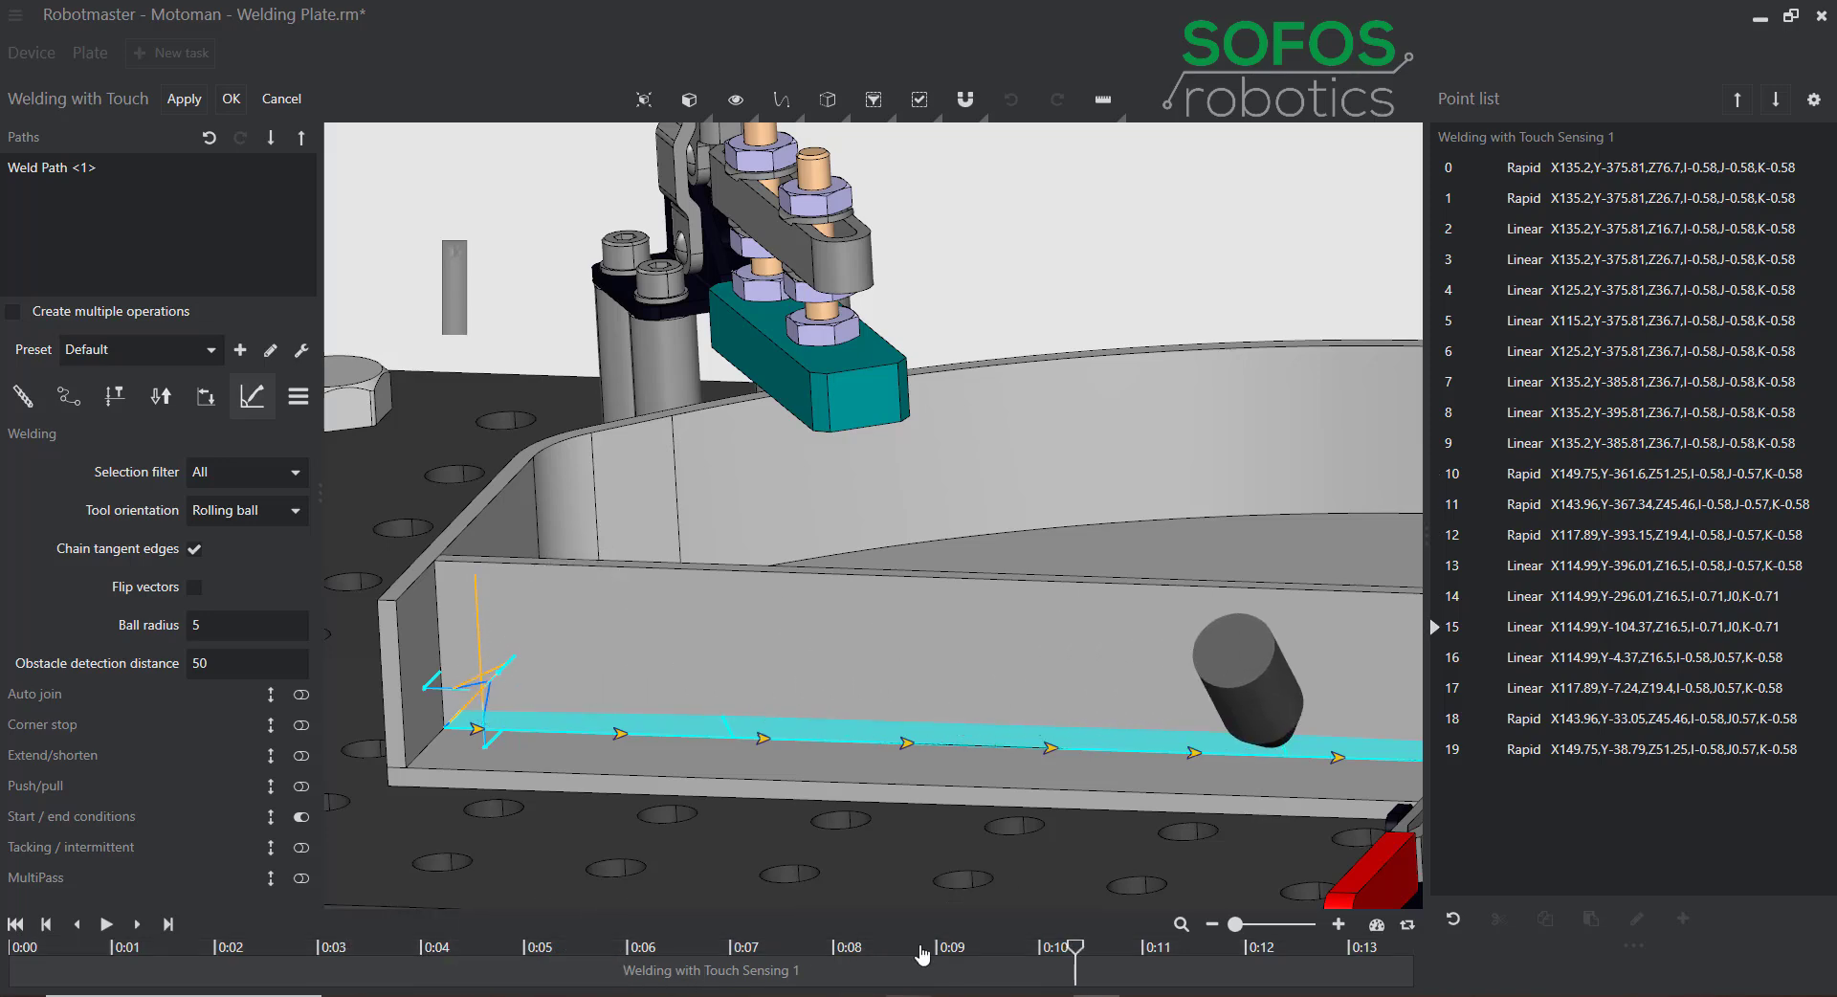
# Remove the weld path and discard the Welding with Touch Sensing operation.
pyautogui.scroll(-5, 932, 855)
pyautogui.moveTo(1160, 543); pyautogui.dragTo(933, 517, button='middle')
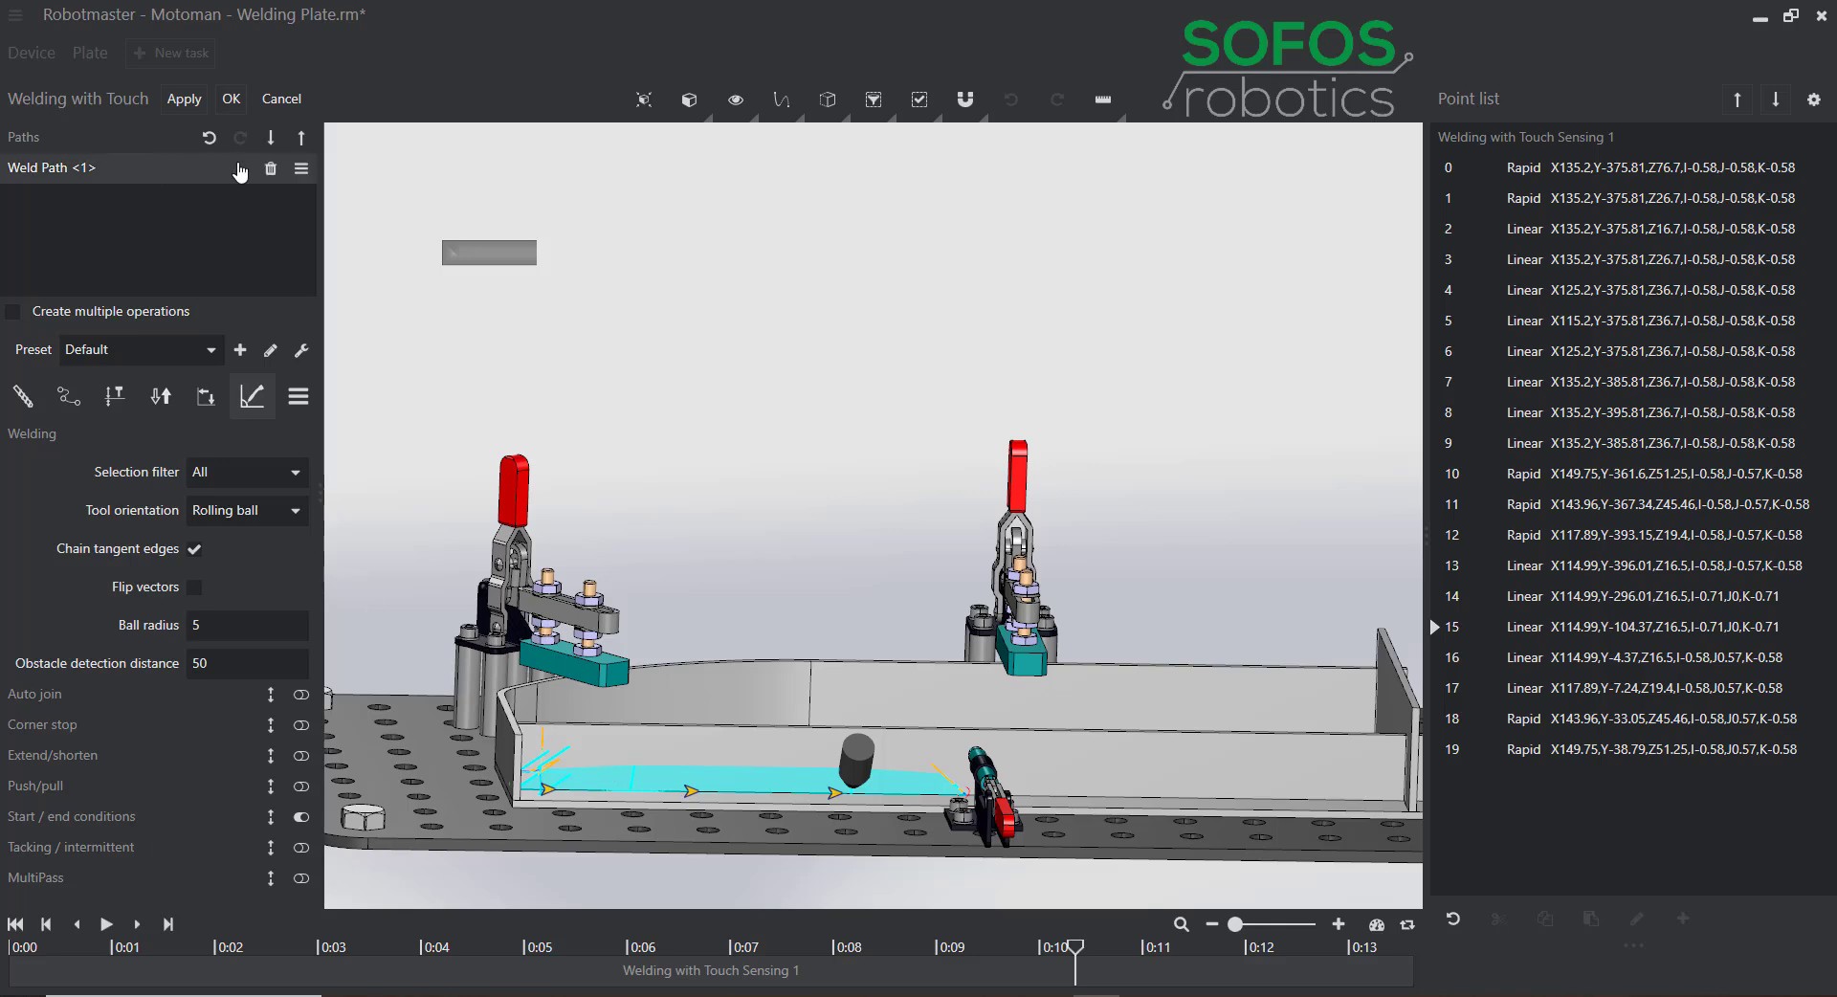
pyautogui.click(278, 169)
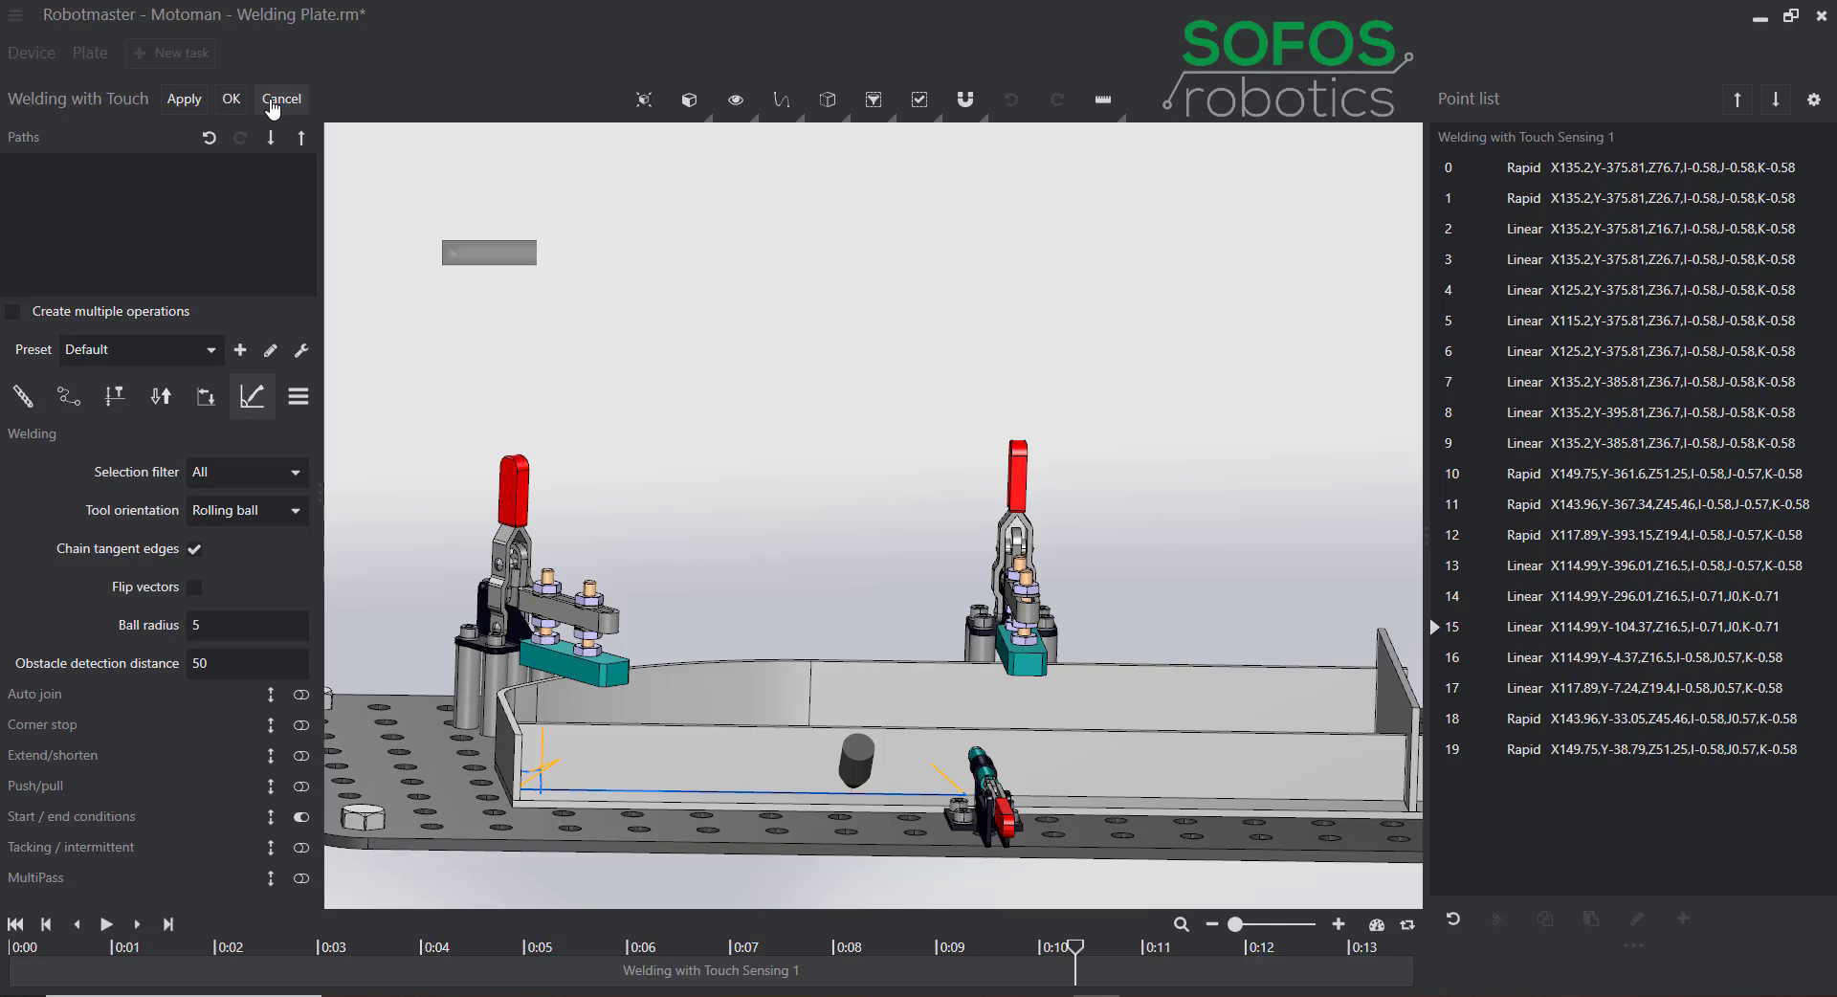
pyautogui.click(271, 102)
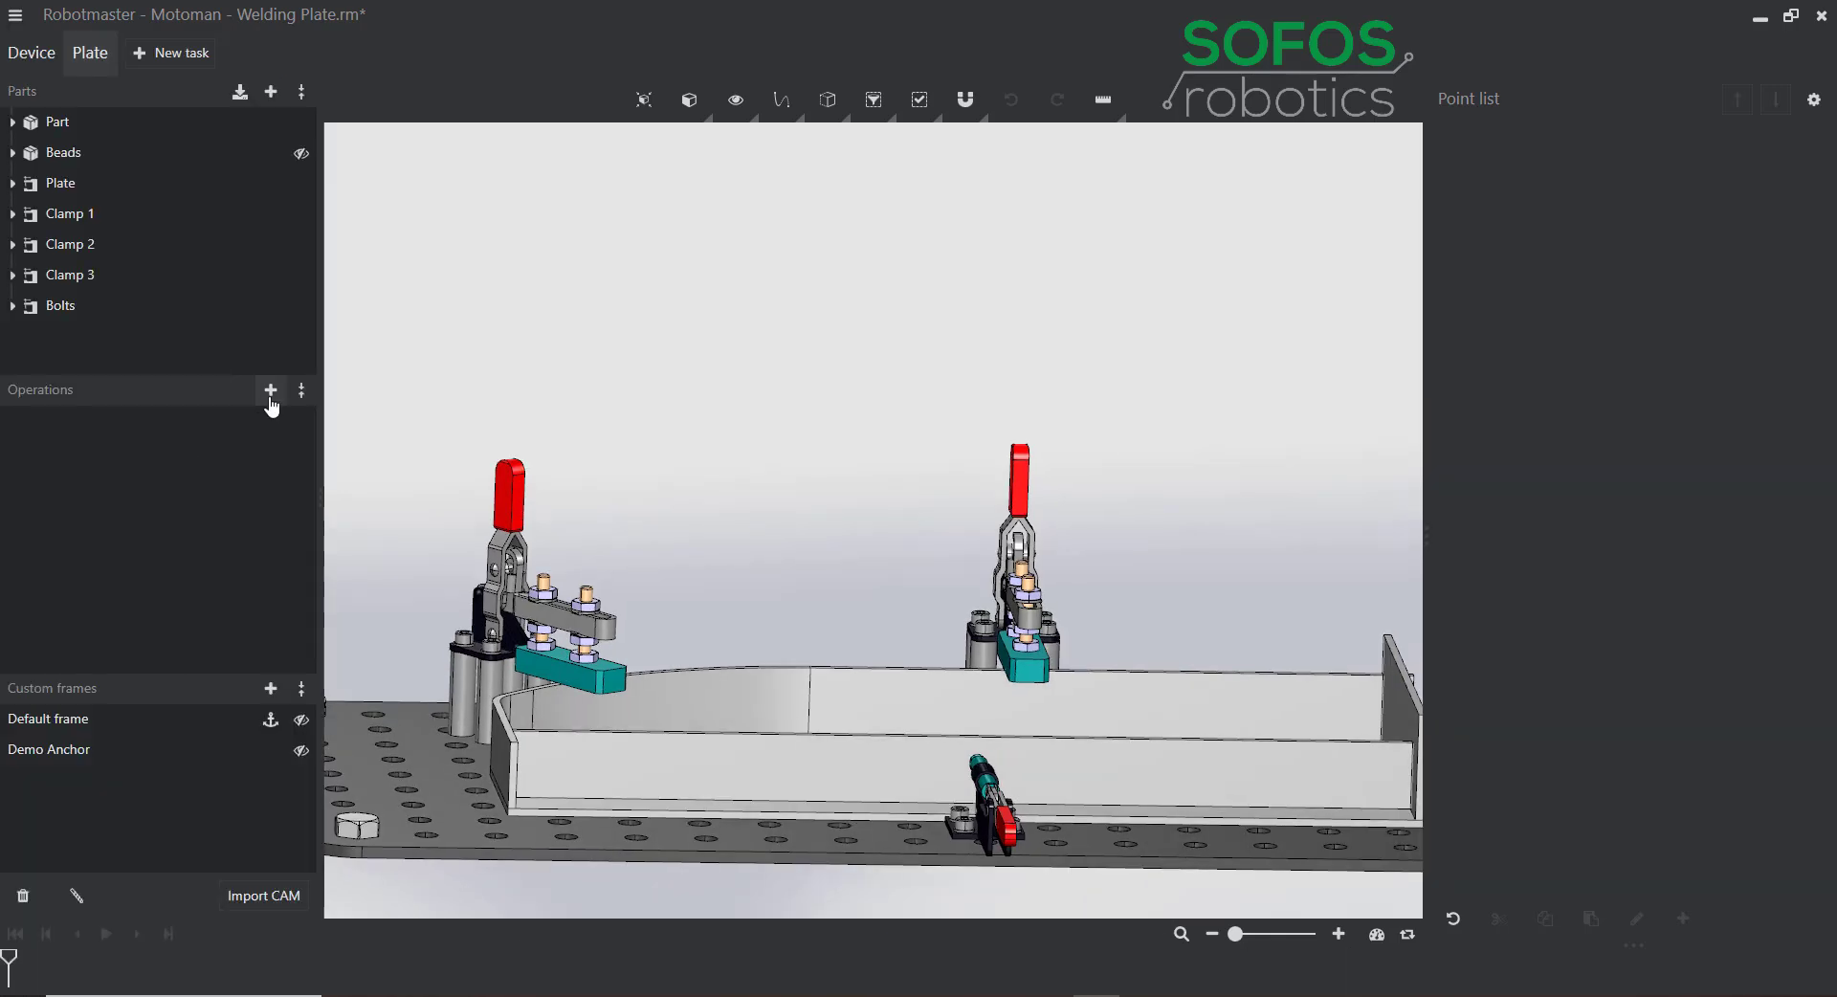
# Create a Touch Sensing operation with three wire touches on the front wall, end wall and base flange at the part's front corner.
pyautogui.click(271, 391)
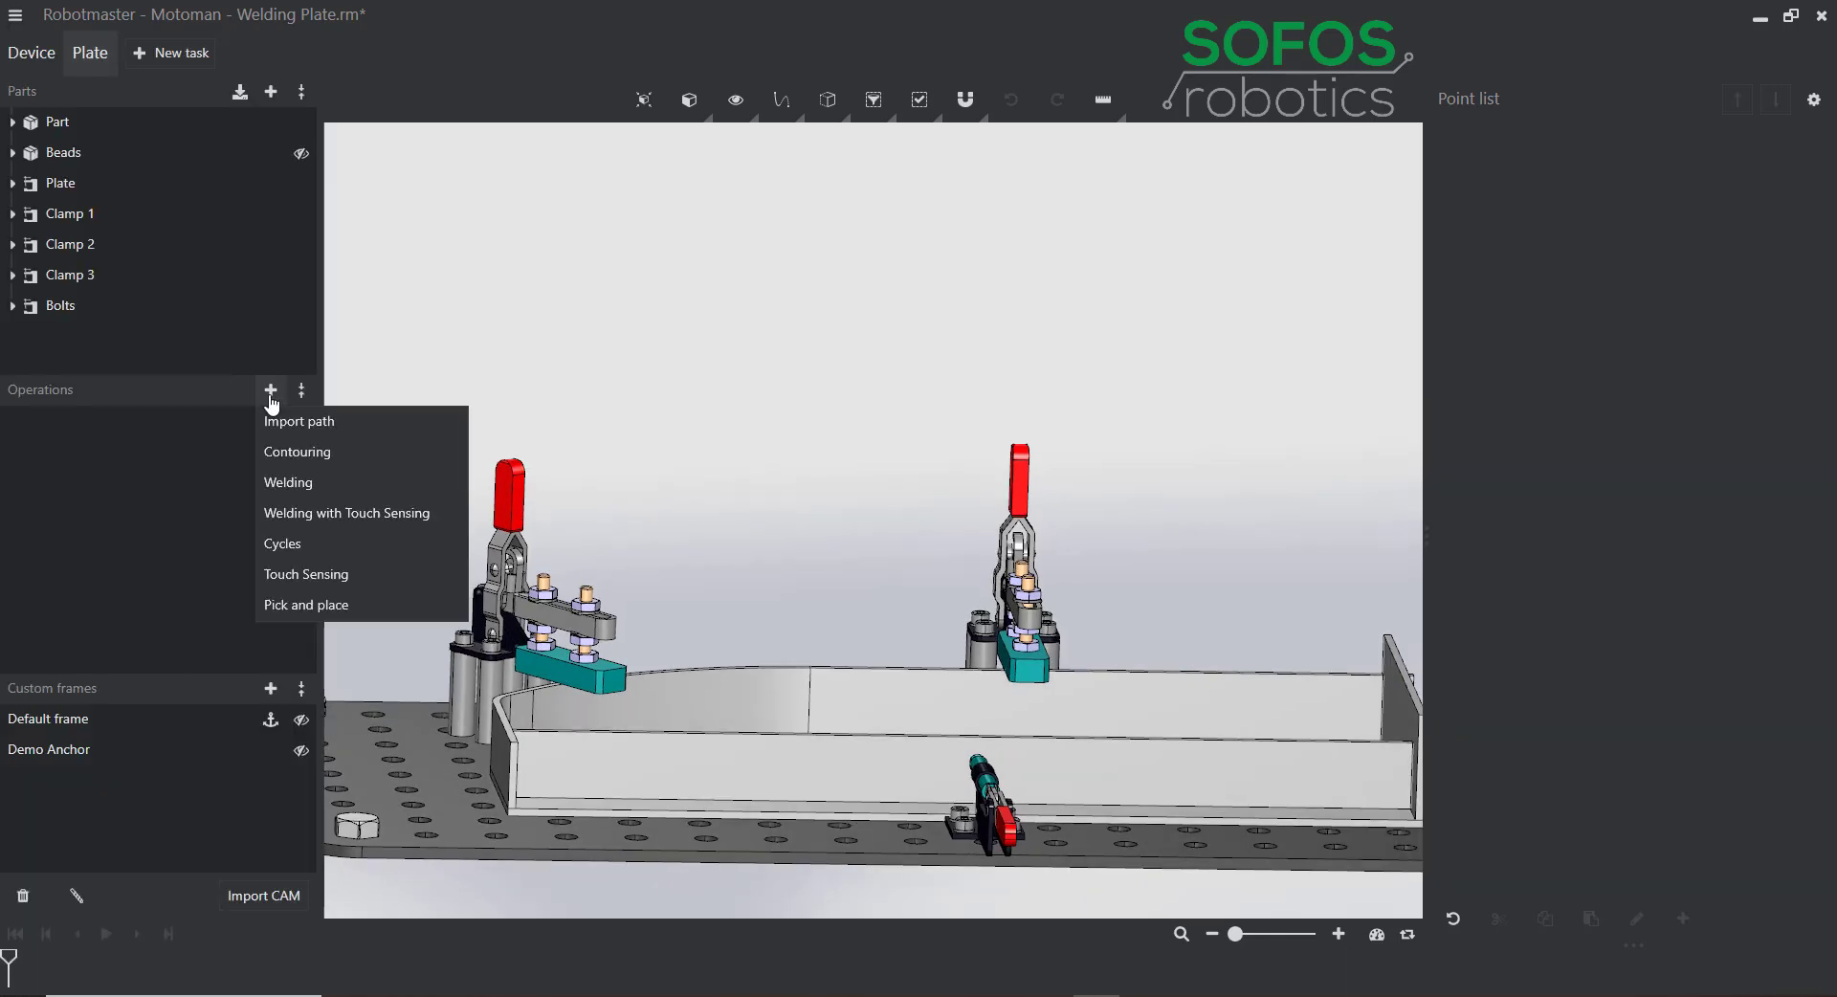
pyautogui.click(307, 574)
pyautogui.moveTo(415, 451); pyautogui.dragTo(460, 449, button='middle')
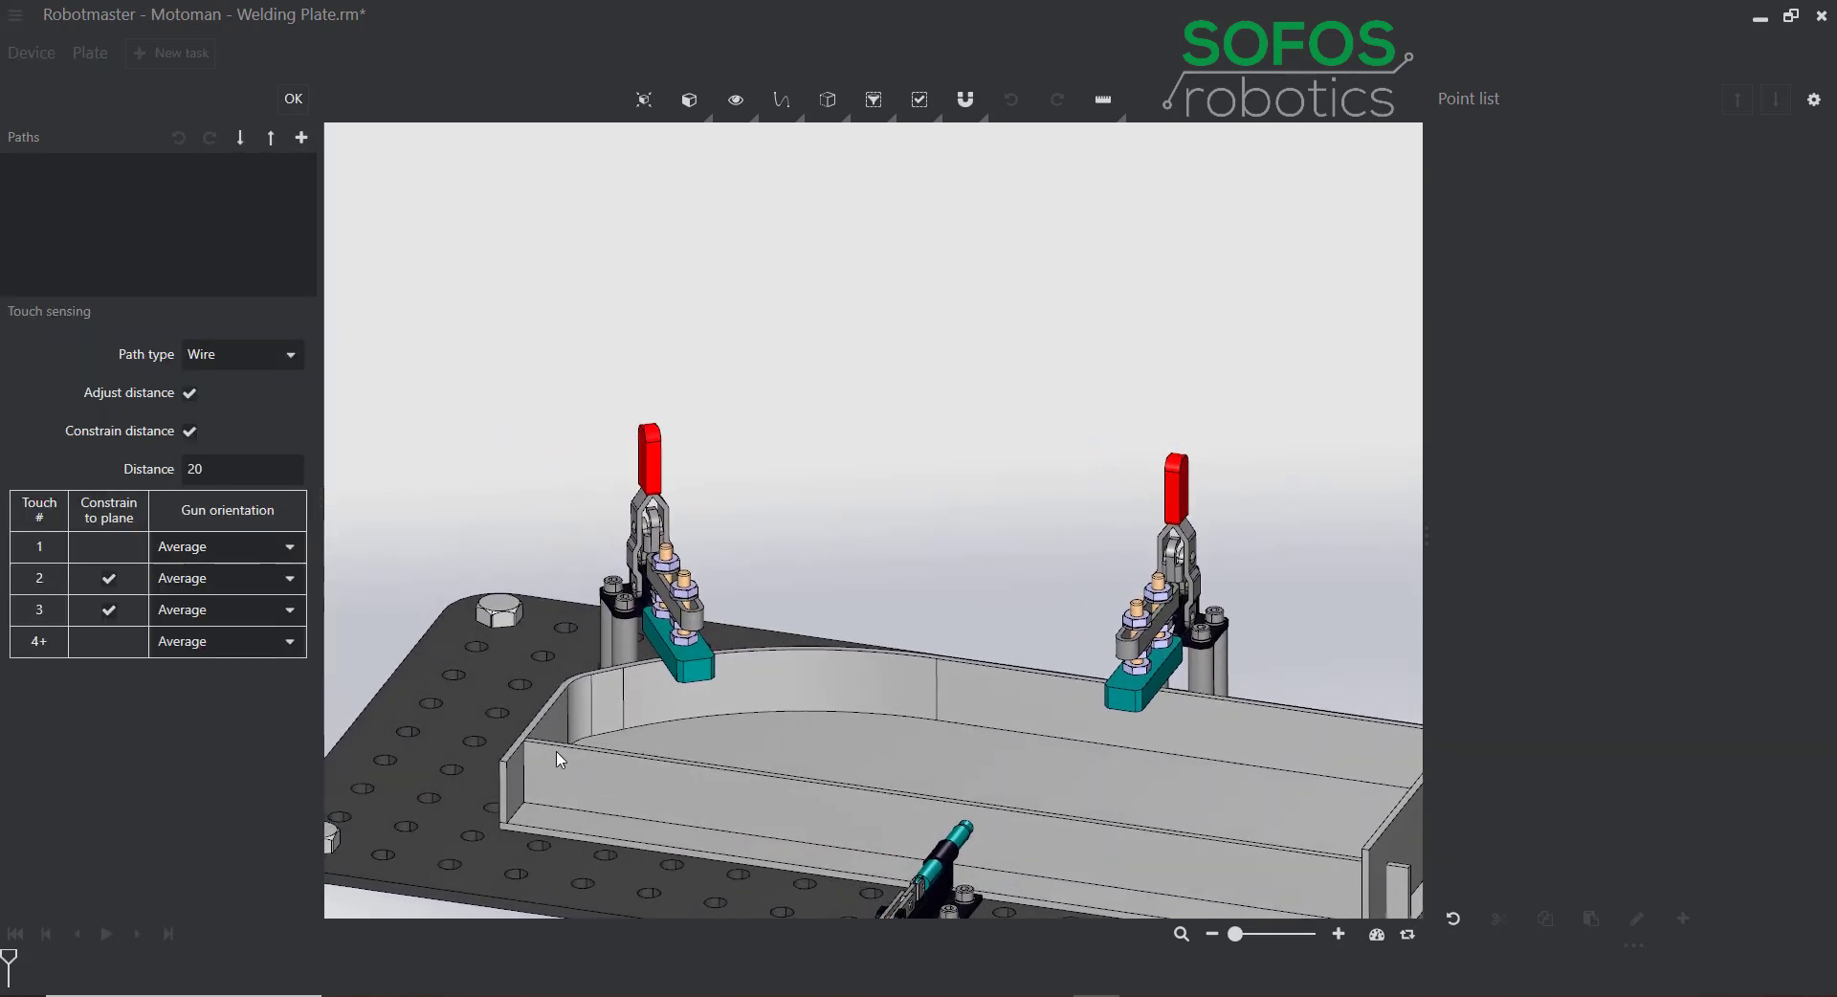
pyautogui.scroll(3, 554, 802)
pyautogui.click(542, 797)
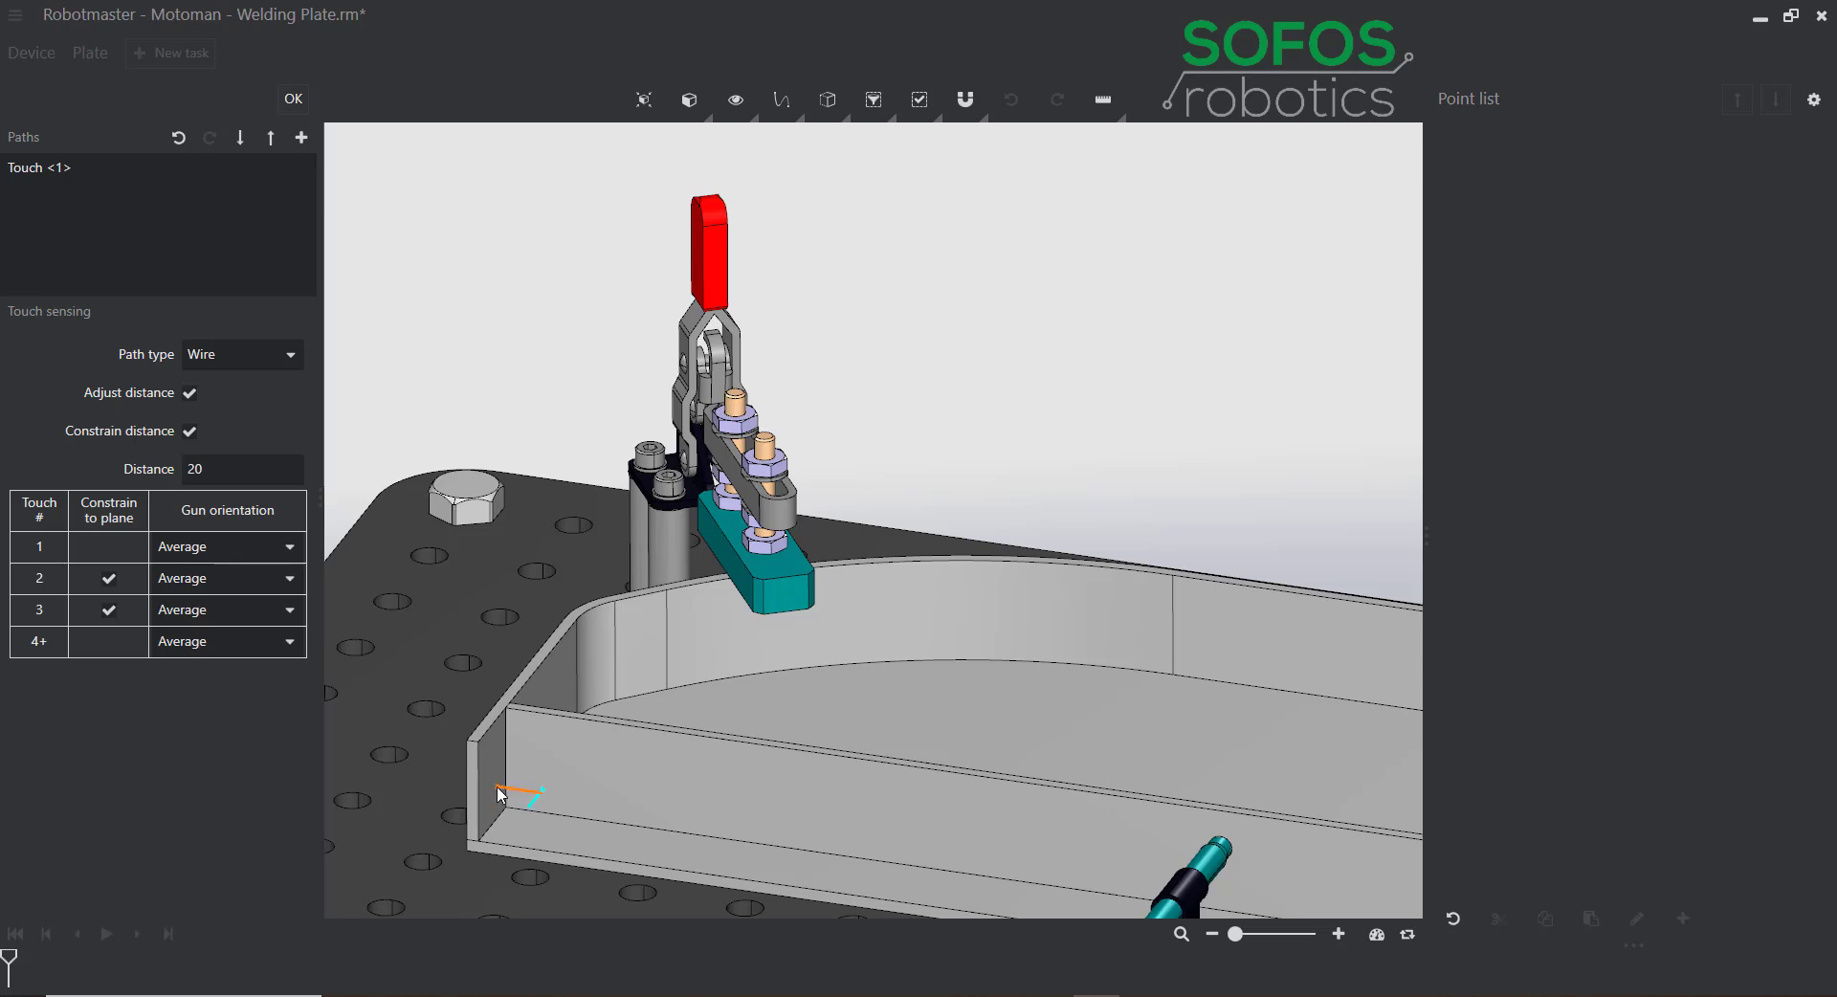
pyautogui.click(502, 796)
pyautogui.click(524, 828)
pyautogui.click(293, 100)
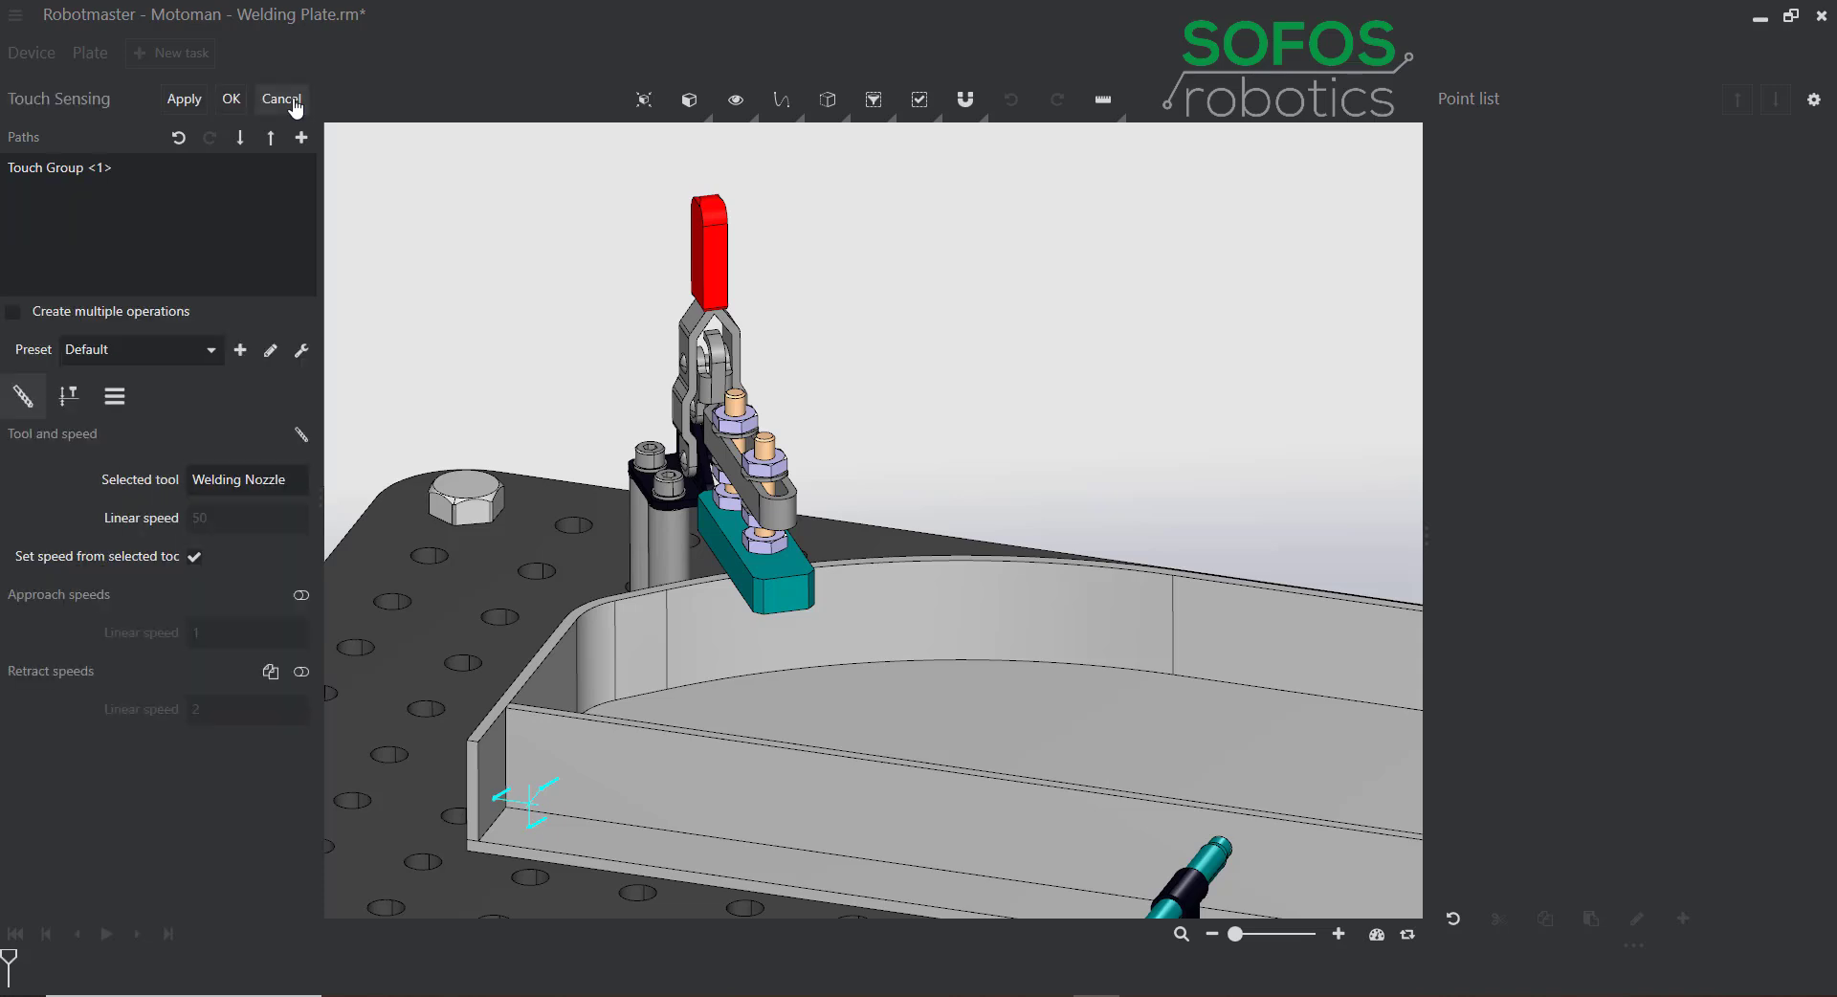
pyautogui.click(231, 100)
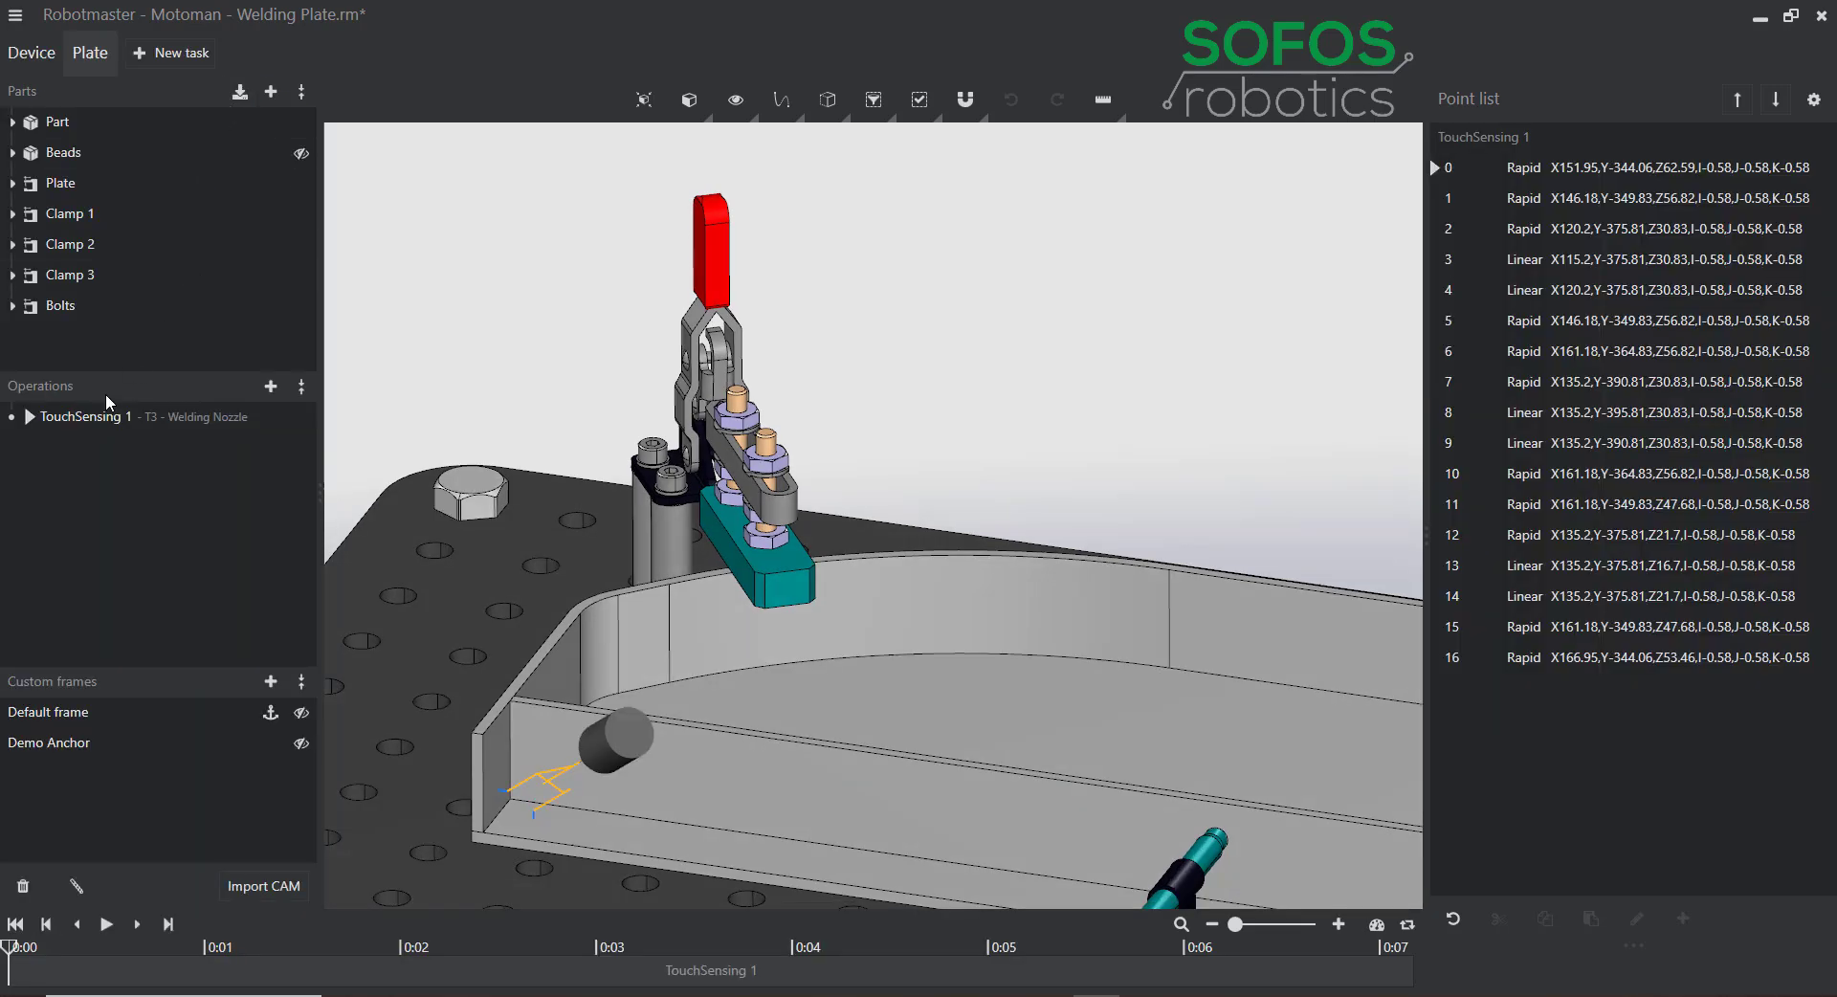
# Start a Welding operation and review the choices for its touch sensing reference.
pyautogui.moveTo(111, 433)
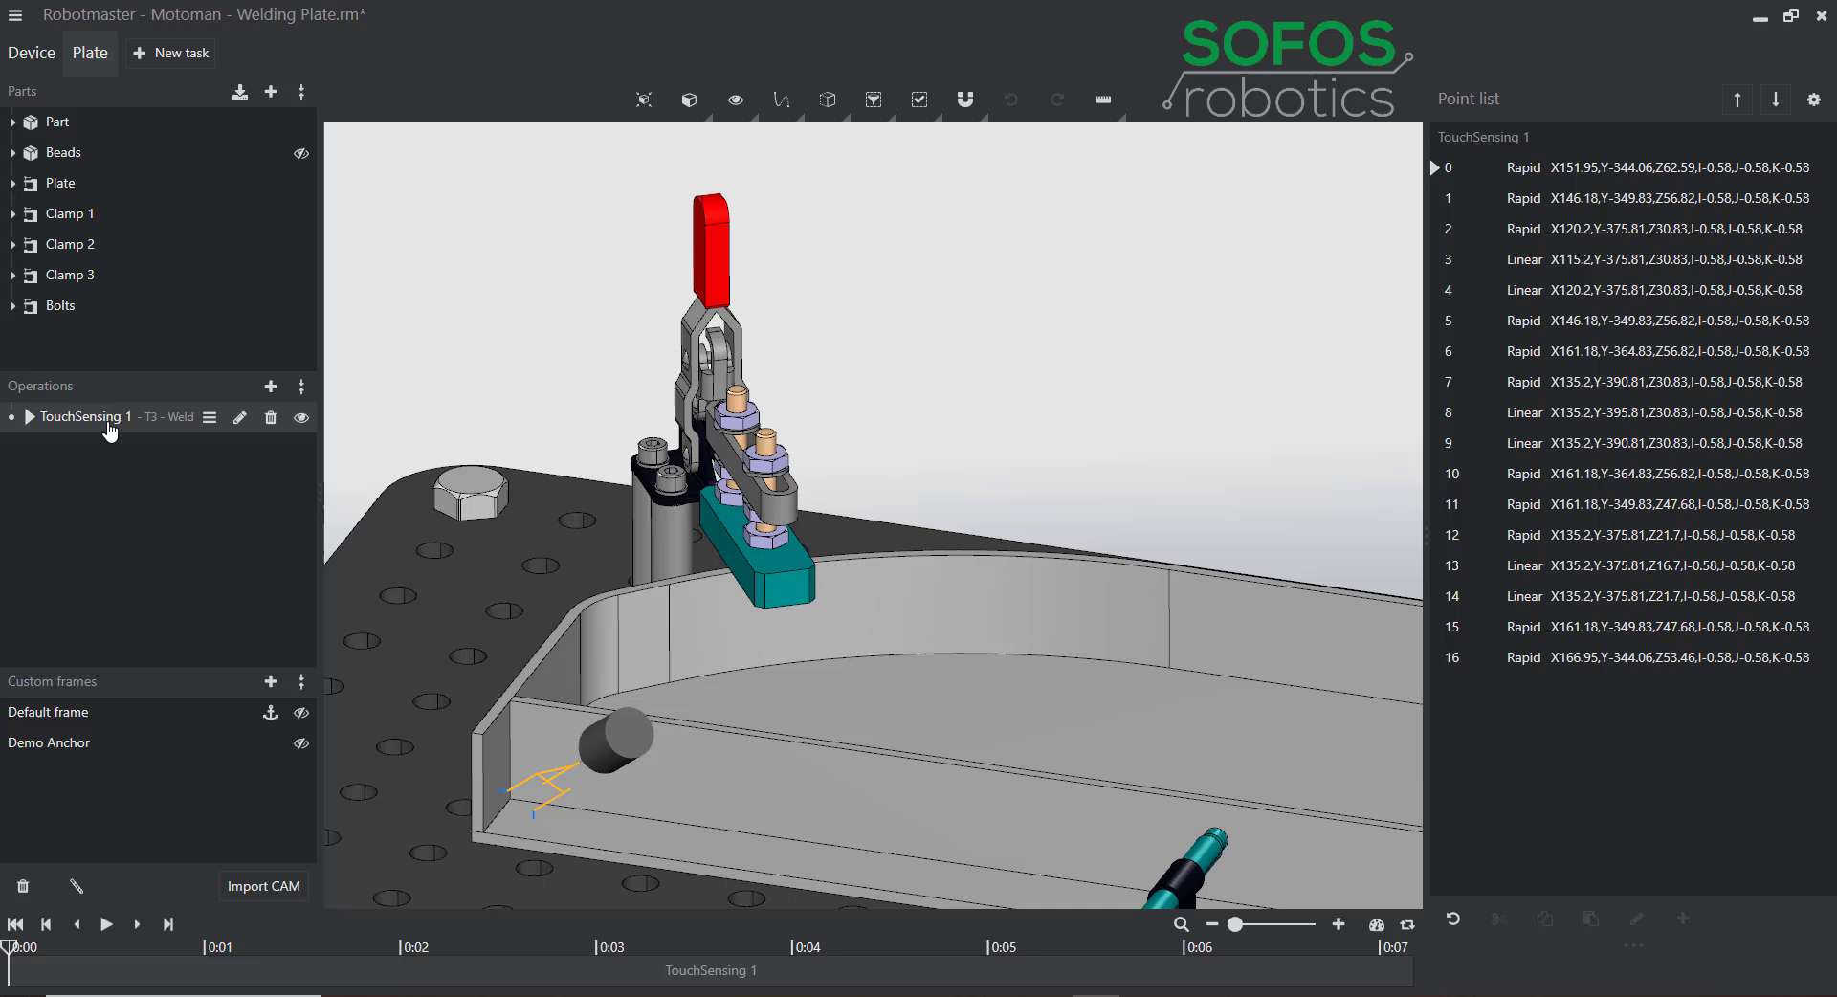
pyautogui.click(271, 386)
pyautogui.click(286, 477)
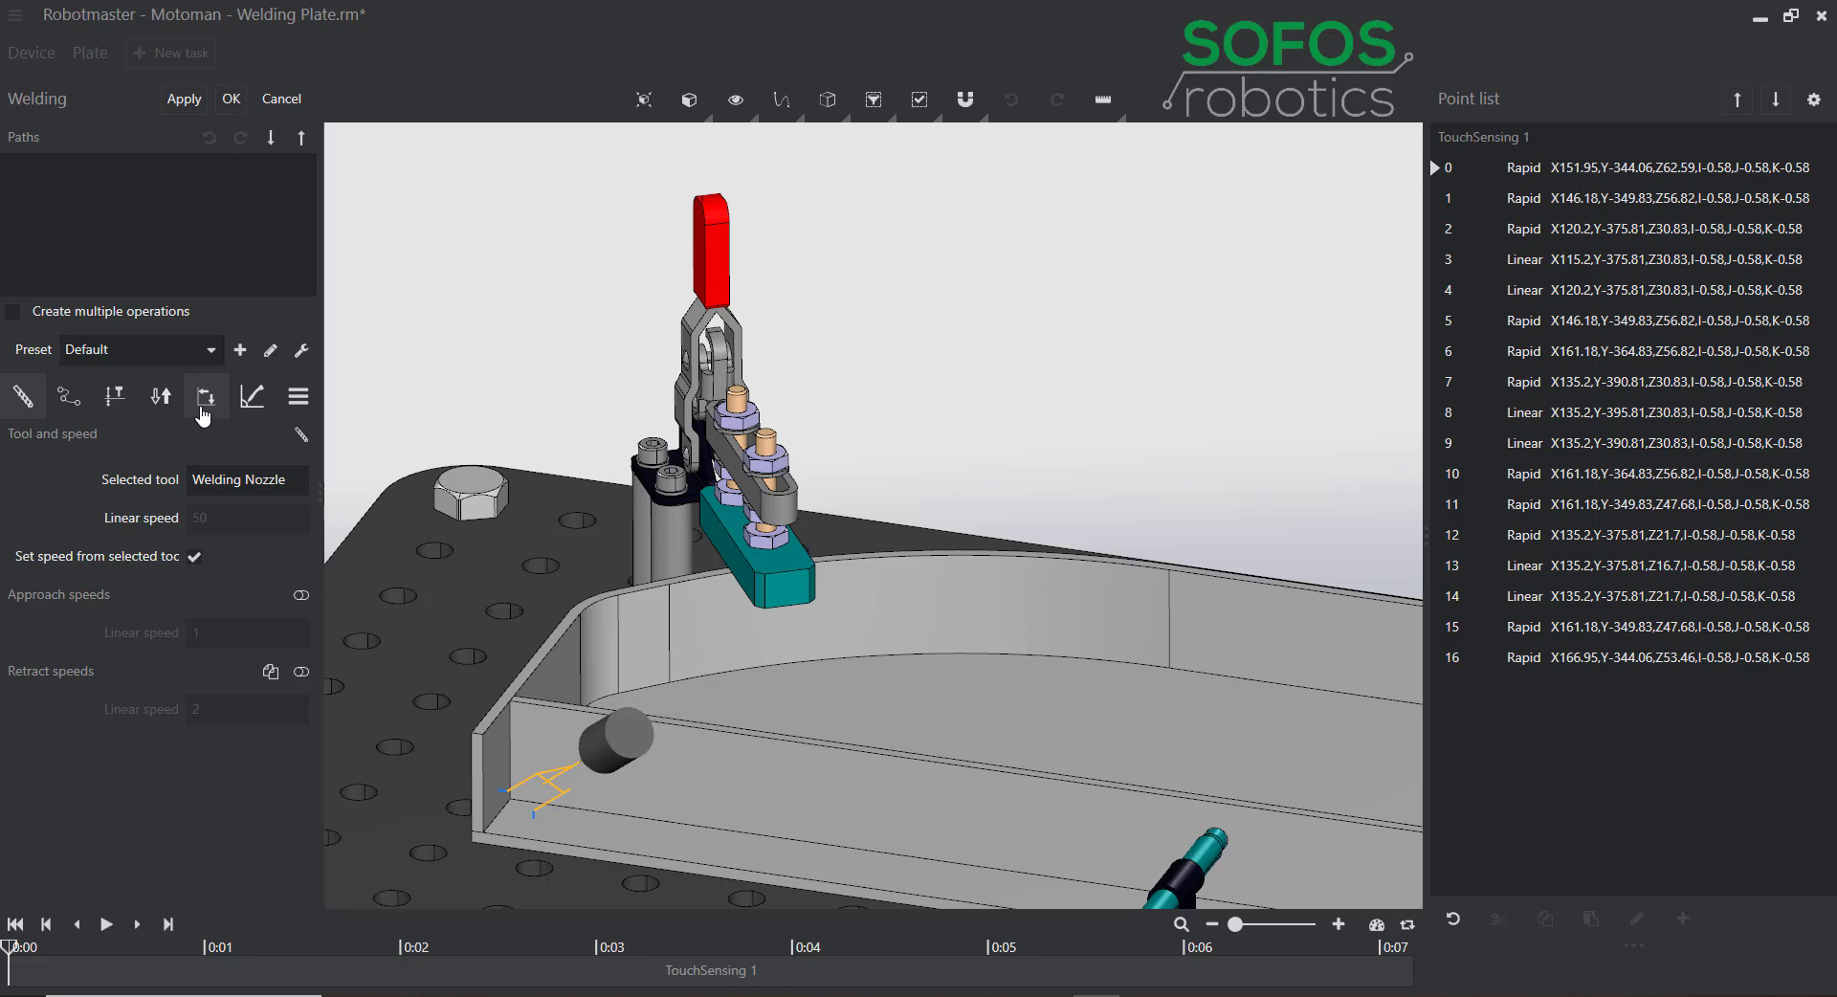
pyautogui.click(203, 417)
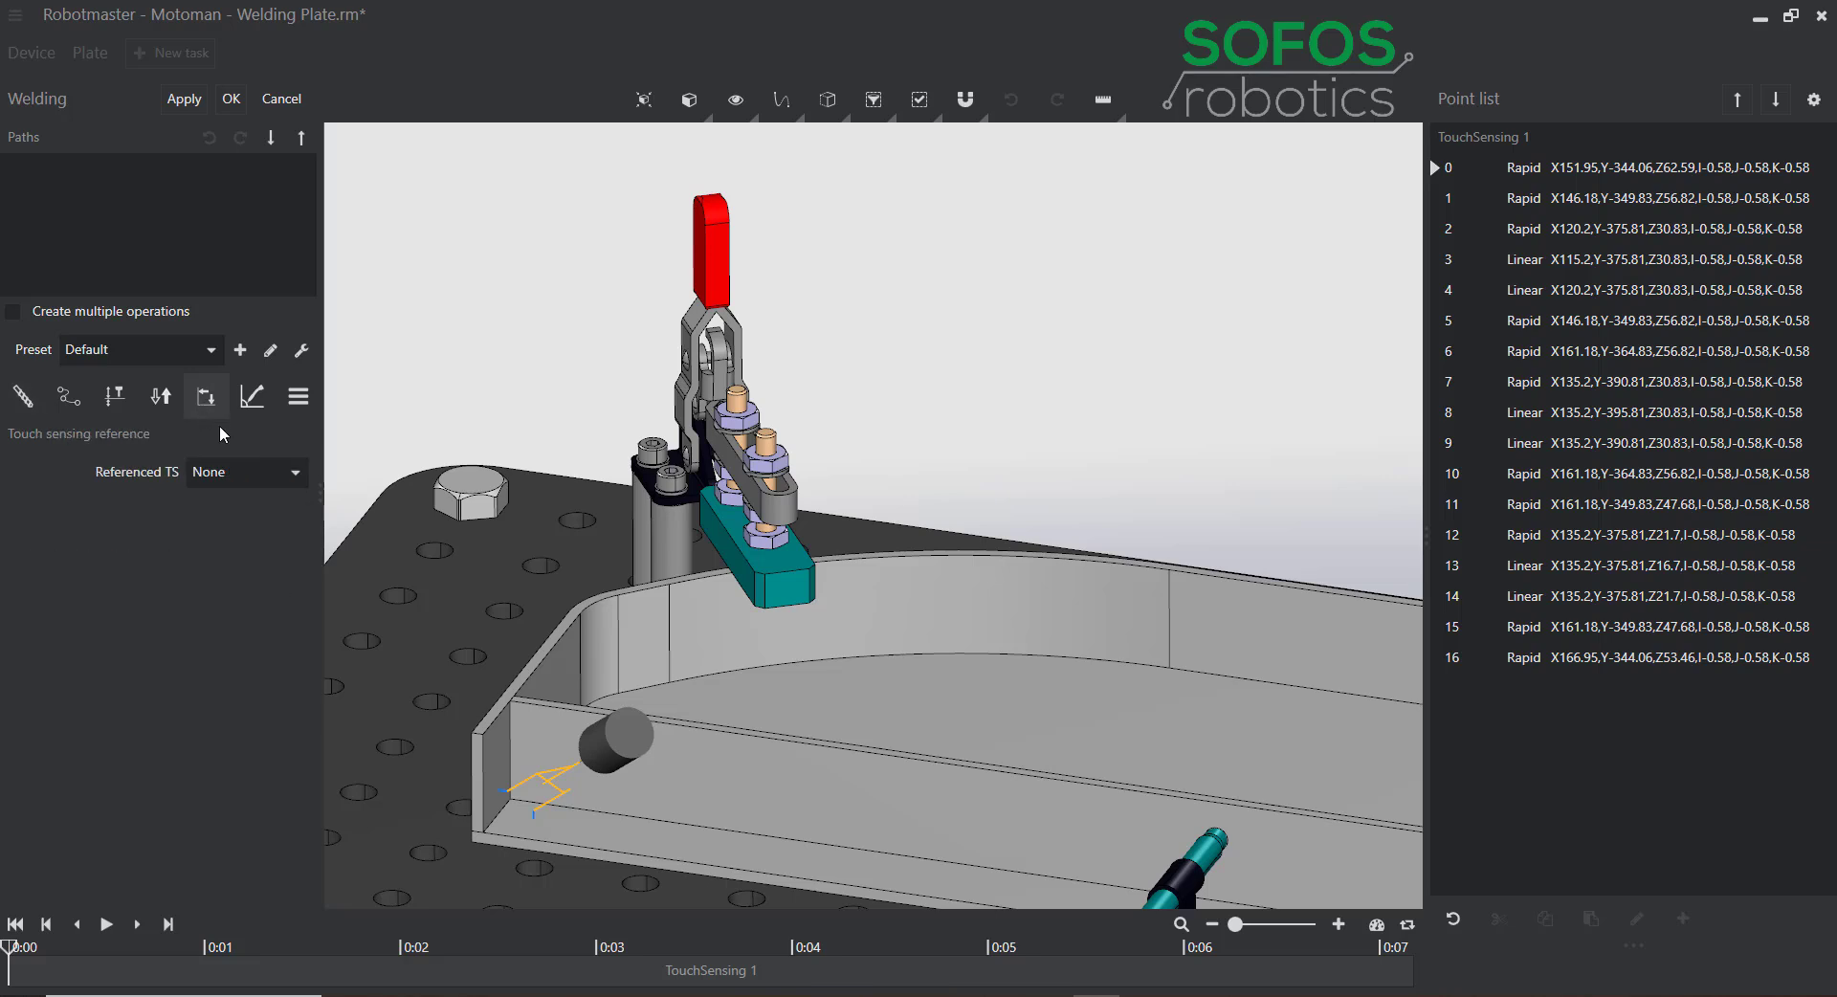
pyautogui.click(293, 473)
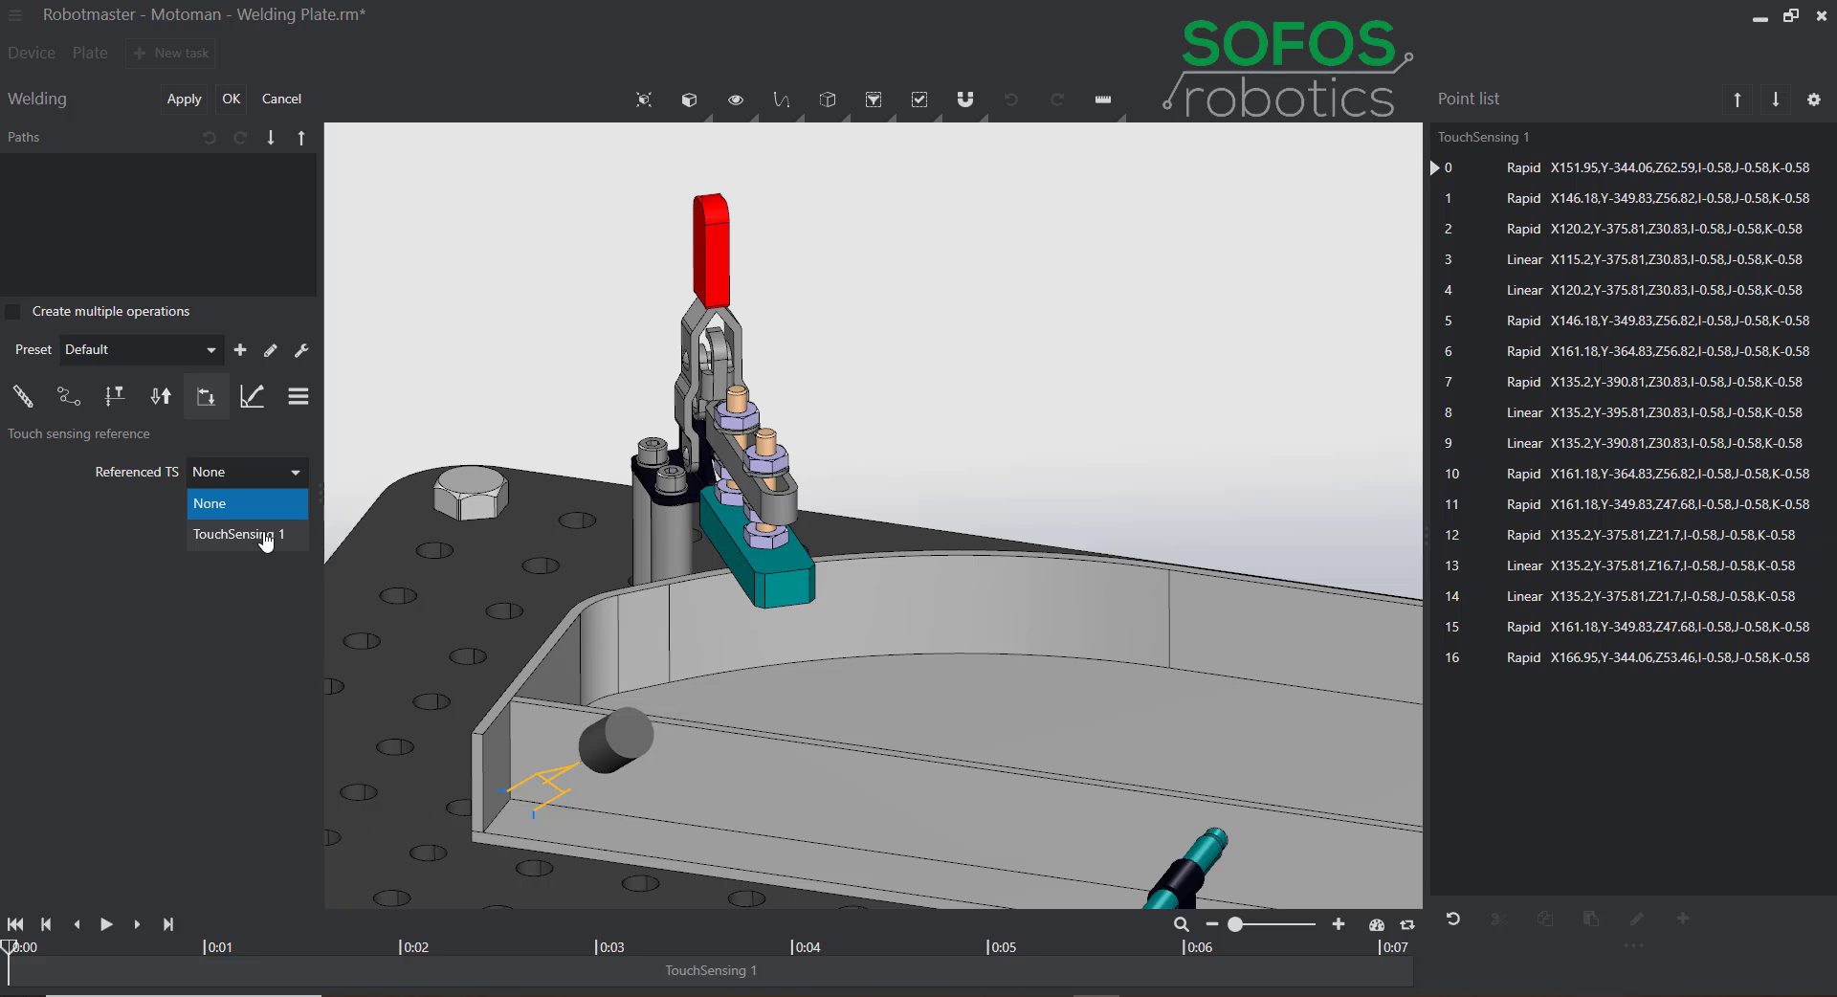
pyautogui.click(297, 473)
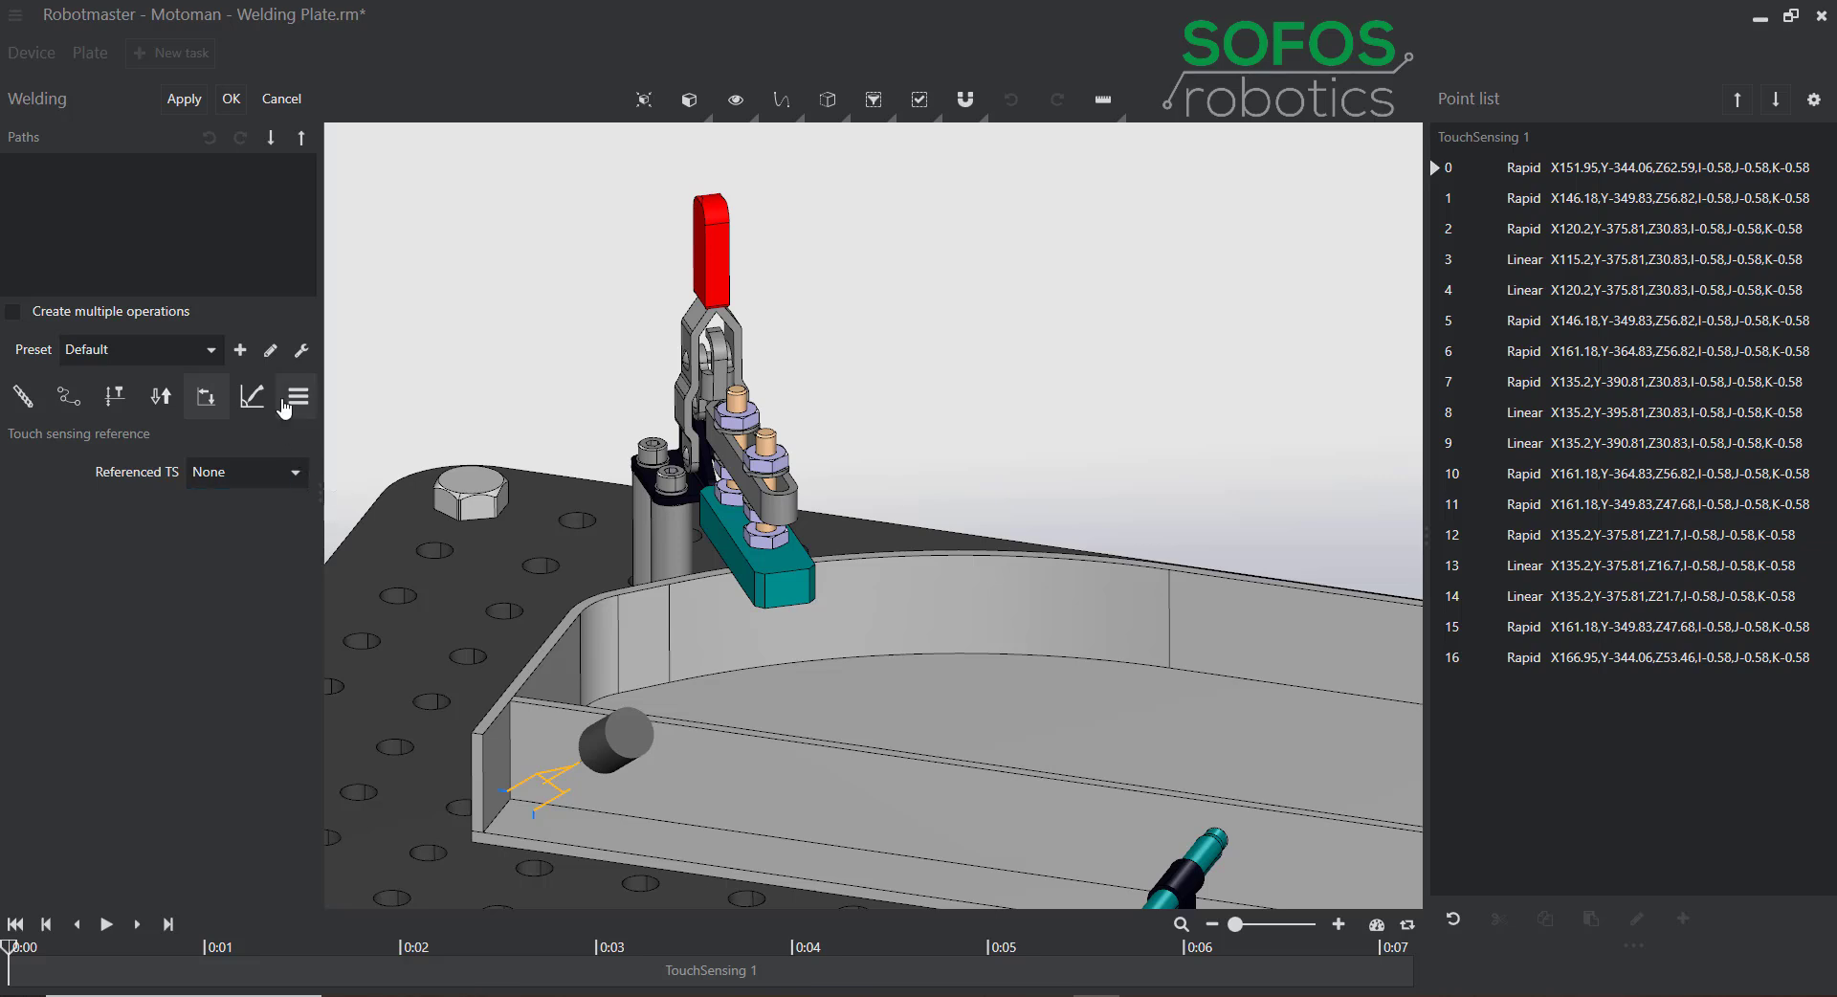
# Discard the open Welding operation and delete the TouchSensing 1 operation.
pyautogui.click(281, 100)
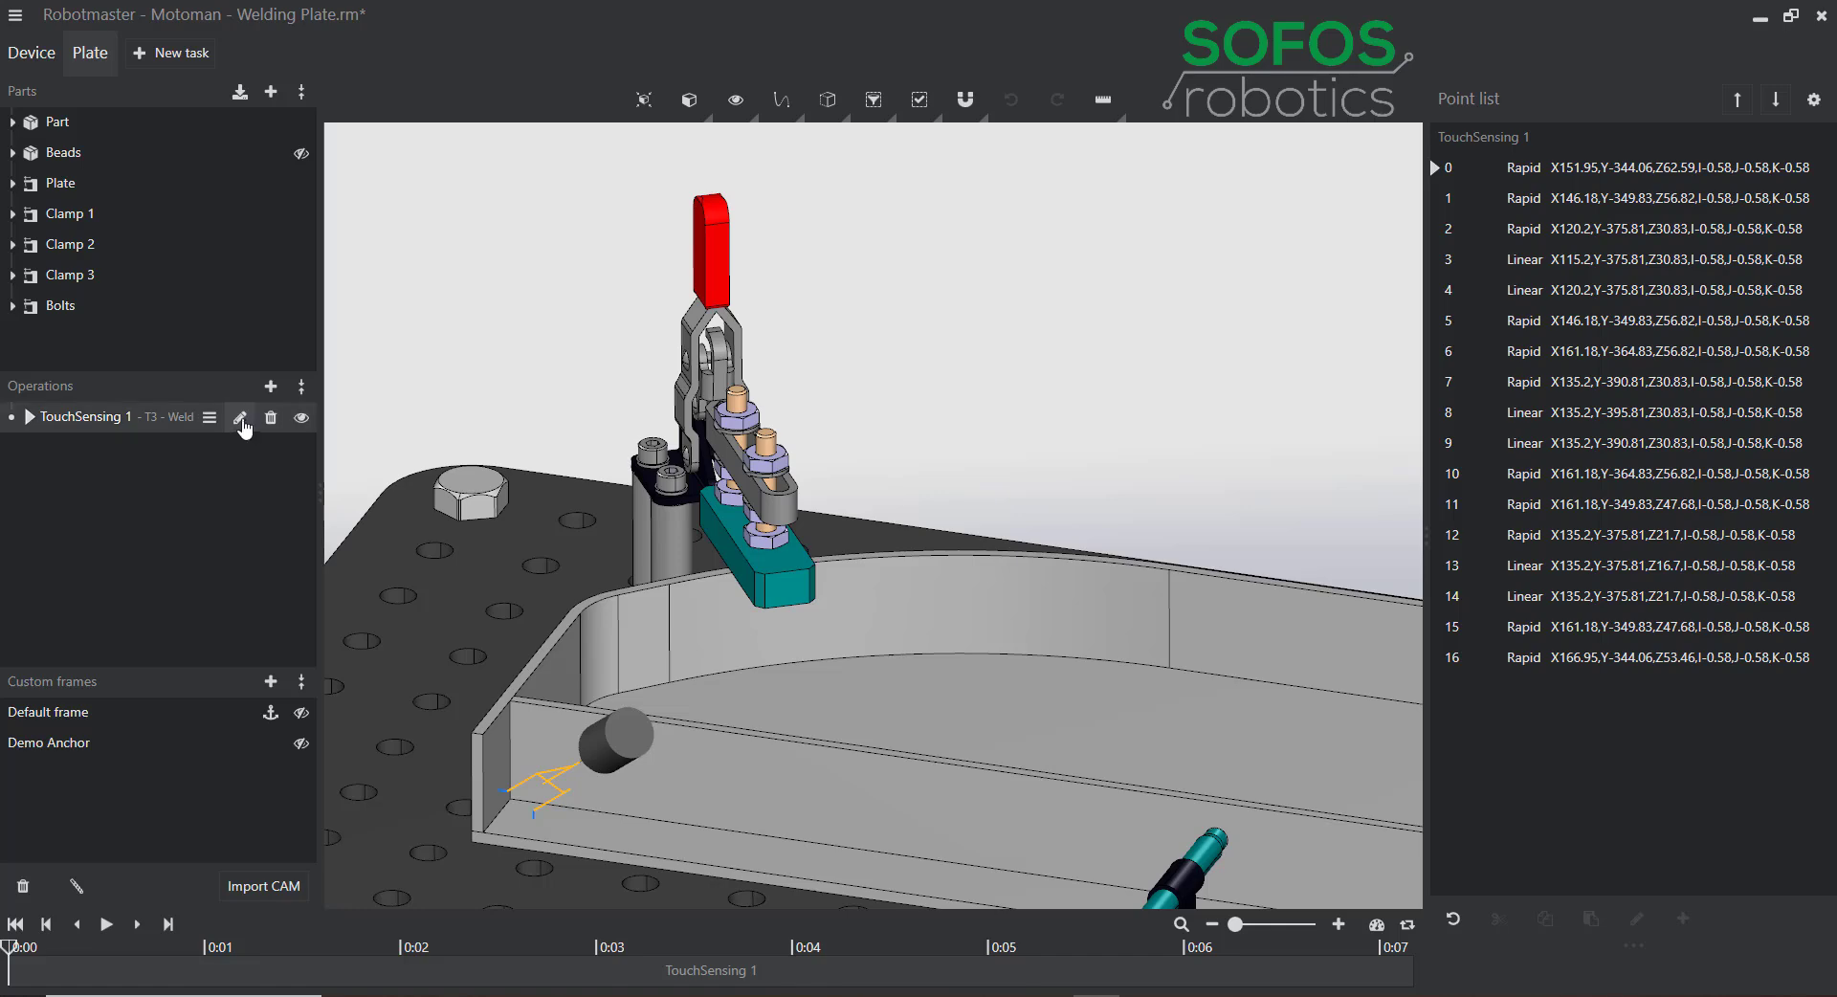
pyautogui.click(270, 418)
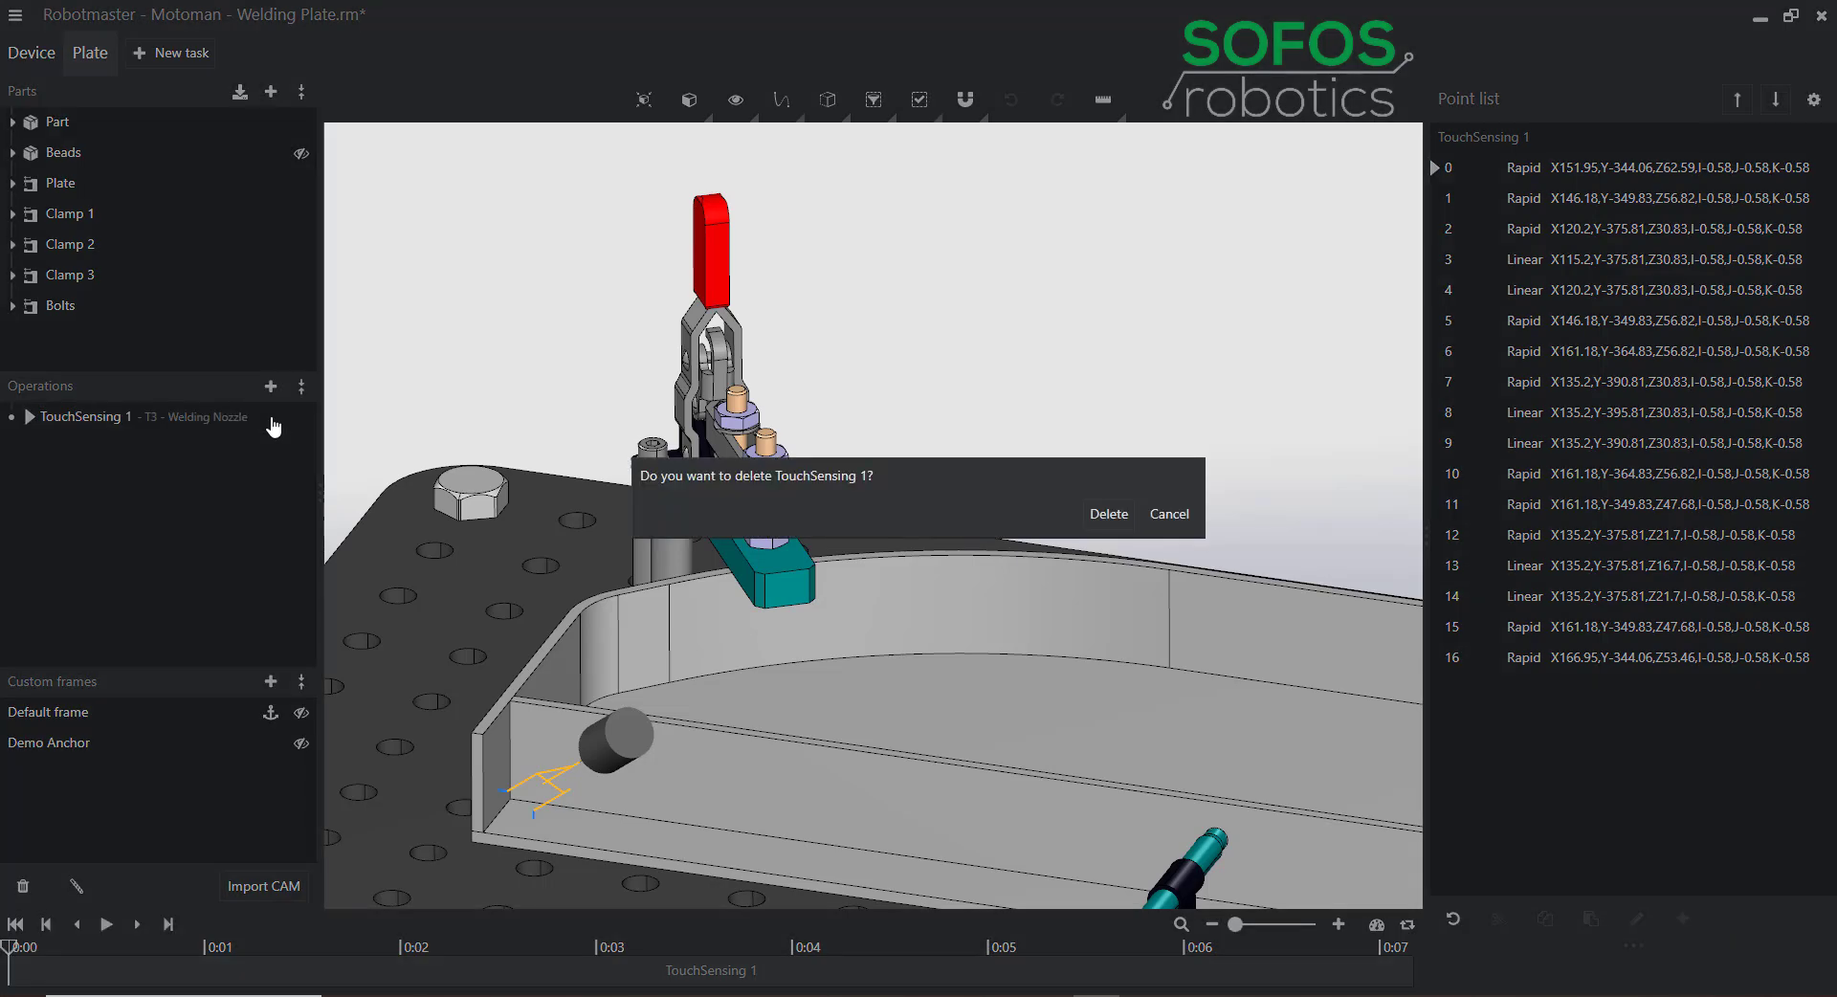
pyautogui.click(1110, 514)
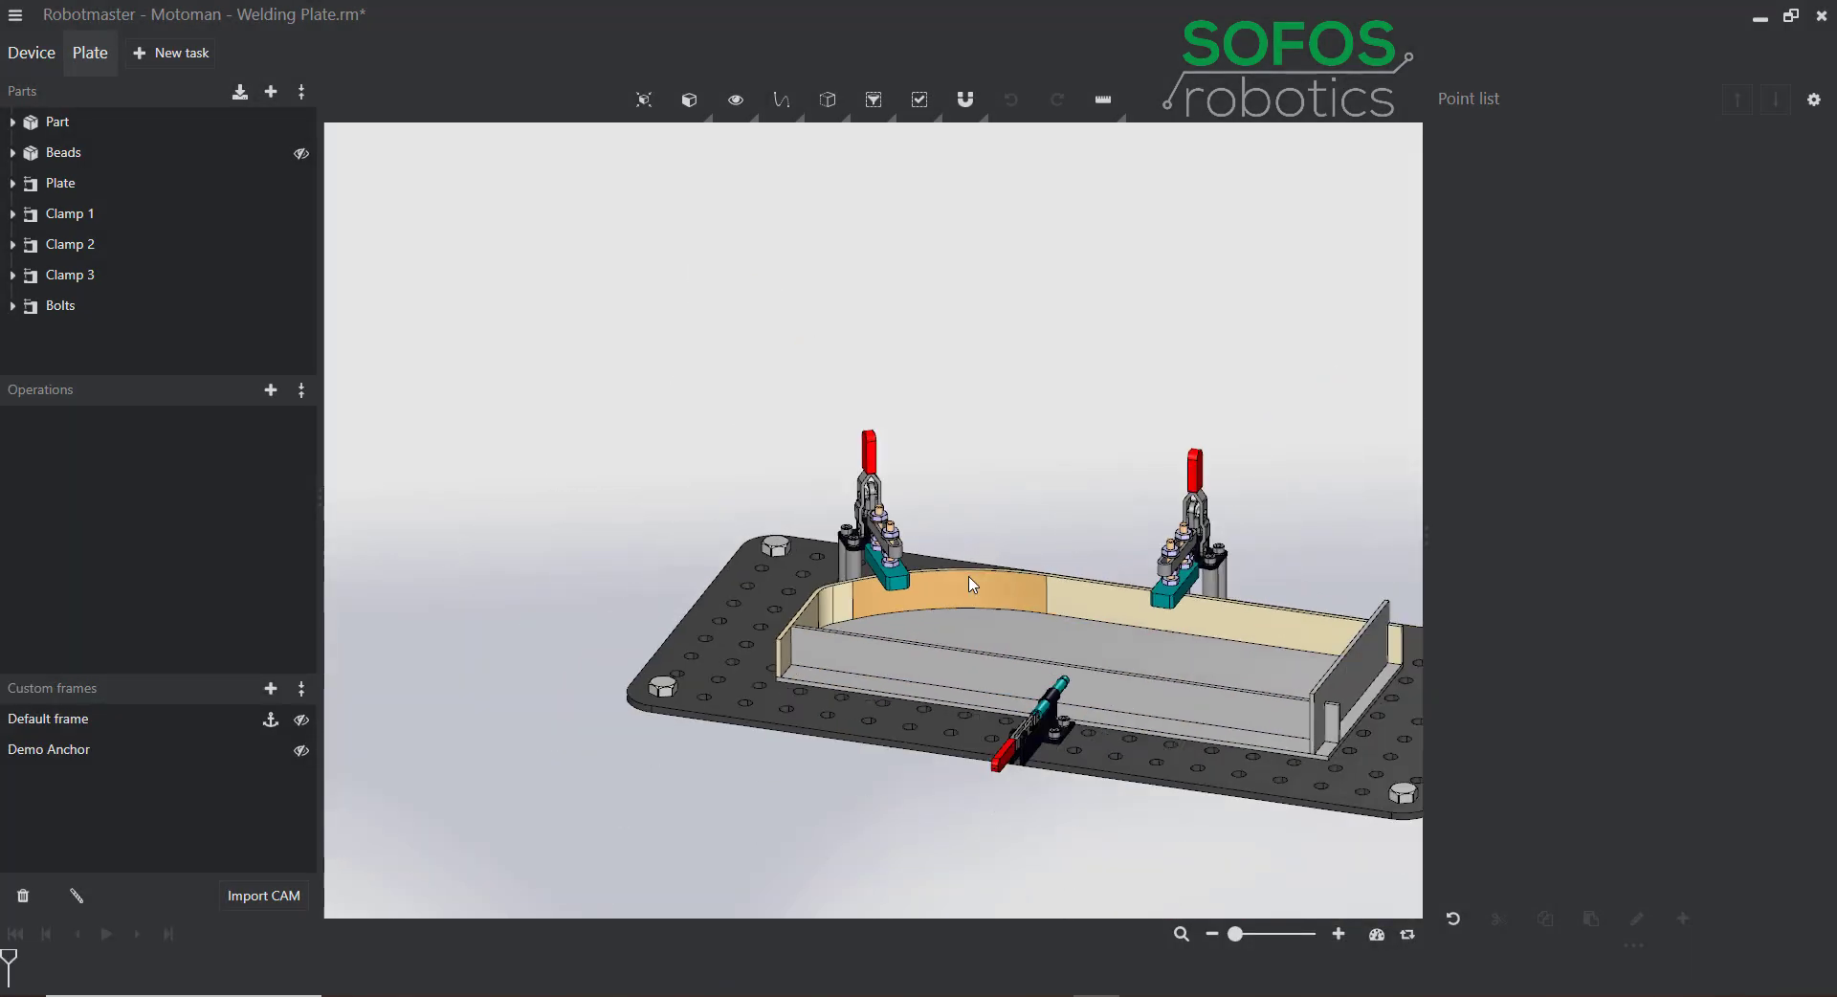
# Create a Welding operation with Start / end conditions enabled along the front wall's outer base edge, on the curved-end side of the clamp.
pyautogui.moveTo(949, 506); pyautogui.dragTo(824, 635, button='middle')
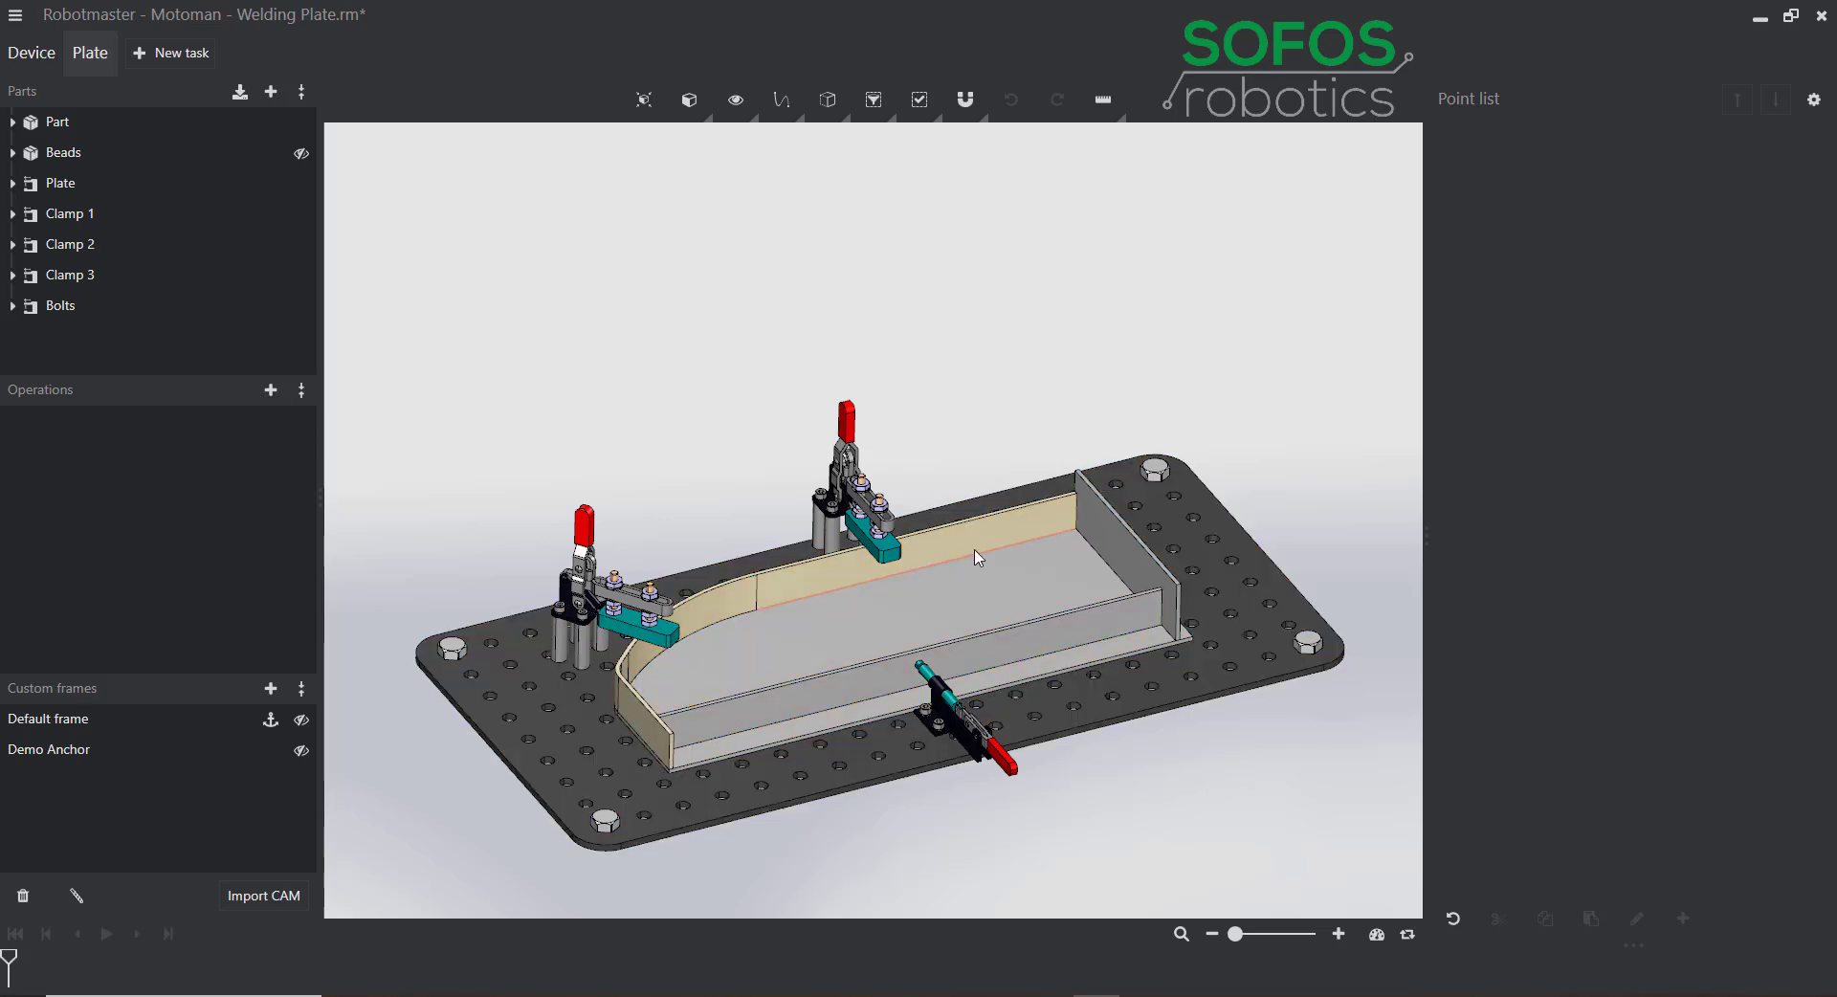
pyautogui.click(270, 390)
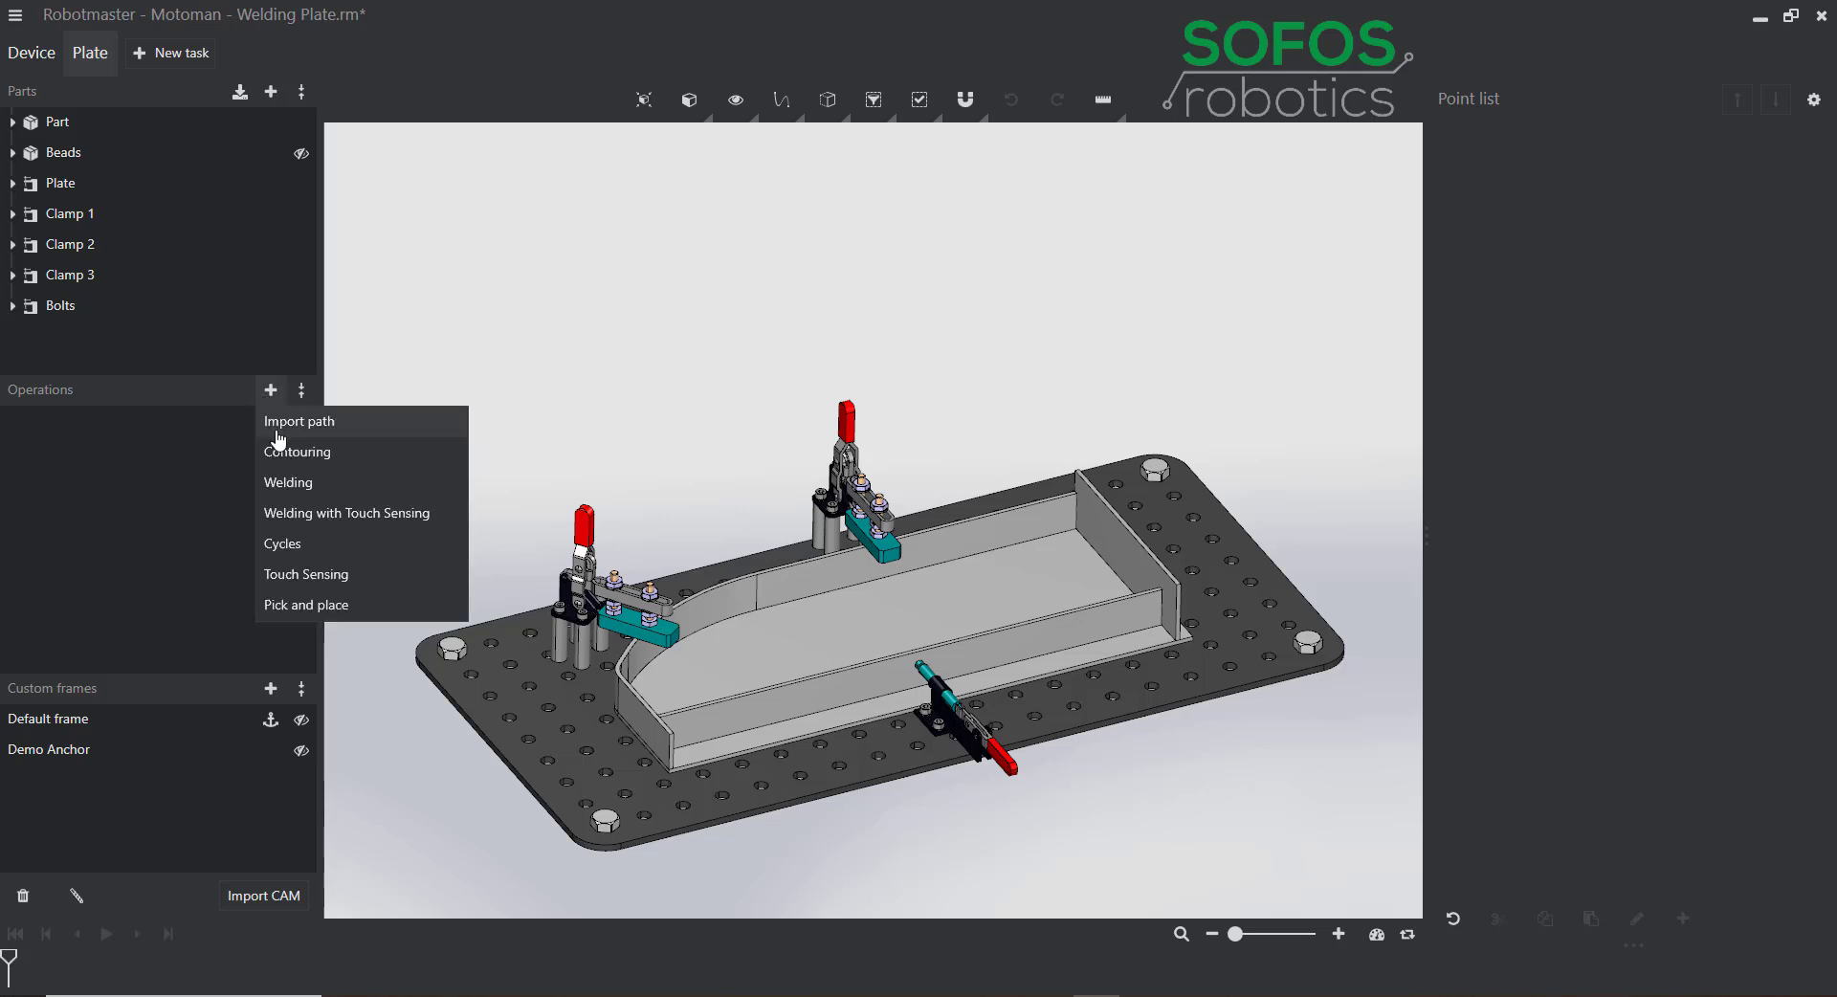
pyautogui.click(293, 493)
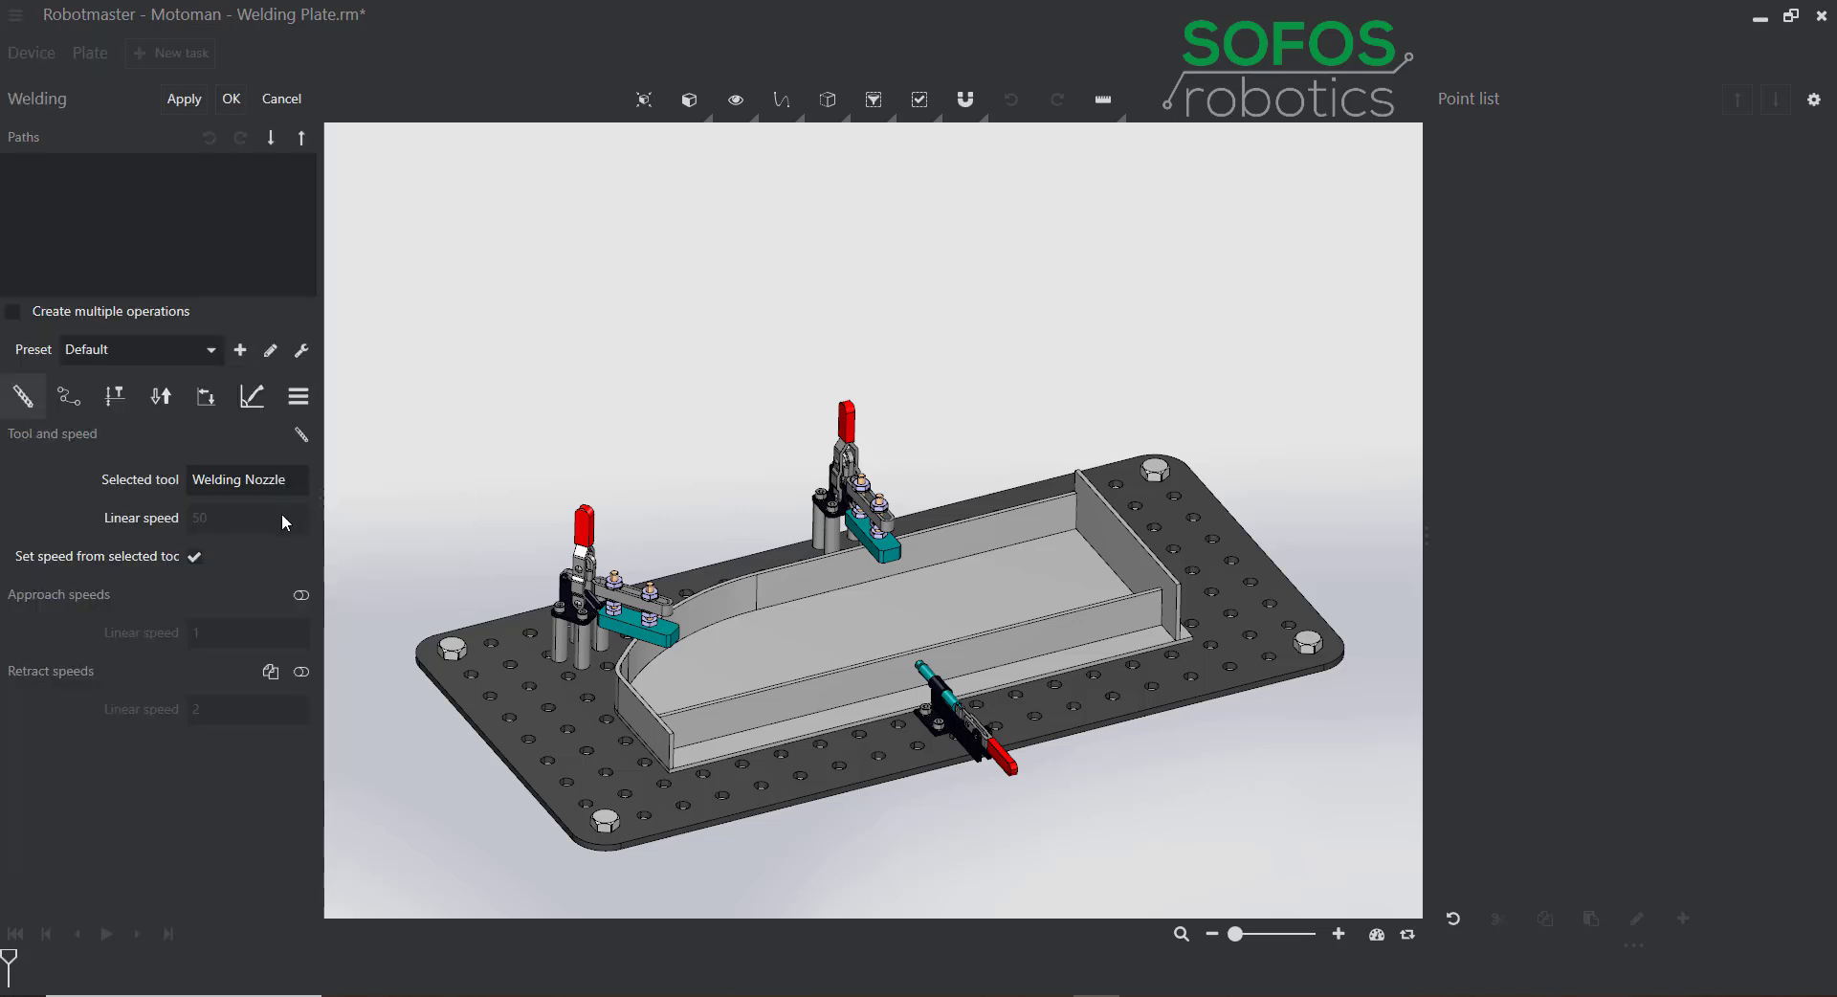
pyautogui.click(253, 396)
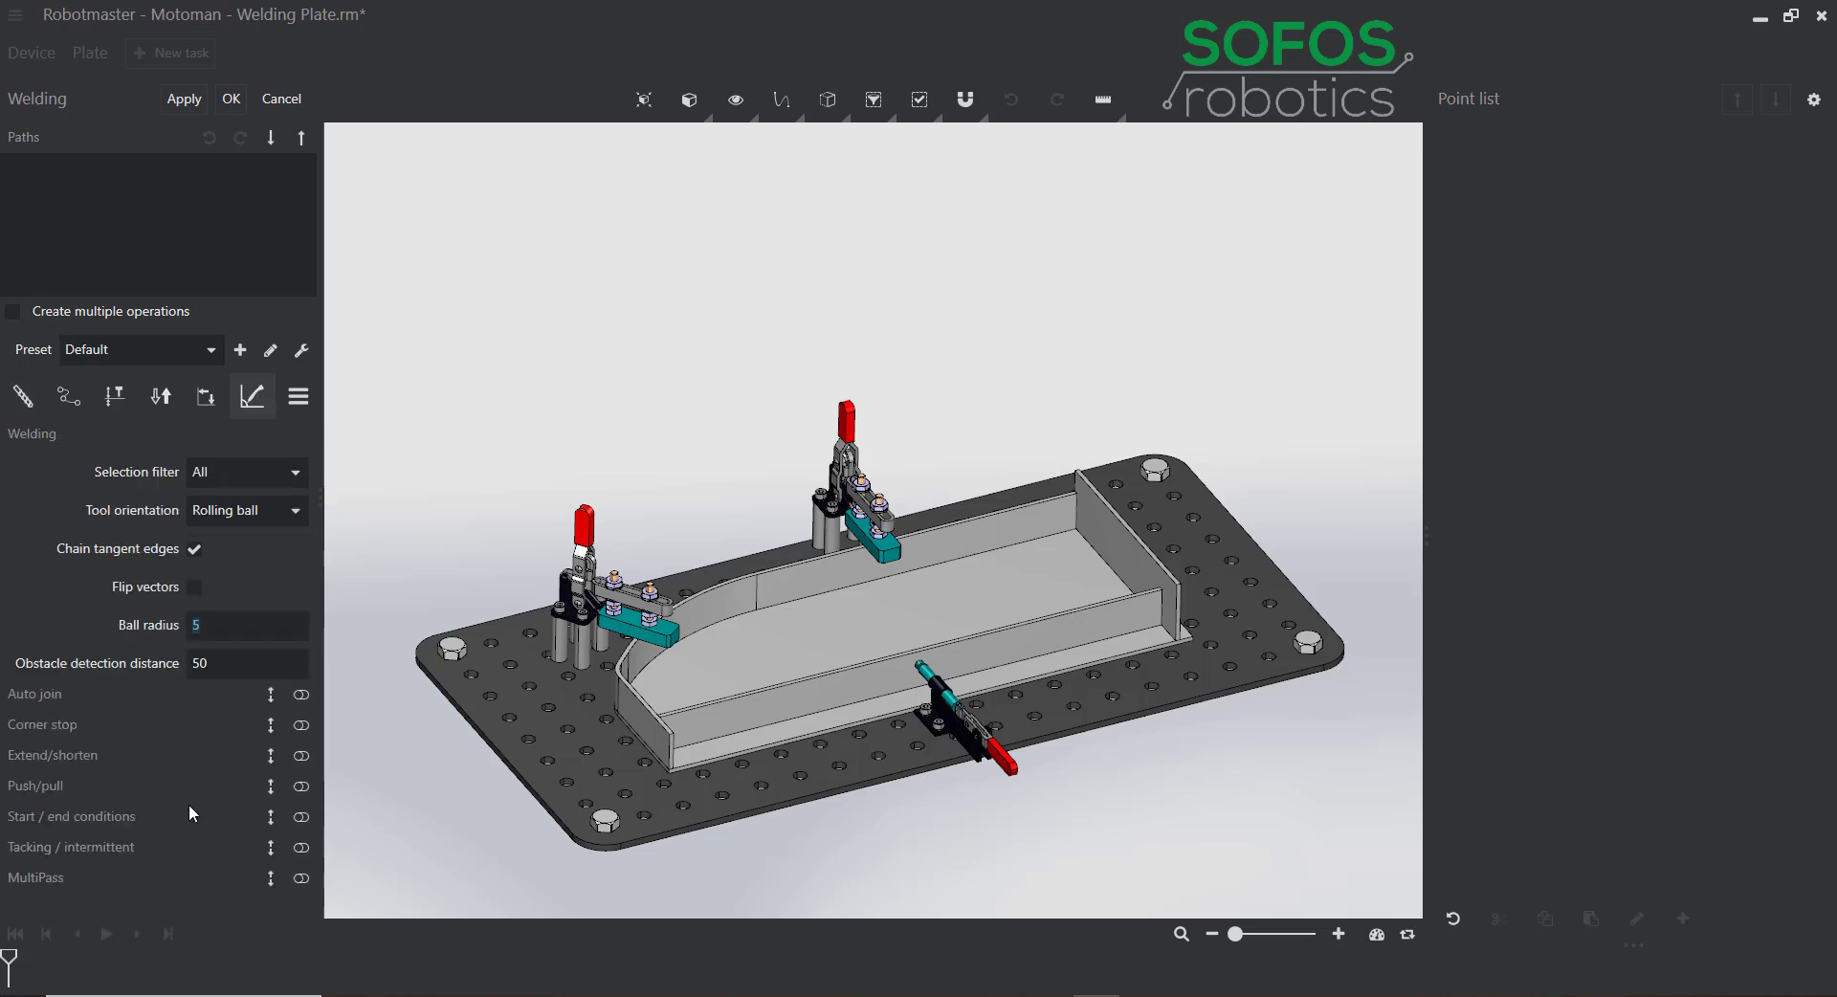
pyautogui.click(299, 818)
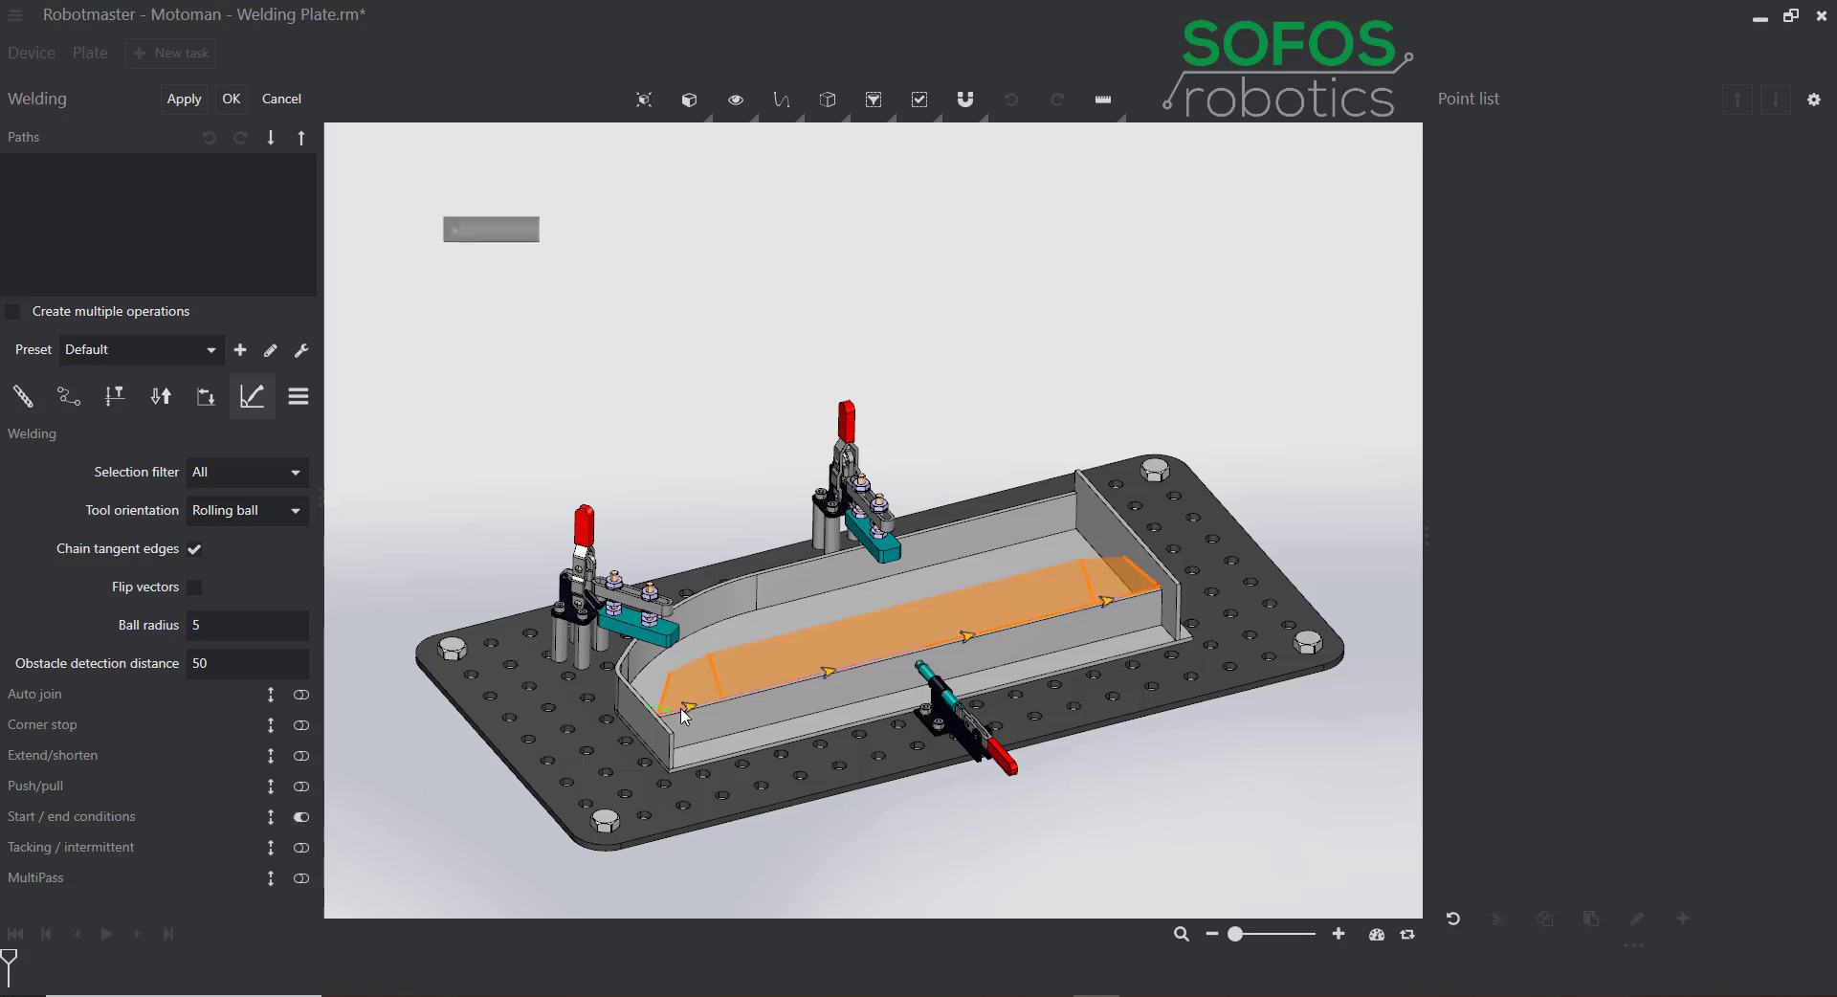
pyautogui.click(718, 752)
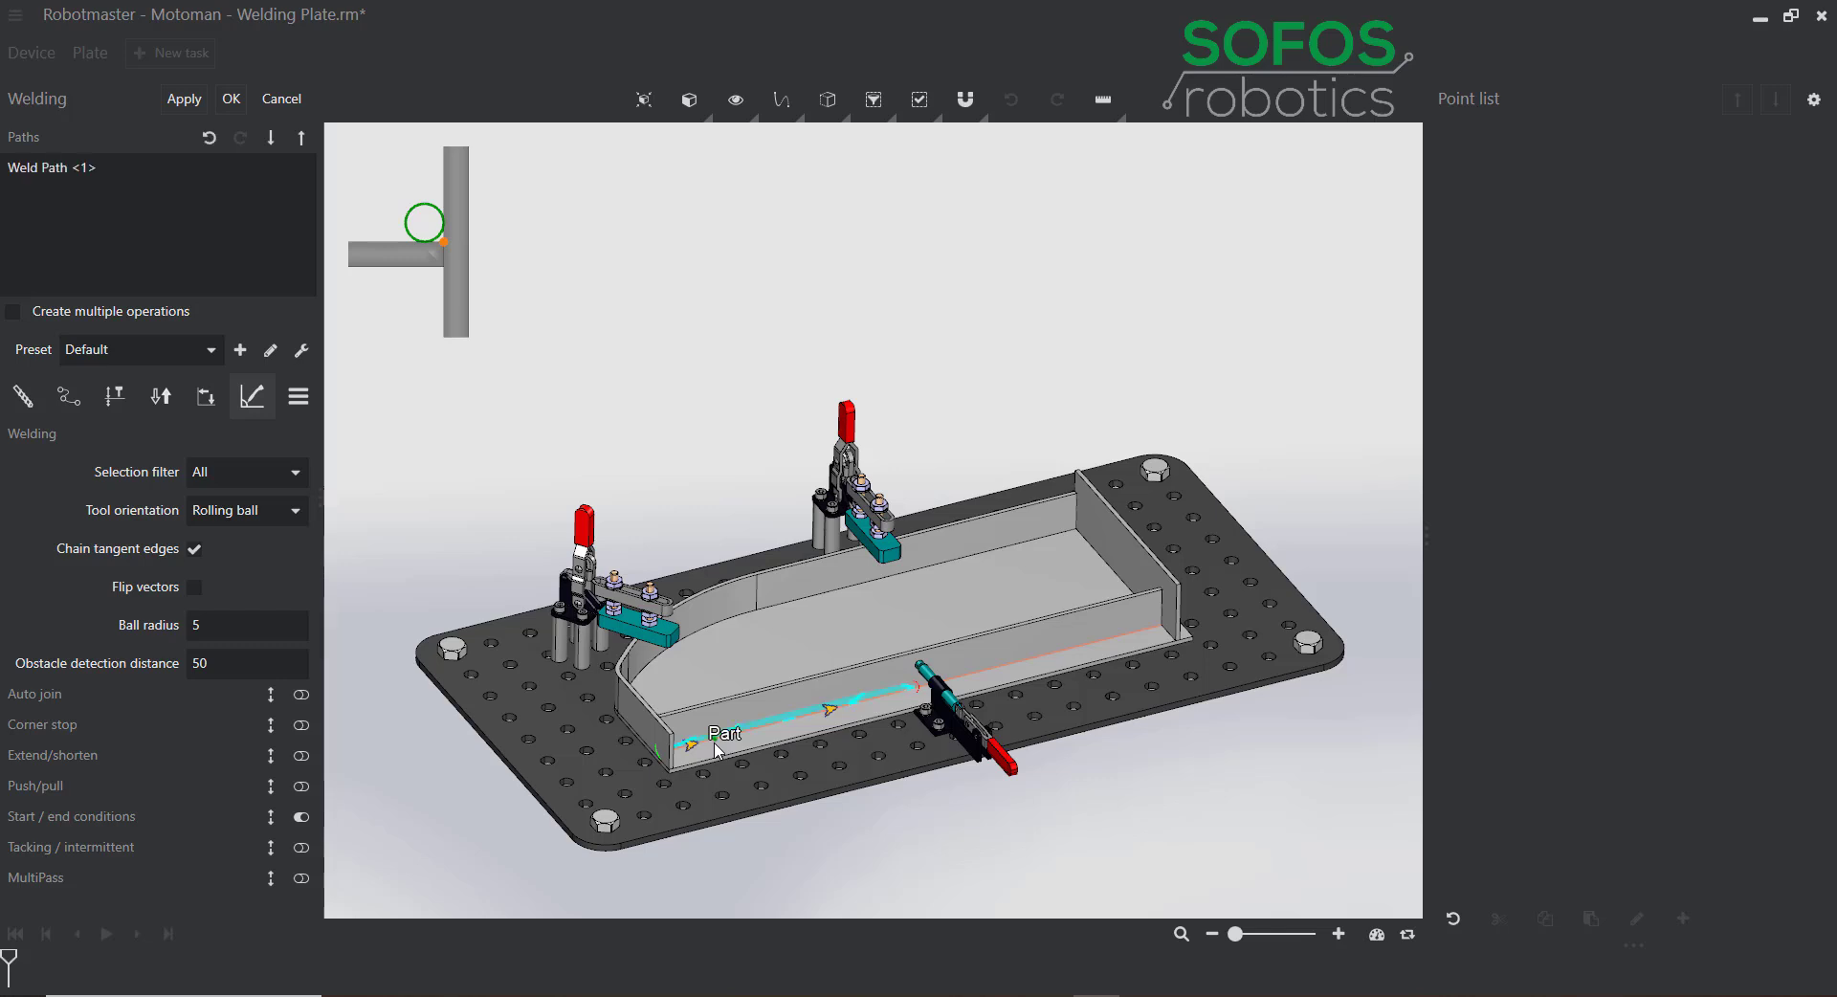
pyautogui.click(231, 101)
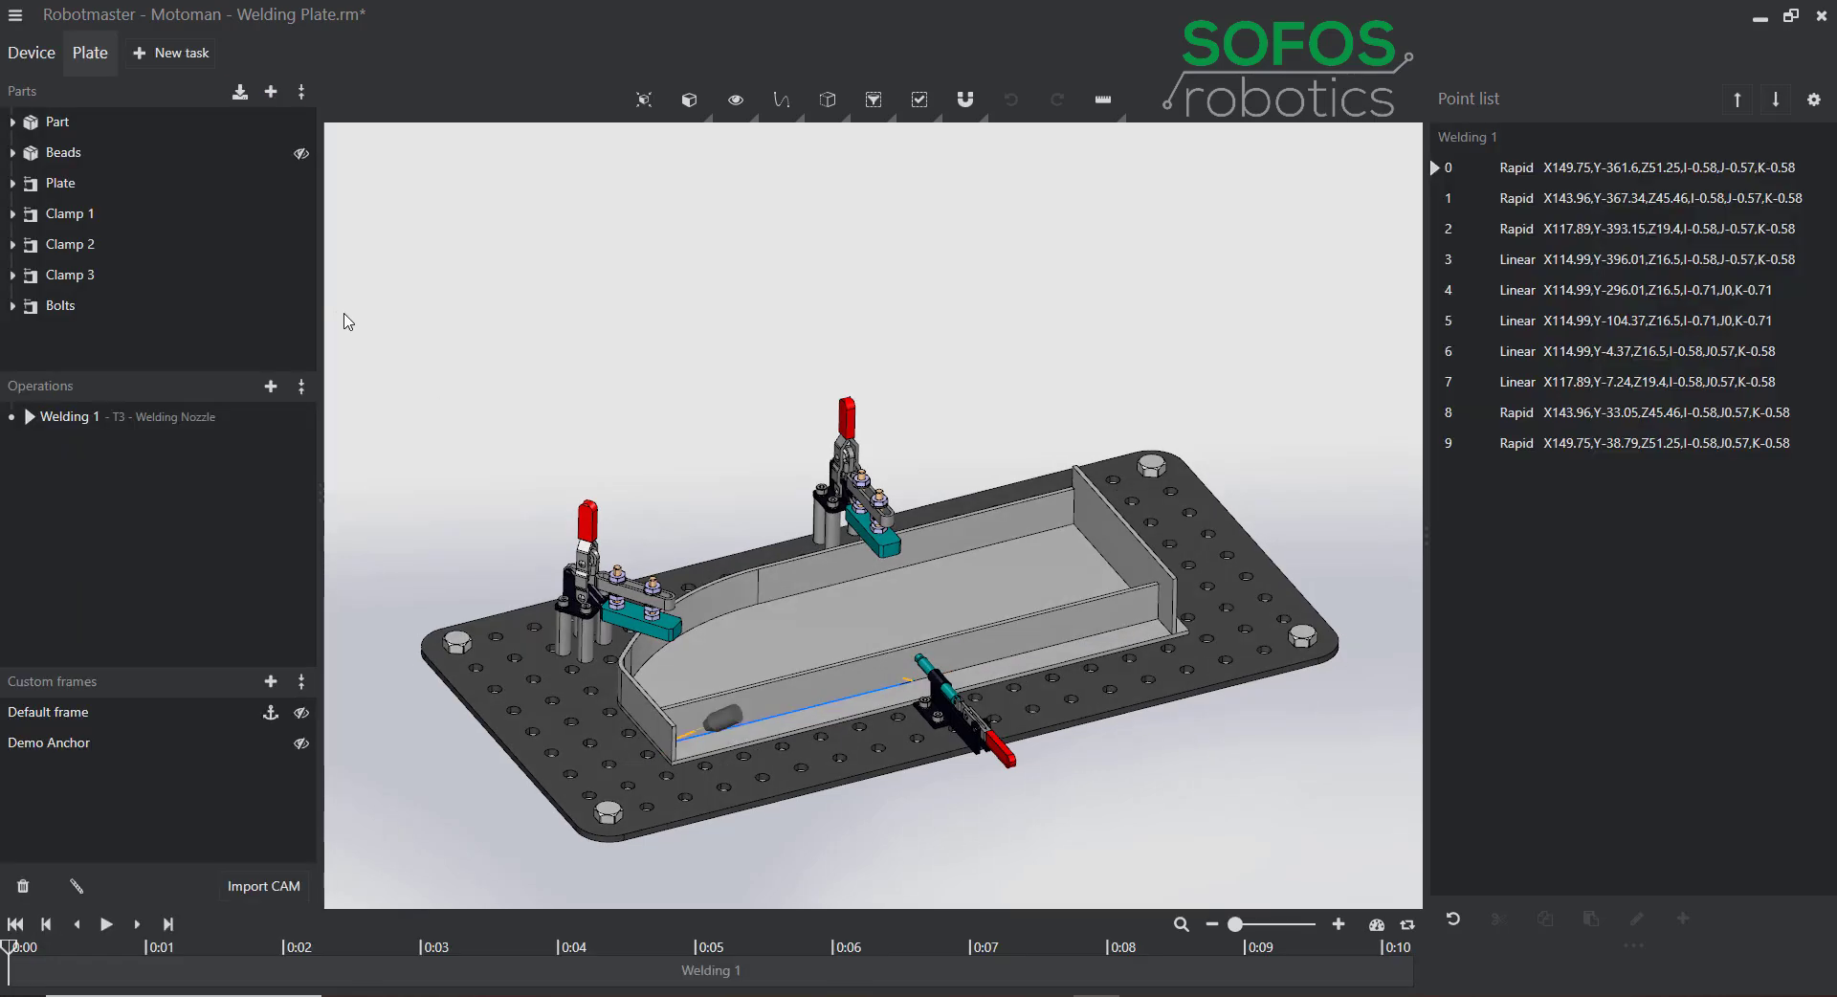
# Create a second Welding operation with the Last used settings preset along the rest of the front wall's outer base edge, beyond the clamp.
pyautogui.click(270, 385)
pyautogui.click(374, 511)
pyautogui.click(267, 407)
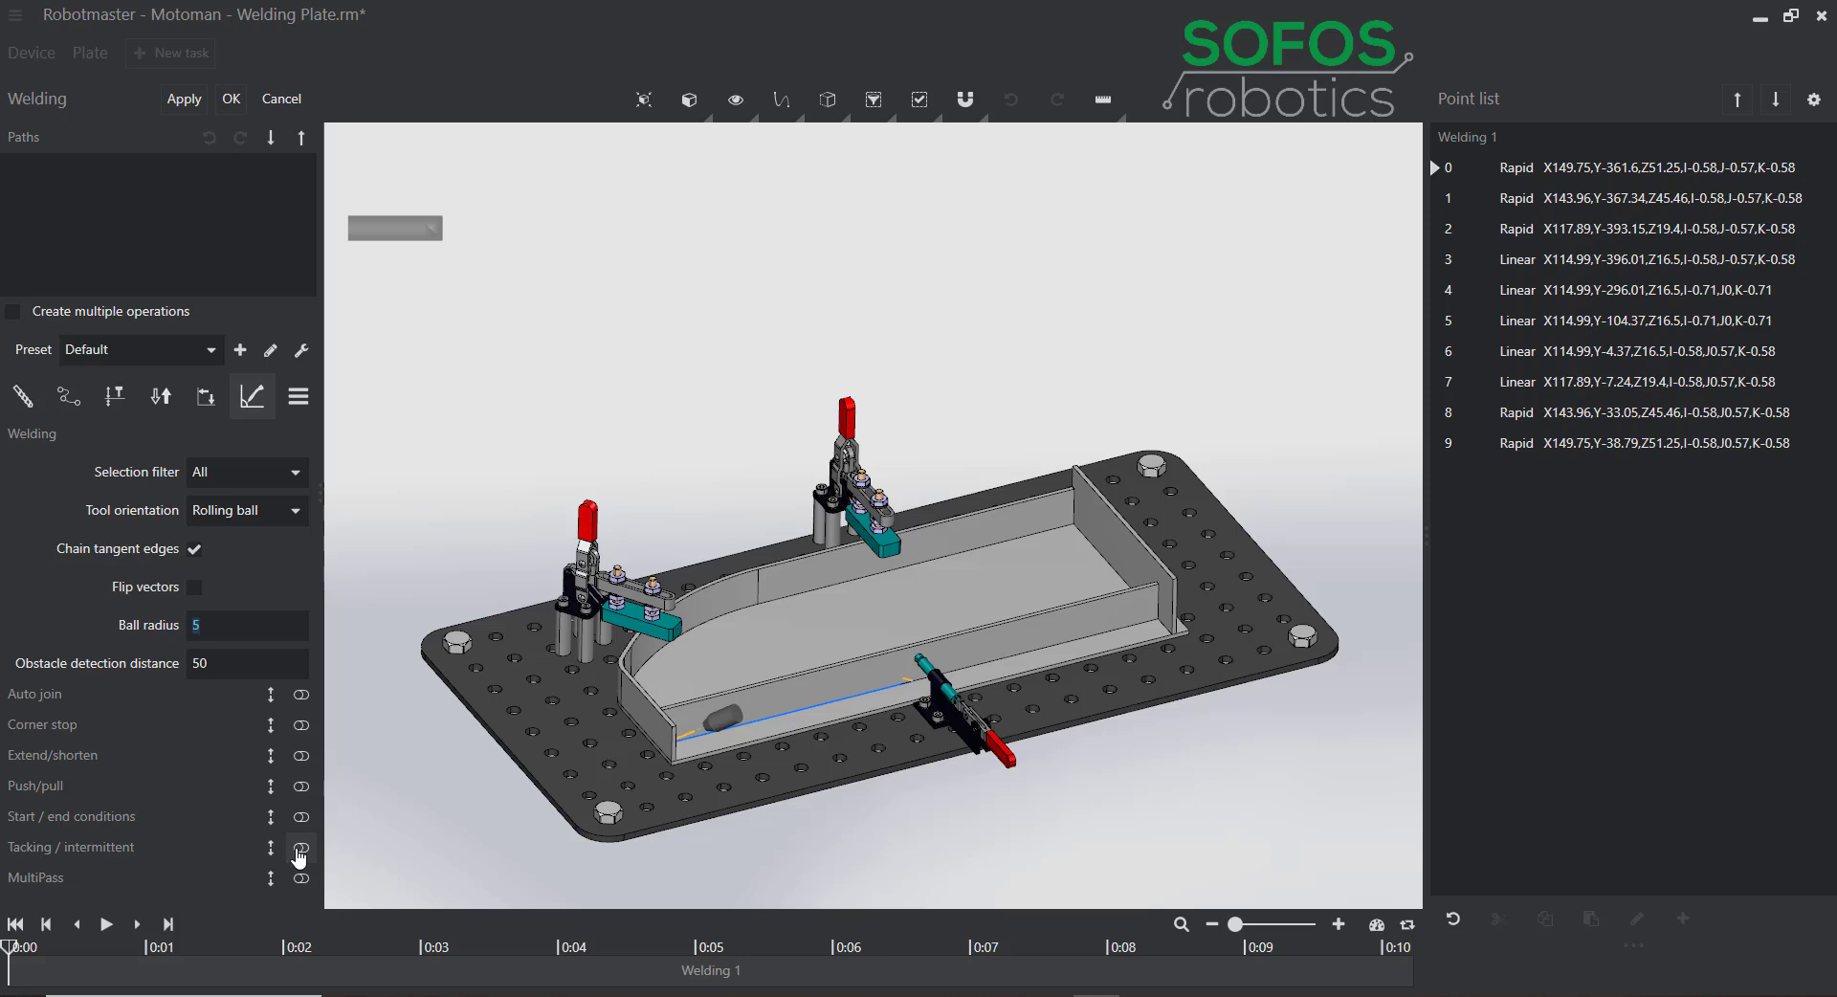
pyautogui.click(302, 817)
pyautogui.click(211, 349)
pyautogui.click(168, 383)
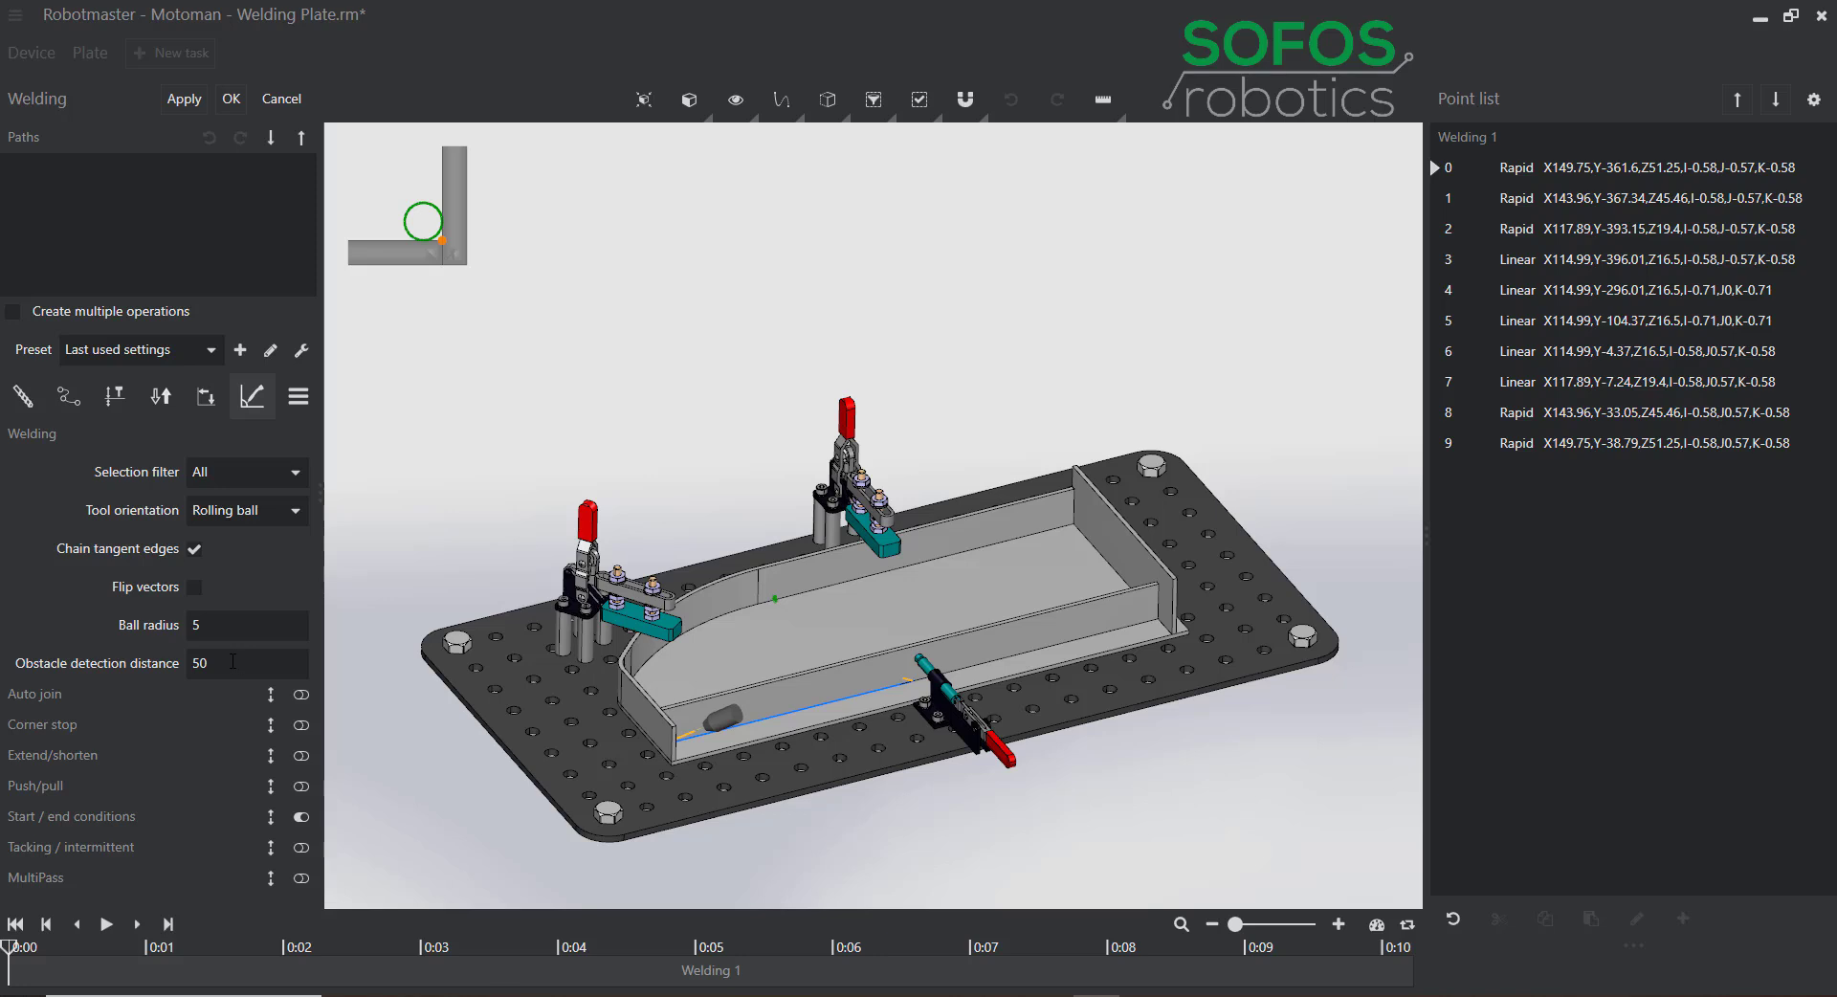
pyautogui.click(988, 667)
pyautogui.click(232, 98)
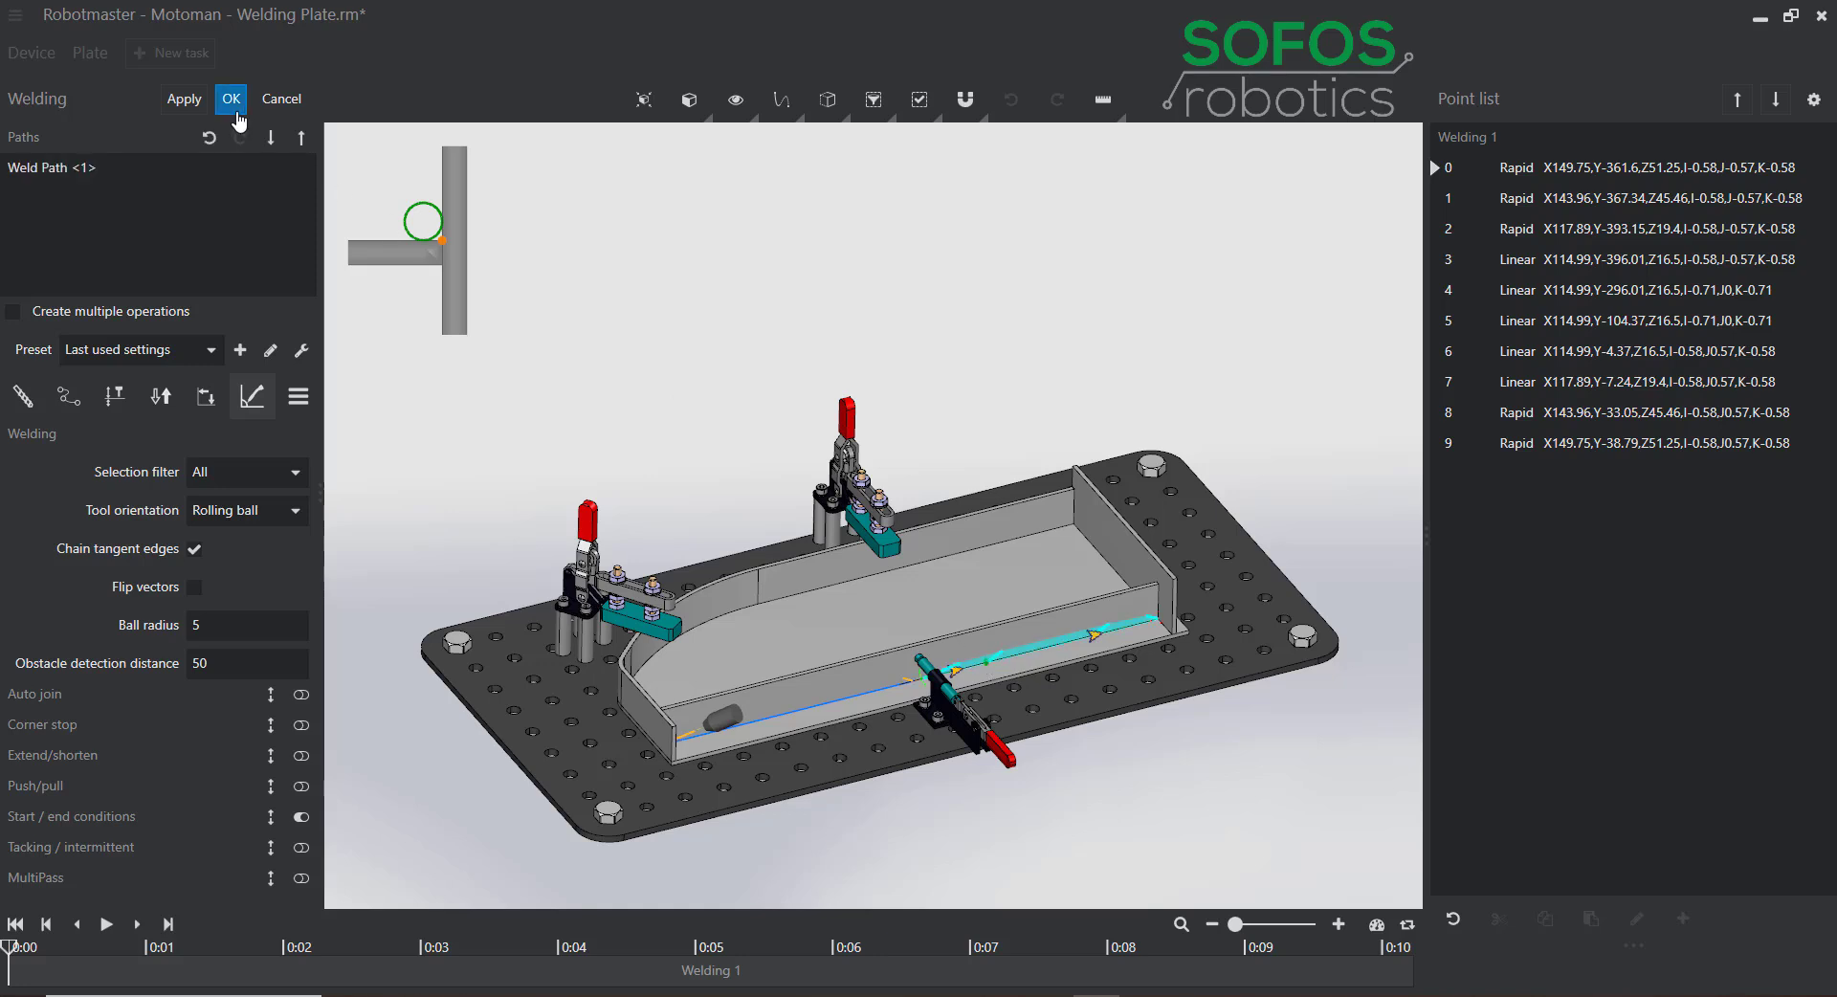
# Start a third Welding operation and overwrite its settings with the Last used settings preset.
pyautogui.click(280, 414)
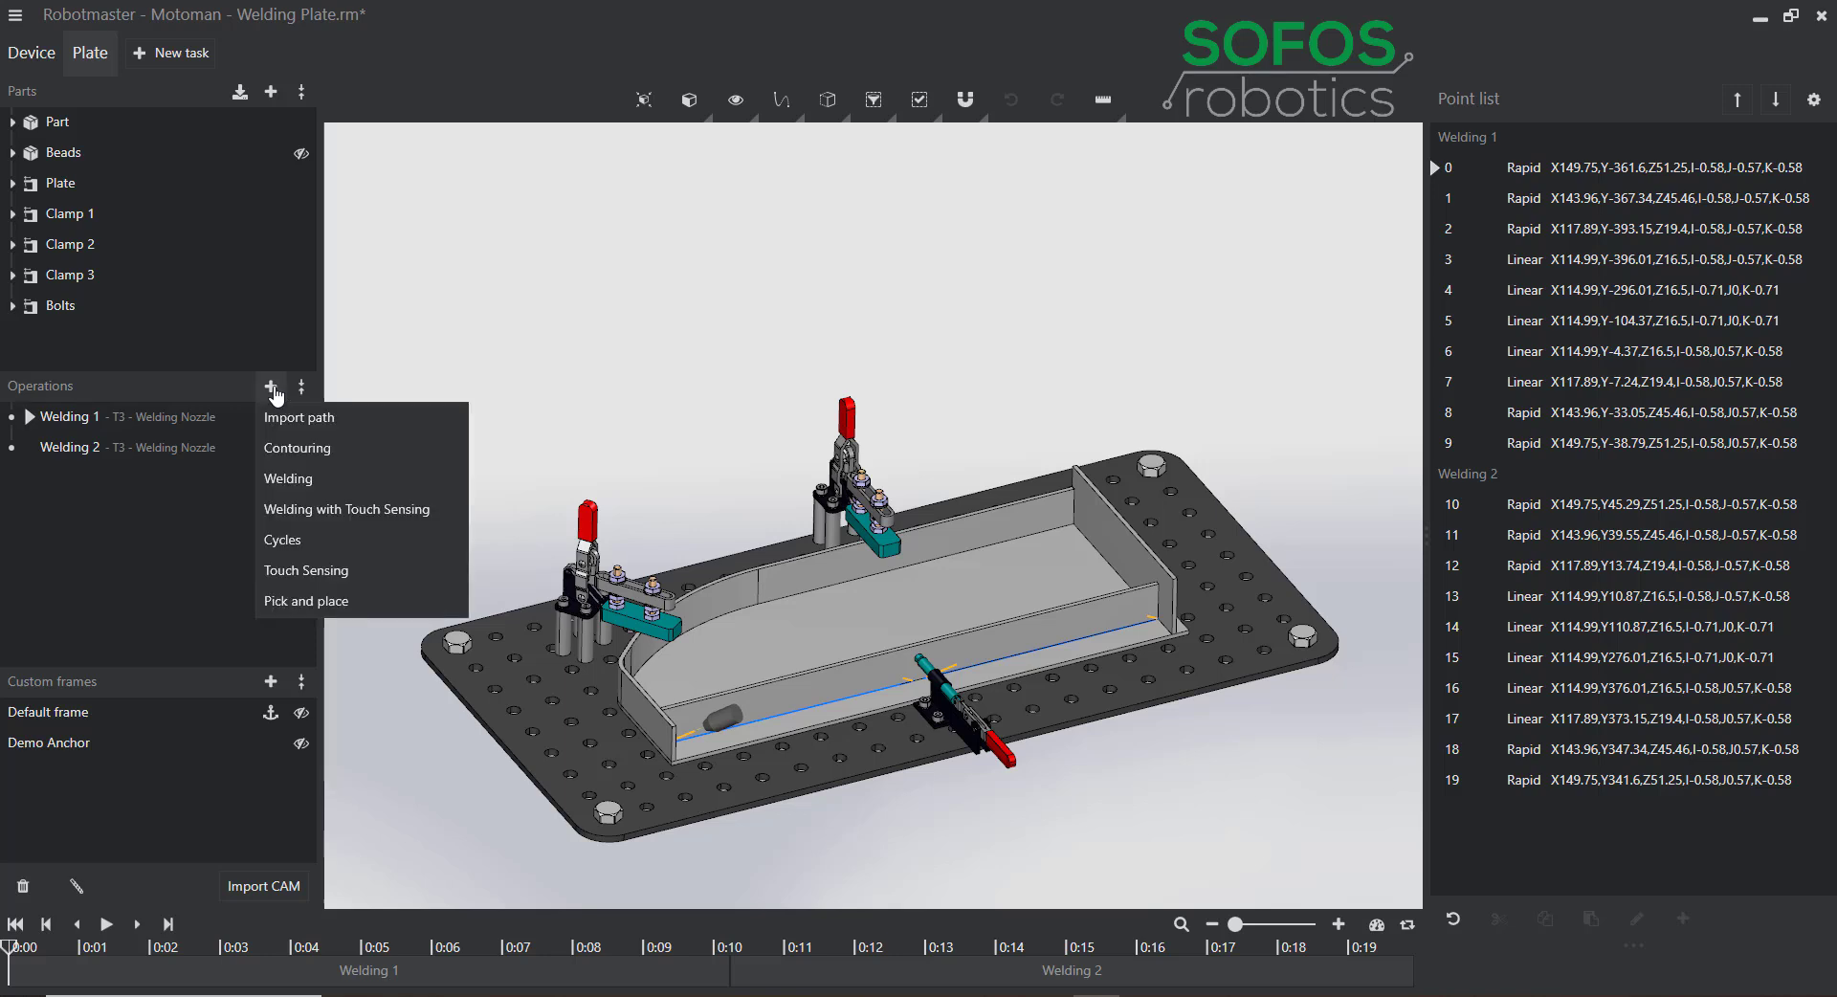
pyautogui.click(303, 491)
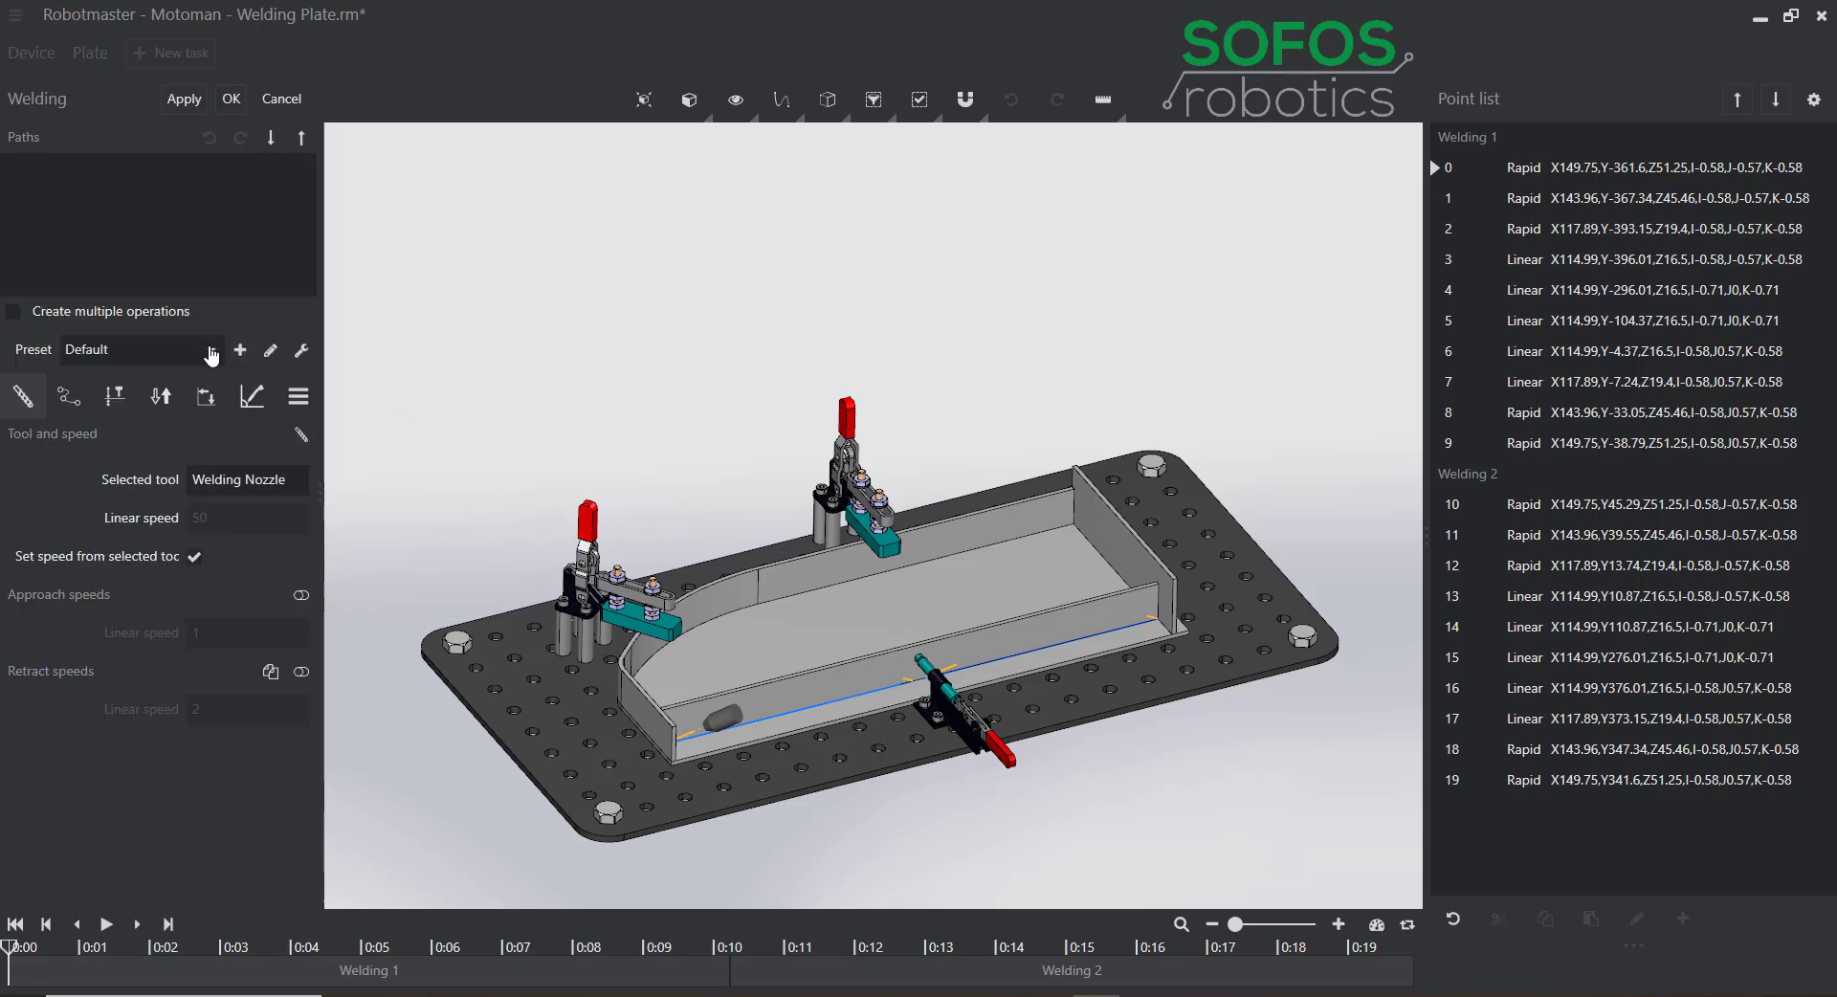
pyautogui.click(211, 356)
pyautogui.click(115, 378)
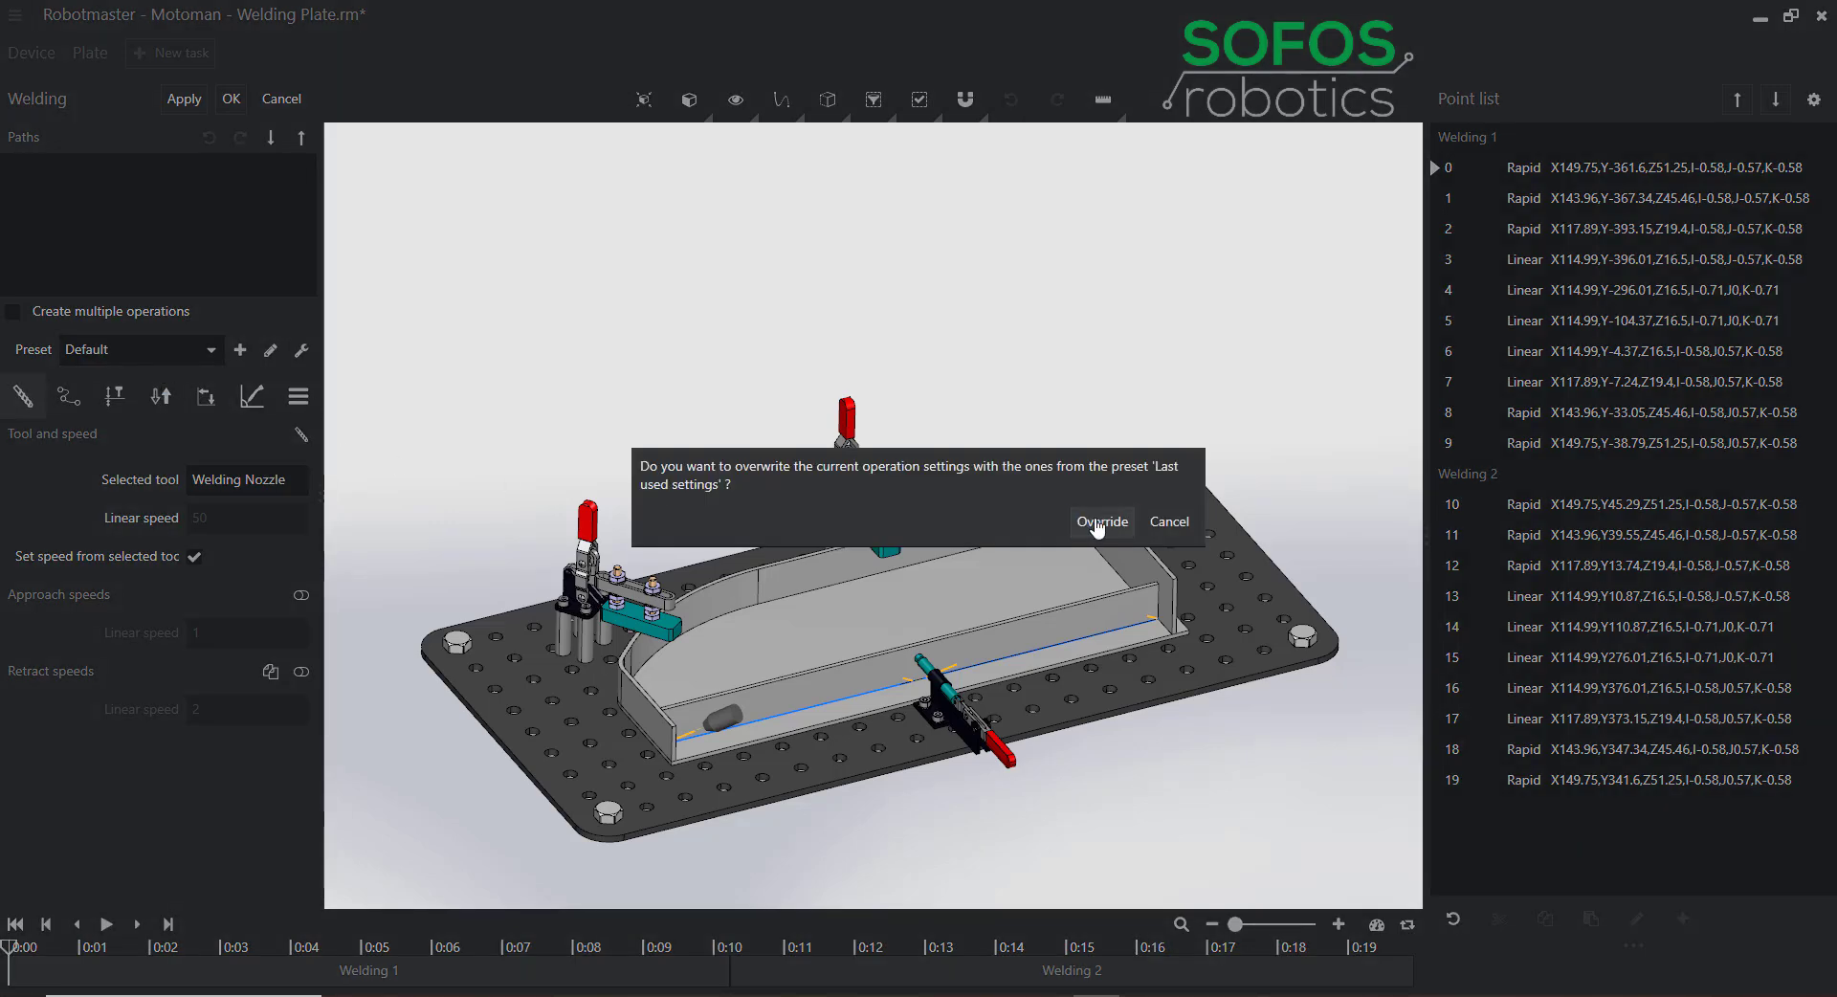
pyautogui.click(1100, 522)
pyautogui.click(252, 396)
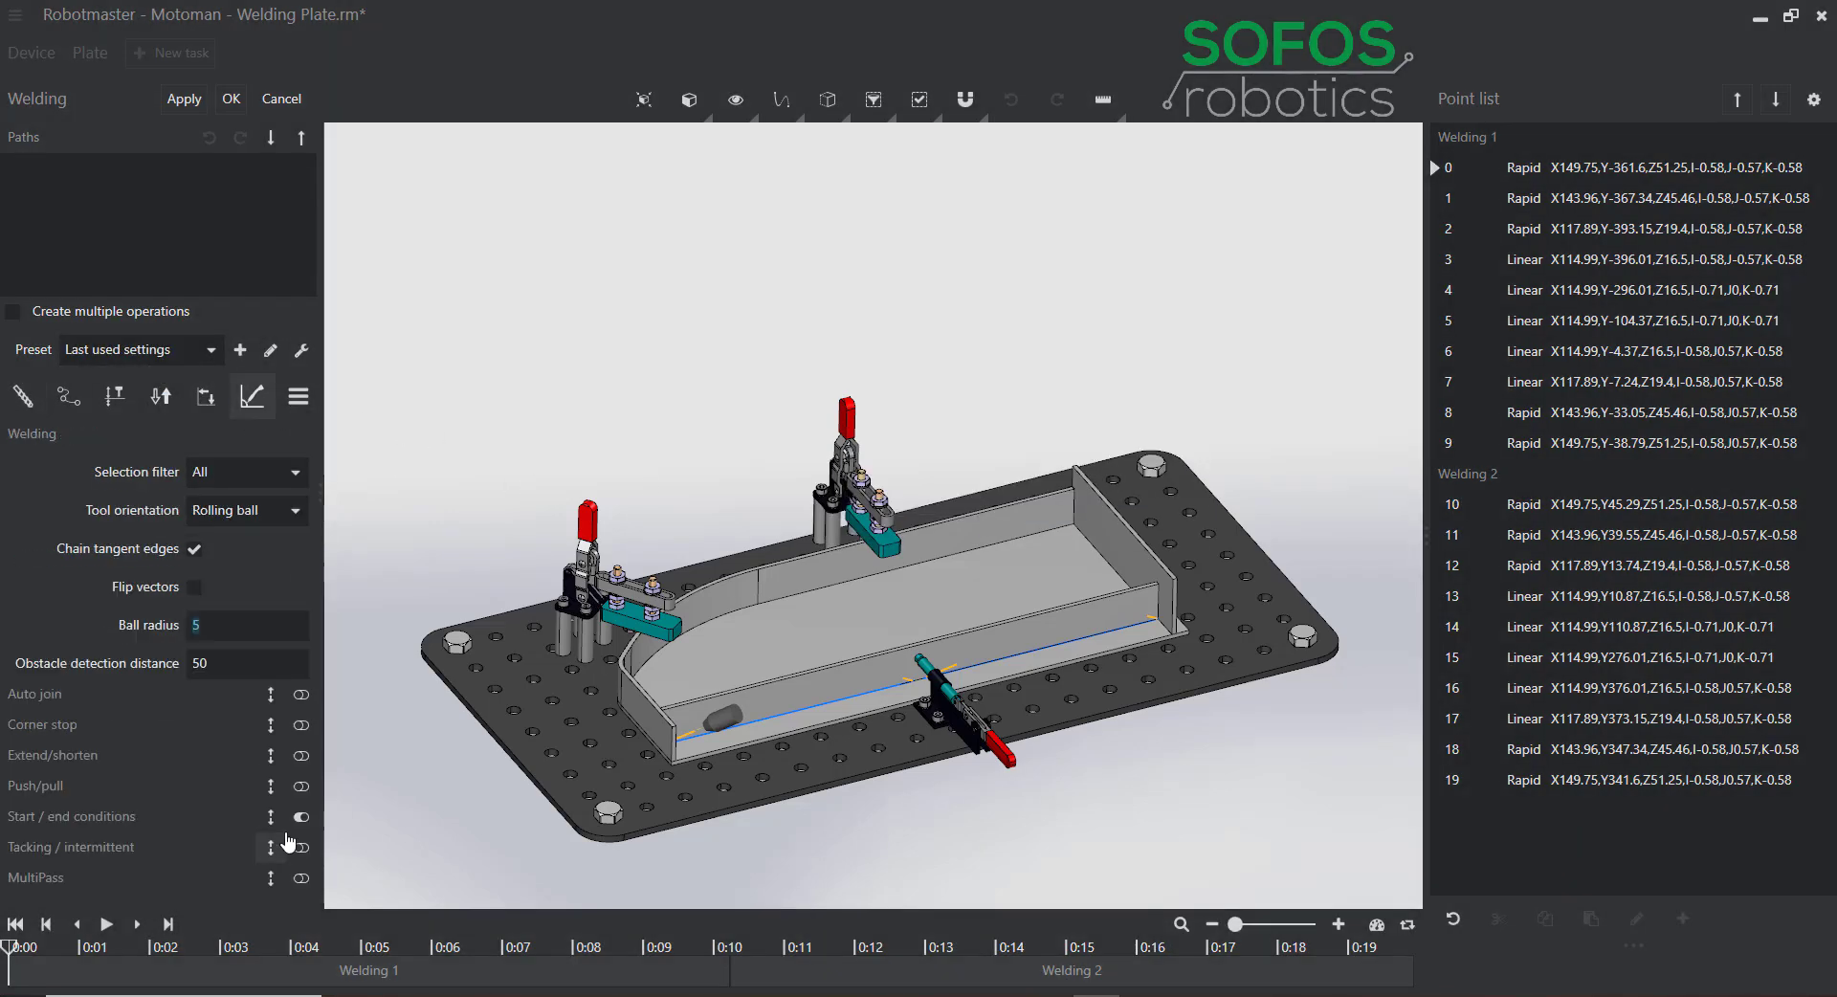
# Apply the weld path along the inner base edge of the curved back wall with a maximum segment length of 5, and create the operation.
pyautogui.moveTo(518, 481); pyautogui.dragTo(445, 492, button='middle')
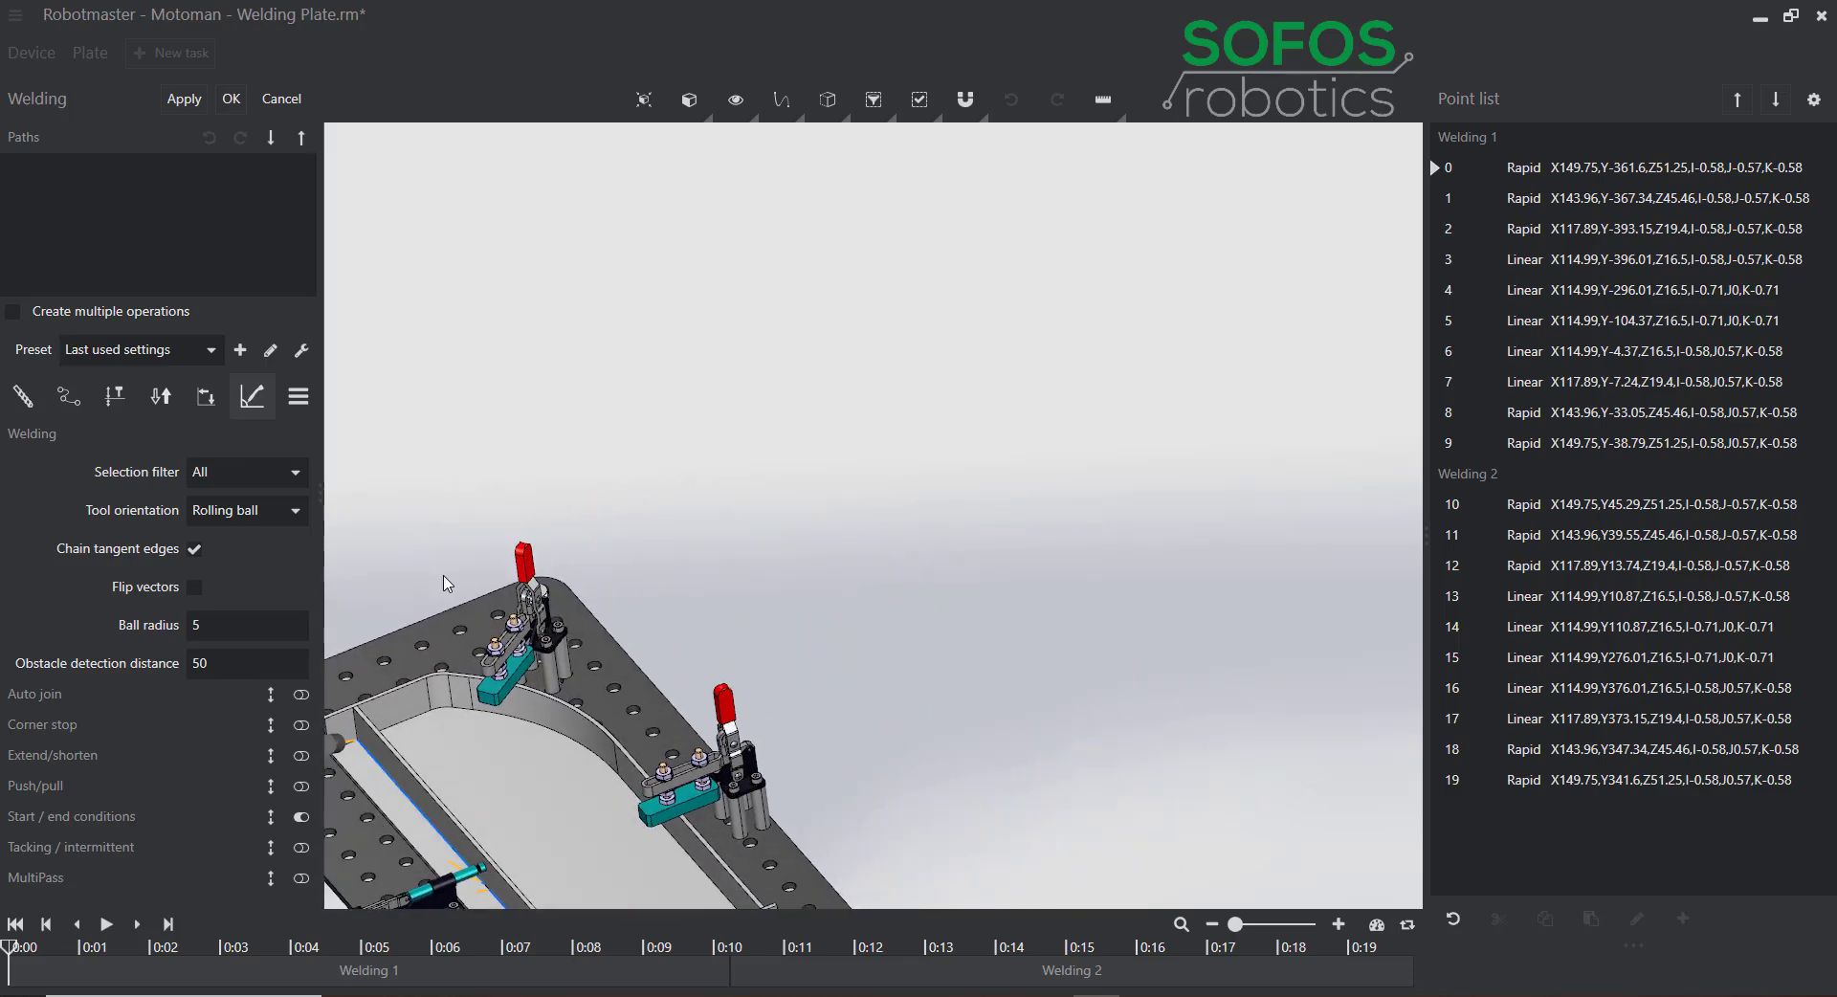
pyautogui.click(417, 725)
pyautogui.click(55, 401)
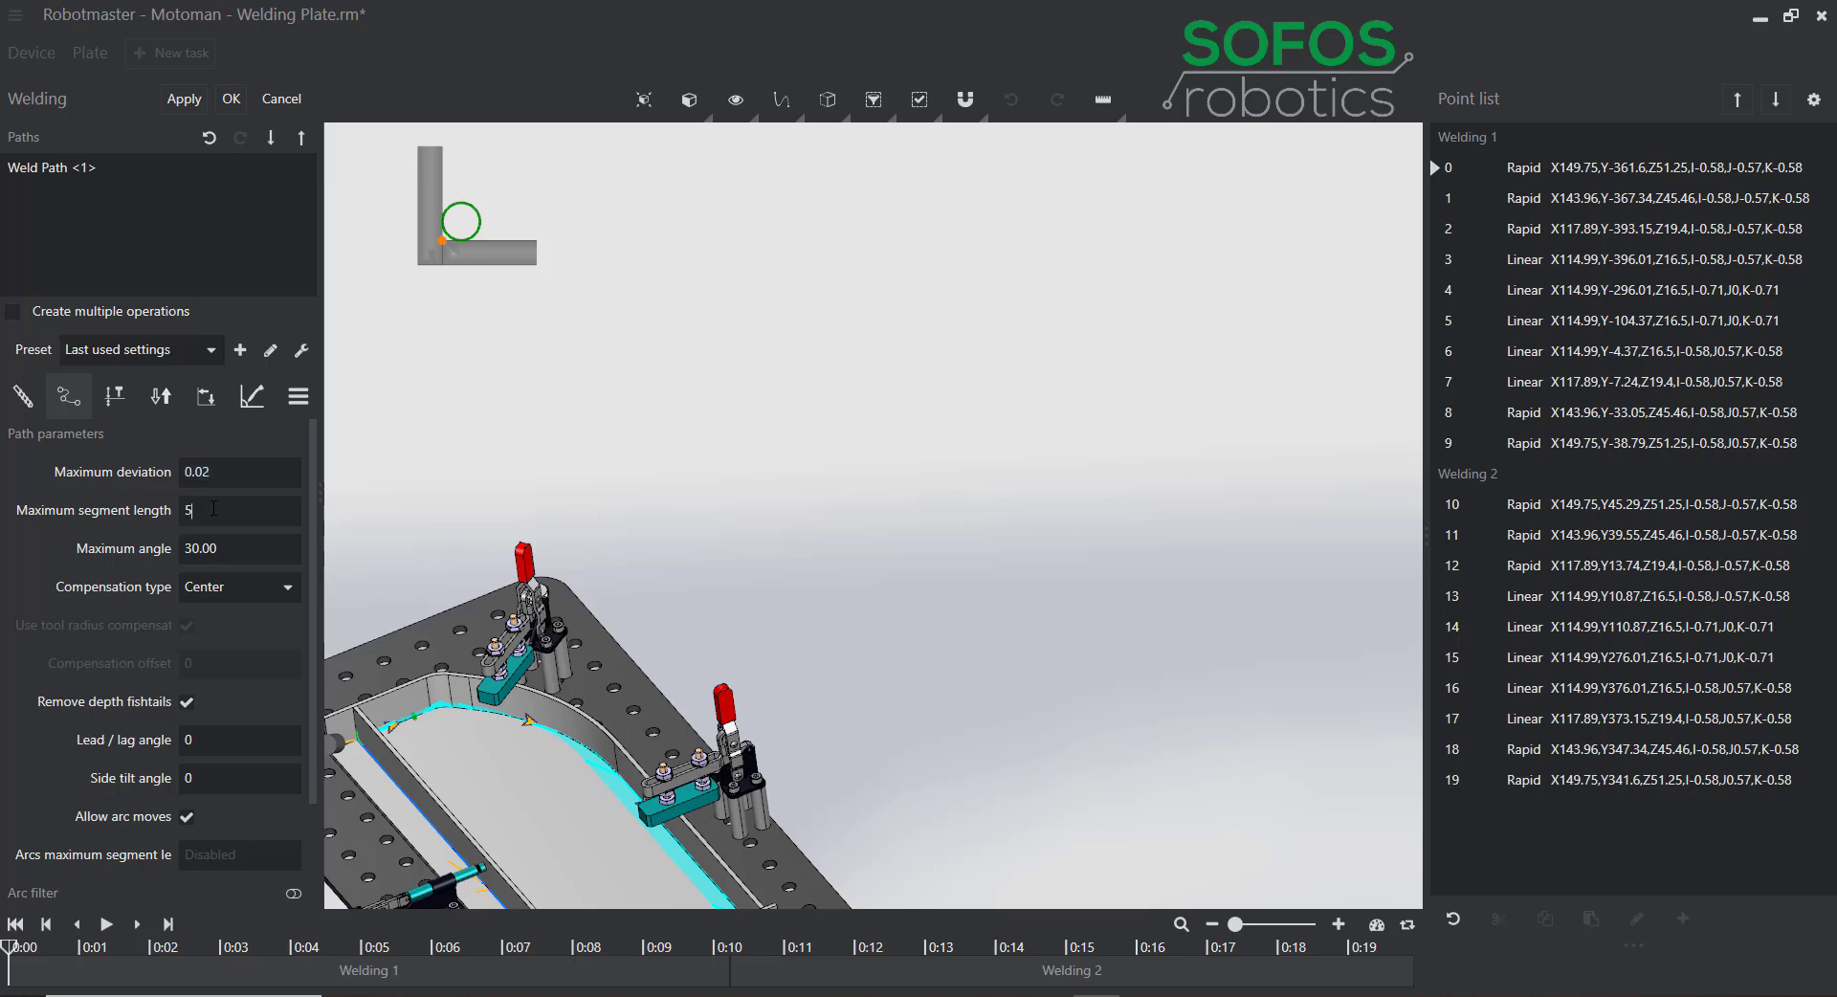
pyautogui.press('Return')
pyautogui.click(219, 98)
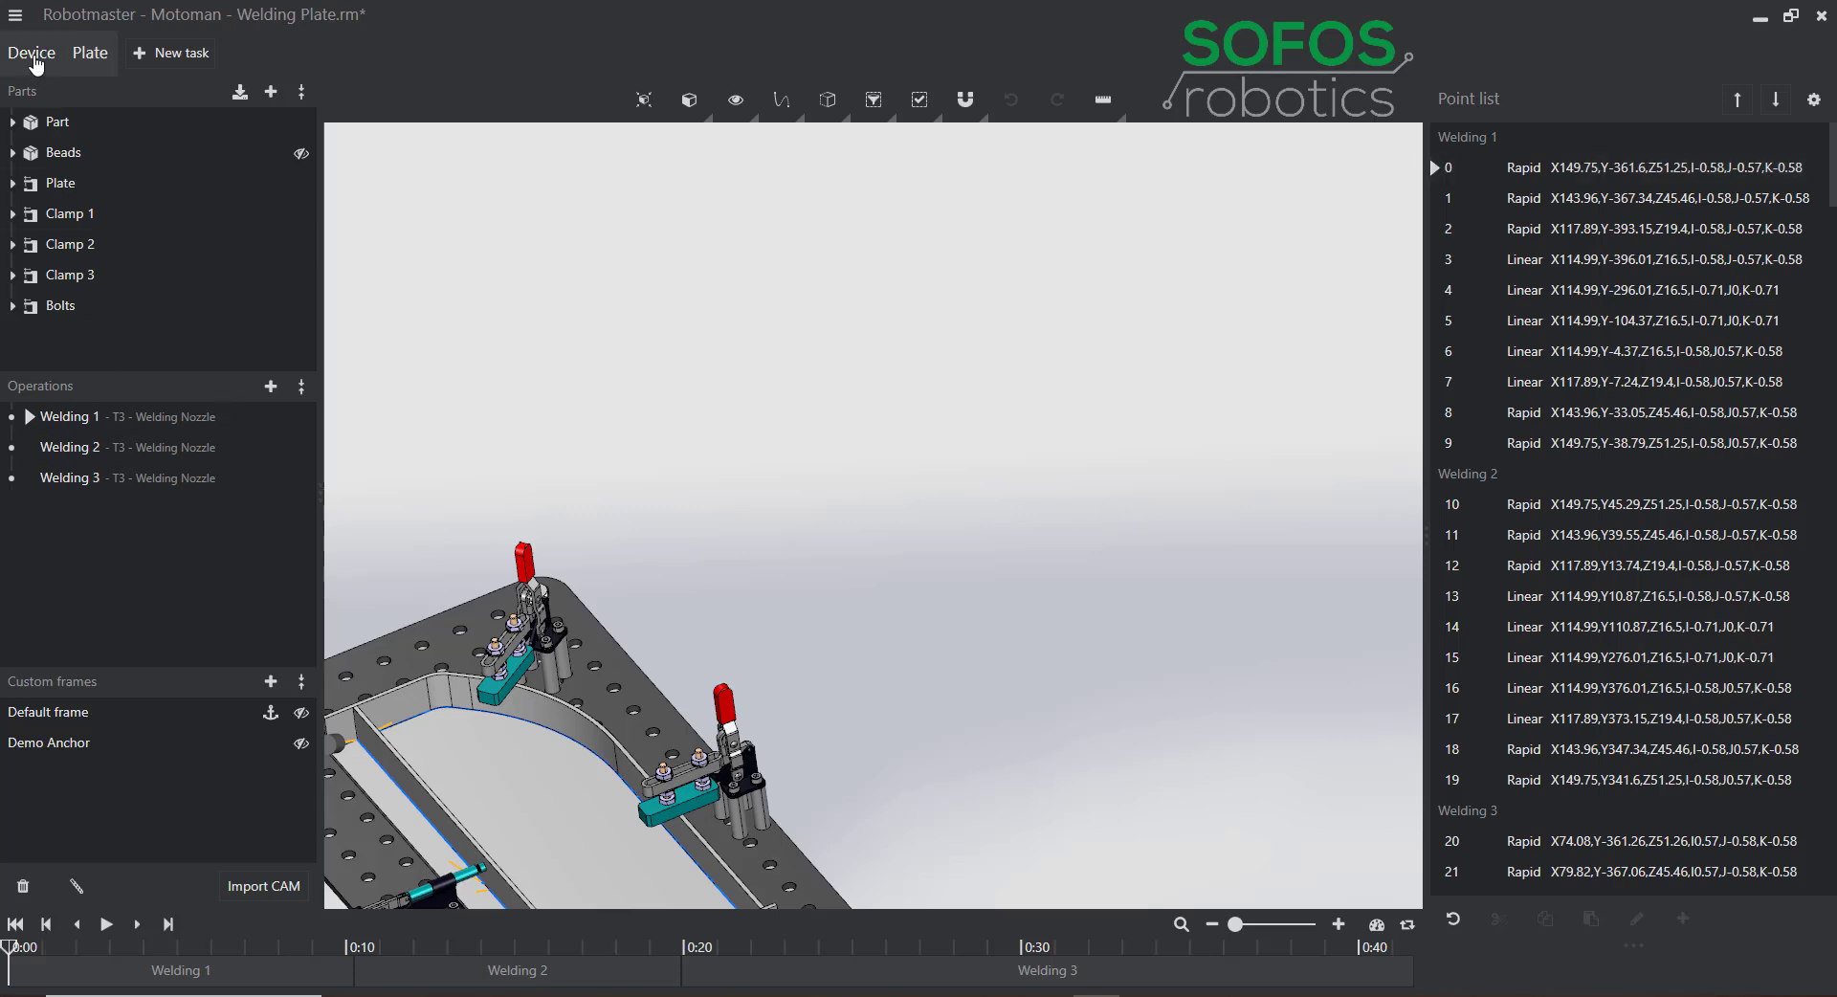
# Switch from the plate task to the Device environment with the robot cell and its program.
pyautogui.scroll(-5, 942, 452)
pyautogui.moveTo(791, 477); pyautogui.dragTo(790, 675, button='middle')
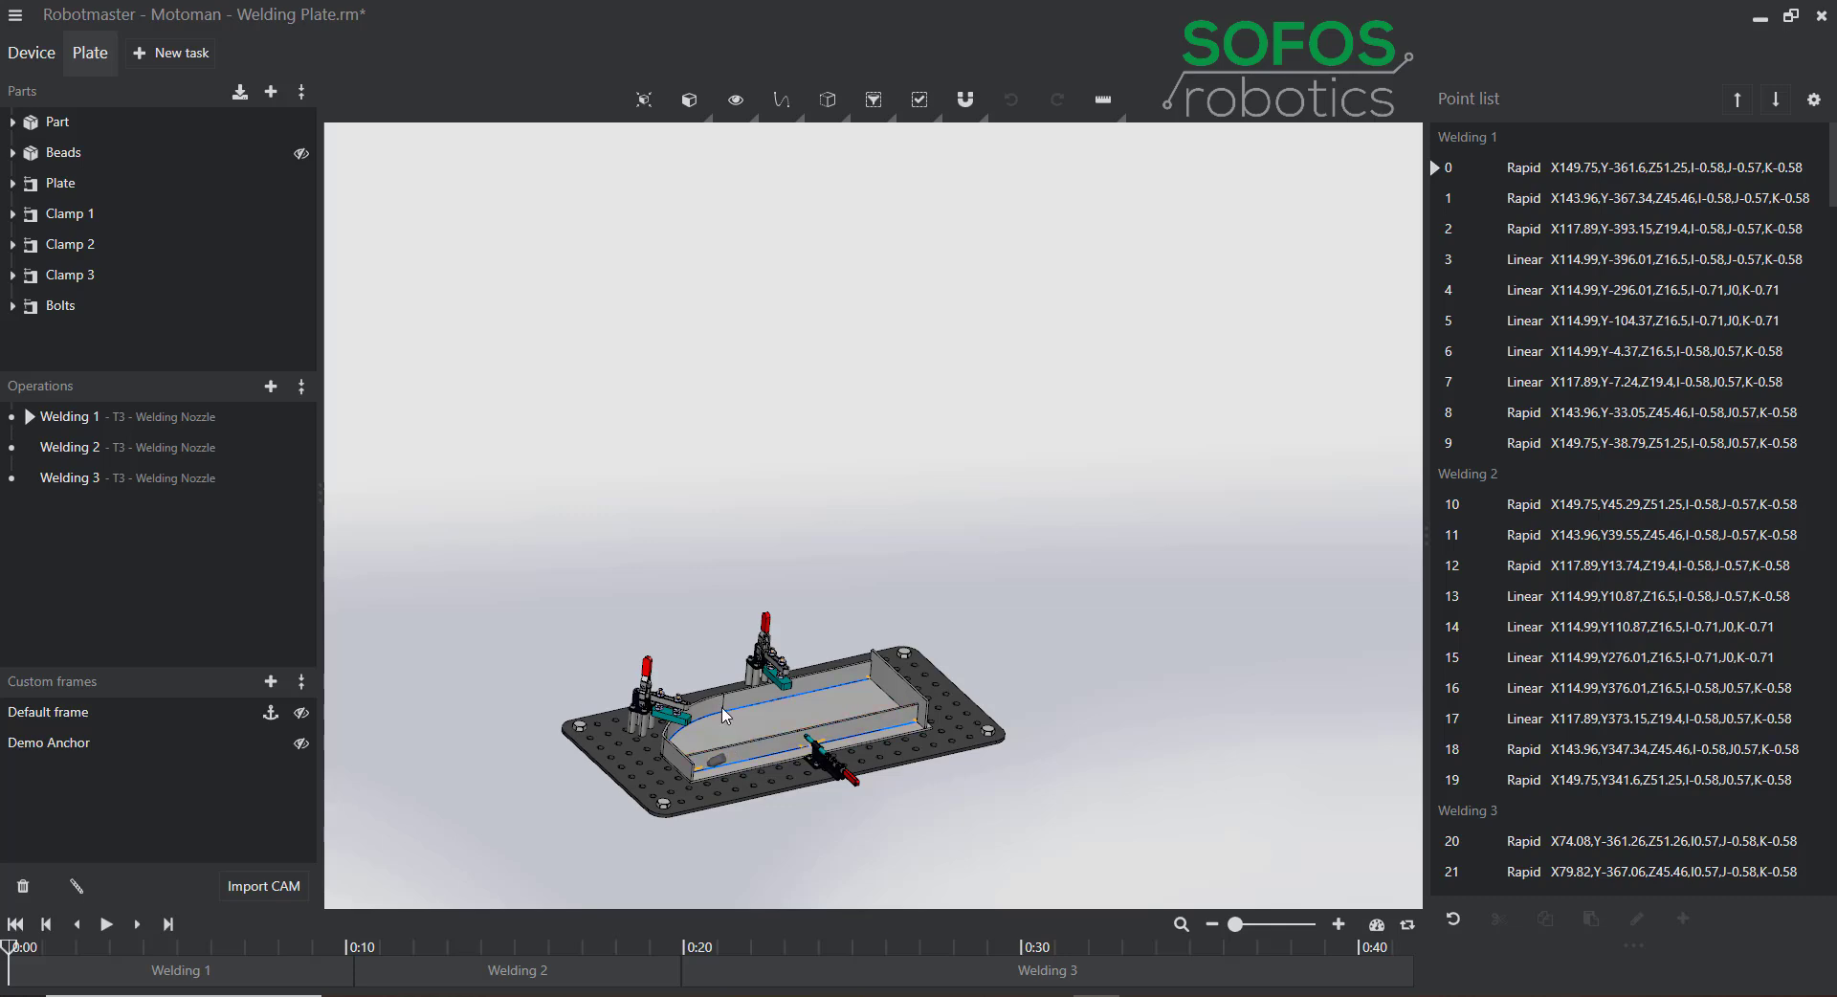
pyautogui.click(43, 55)
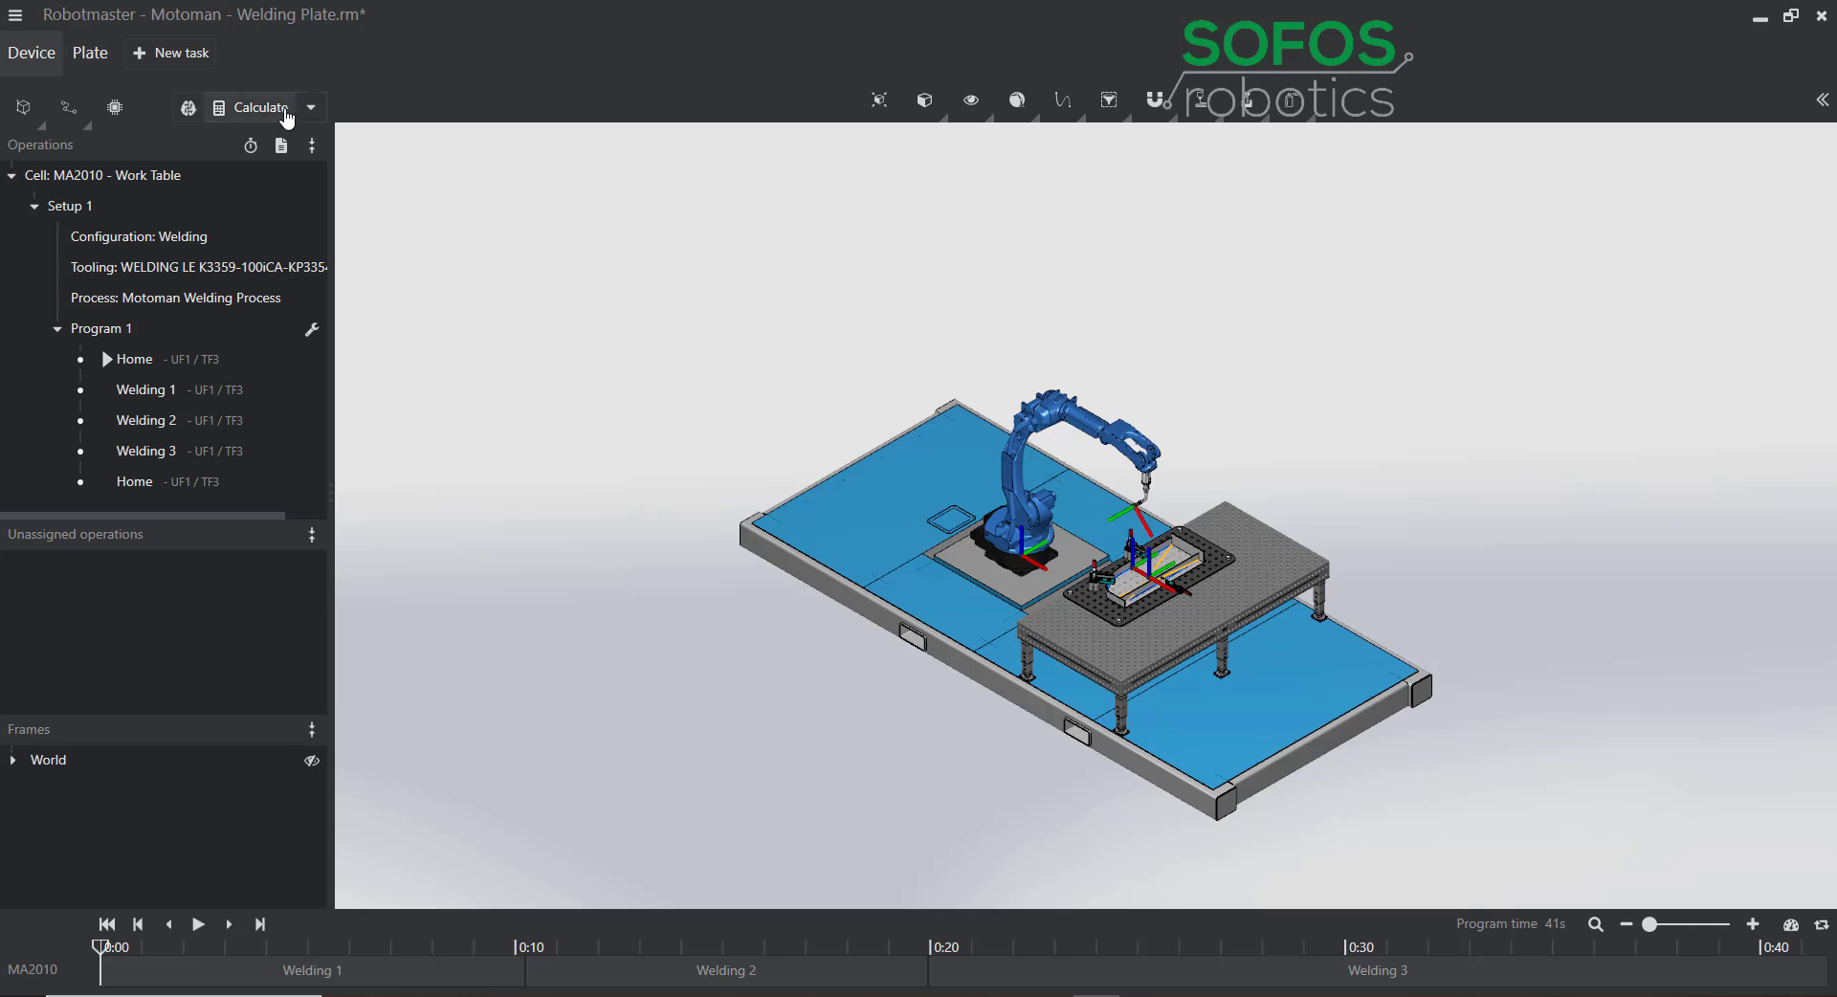
# Calculate the program and move the robot to the collision at the start of Welding 2.
pyautogui.click(253, 109)
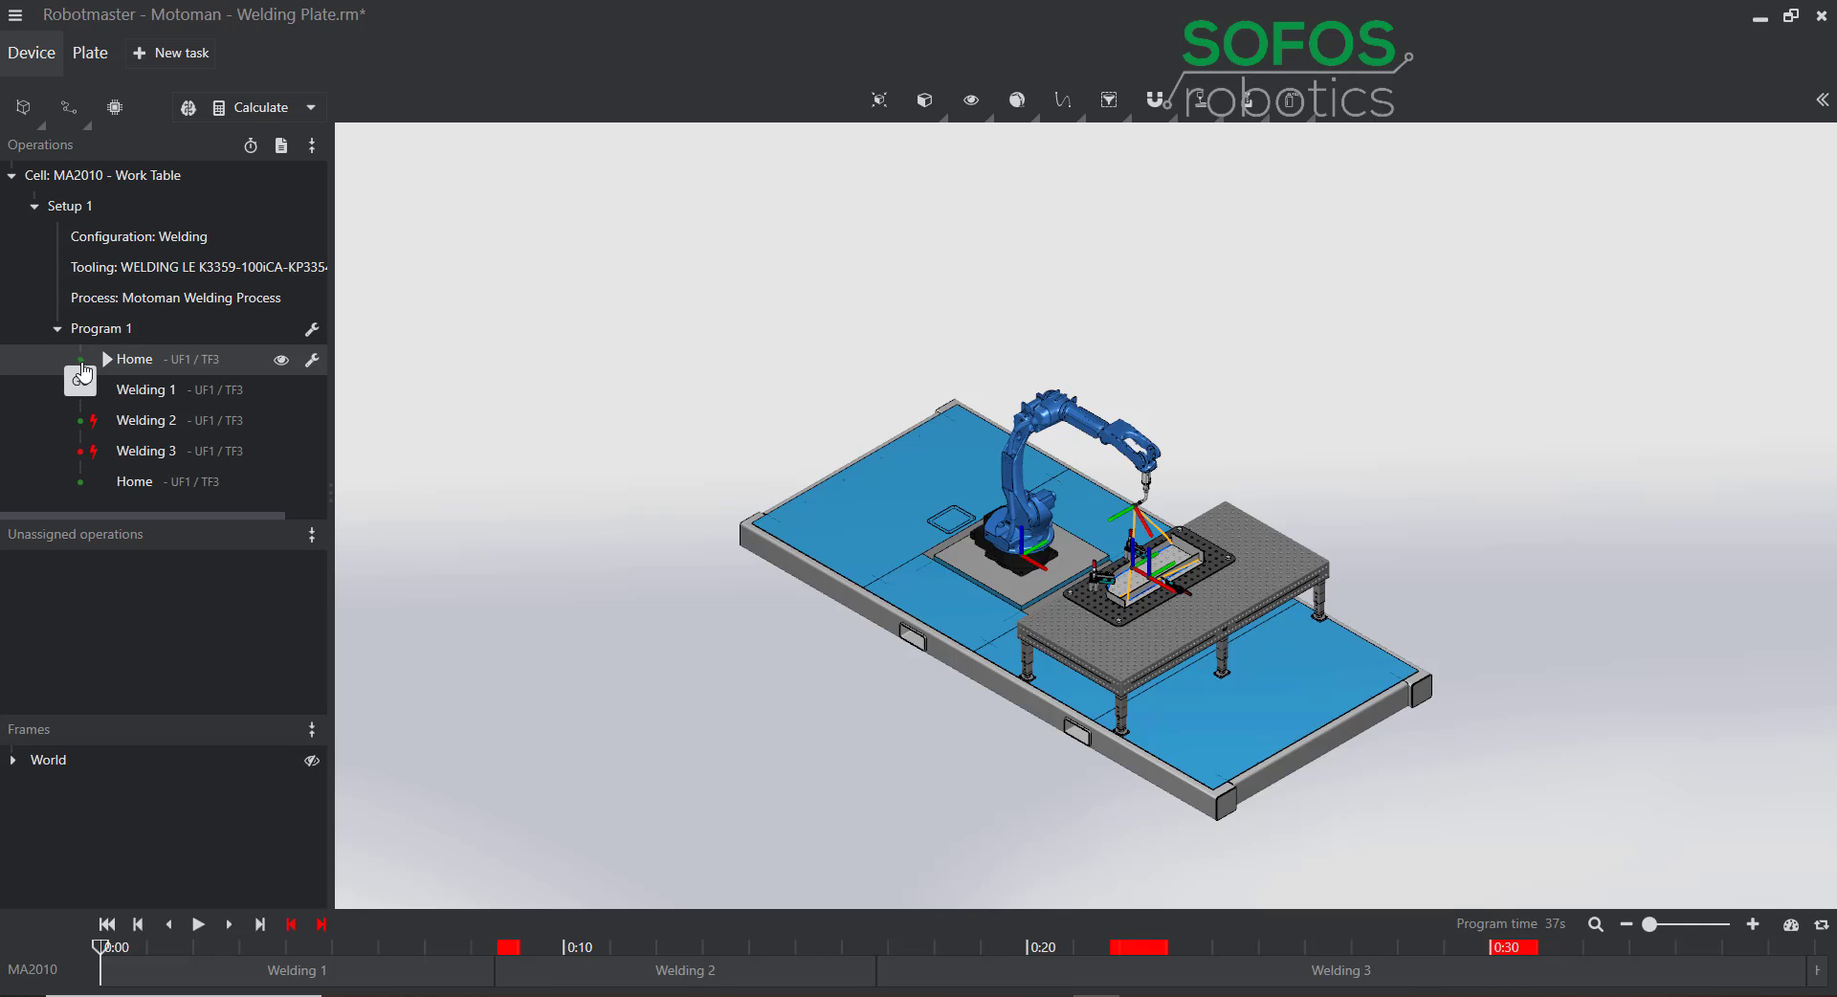
pyautogui.click(108, 422)
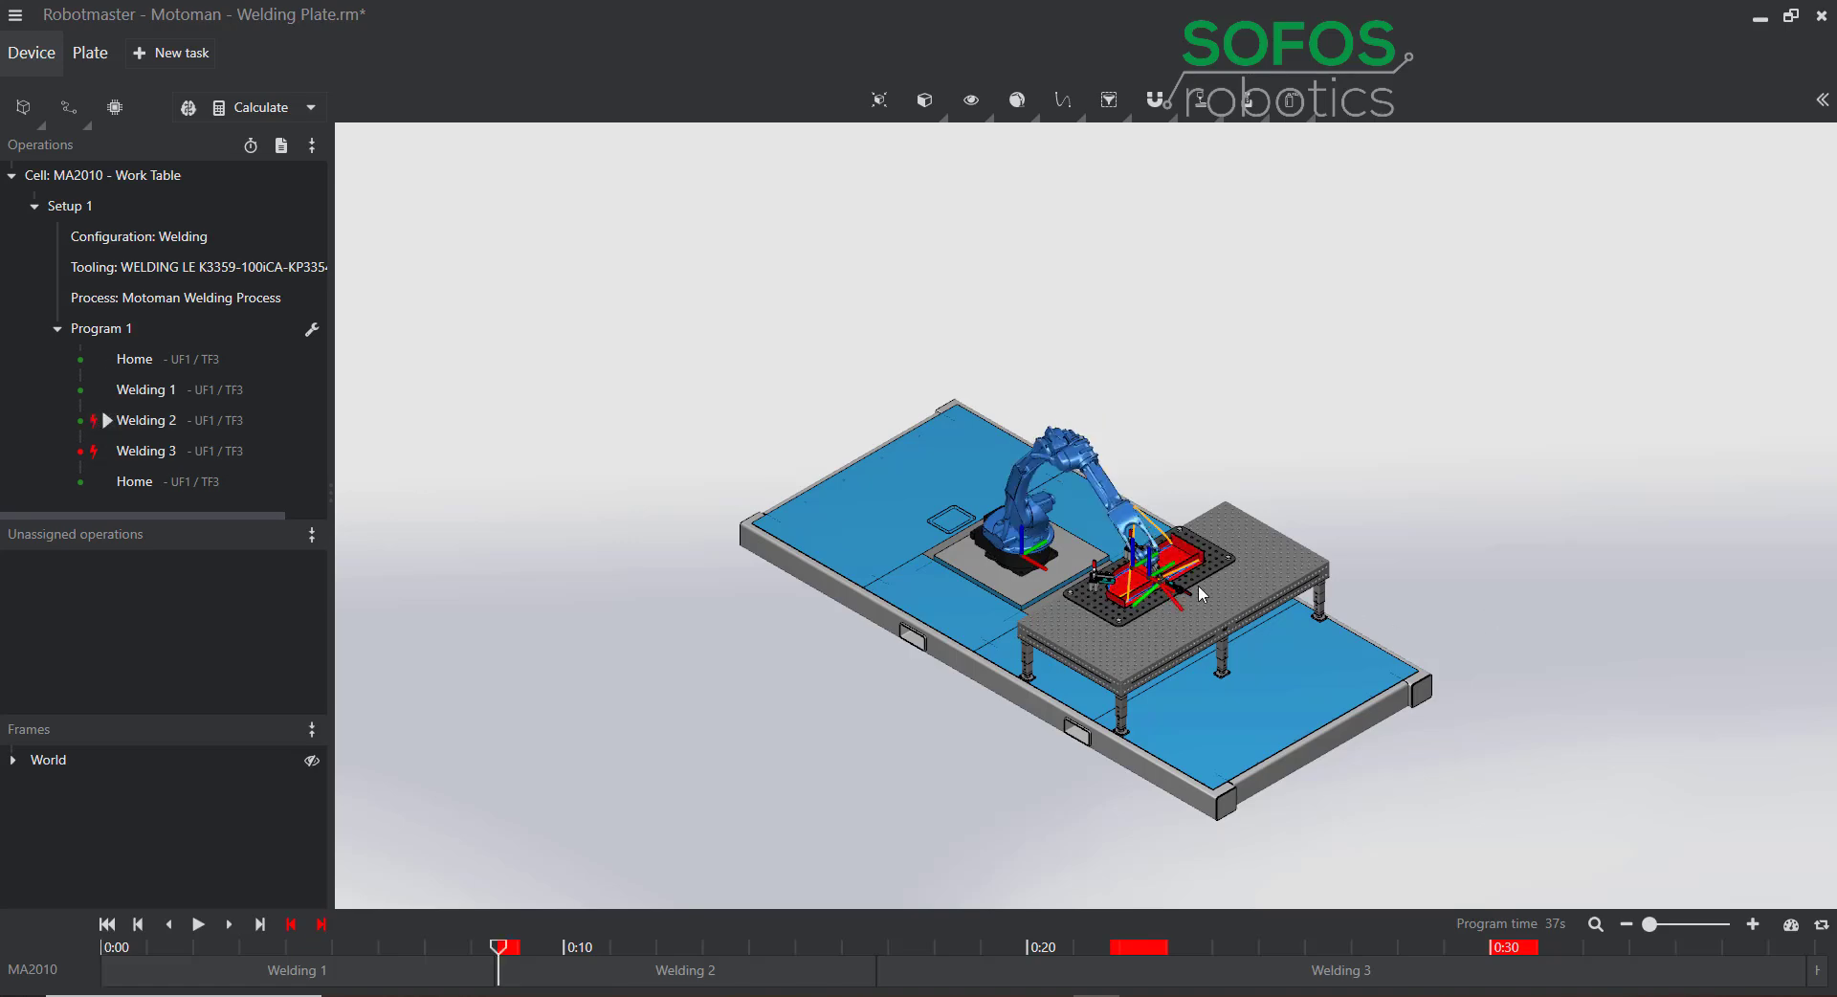
pyautogui.scroll(6, 1198, 583)
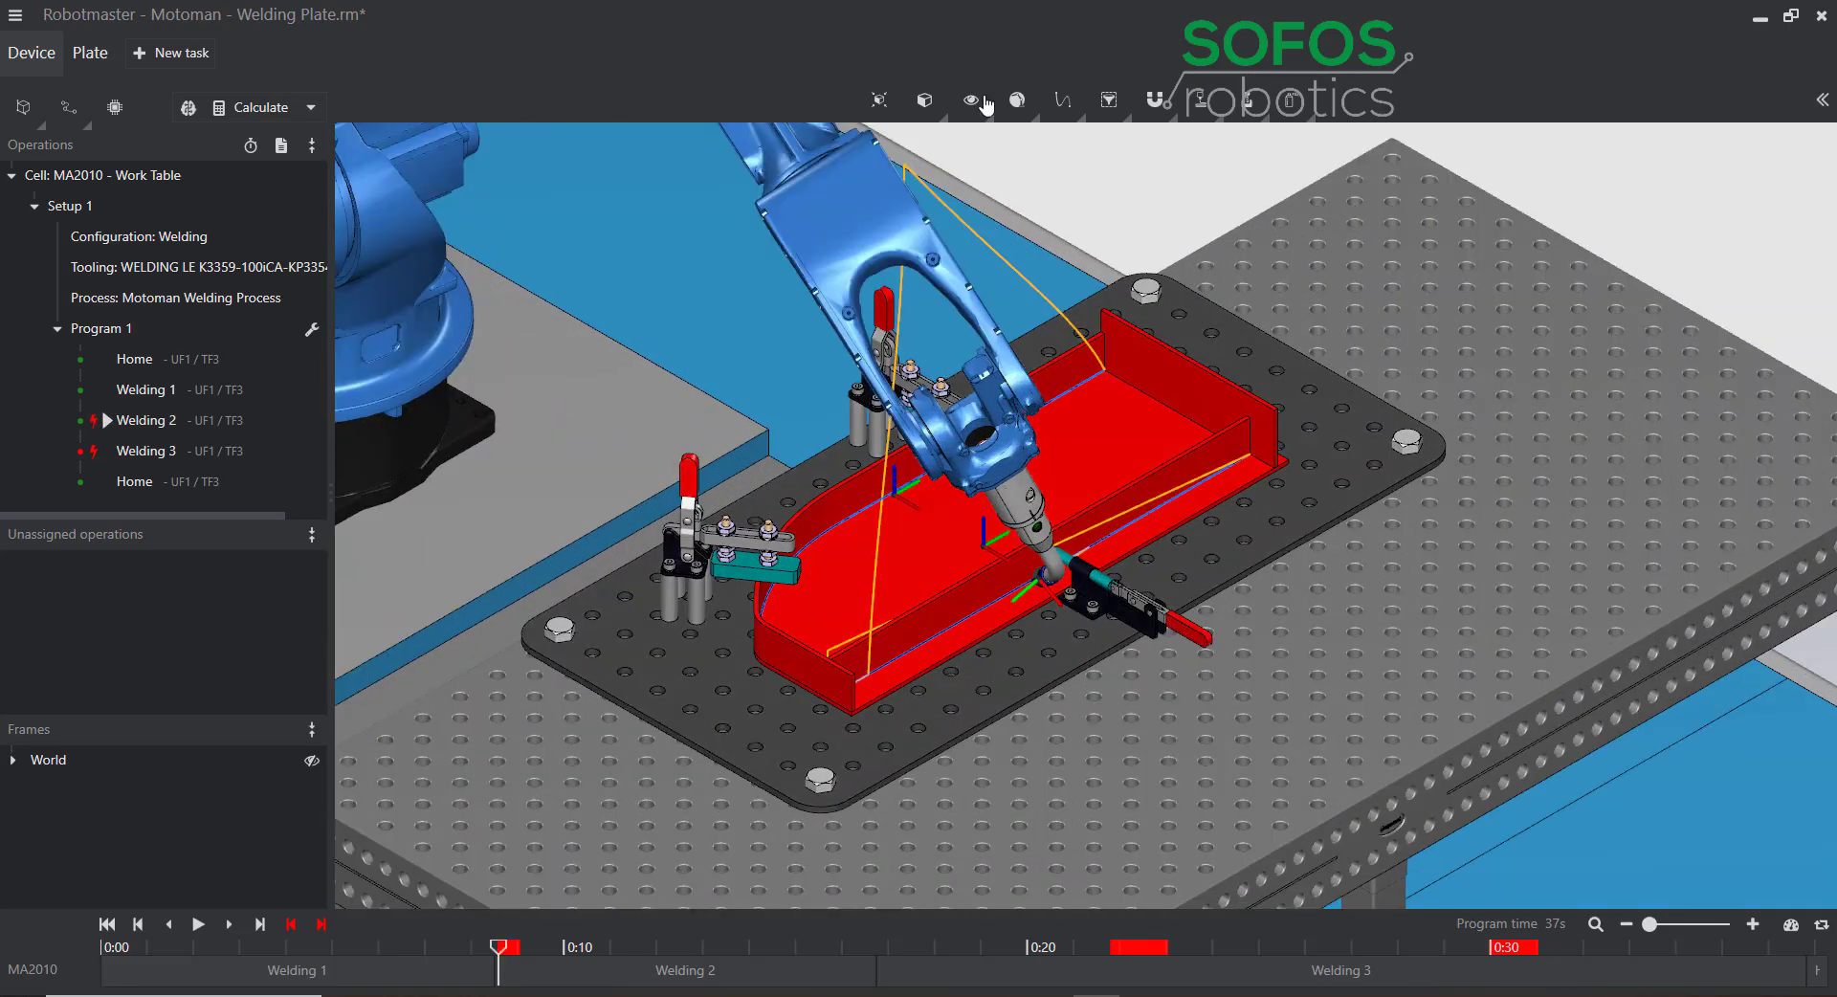
# Hide the path display and move the robot to the first Welding 3 error.
pyautogui.click(976, 102)
pyautogui.moveTo(1108, 101)
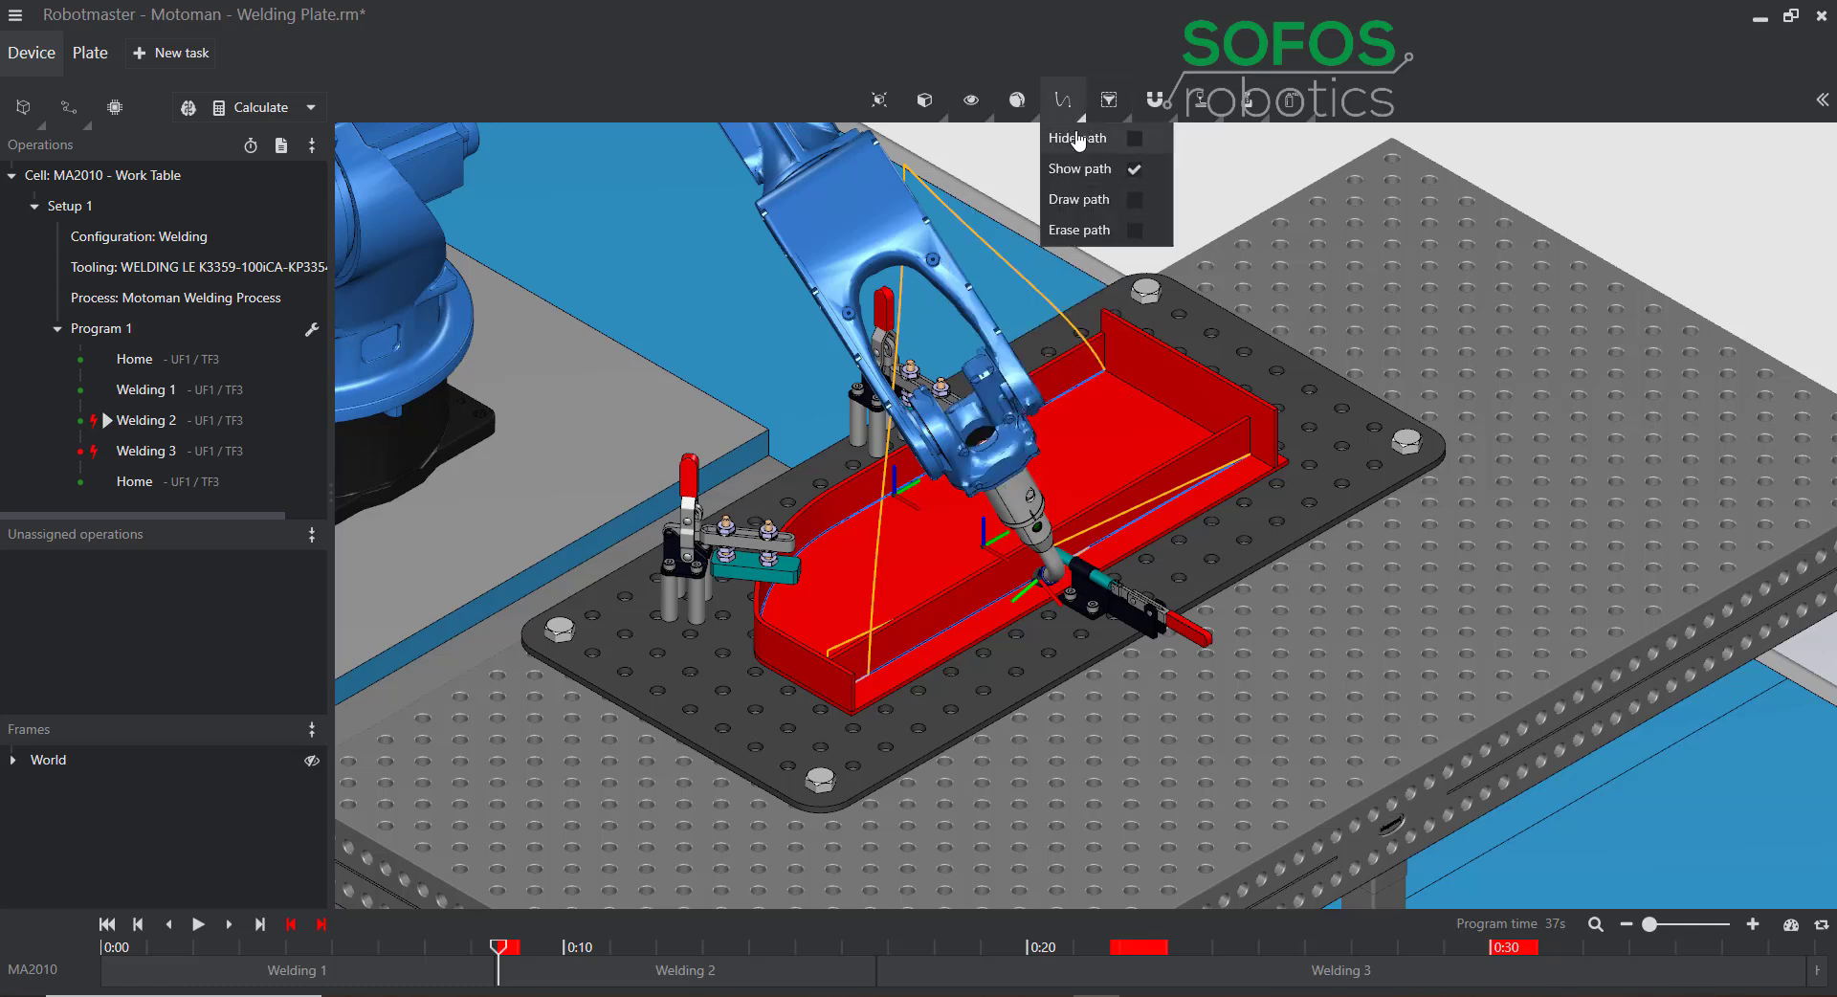
pyautogui.click(1134, 139)
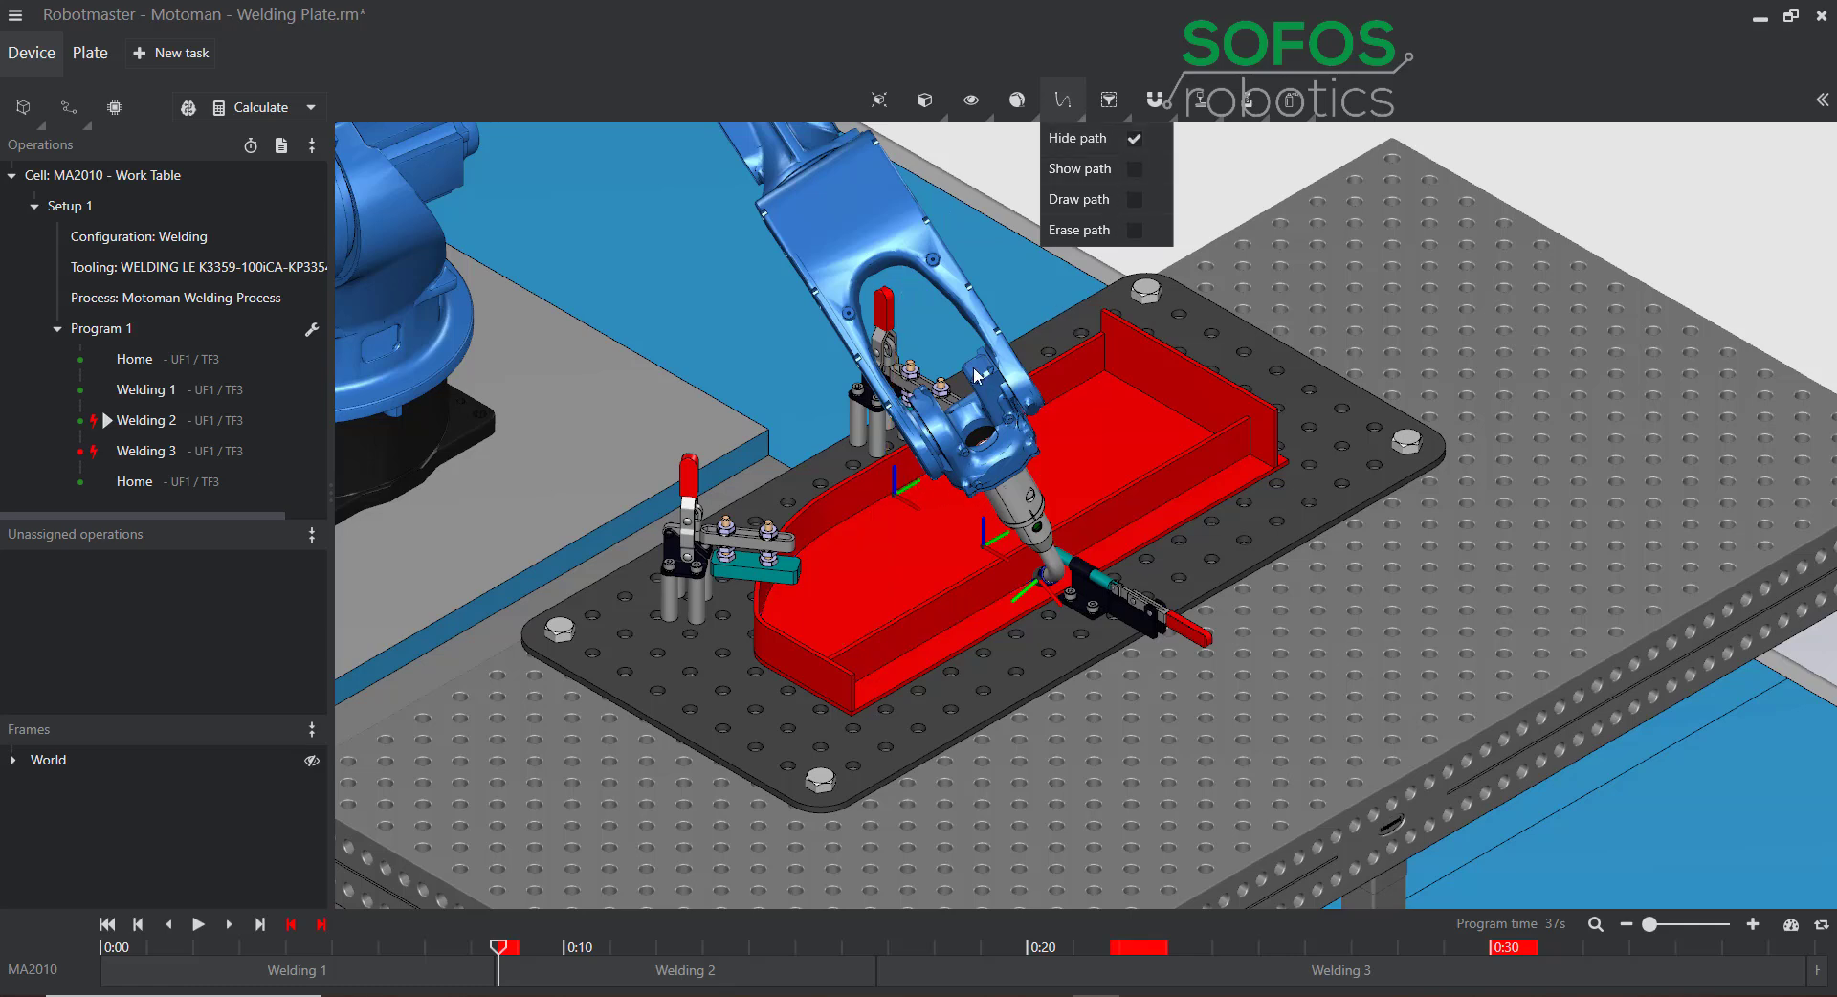
pyautogui.click(100, 454)
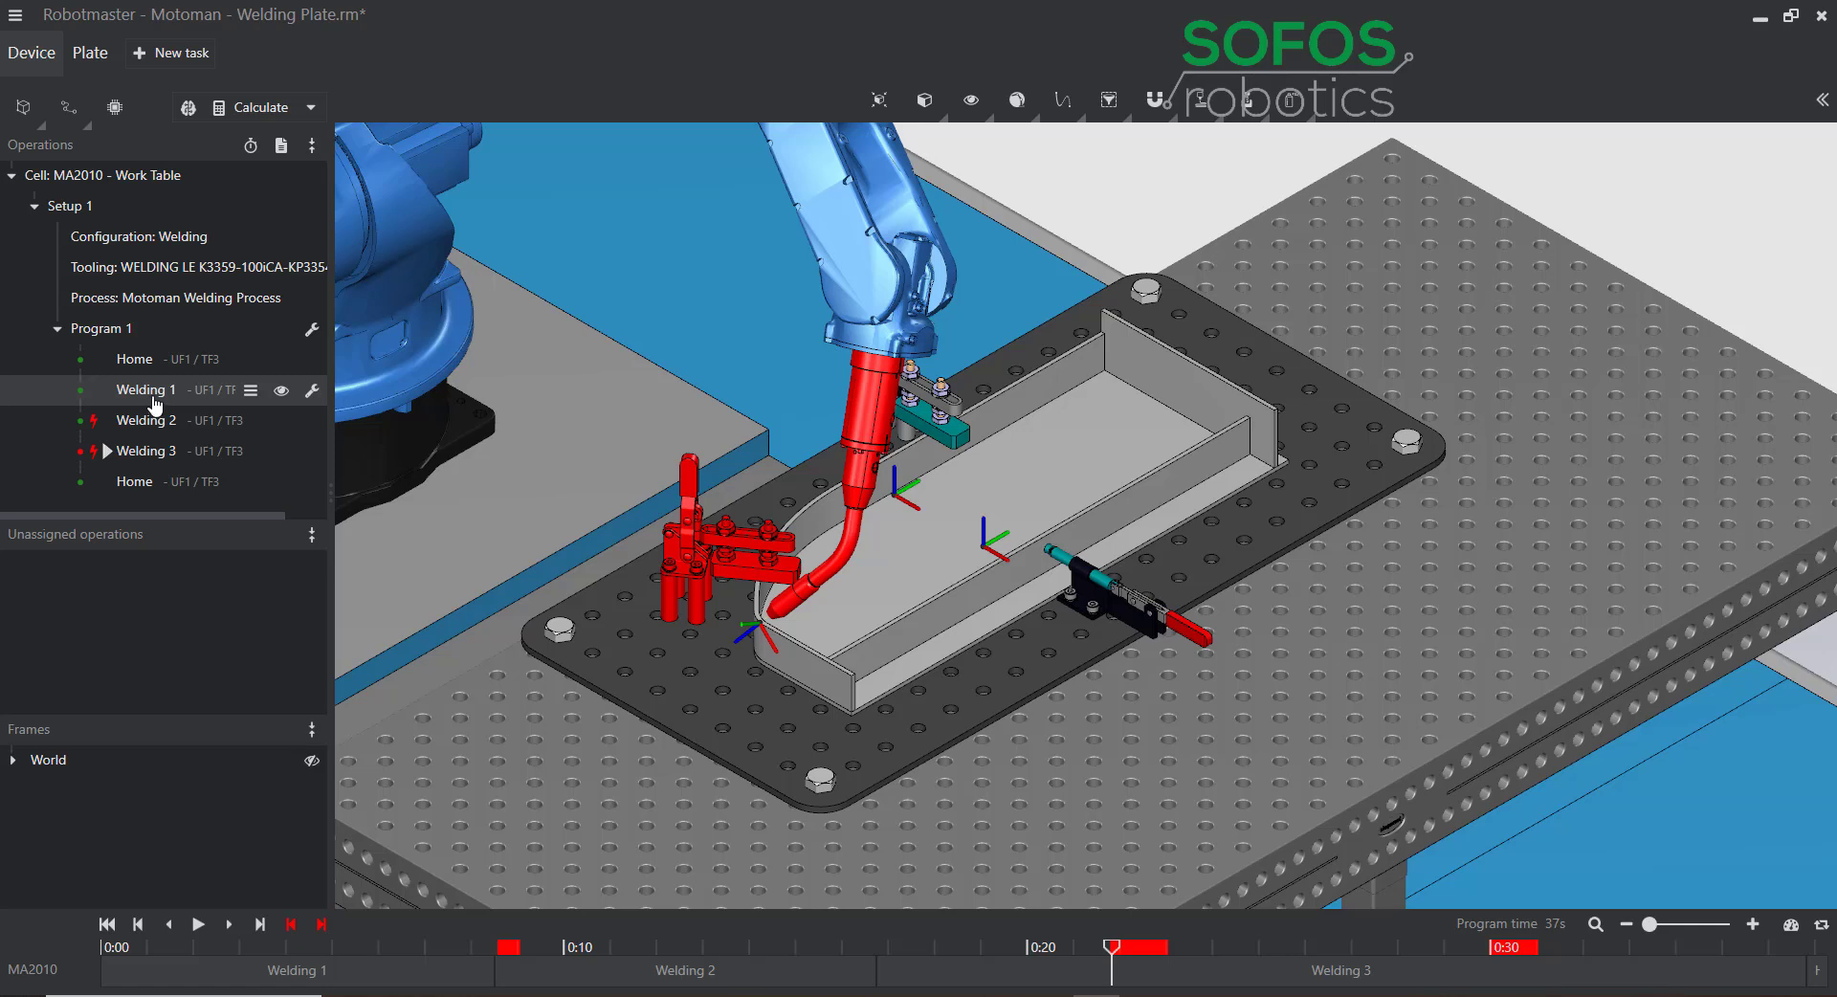
# Start a manual transition after Welding 1 and delete the existing points P0 and P1 from the transition point list.
pyautogui.click(155, 392)
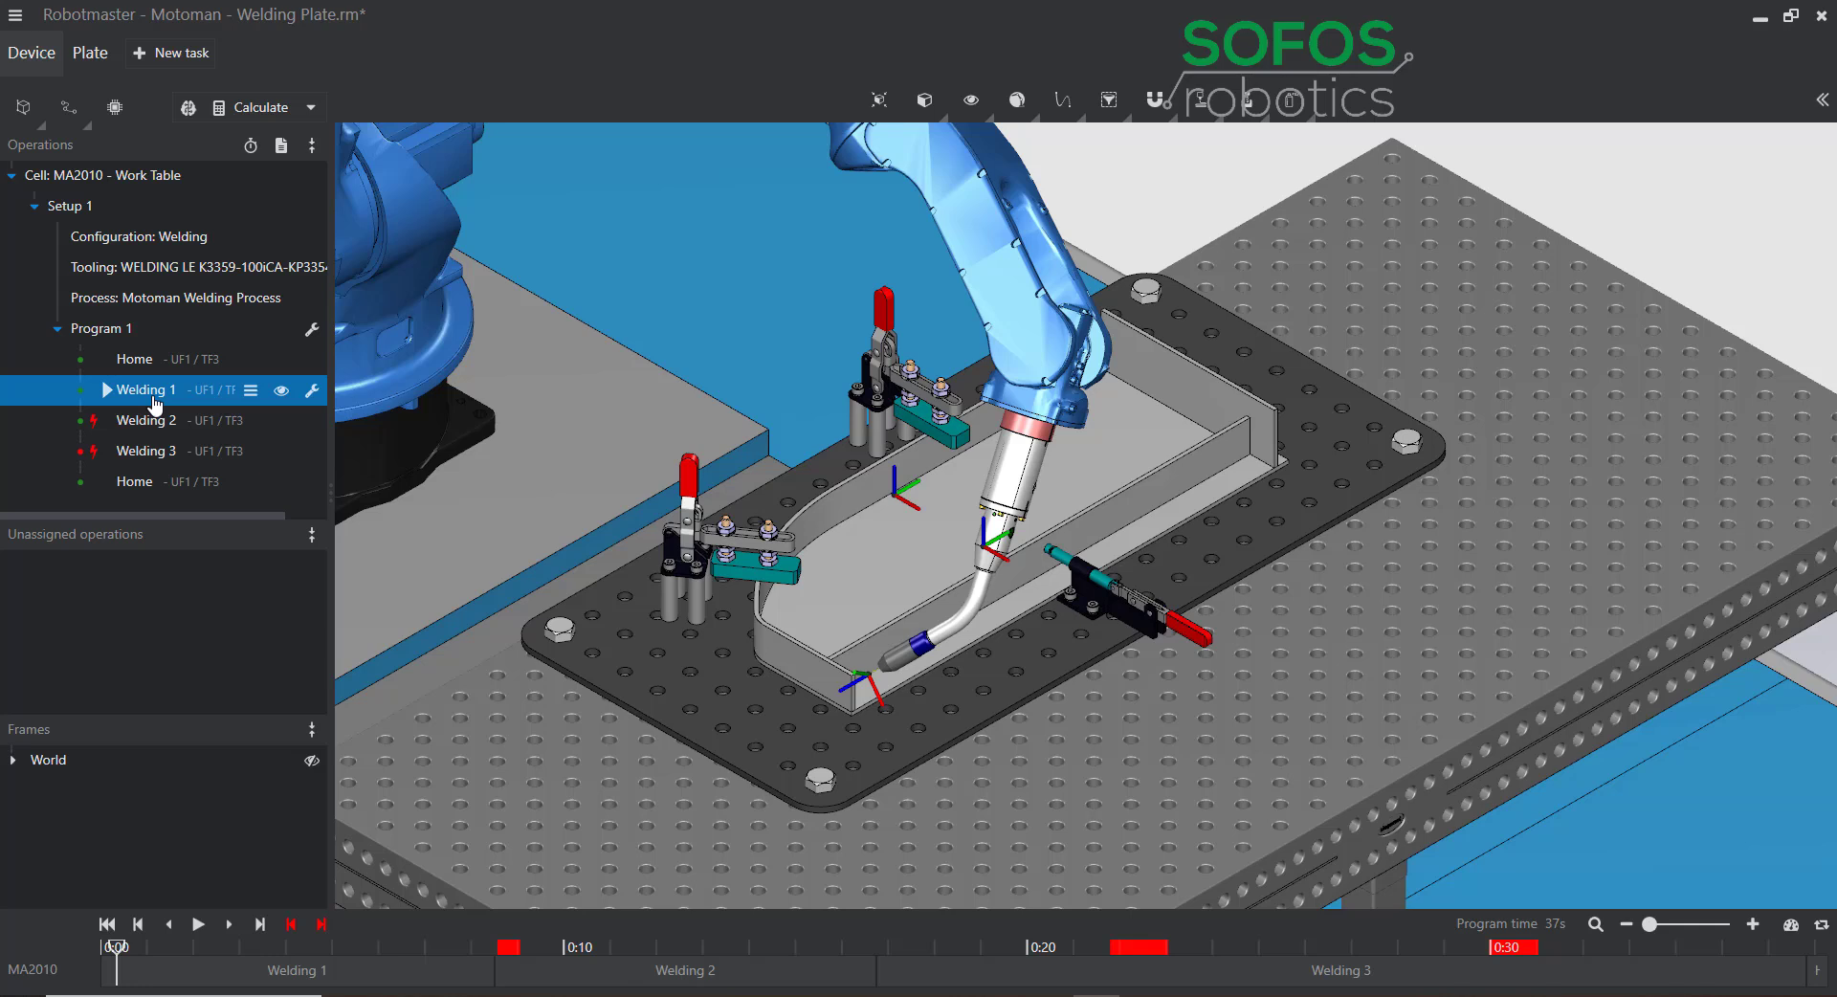
pyautogui.rightClick(153, 397)
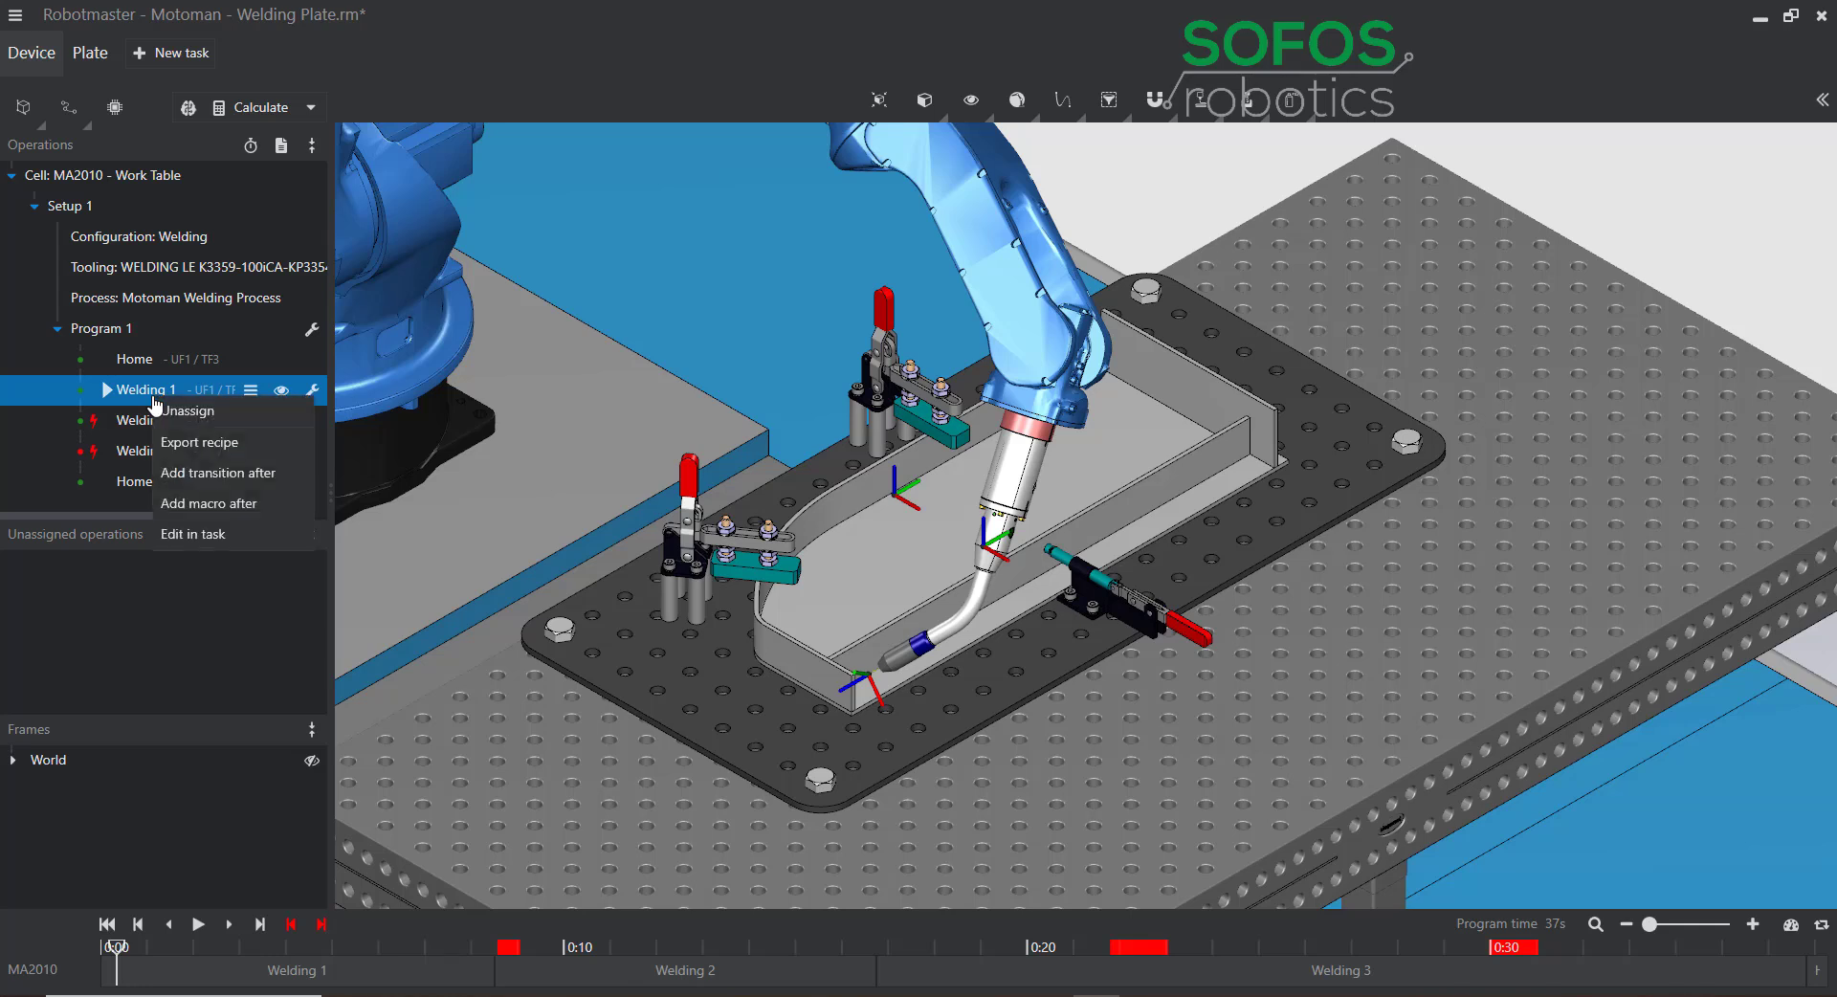
pyautogui.click(196, 474)
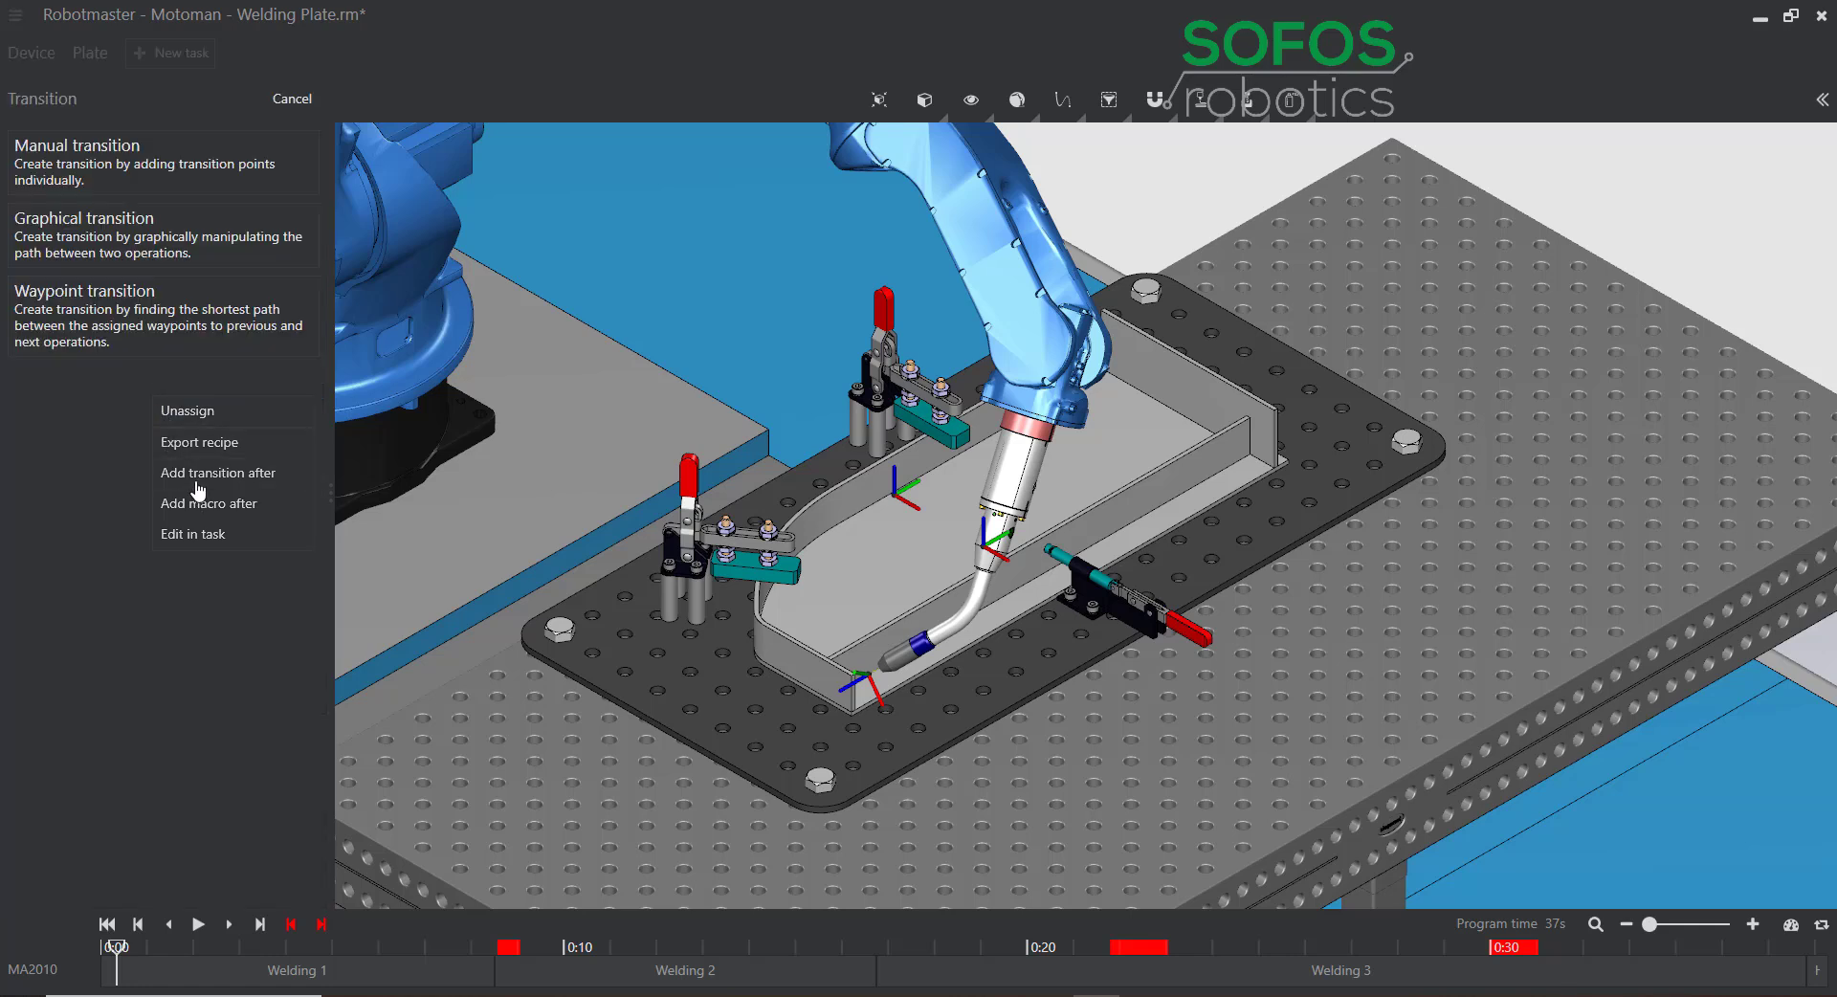
pyautogui.click(175, 167)
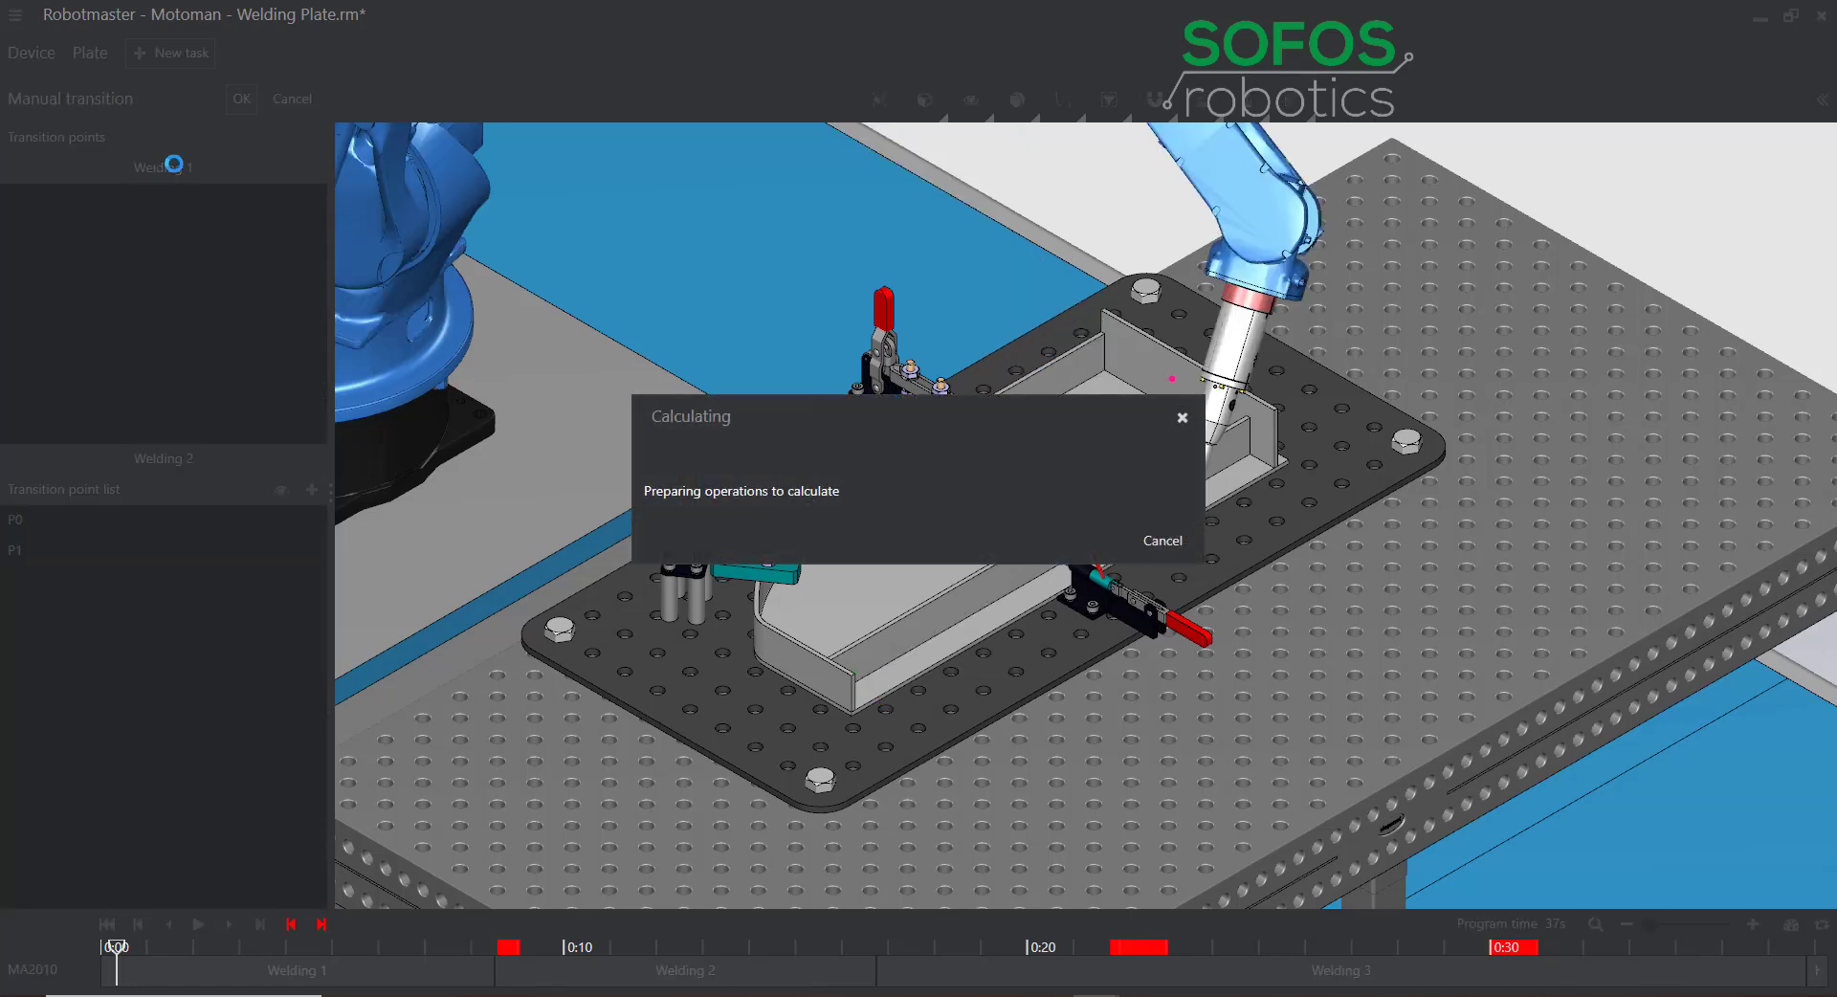
pyautogui.click(282, 522)
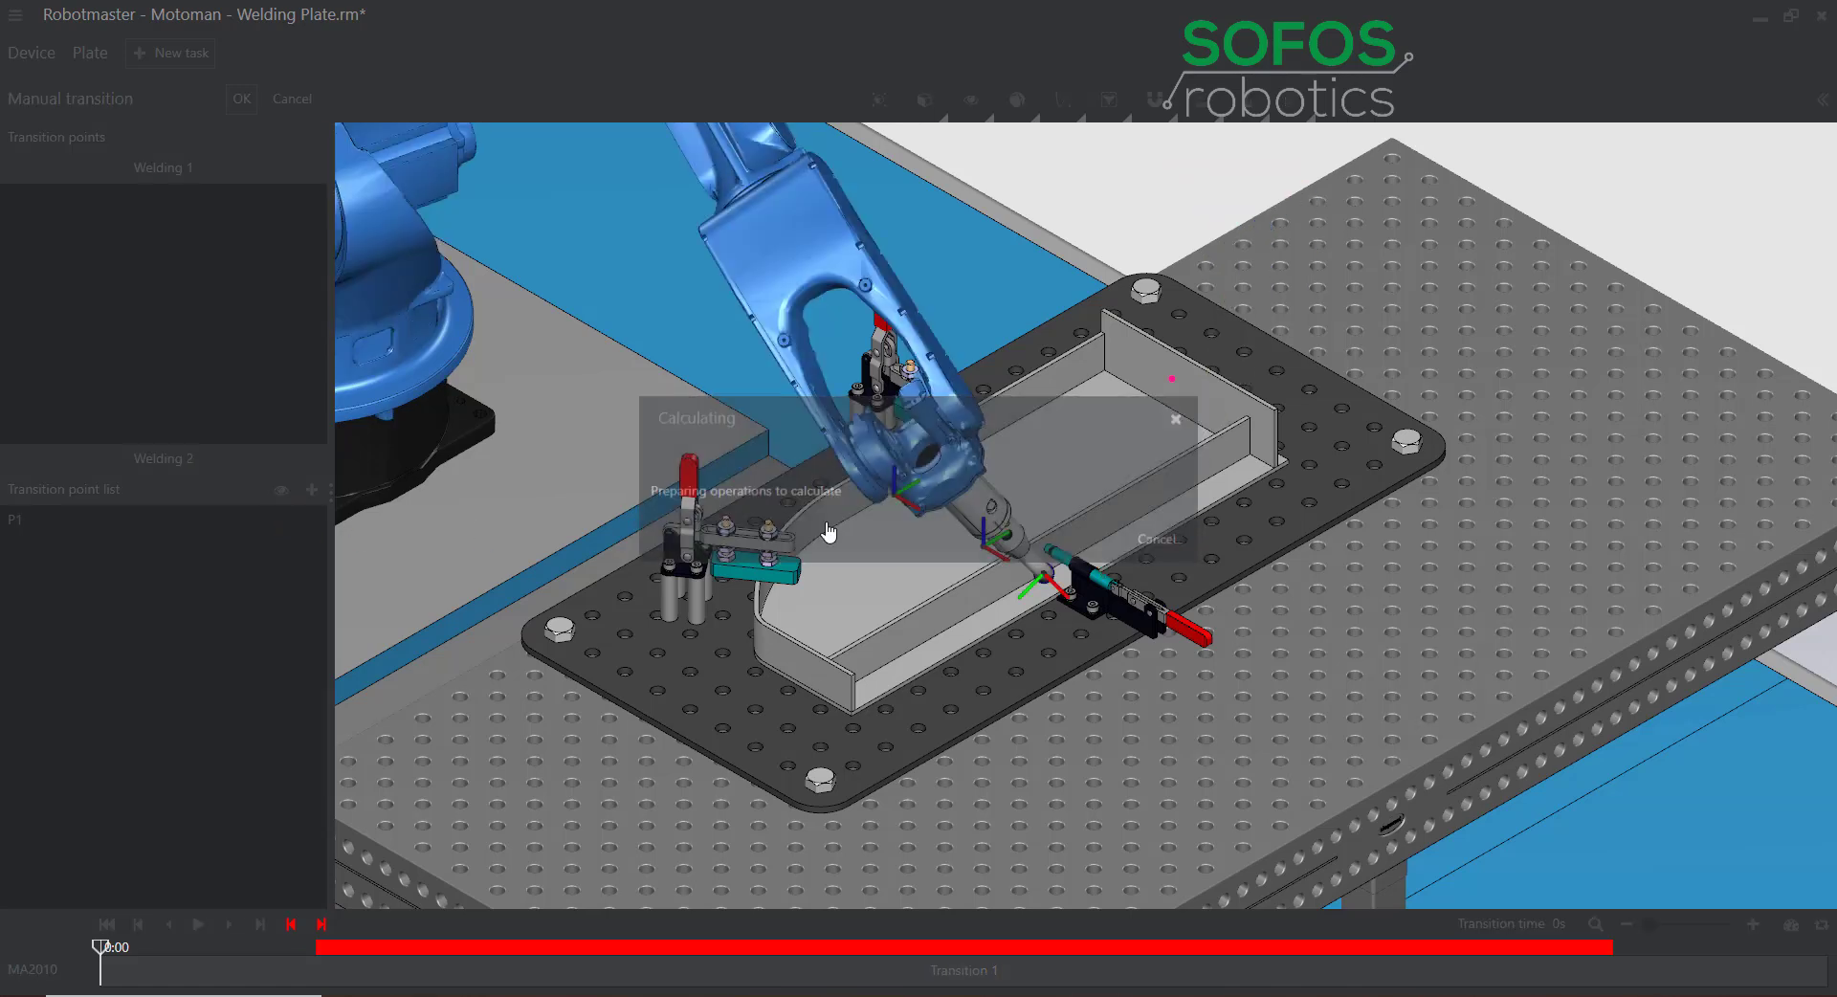
pyautogui.click(281, 522)
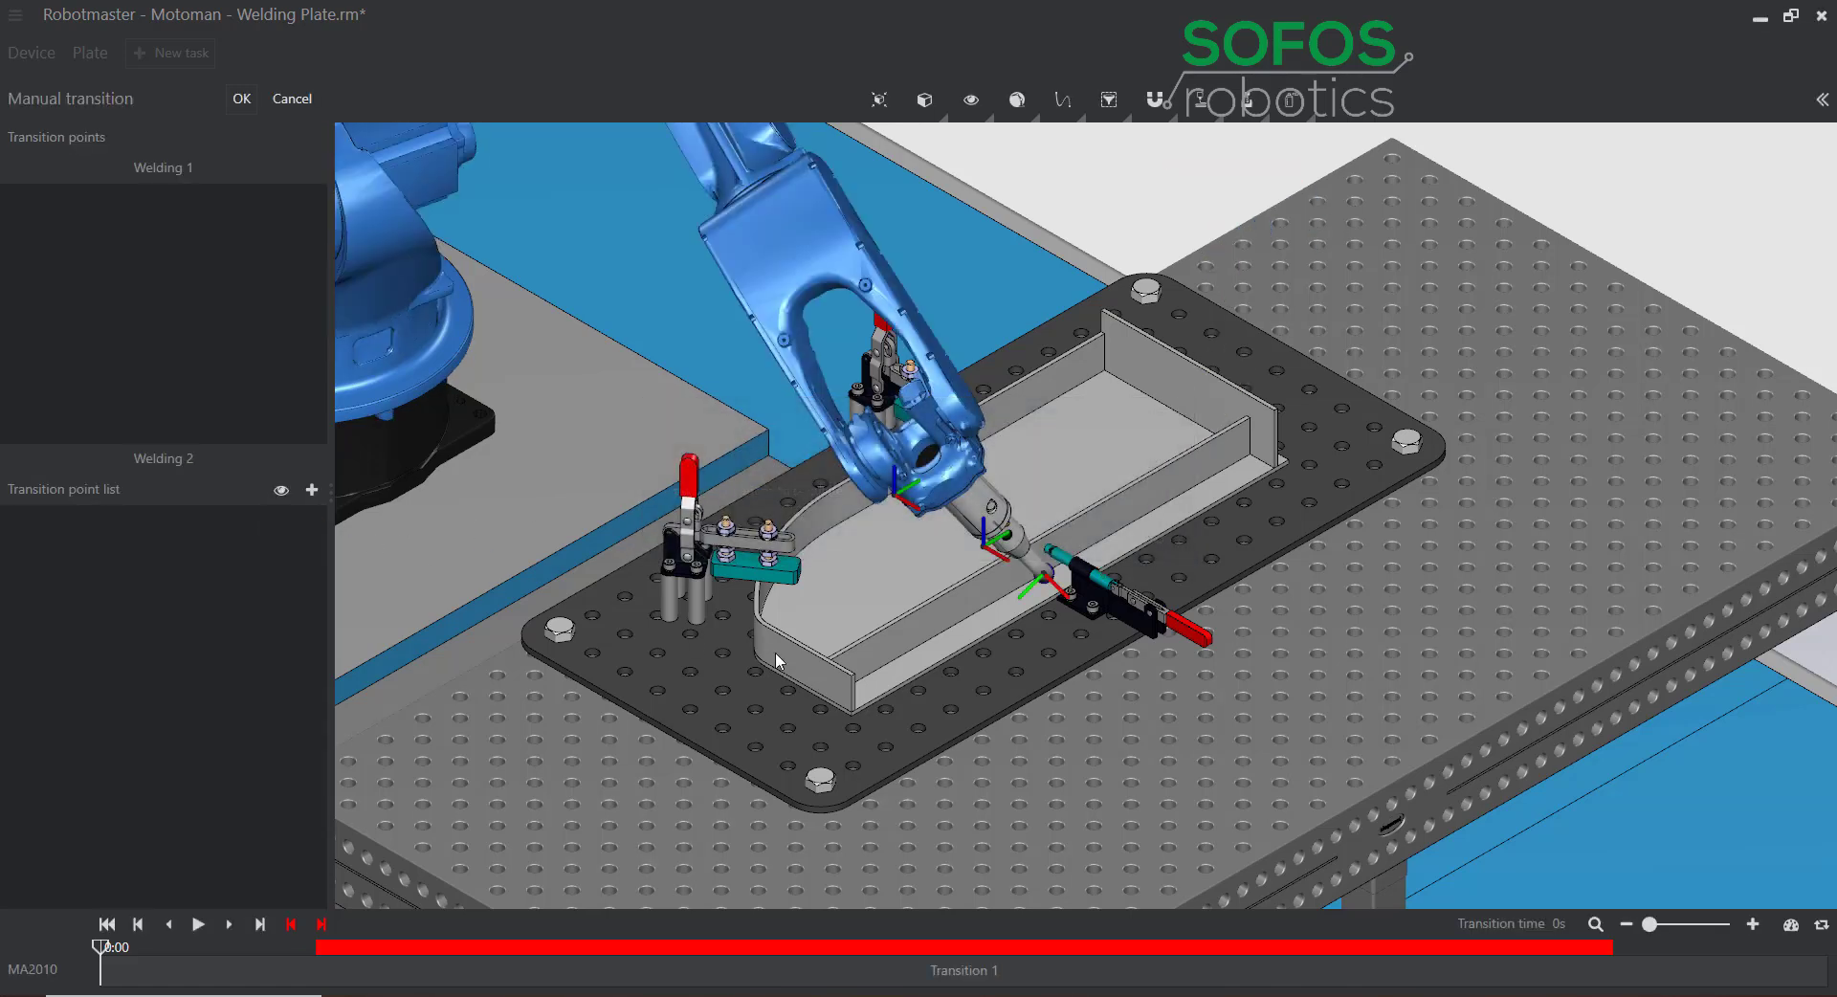
# Lift the torch clear of the plate and shift it toward the front clamp, then save this position as transition point P0 between Welding 1 and Welding 2.
pyautogui.moveTo(105, 949); pyautogui.dragTo(877, 949)
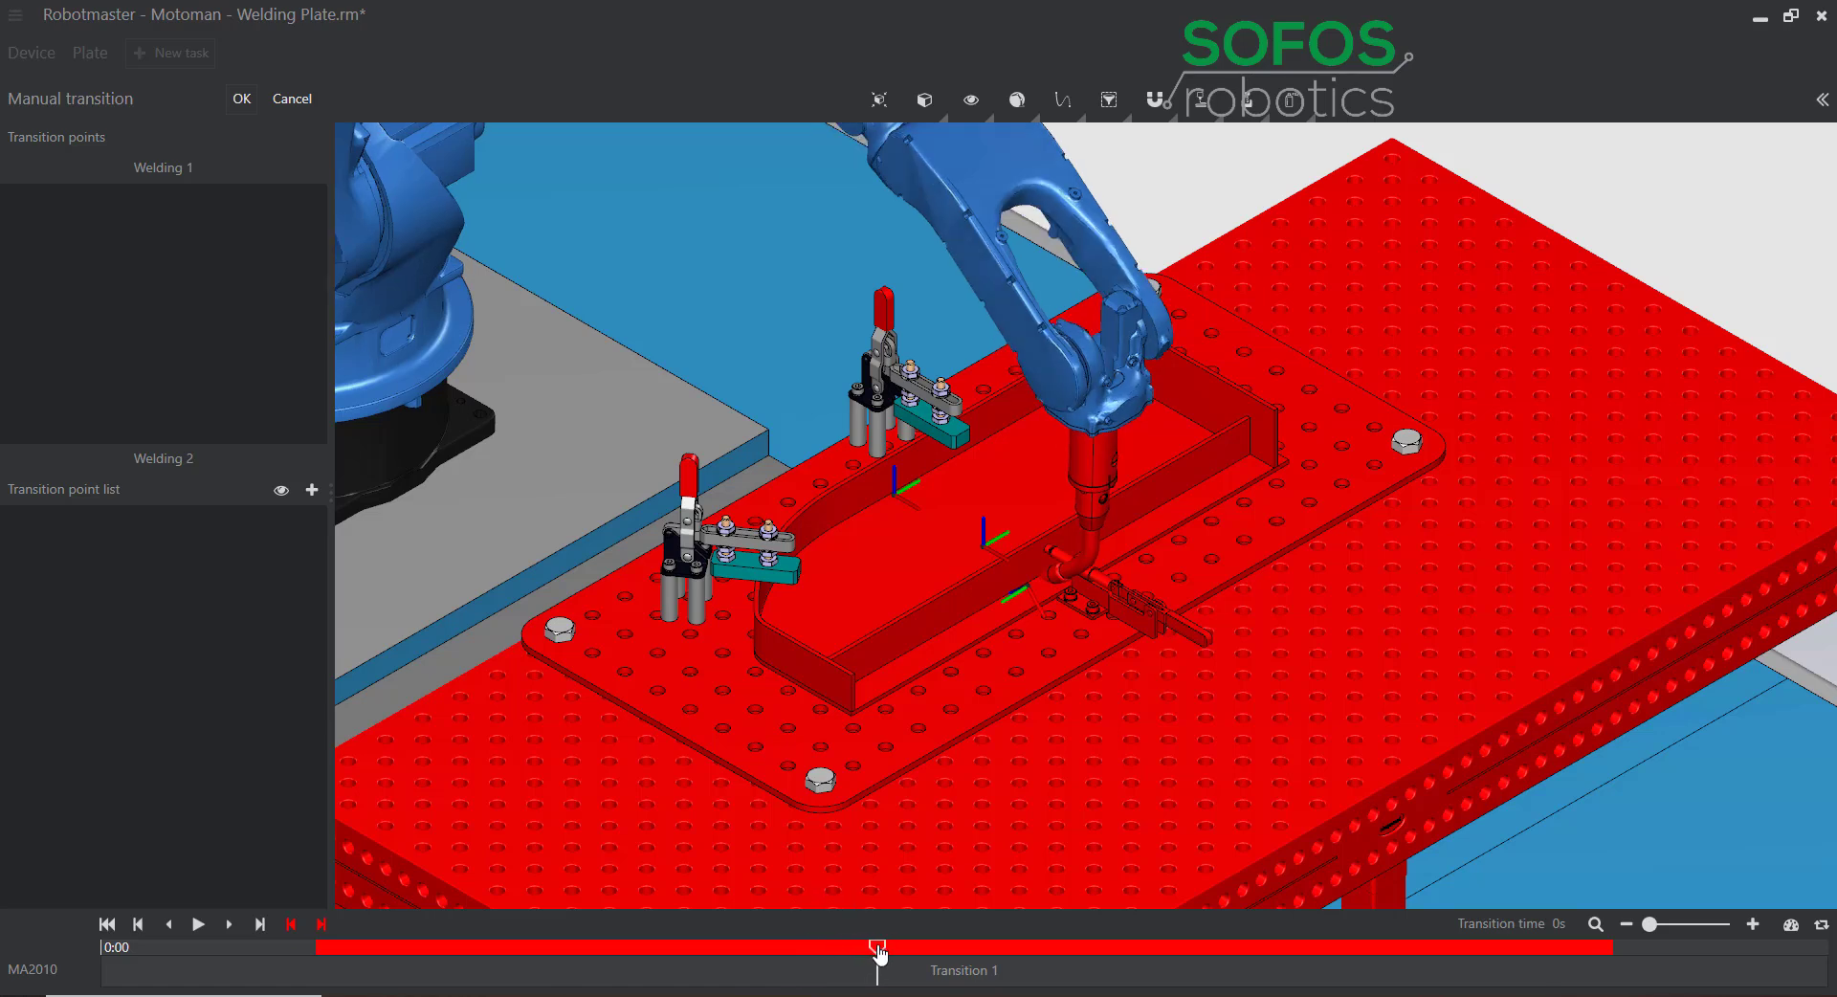
pyautogui.click(1095, 472)
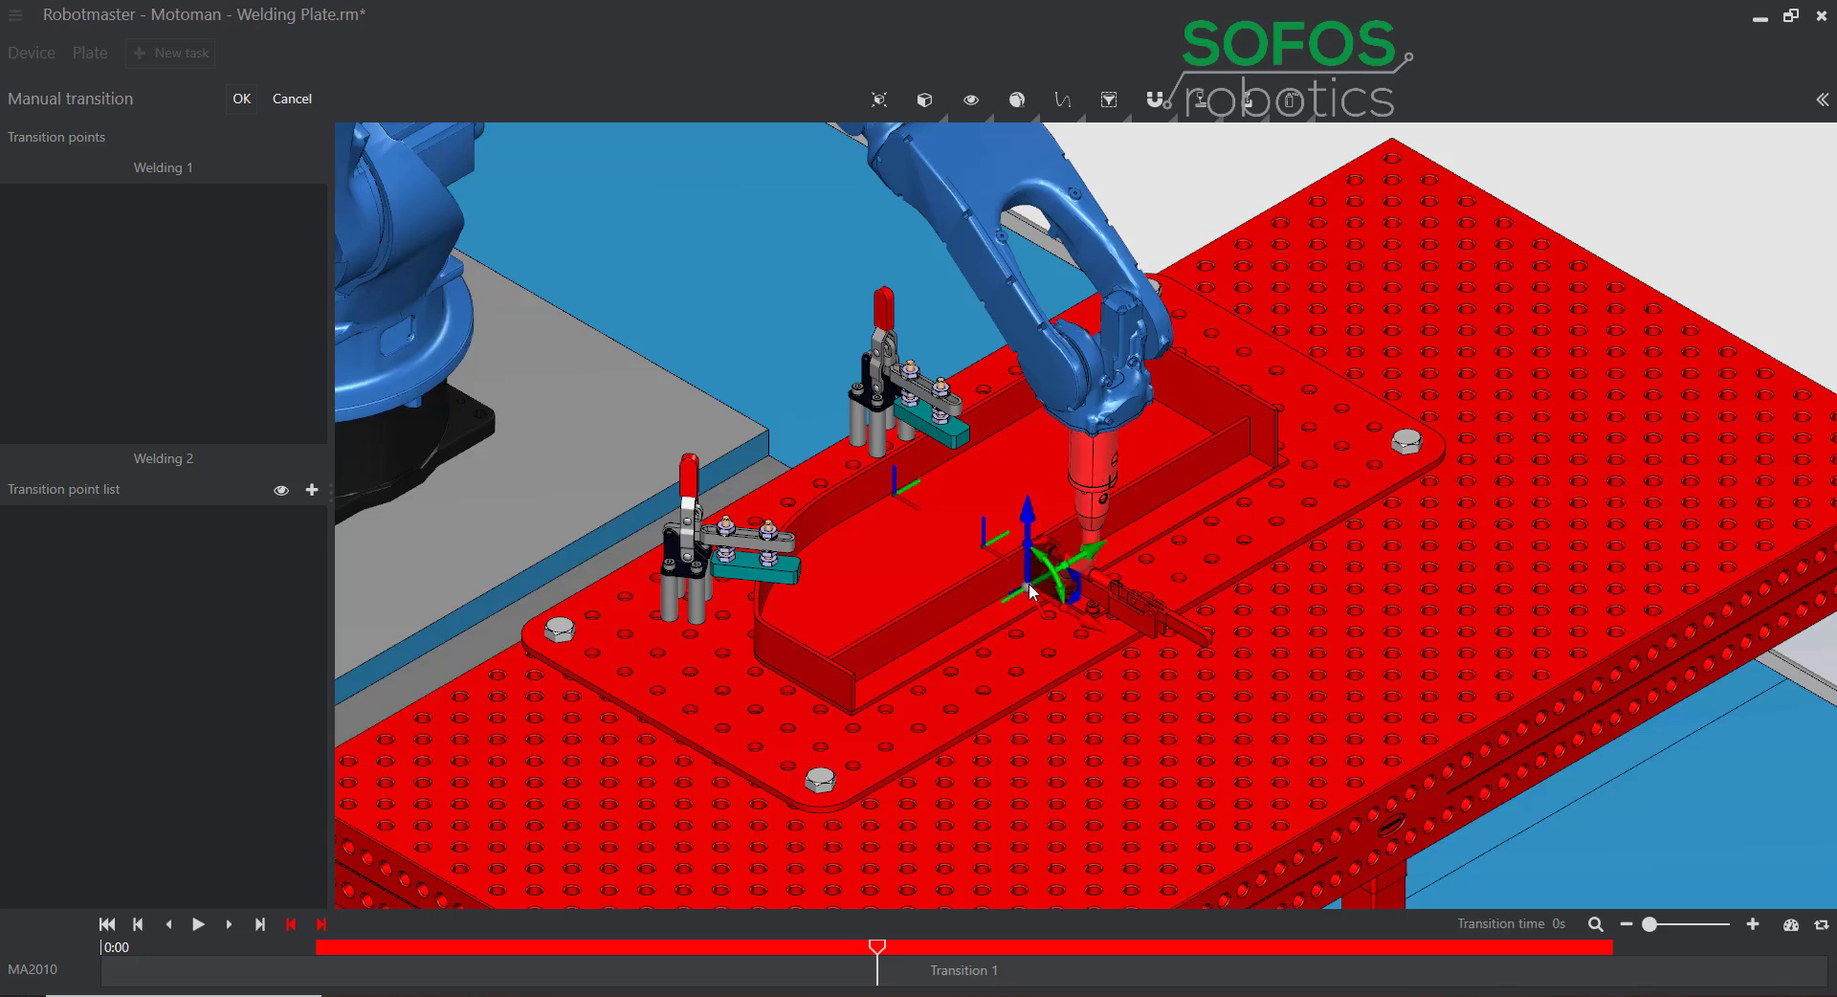
pyautogui.moveTo(1027, 516); pyautogui.dragTo(1027, 467)
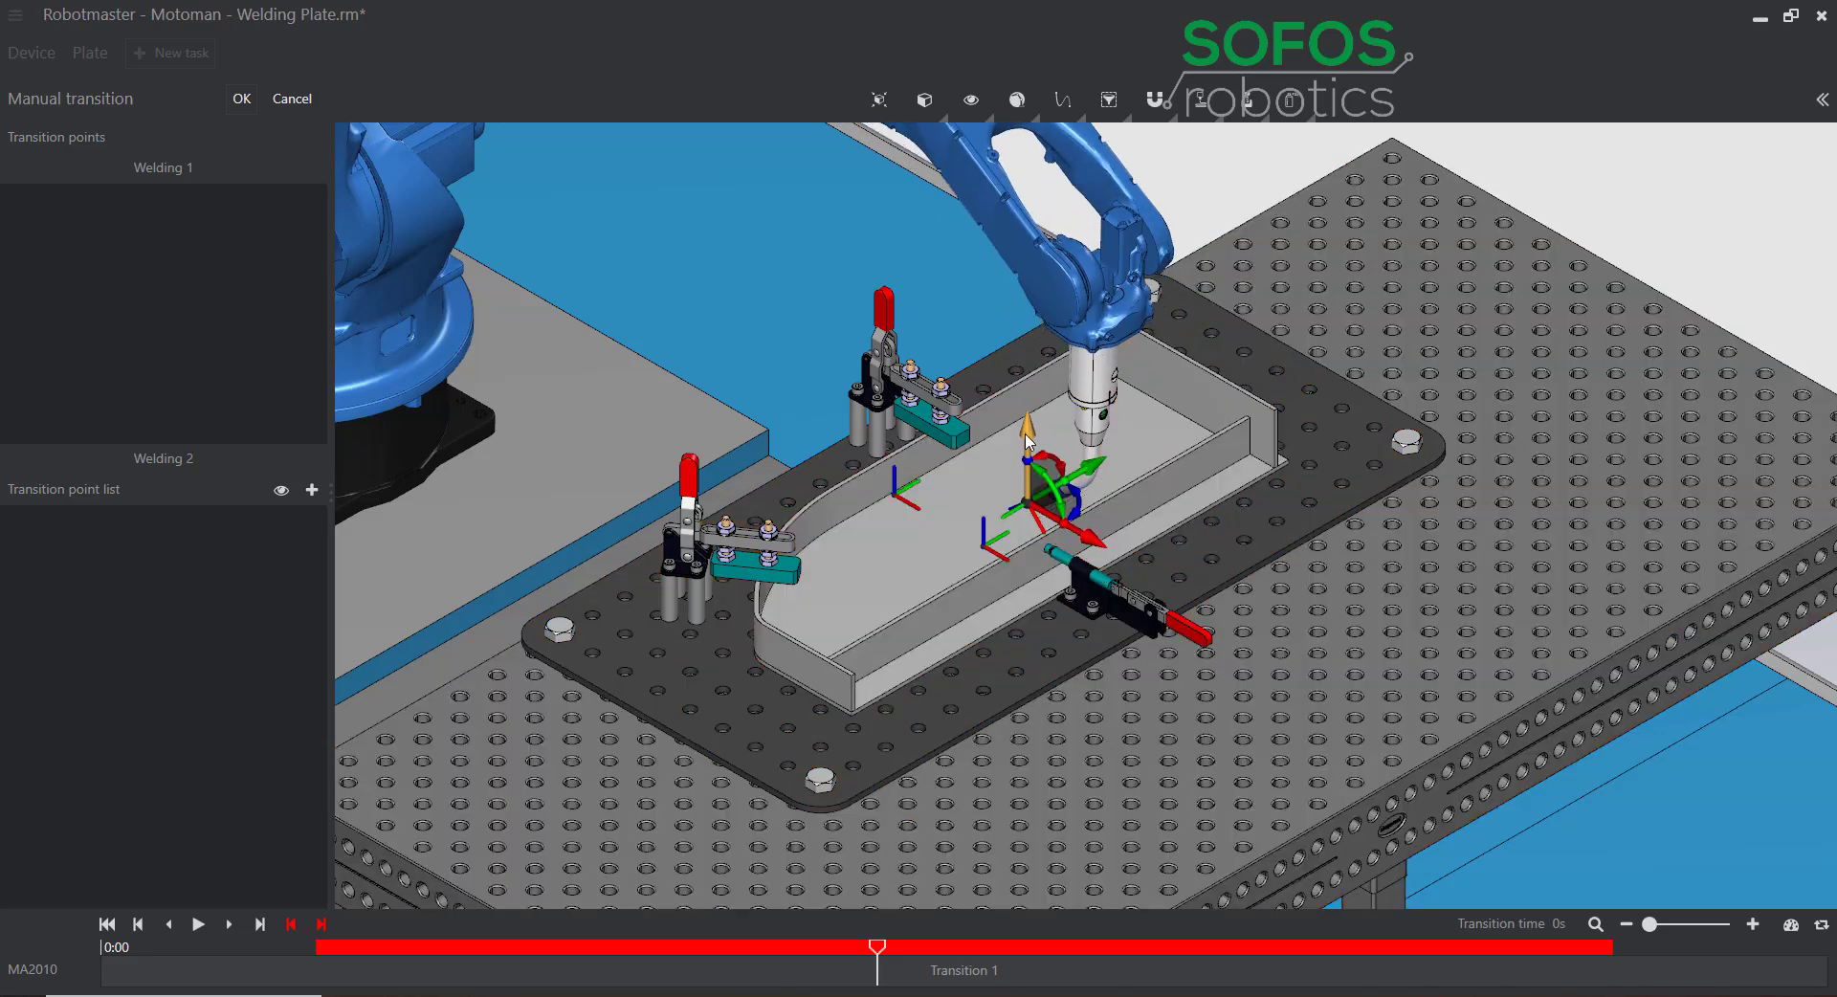
pyautogui.moveTo(1113, 553); pyautogui.dragTo(1136, 563)
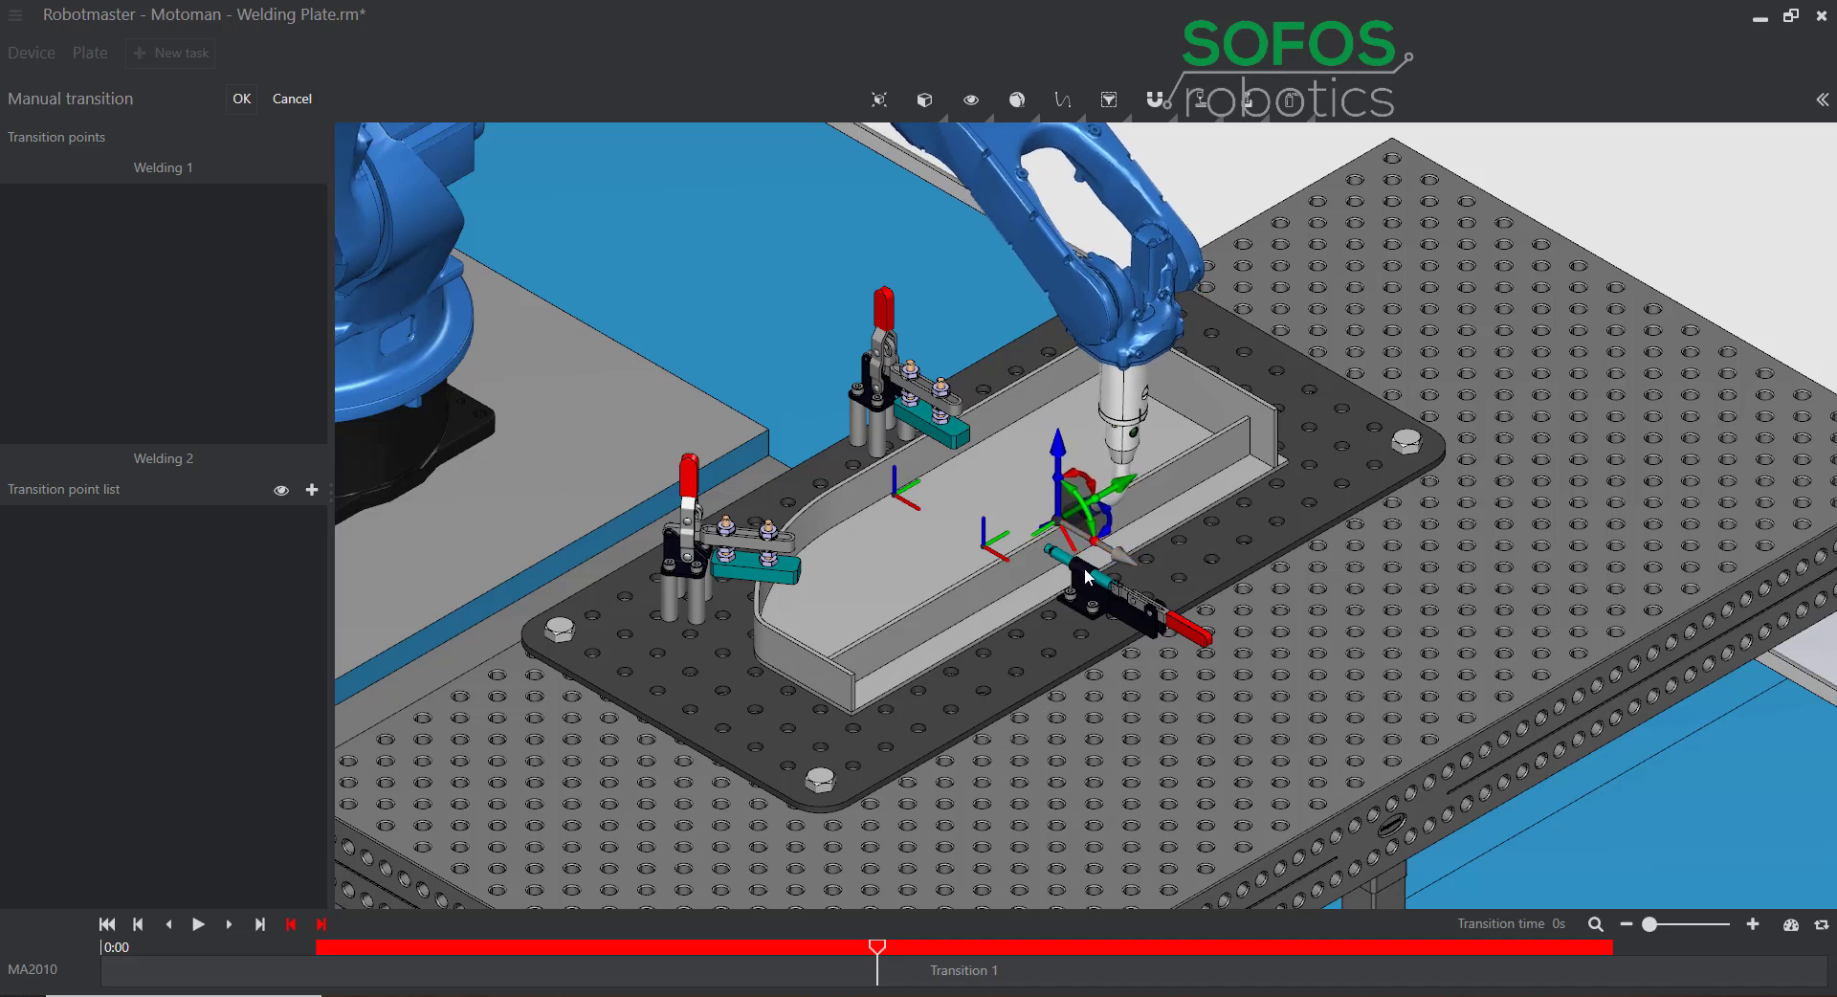
pyautogui.click(312, 492)
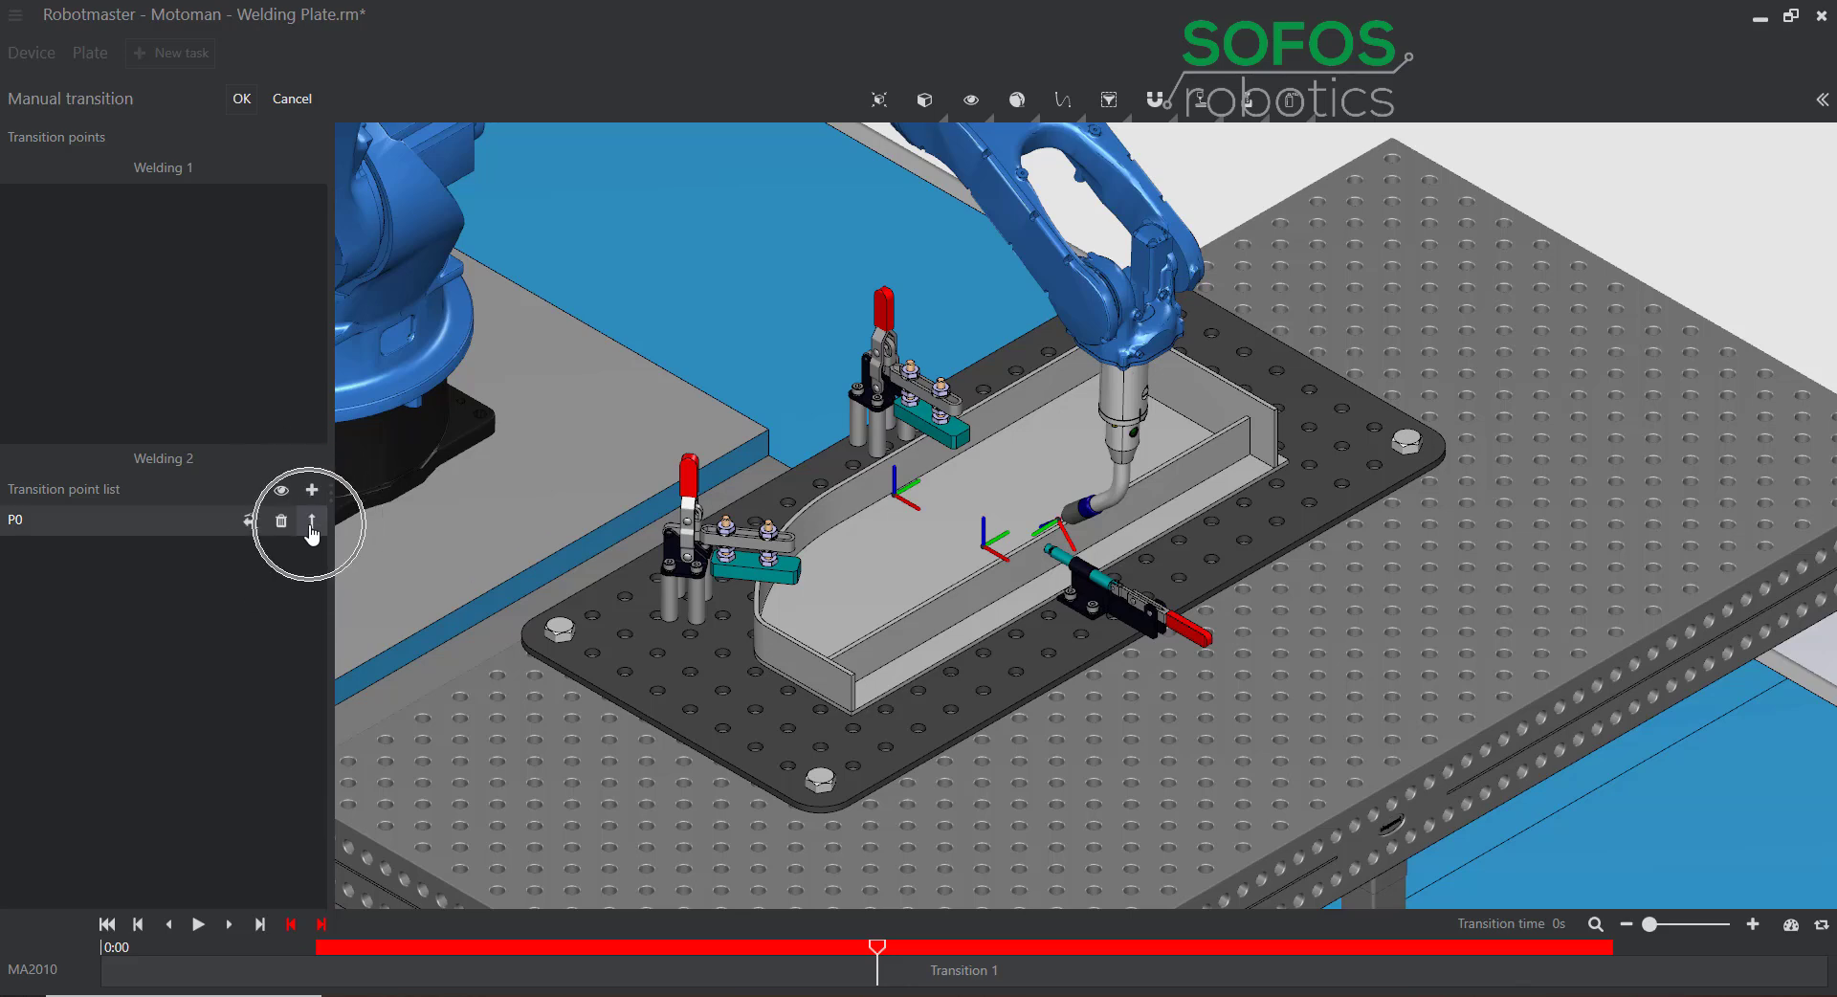
pyautogui.moveTo(308, 524); pyautogui.dragTo(92, 247)
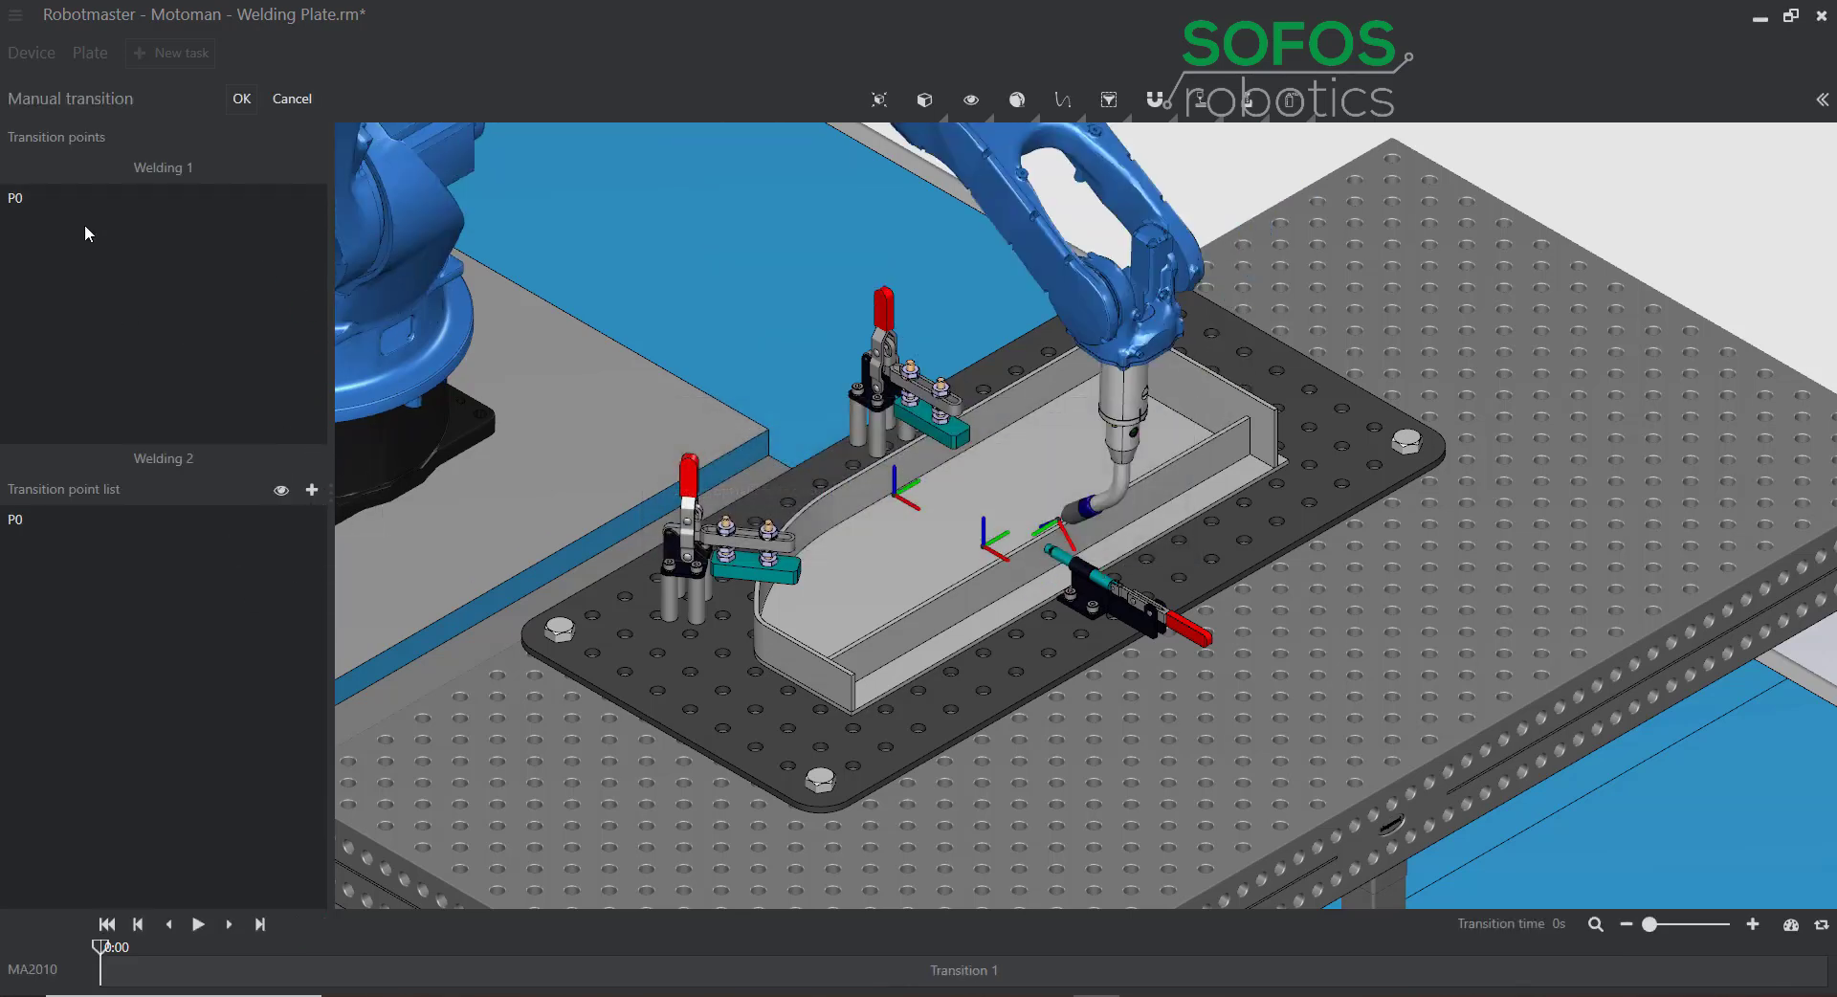
pyautogui.click(243, 105)
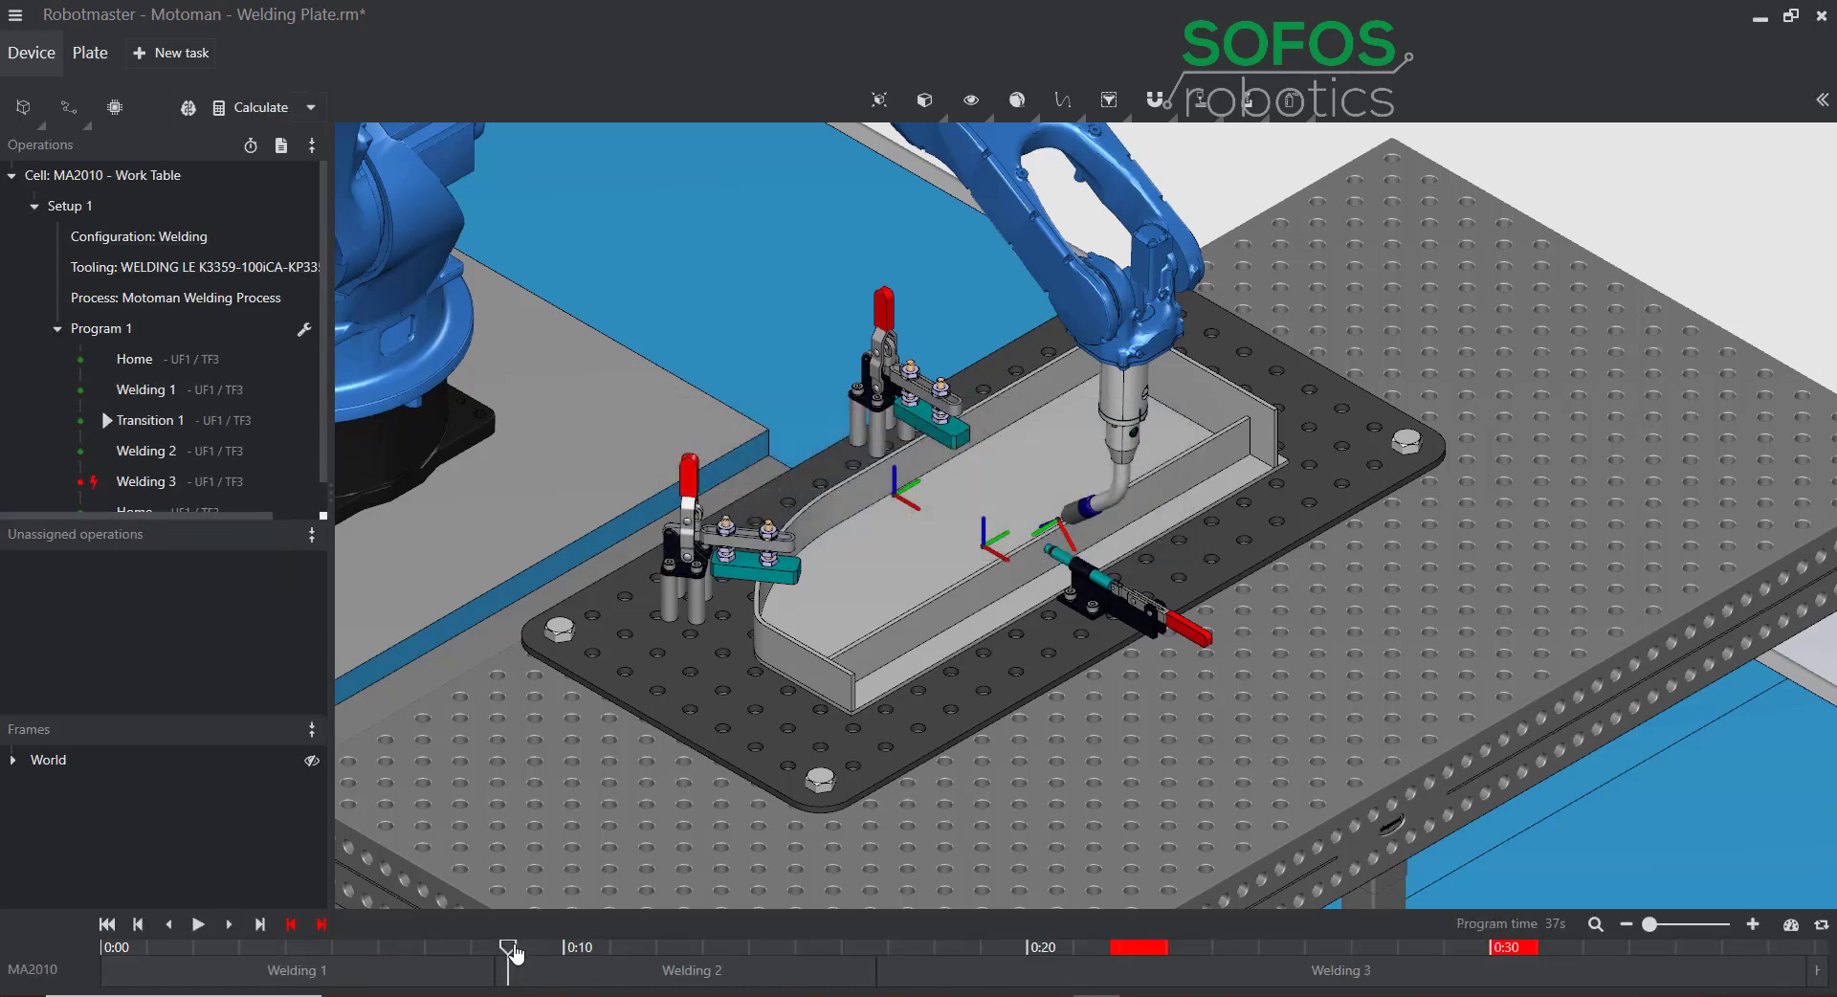
# Open the Welding 3 settings and rotate the torch about its vertical axis at the start of the weld.
pyautogui.moveTo(508, 949)
pyautogui.mouseDown()
pyautogui.moveTo(395, 949)
pyautogui.moveTo(902, 873)
pyautogui.mouseUp()
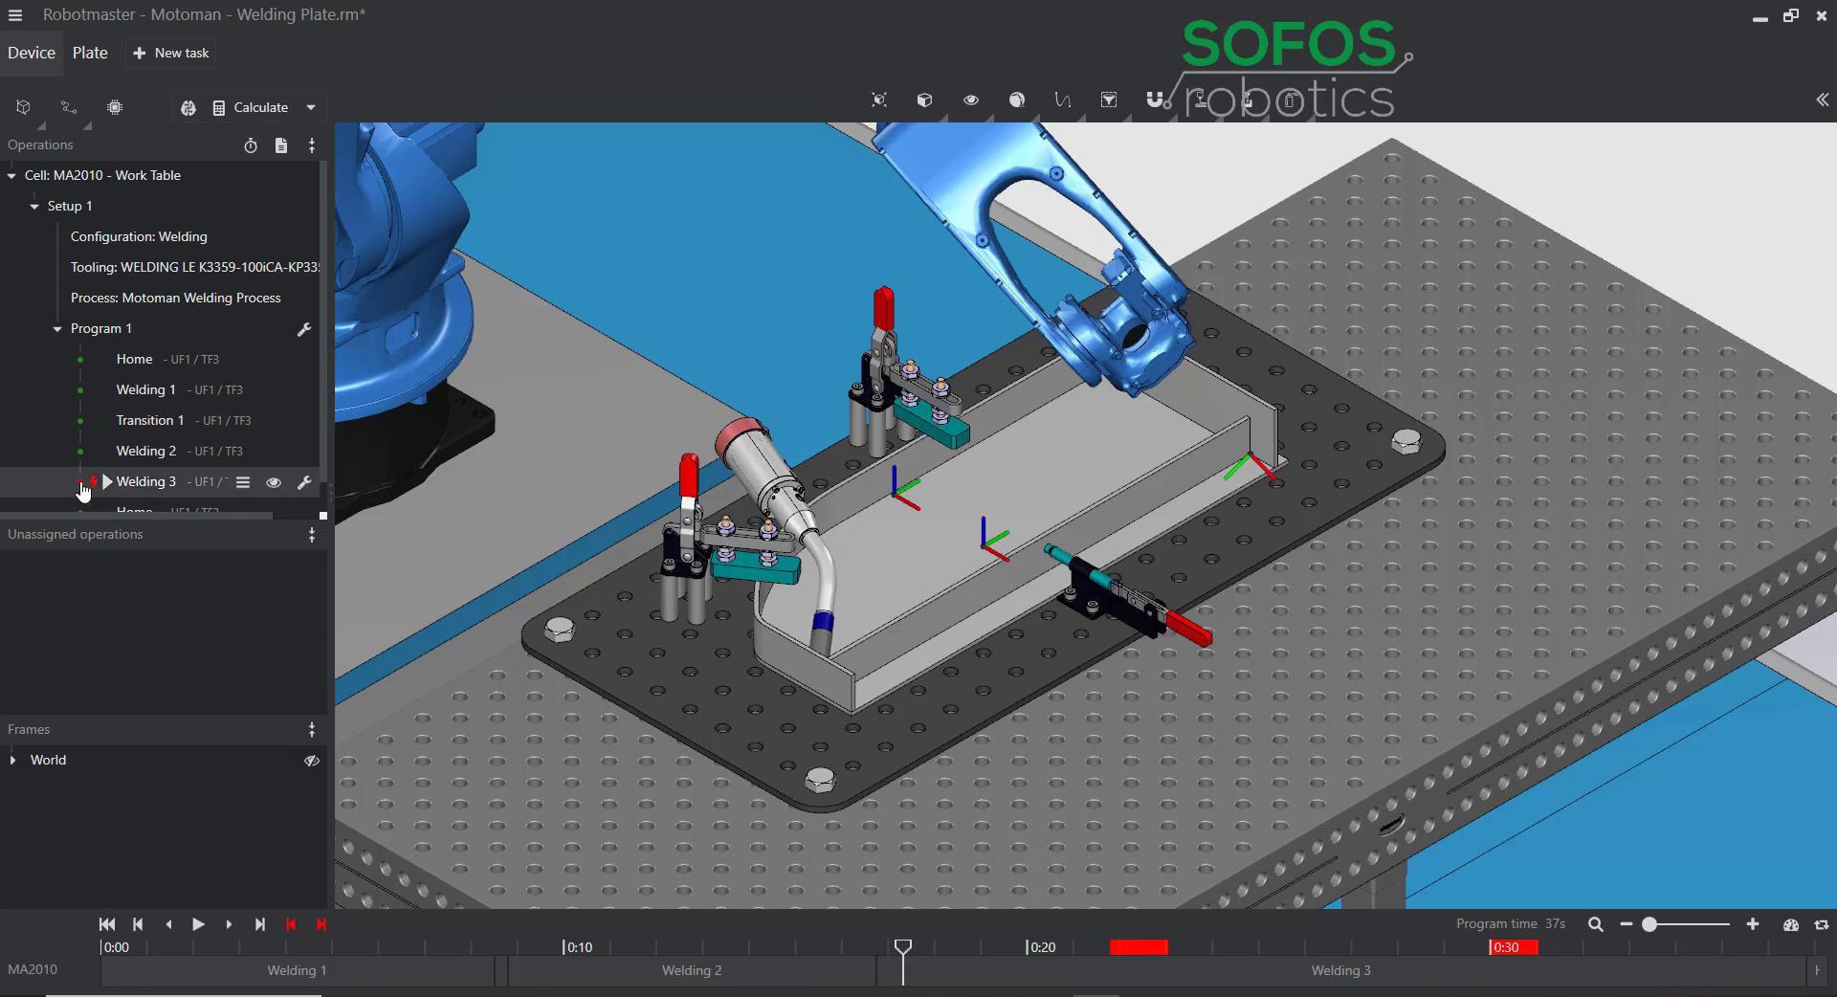
pyautogui.click(305, 485)
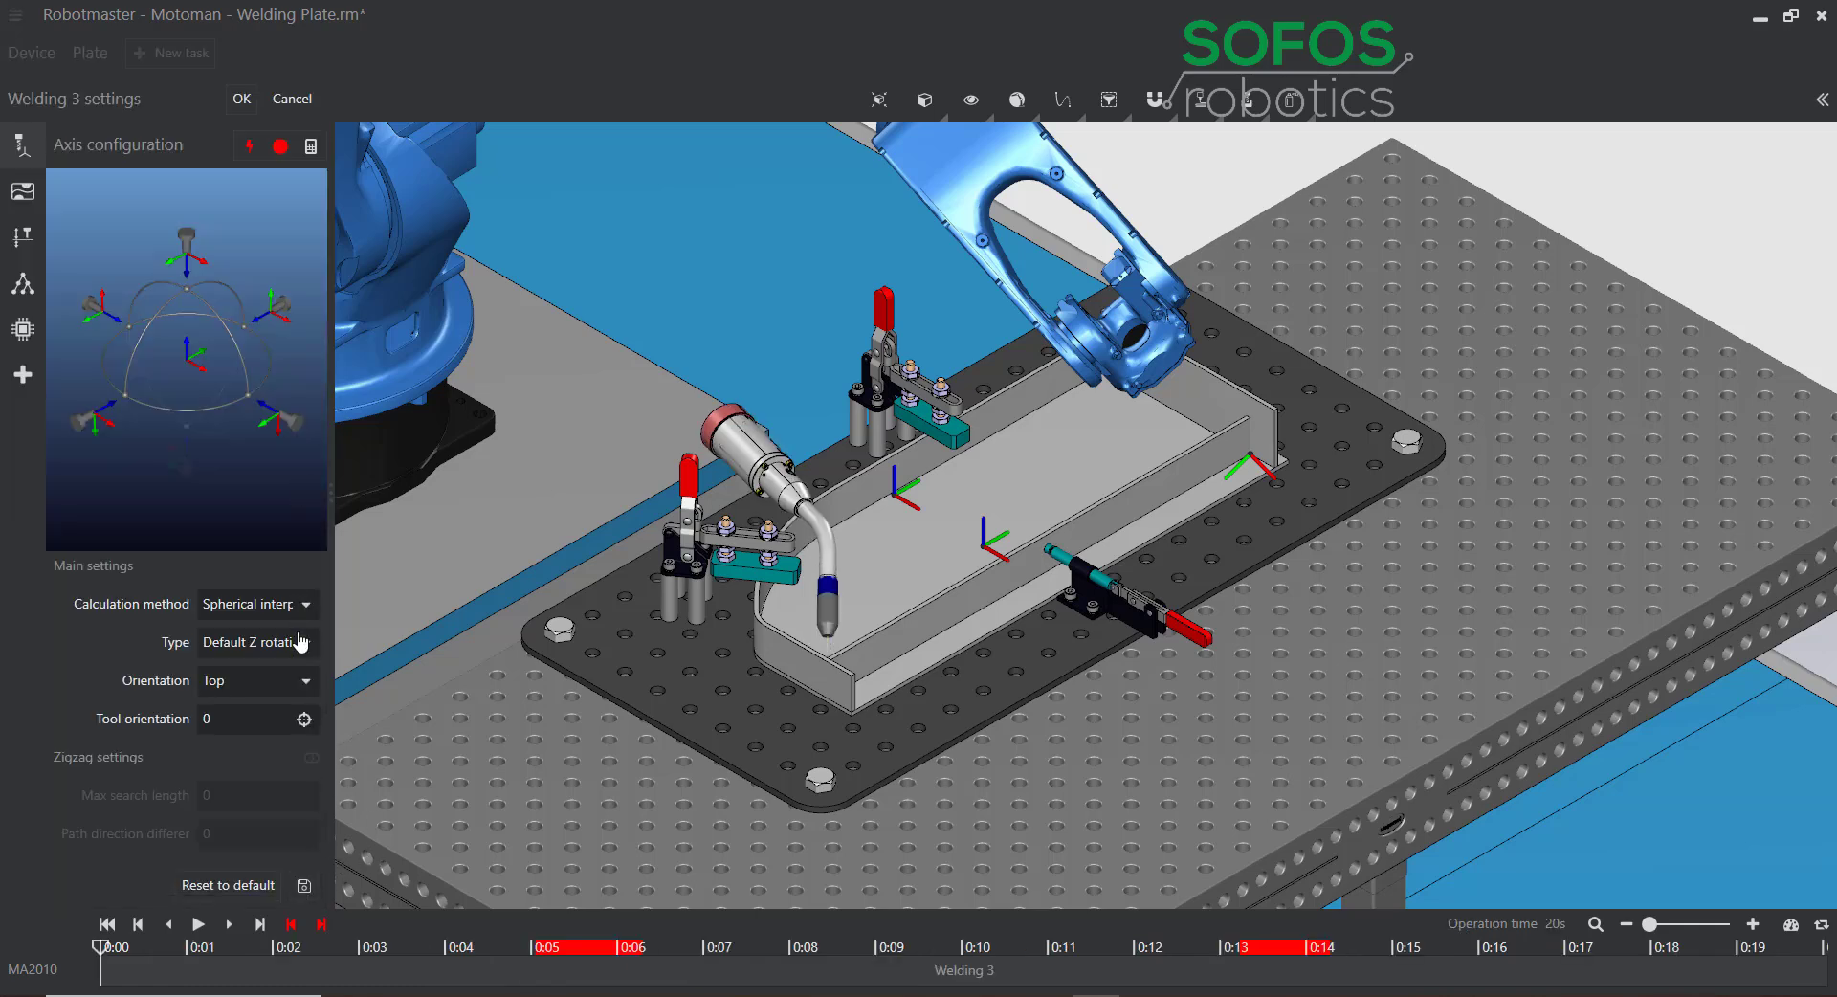
pyautogui.click(827, 636)
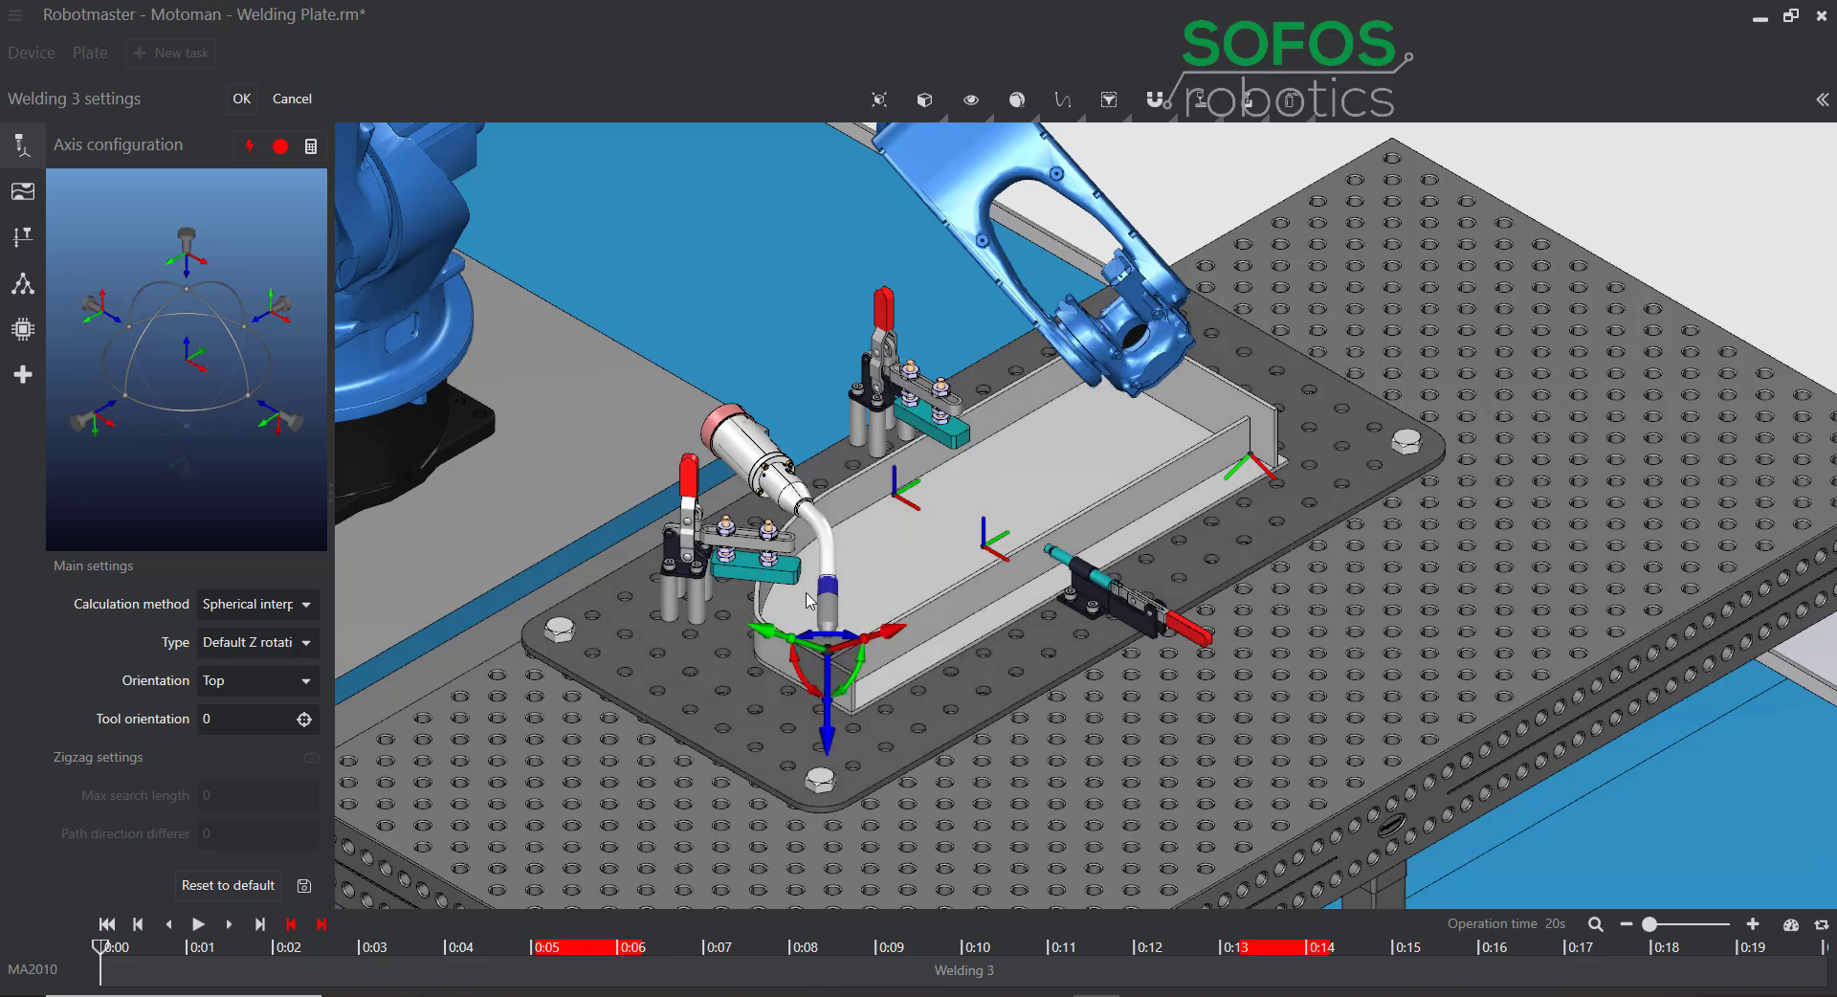
pyautogui.moveTo(851, 643); pyautogui.dragTo(929, 716)
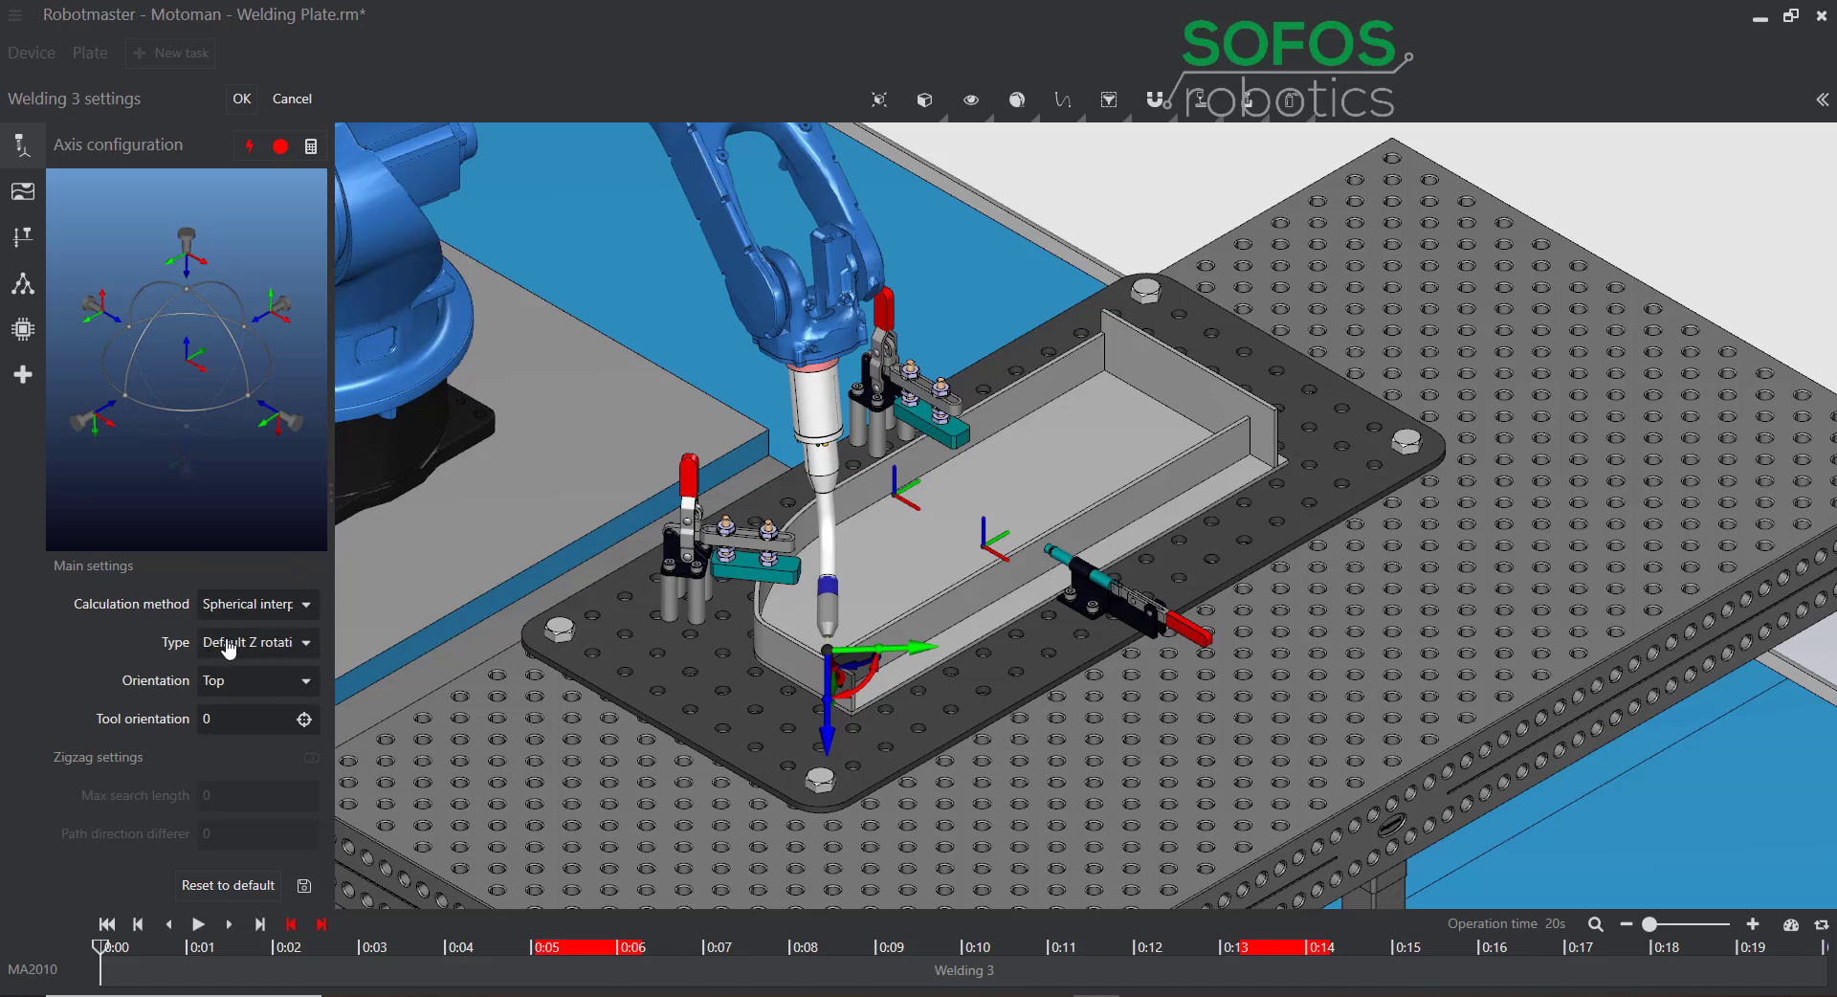
# Set Welding 3's axis configuration type to Default no Z rotation, recalculate the operation and accept the settings.
pyautogui.click(228, 647)
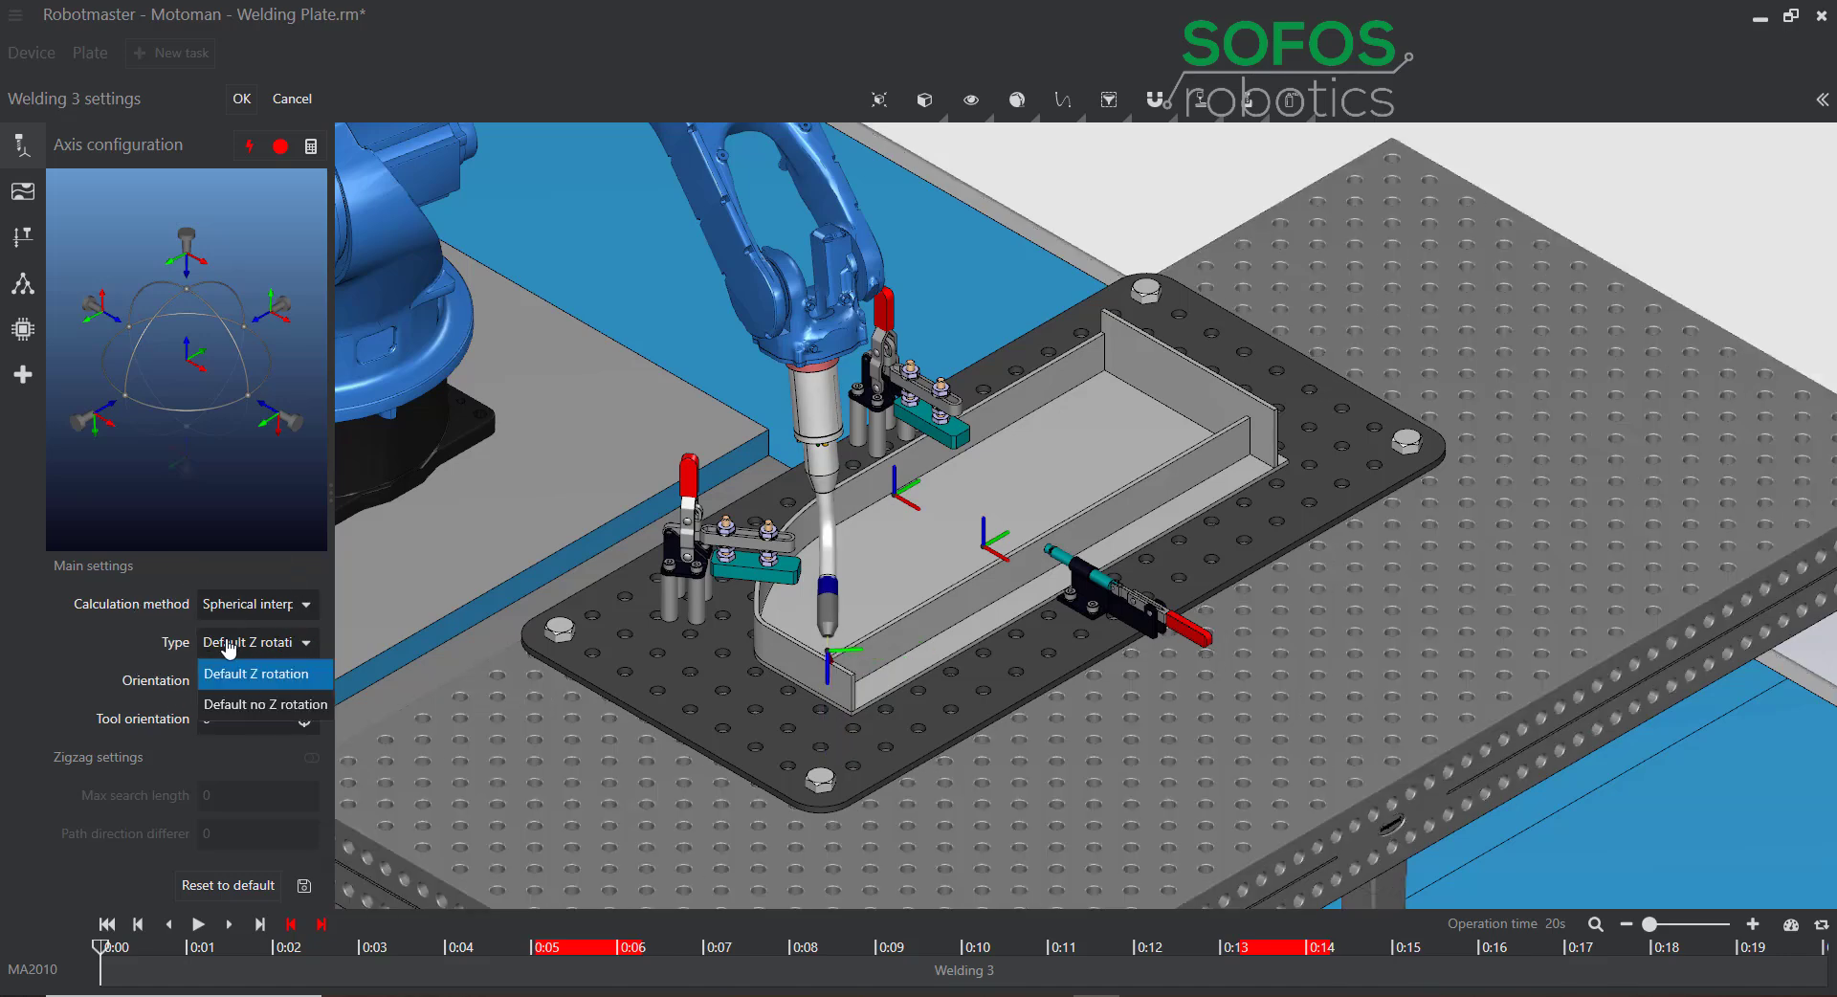
pyautogui.click(243, 709)
pyautogui.click(280, 145)
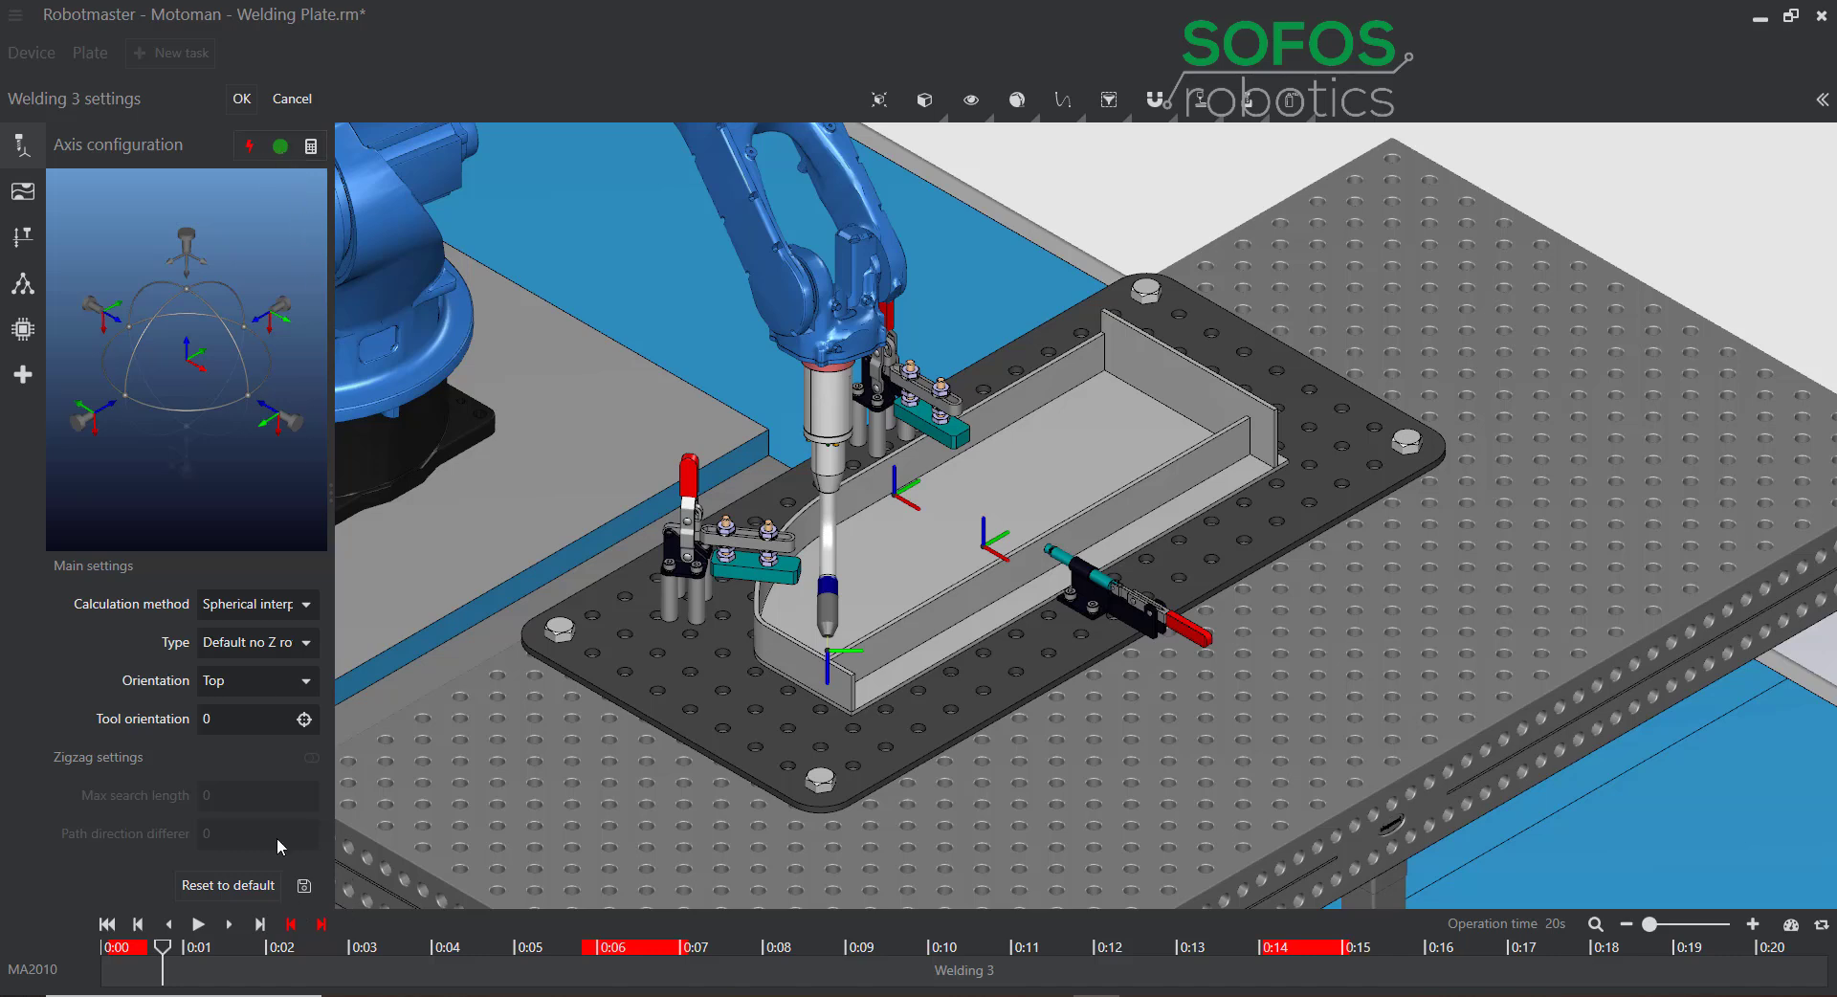
pyautogui.click(243, 98)
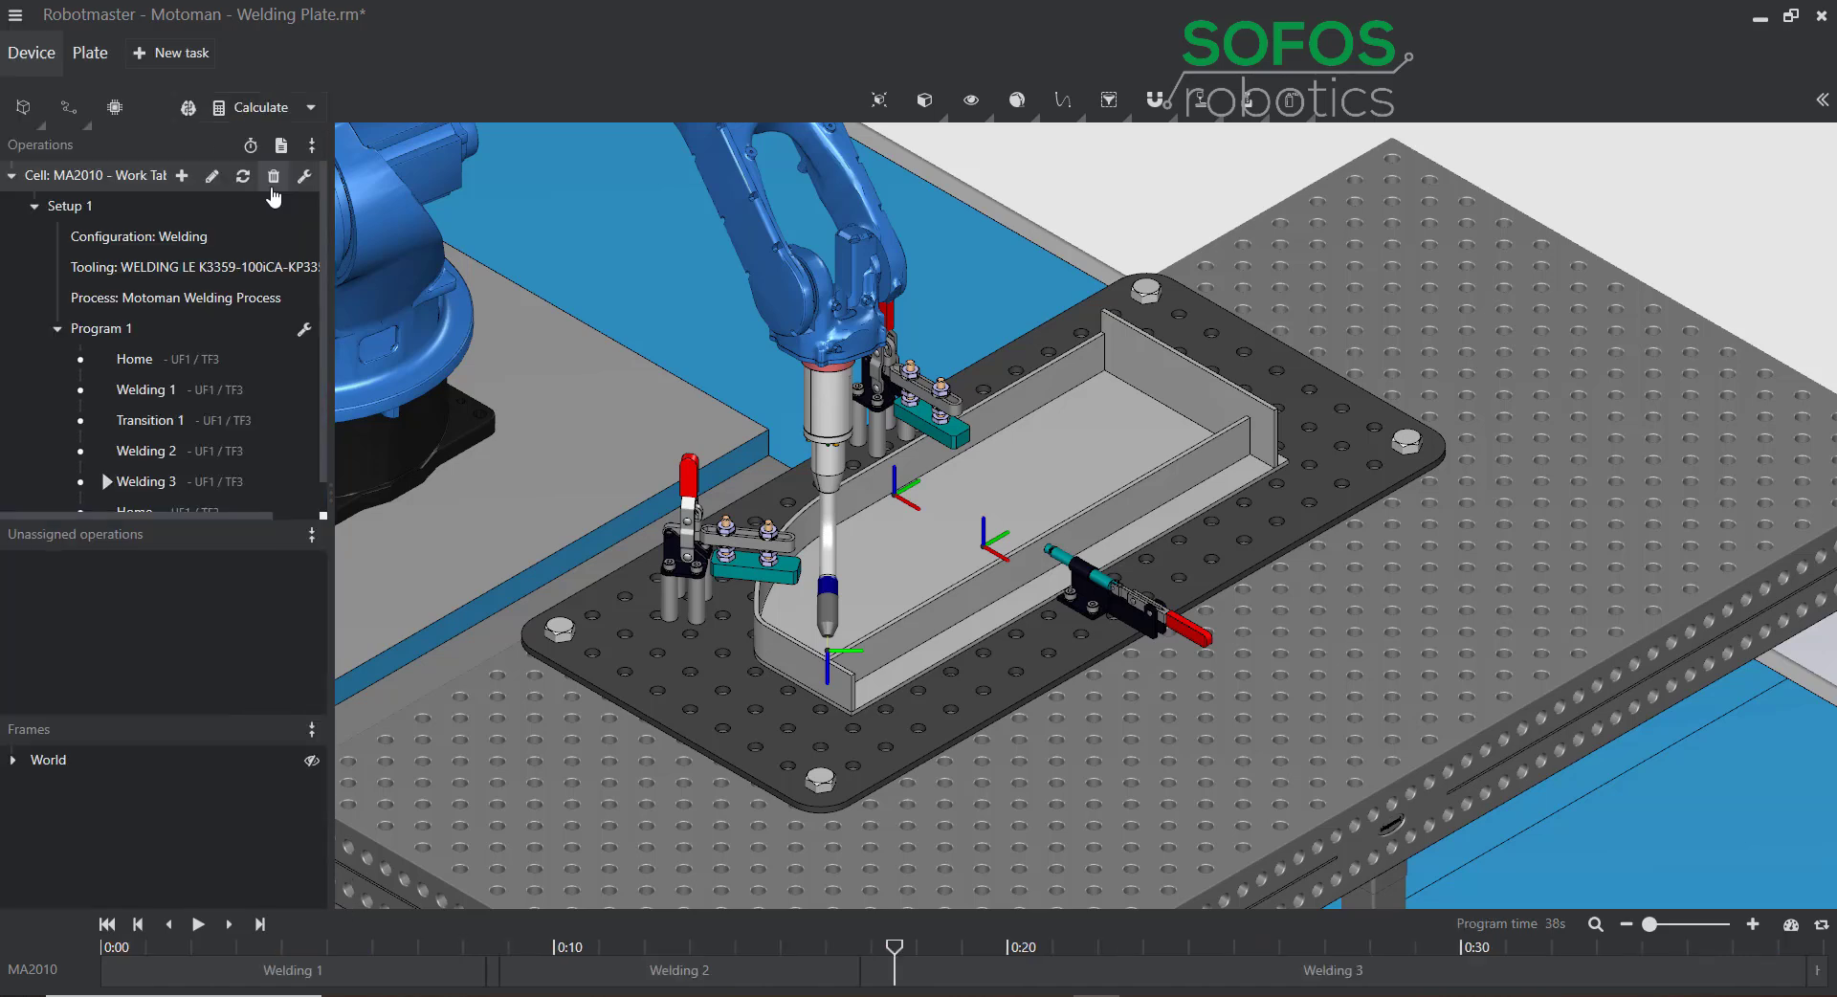
# Recalculate the program and scrub the simulation back to the collision between Welding 2 and Welding 3.
pyautogui.click(251, 109)
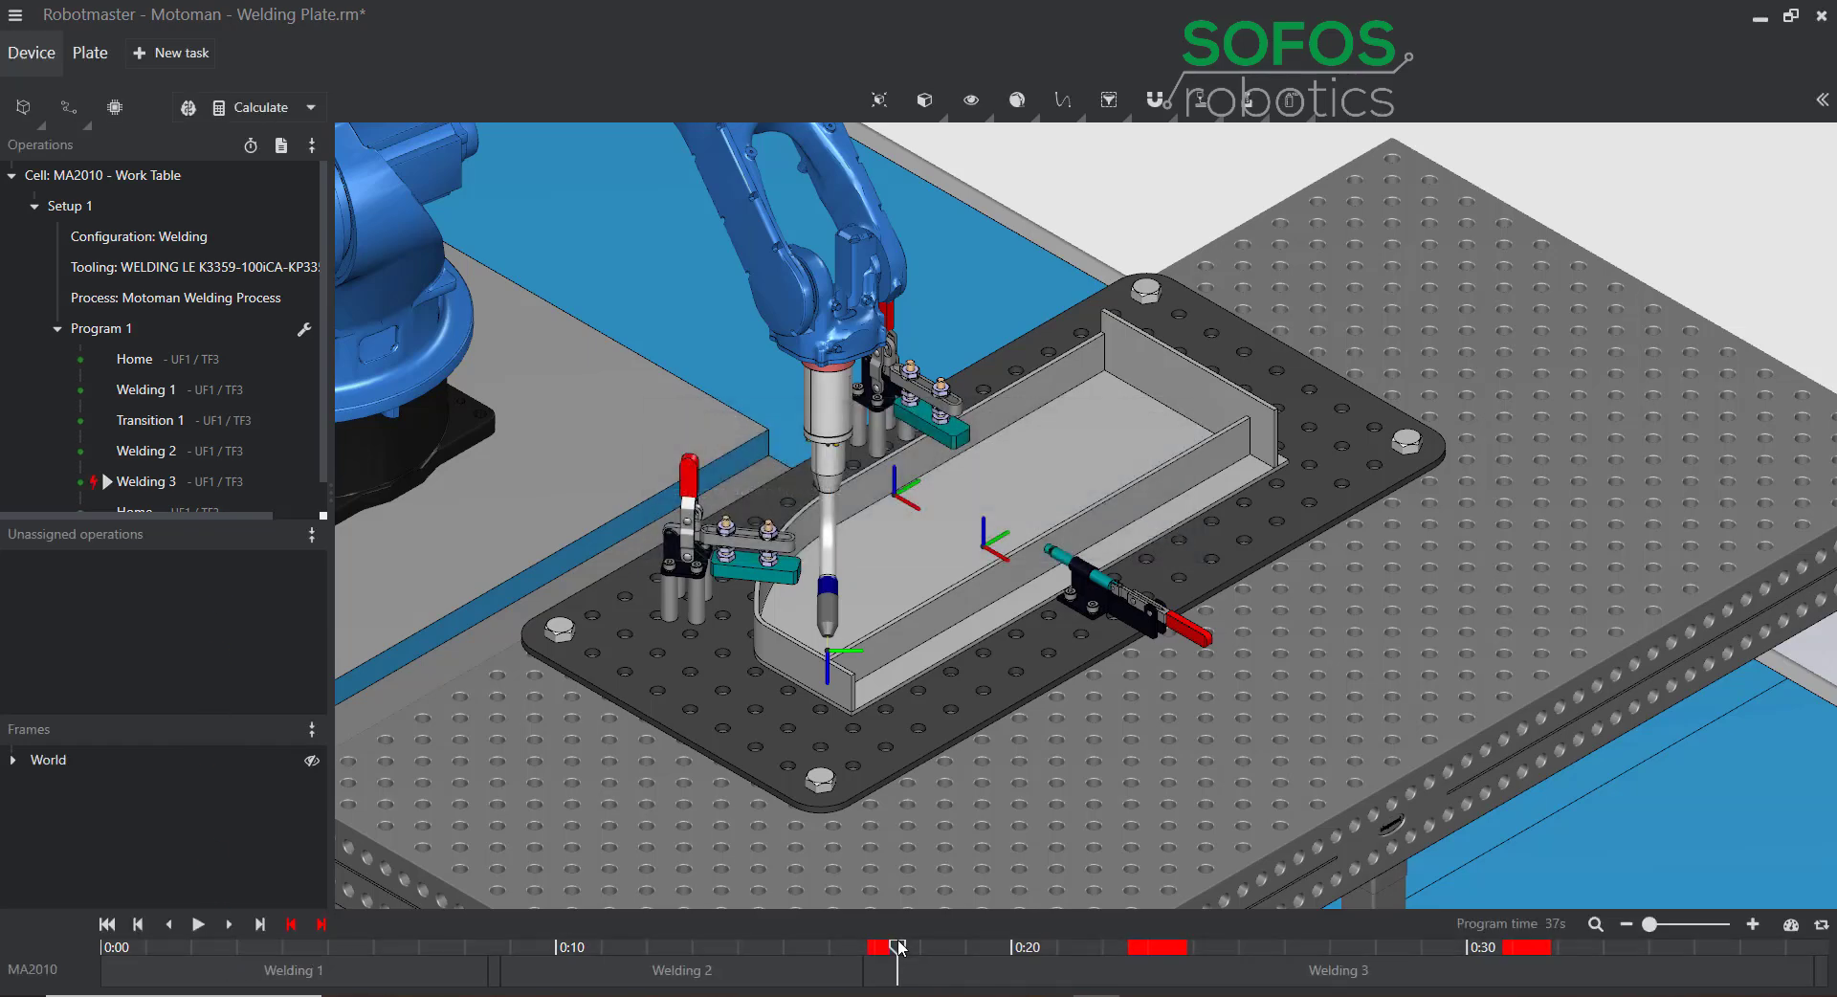
pyautogui.moveTo(895, 947); pyautogui.dragTo(1152, 925)
pyautogui.moveTo(1003, 938); pyautogui.dragTo(868, 947)
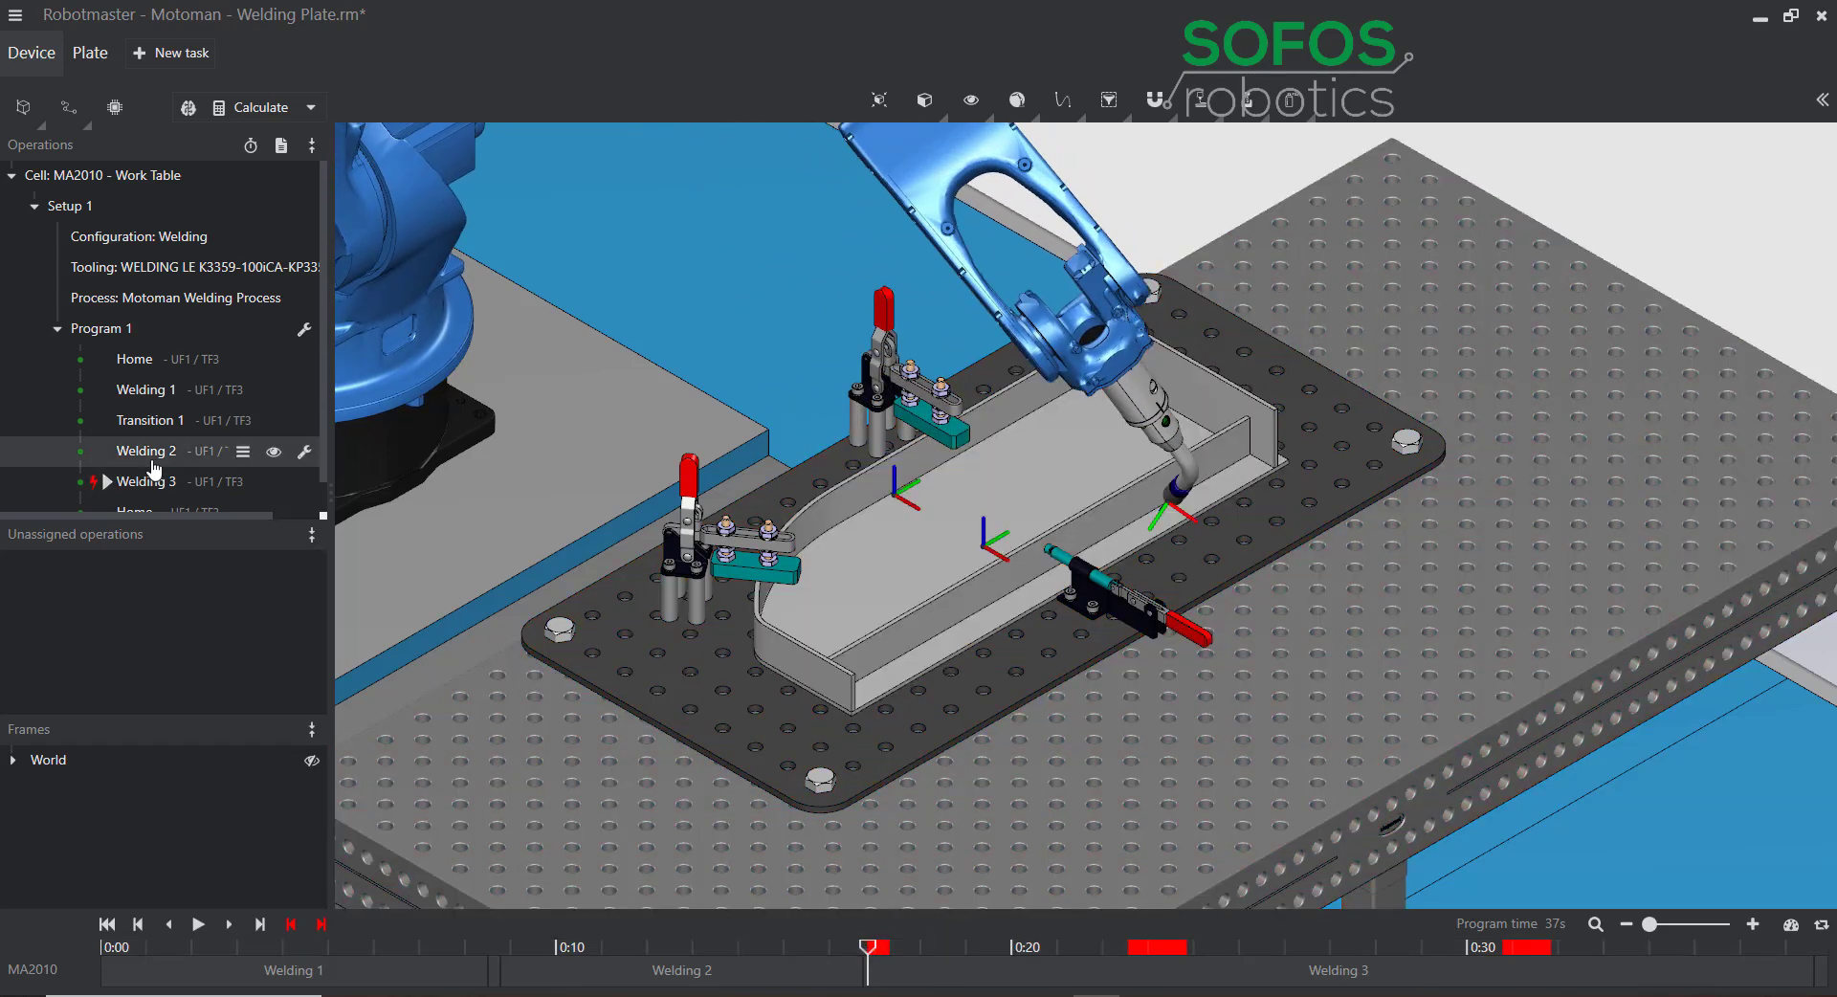
# Create a manual transition between Welding 2 and Welding 3 using a new point P1 with the torch raised above the plate.
pyautogui.rightClick(152, 462)
pyautogui.click(181, 540)
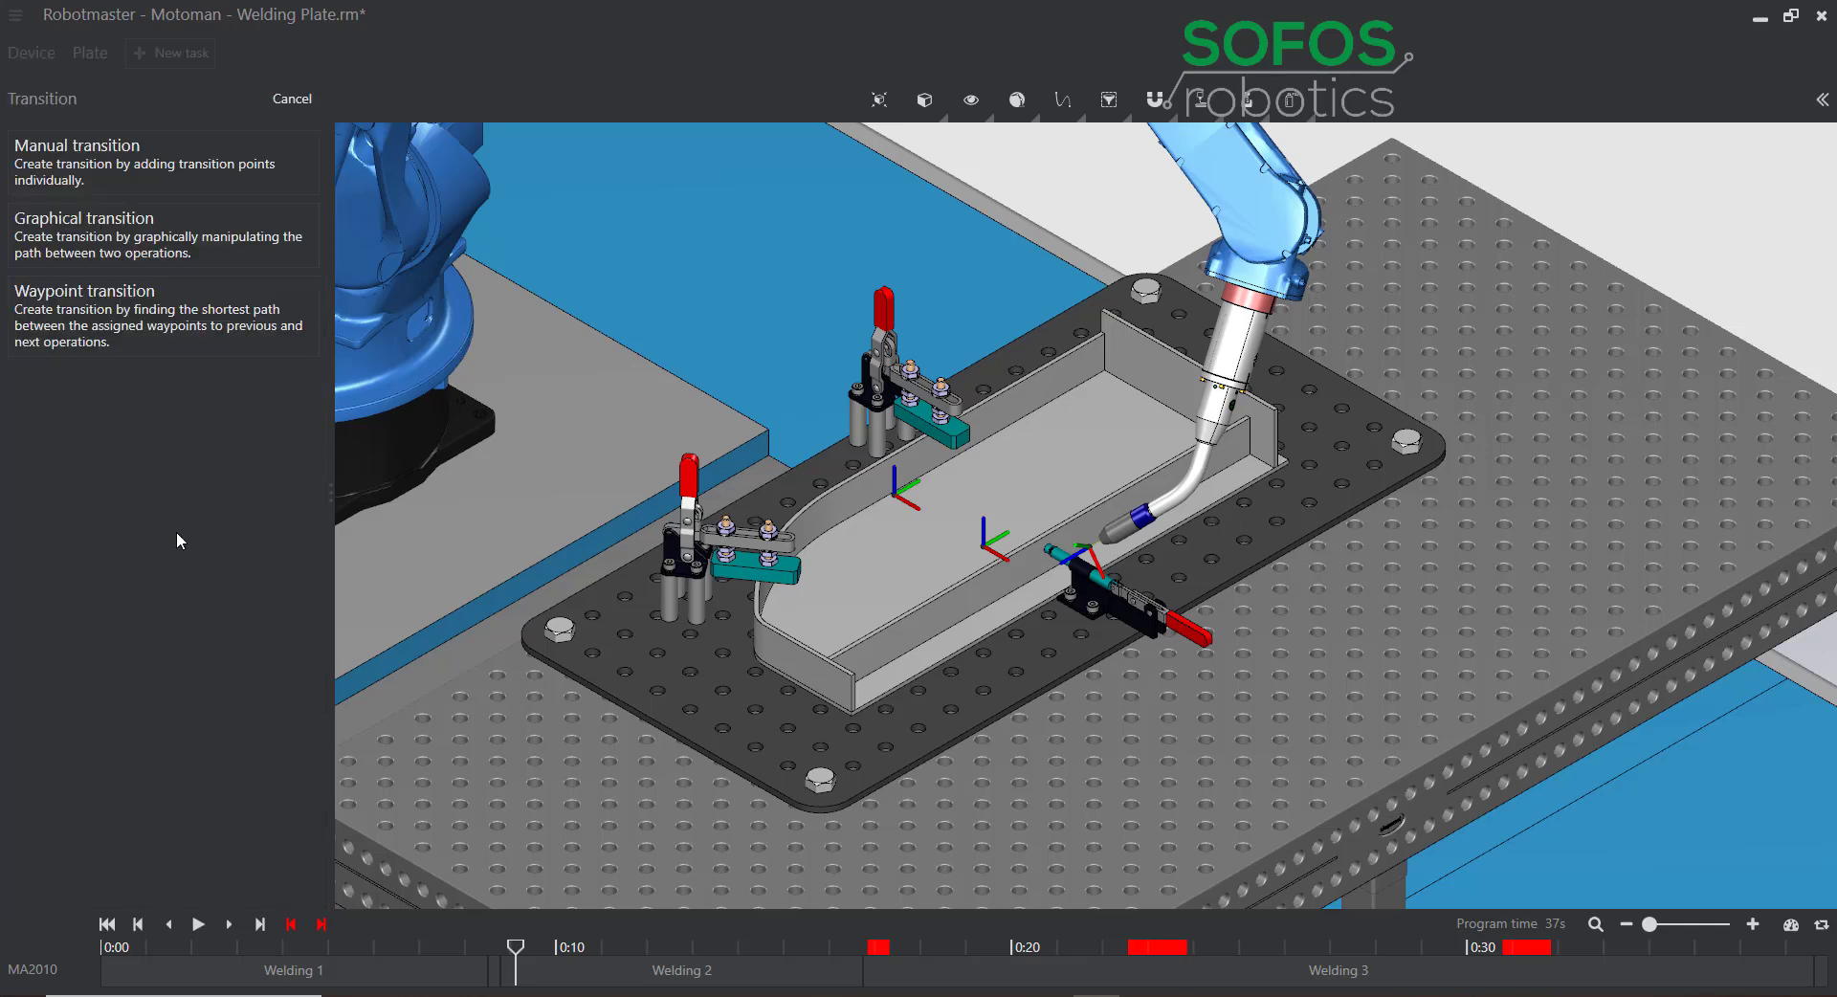
pyautogui.click(67, 145)
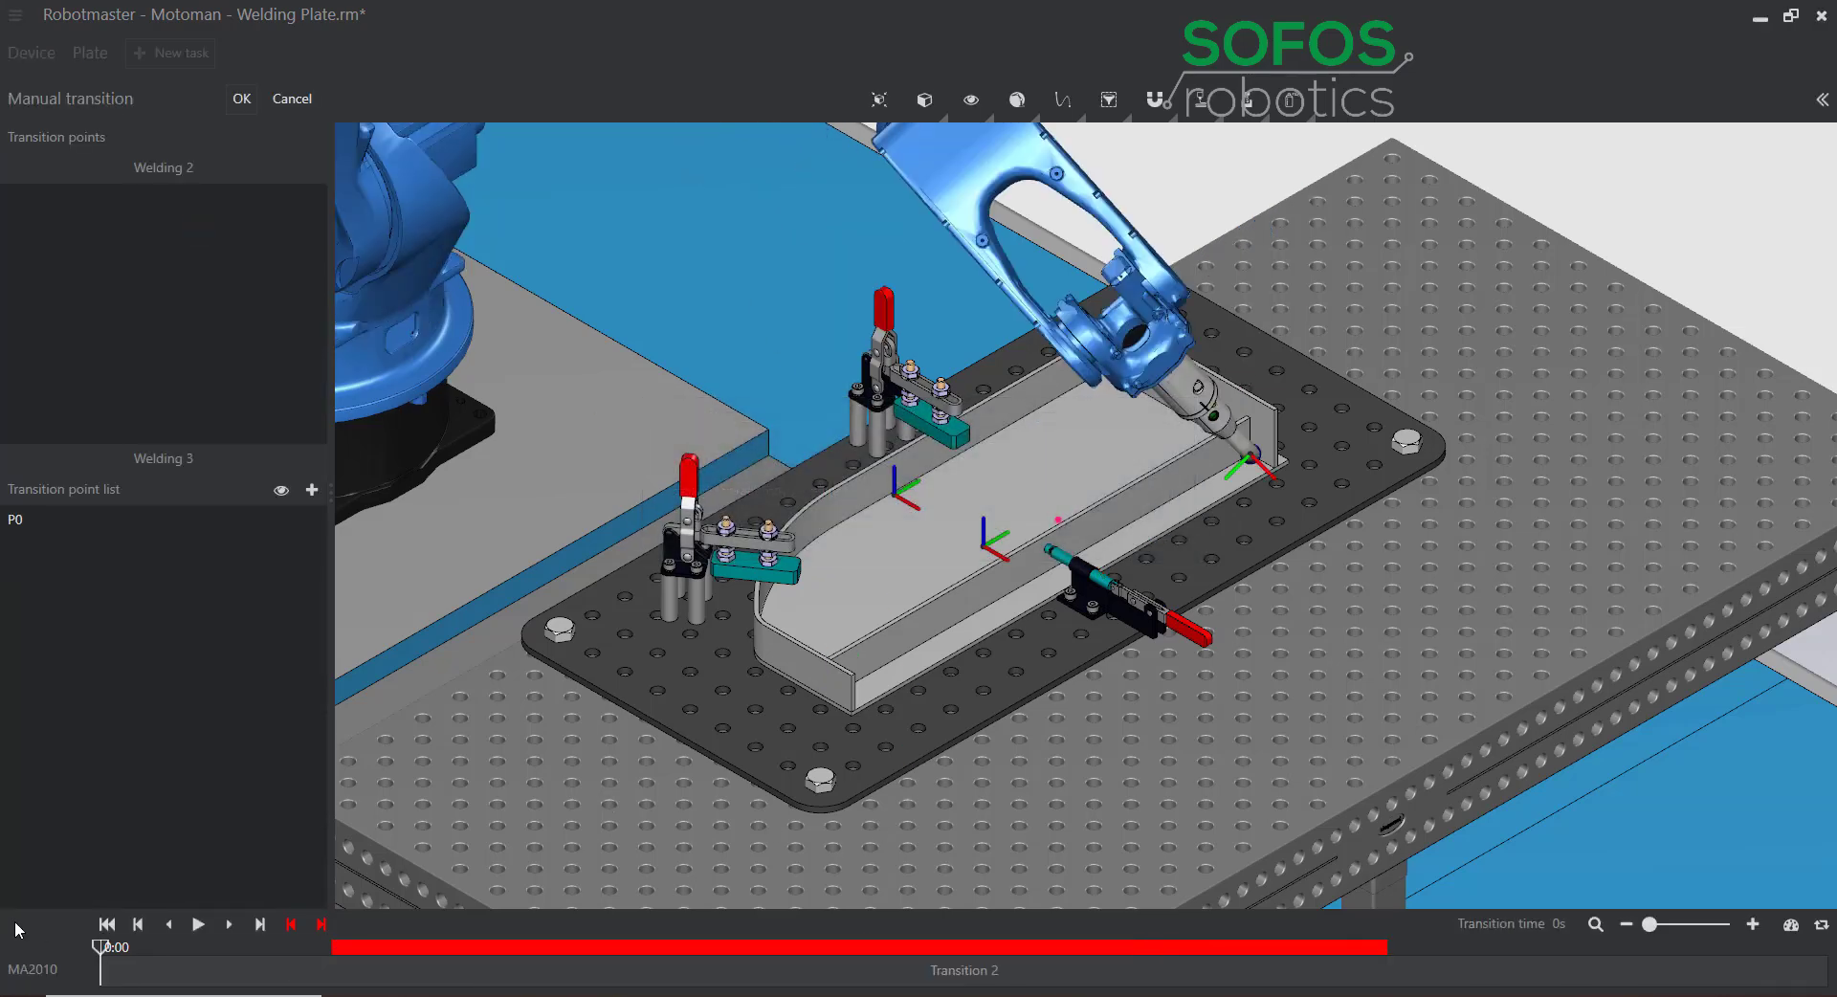
pyautogui.moveTo(96, 954); pyautogui.dragTo(478, 968)
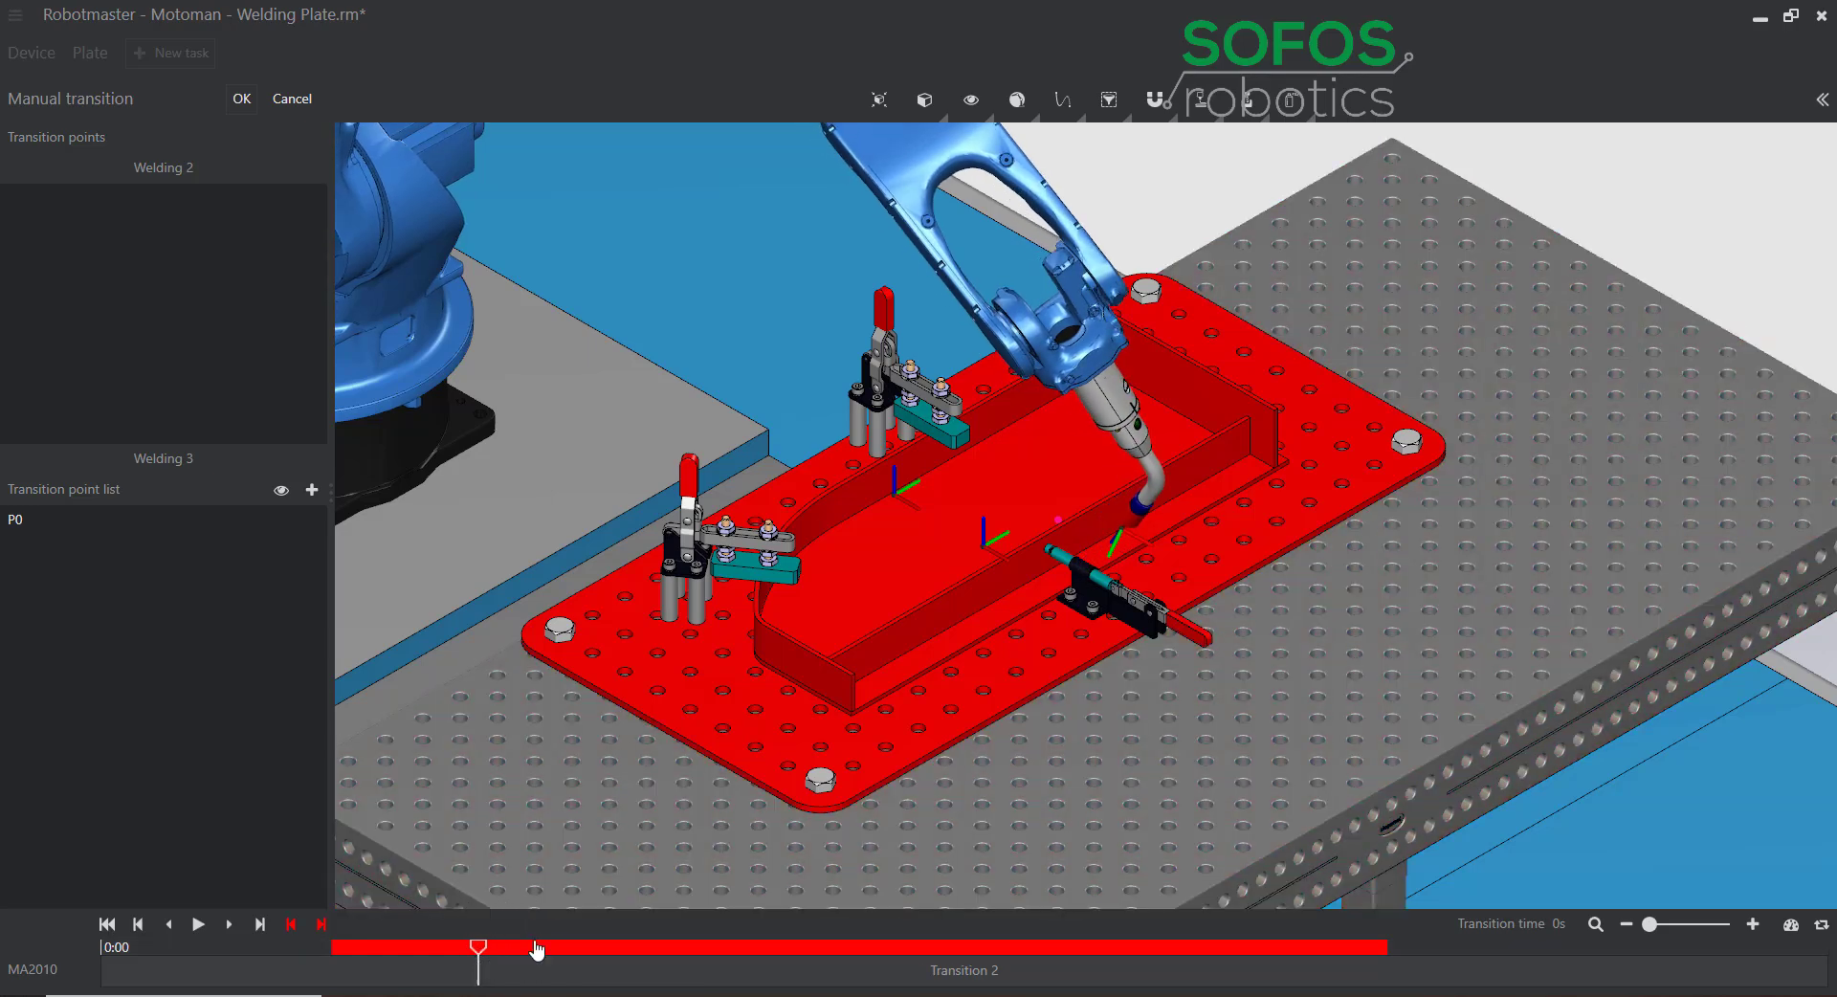
pyautogui.click(1145, 458)
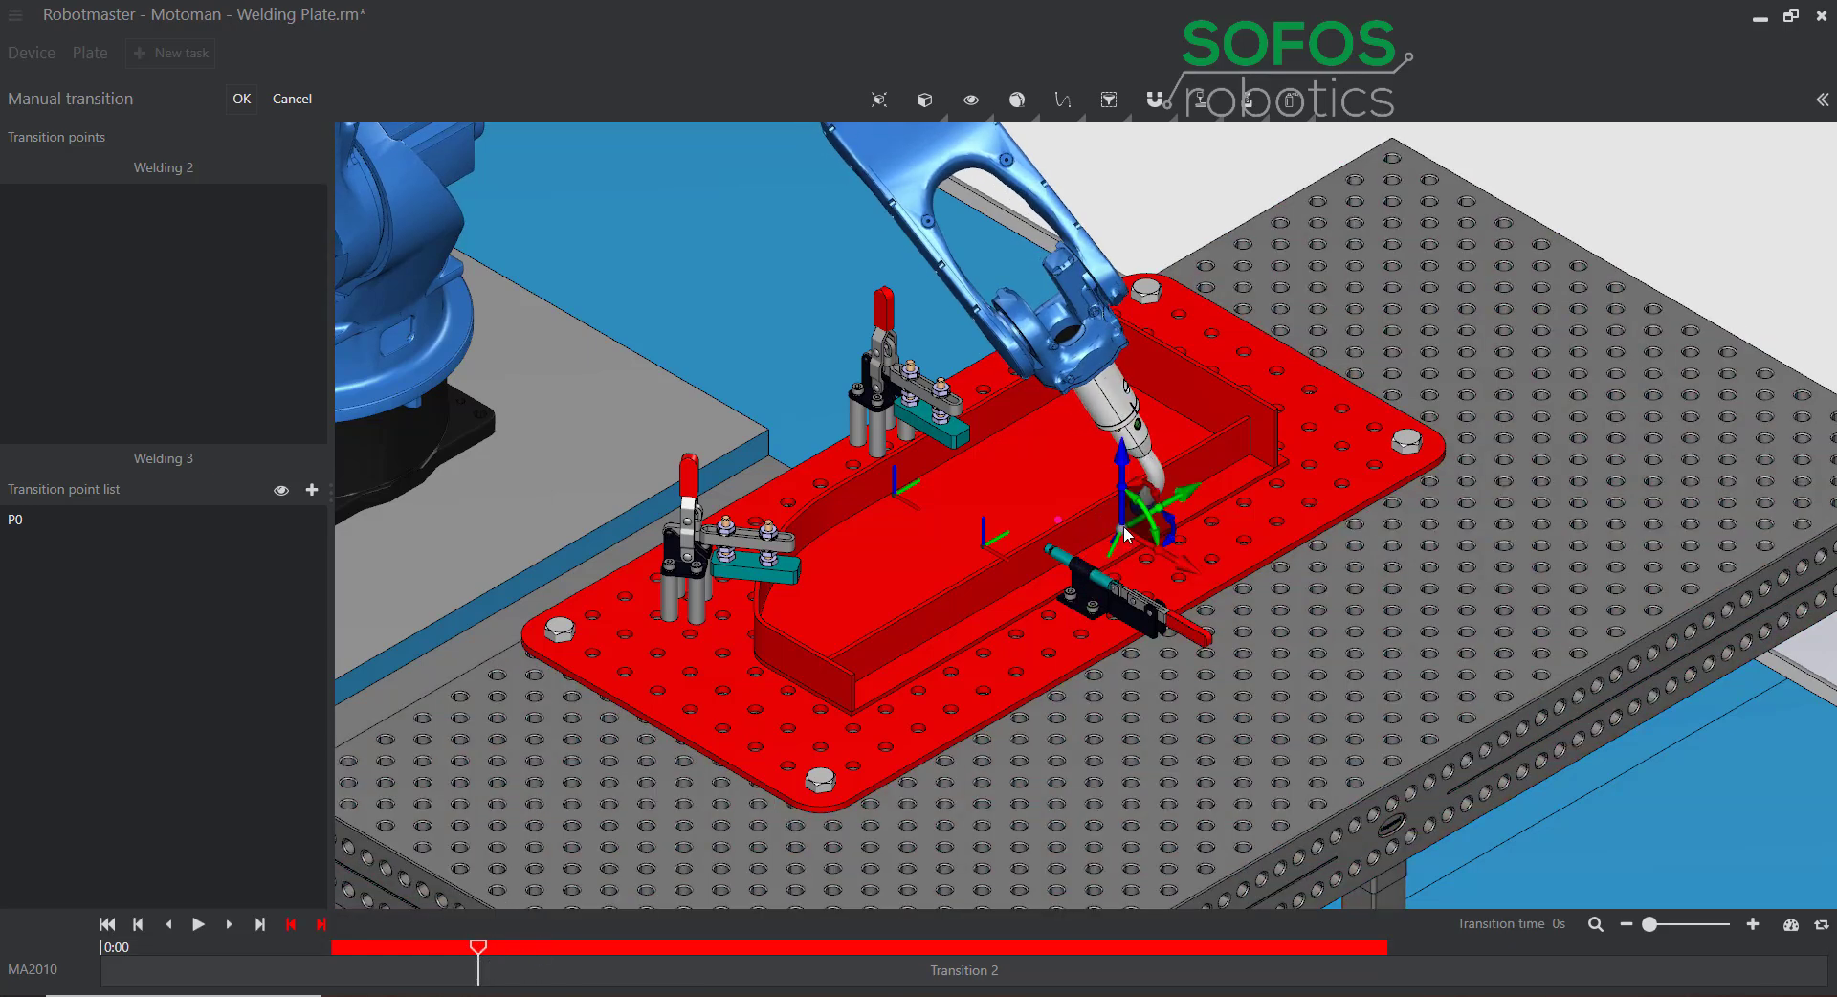
pyautogui.moveTo(1123, 451); pyautogui.dragTo(1124, 340)
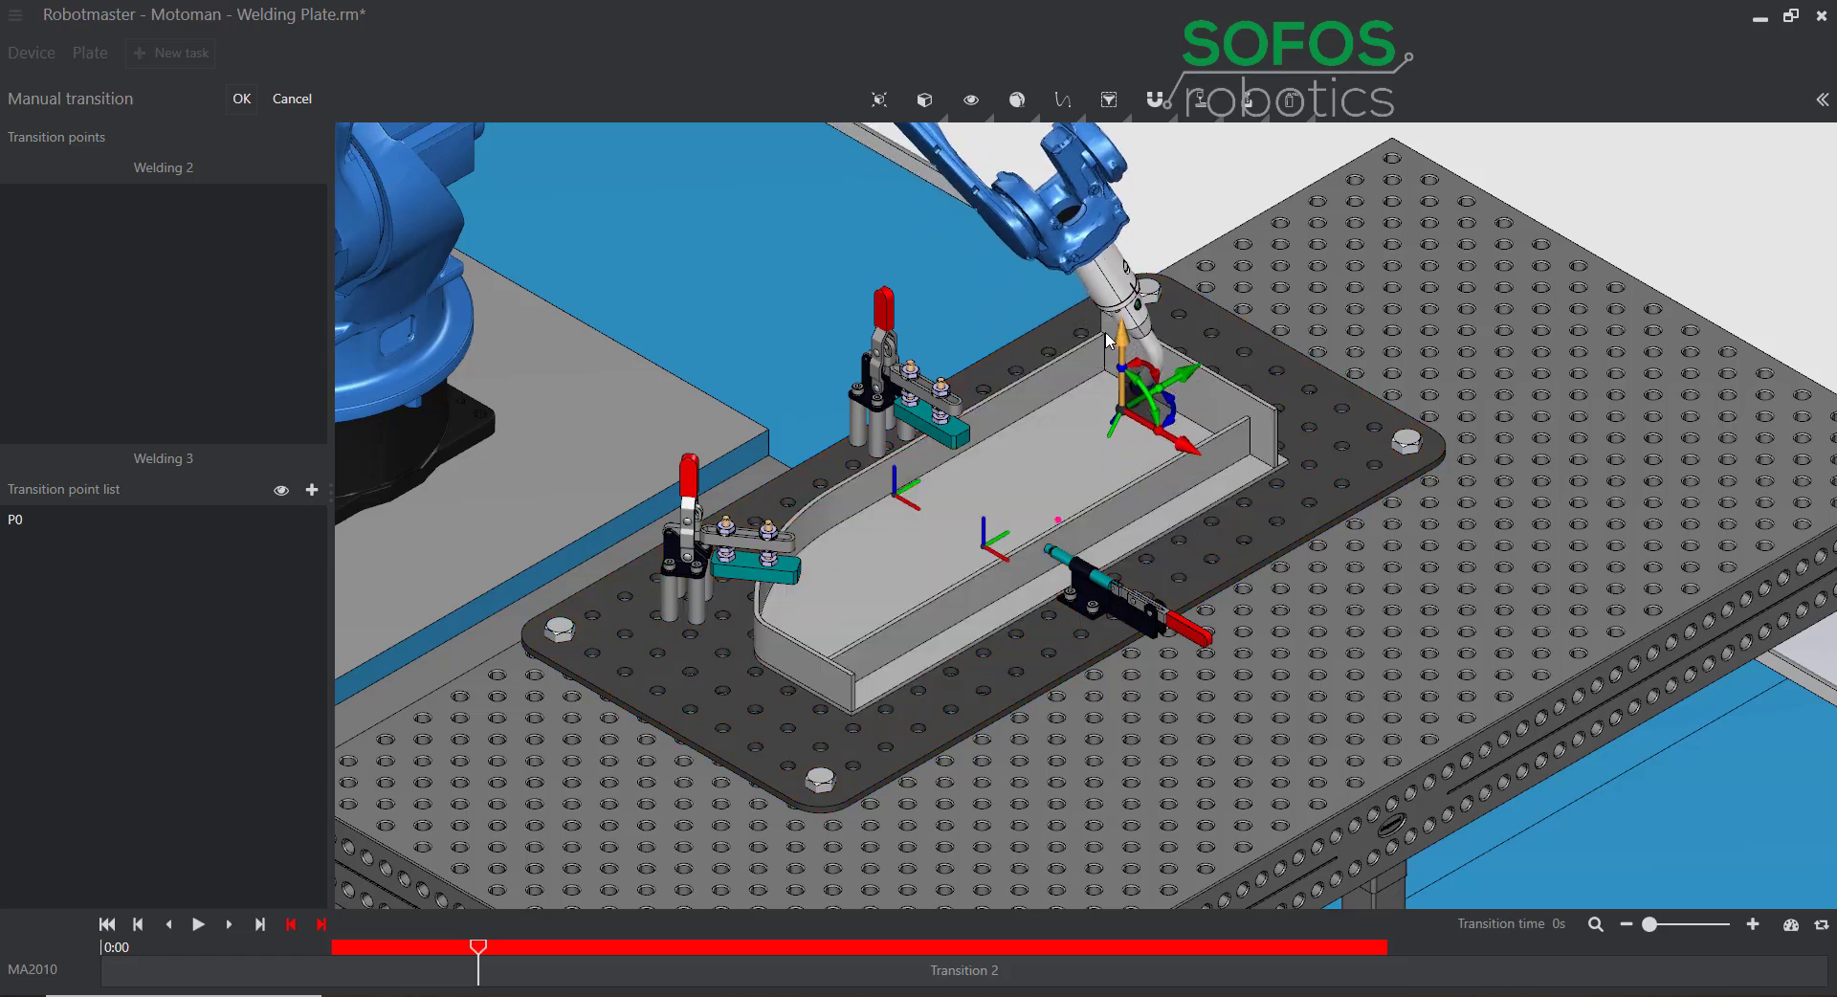
pyautogui.click(311, 489)
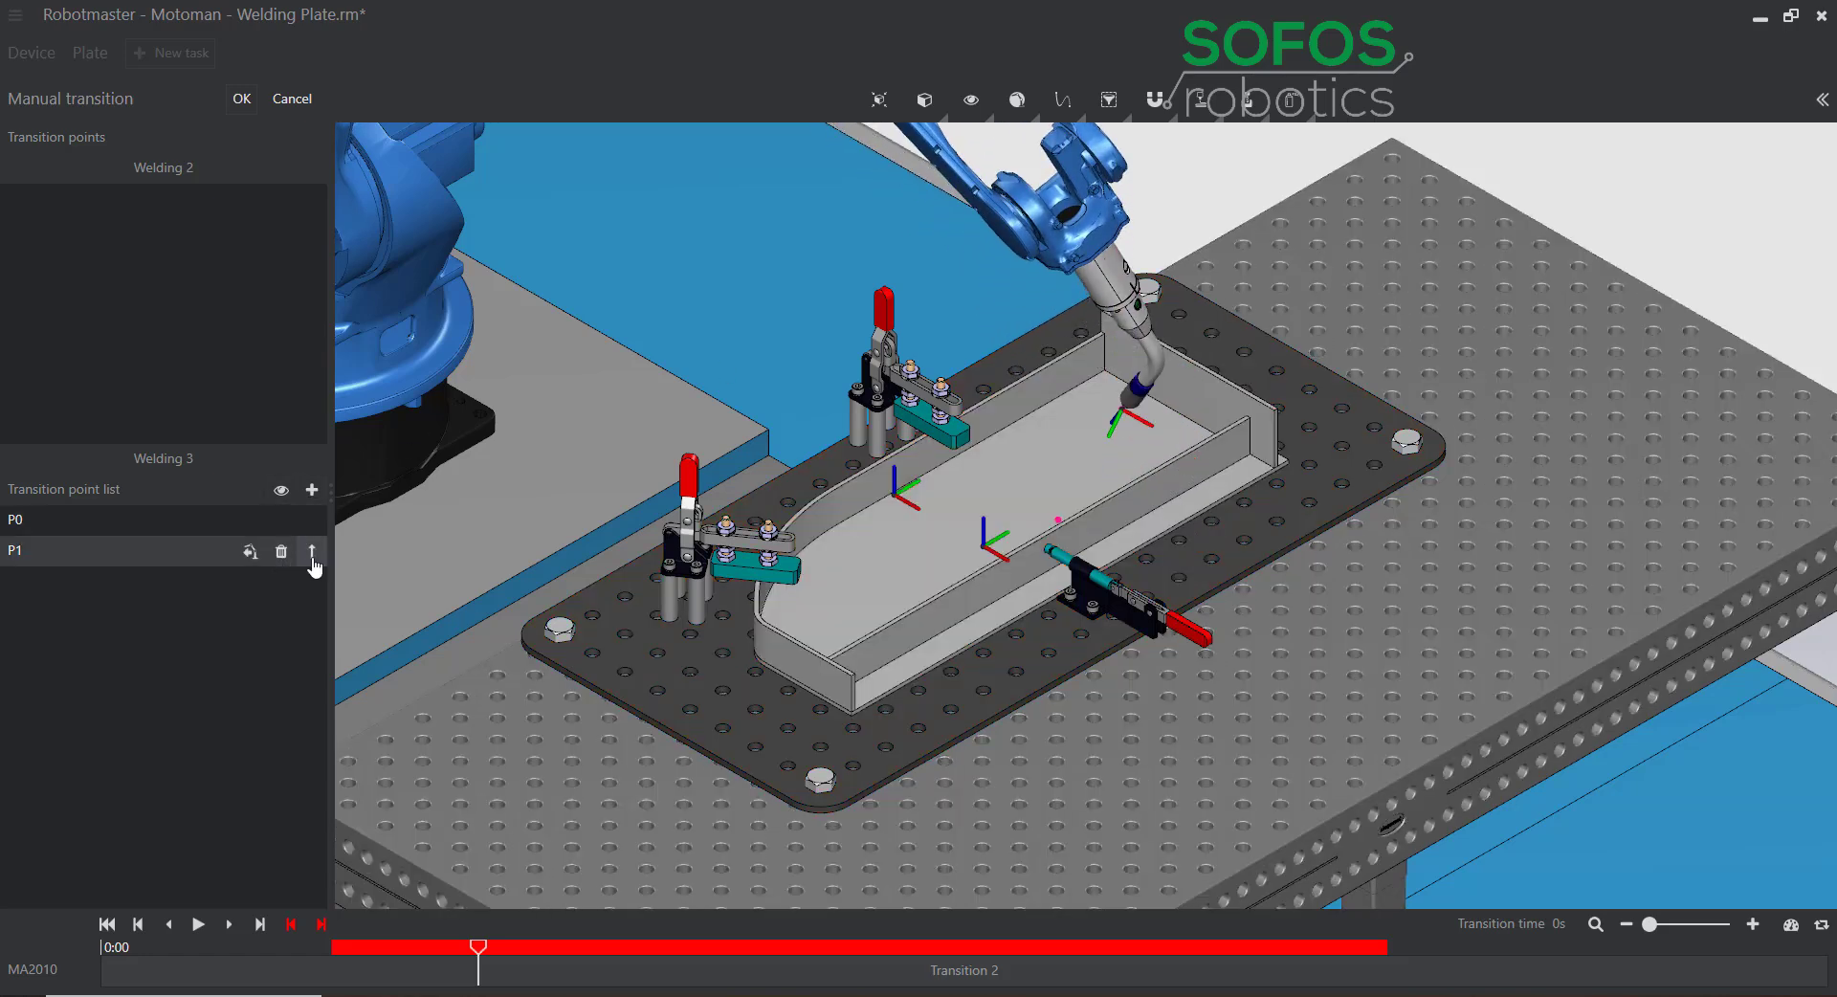
pyautogui.click(308, 557)
pyautogui.click(241, 100)
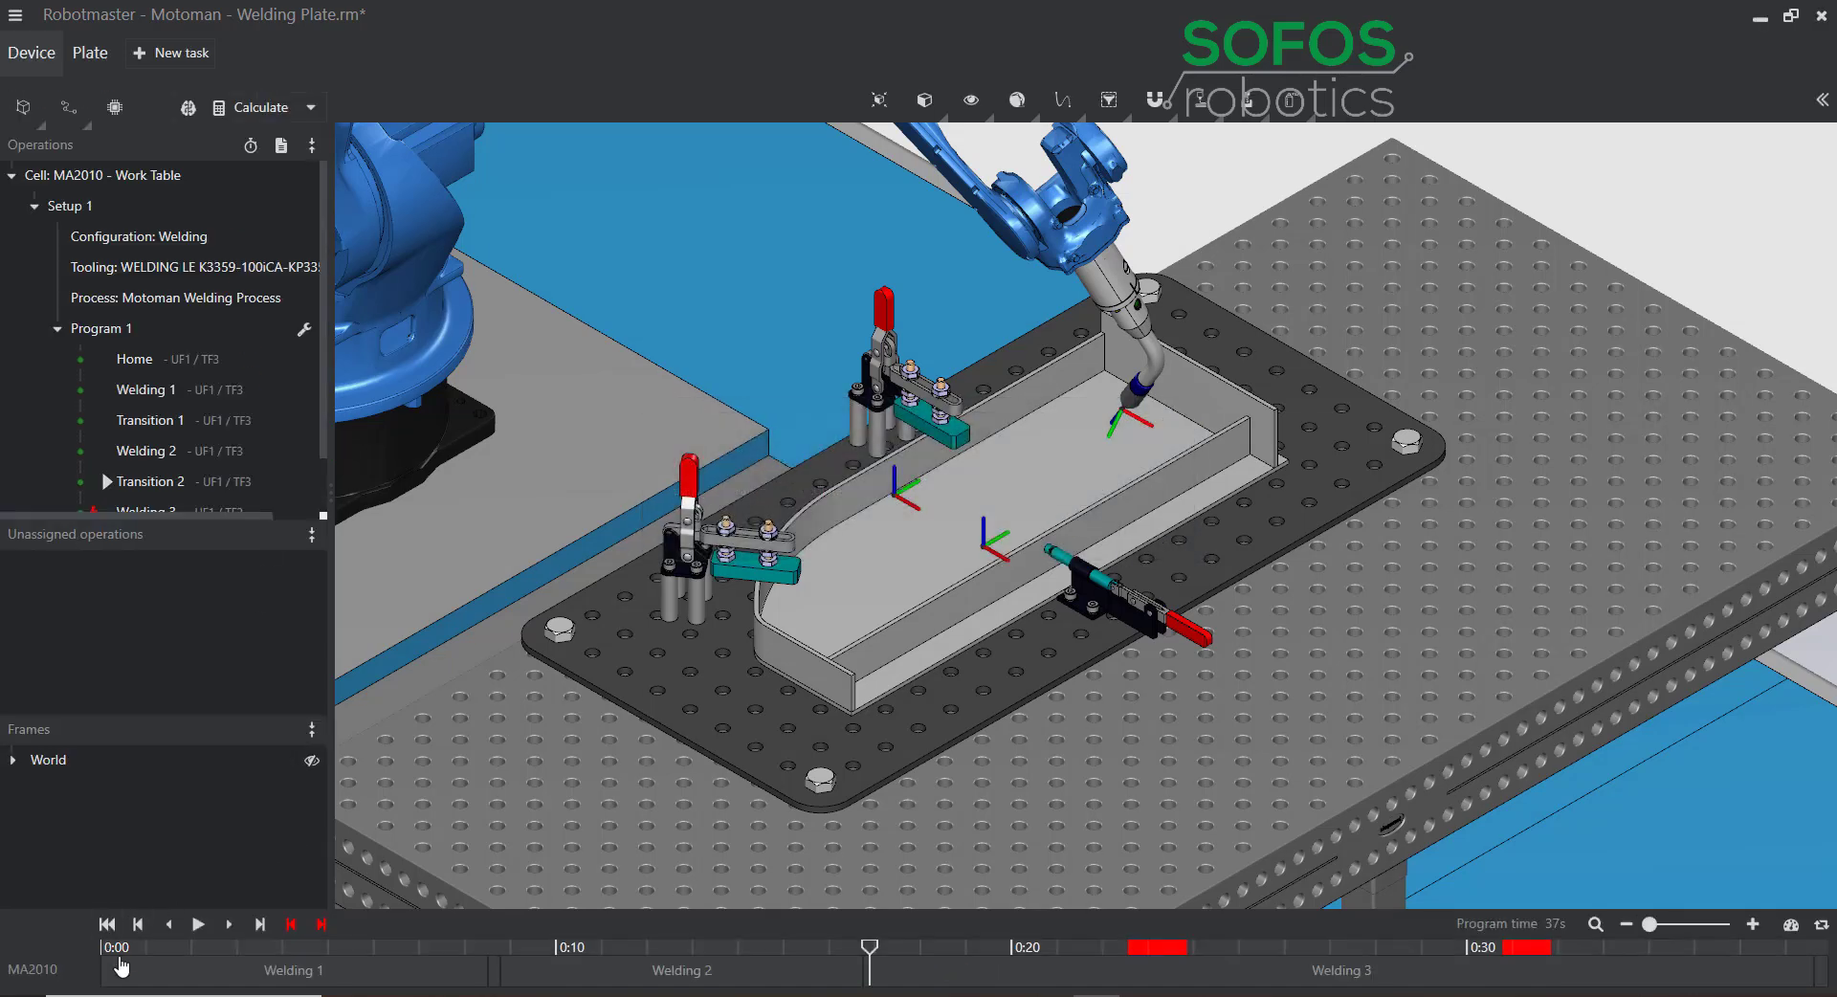
# Scrub the simulation to the first collision in Welding 3 and test rotating the torch about its Y axis away from the clamp.
pyautogui.moveTo(869, 947); pyautogui.dragTo(1153, 944)
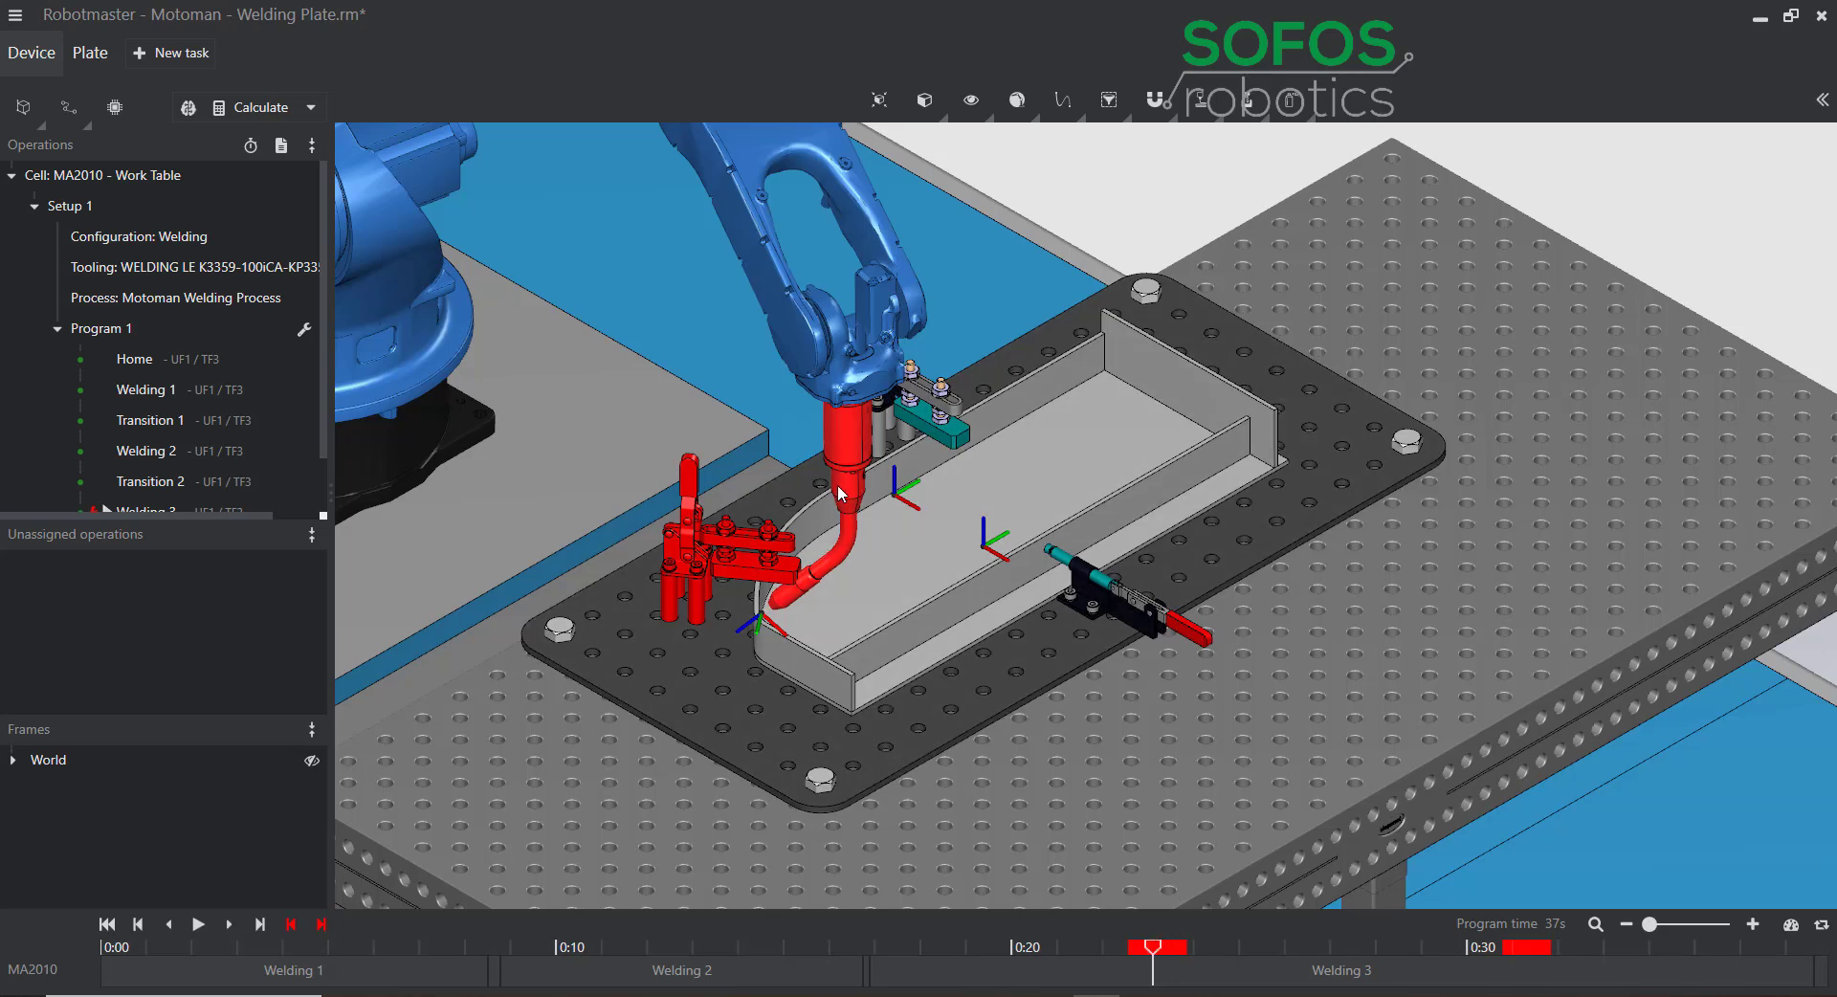
pyautogui.click(853, 489)
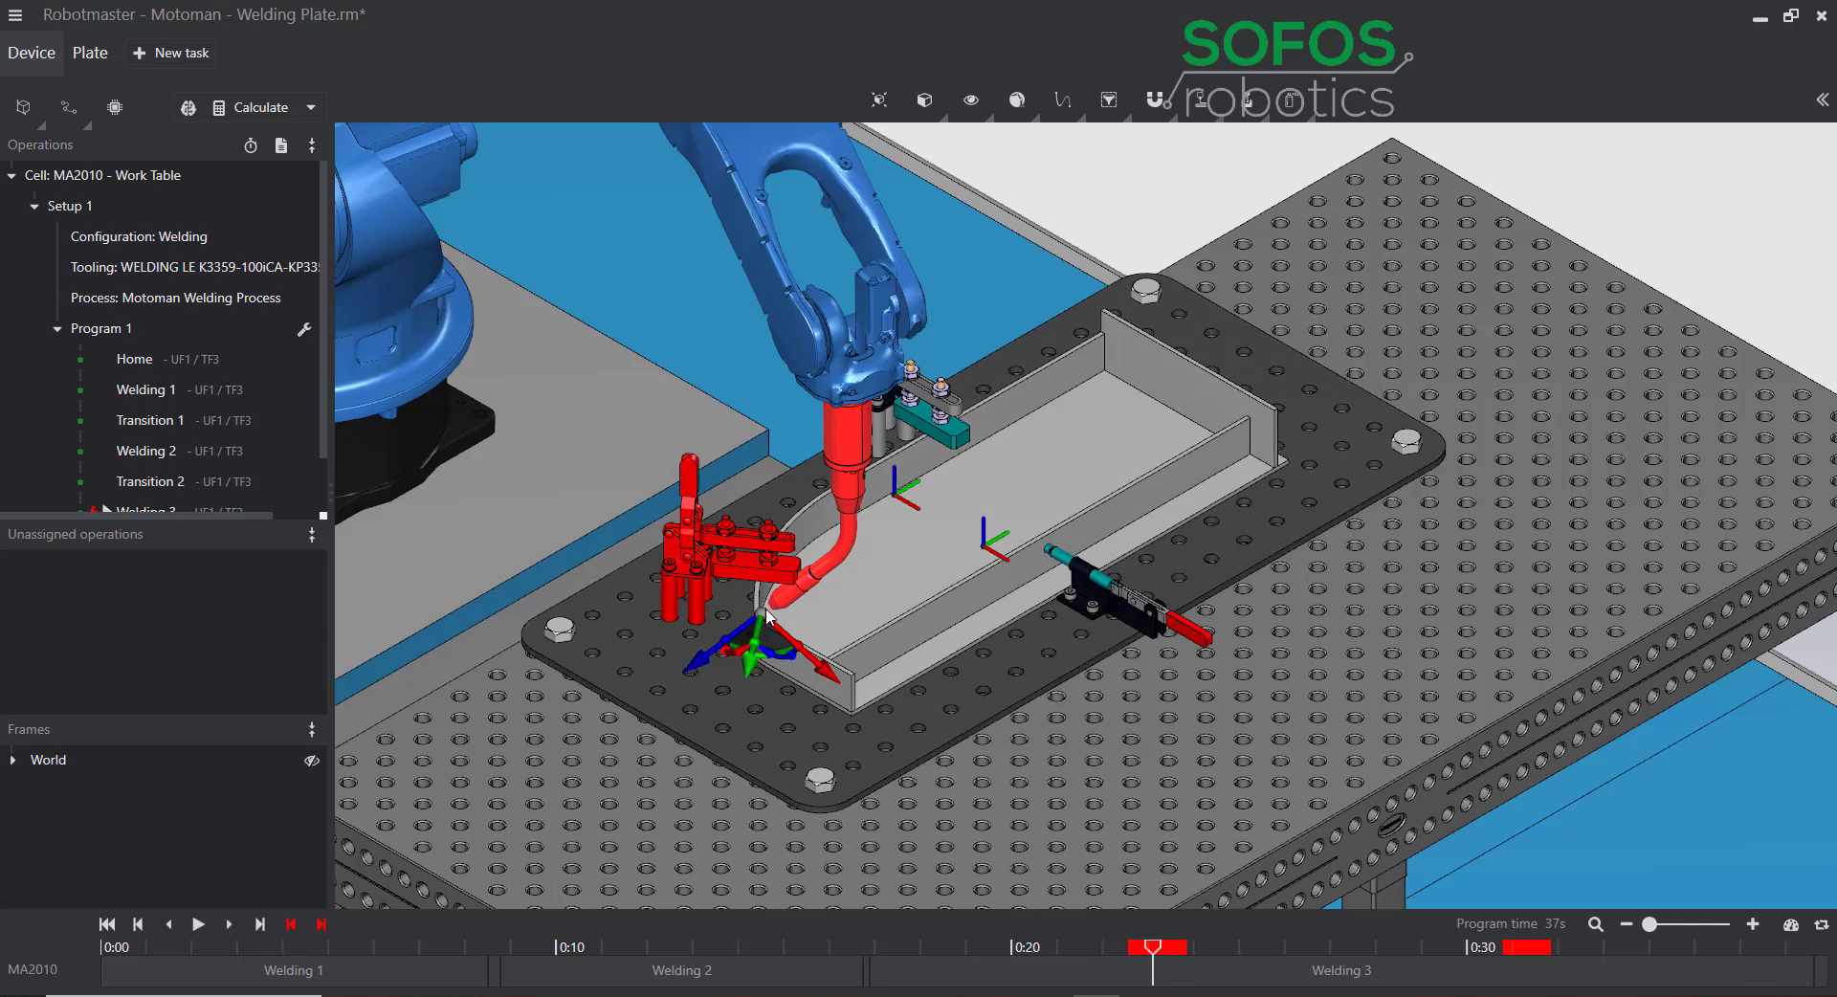
pyautogui.moveTo(779, 689); pyautogui.dragTo(826, 710, button='middle')
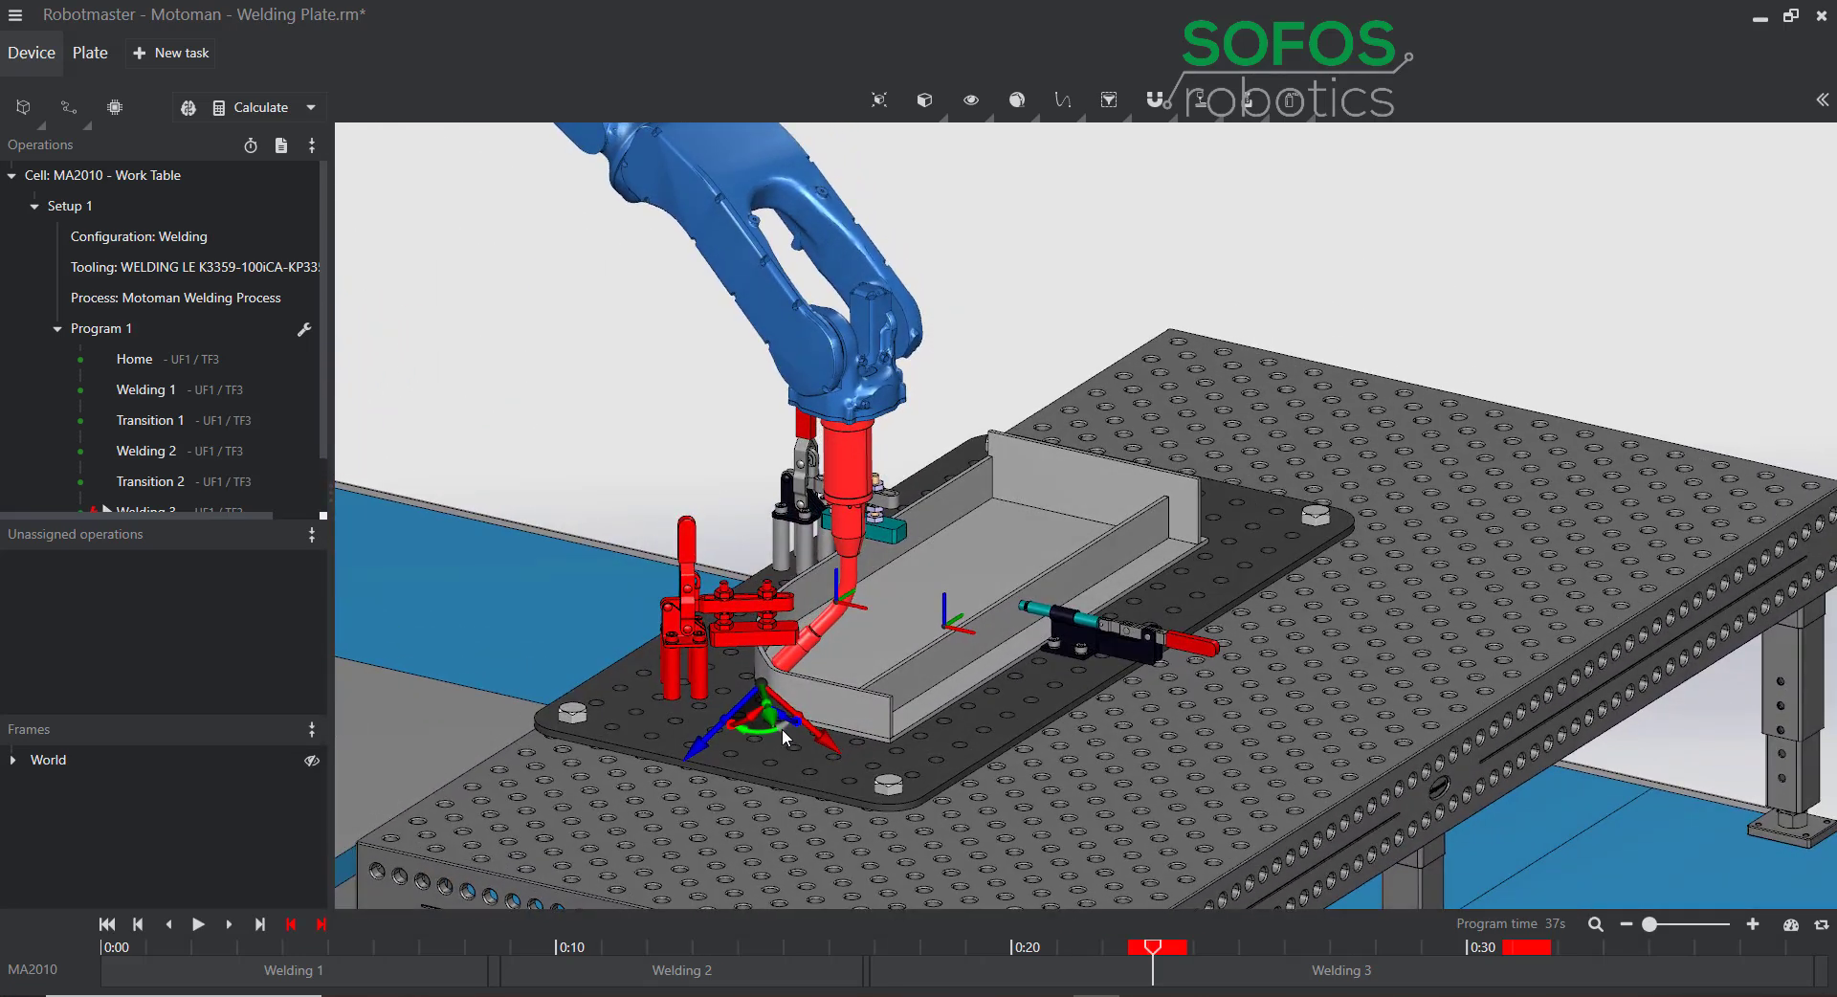
pyautogui.moveTo(782, 727); pyautogui.dragTo(773, 731)
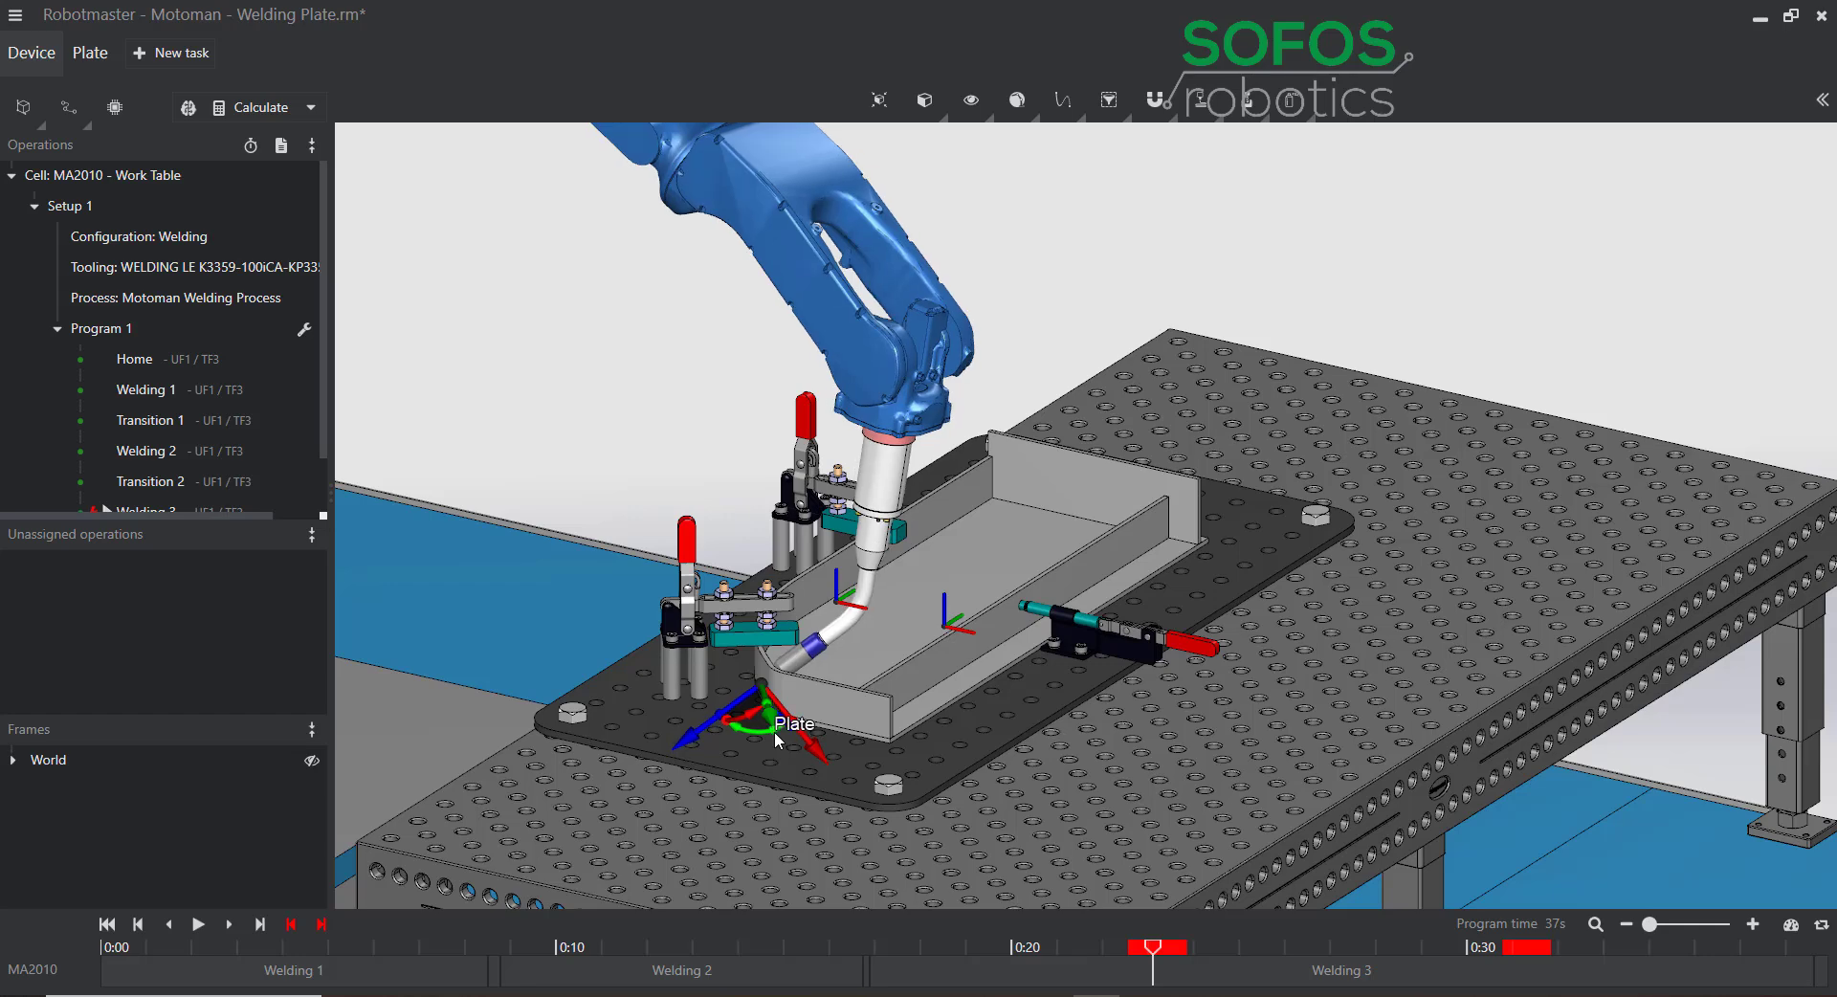
# In Welding 3's optimization options, add a Tool Rotation (Y-TCP Frame) map with a range of 20.
pyautogui.scroll(-2, 221, 450)
pyautogui.moveTo(221, 445)
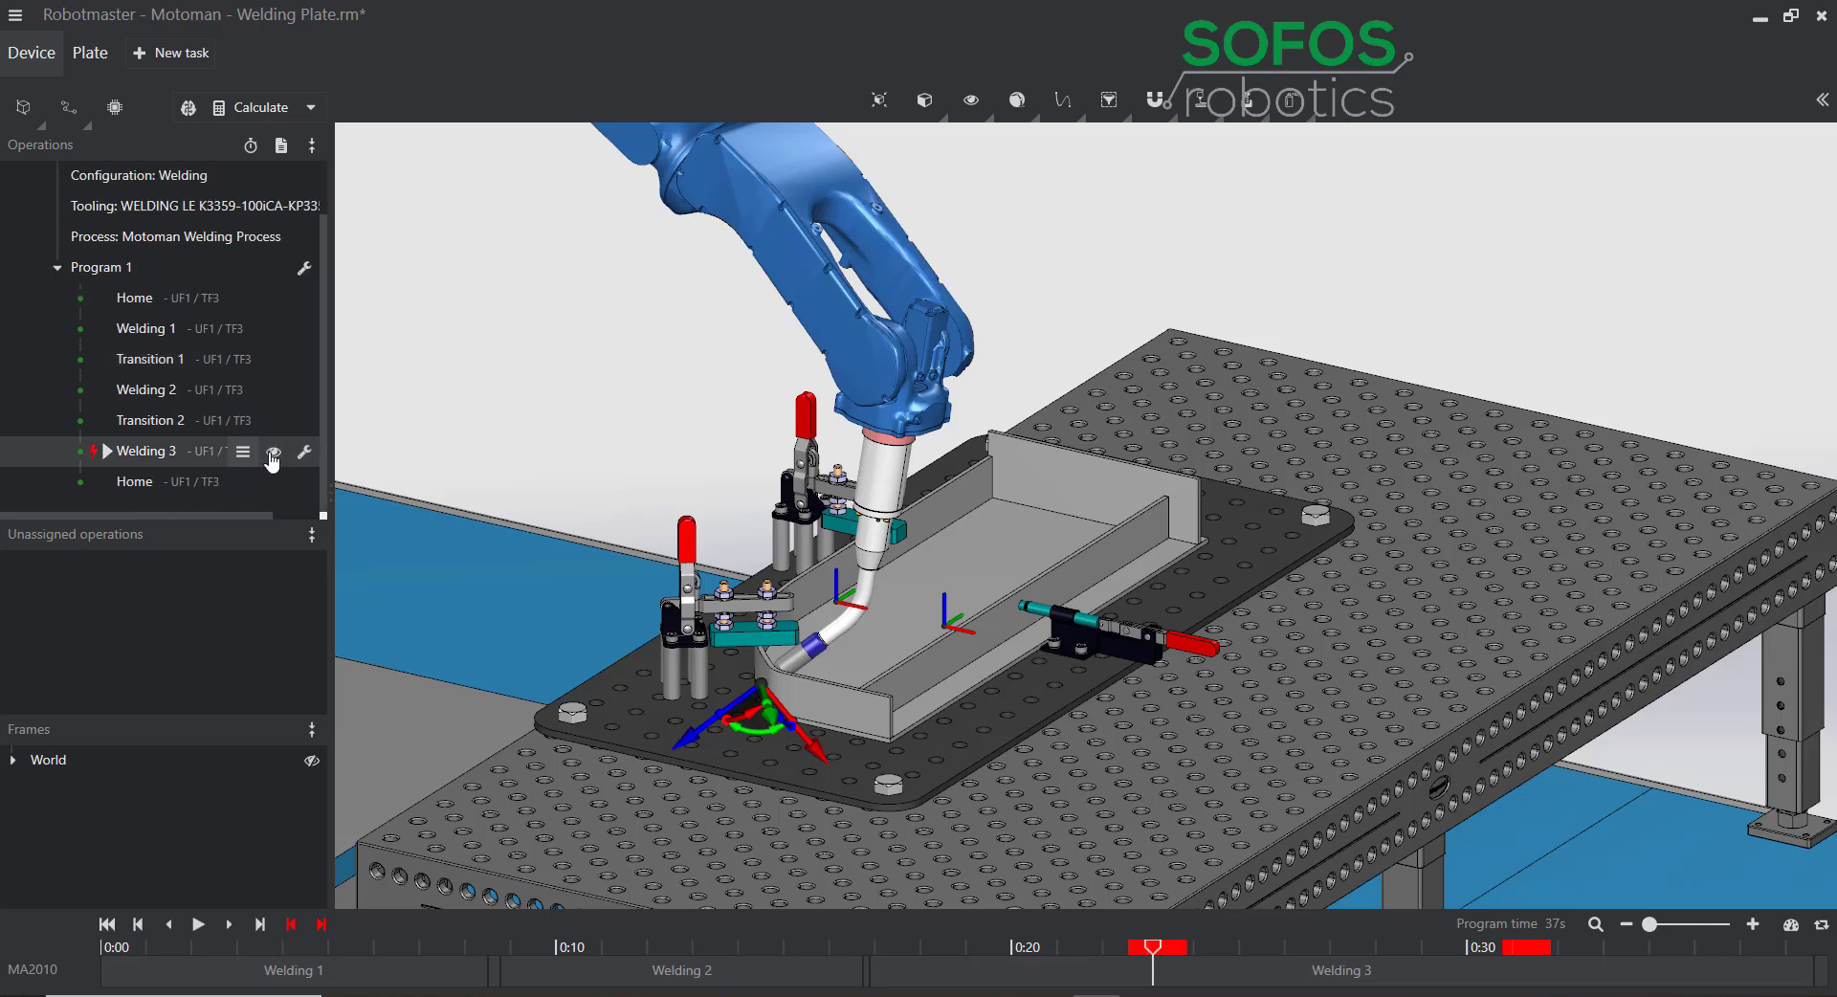
pyautogui.click(306, 450)
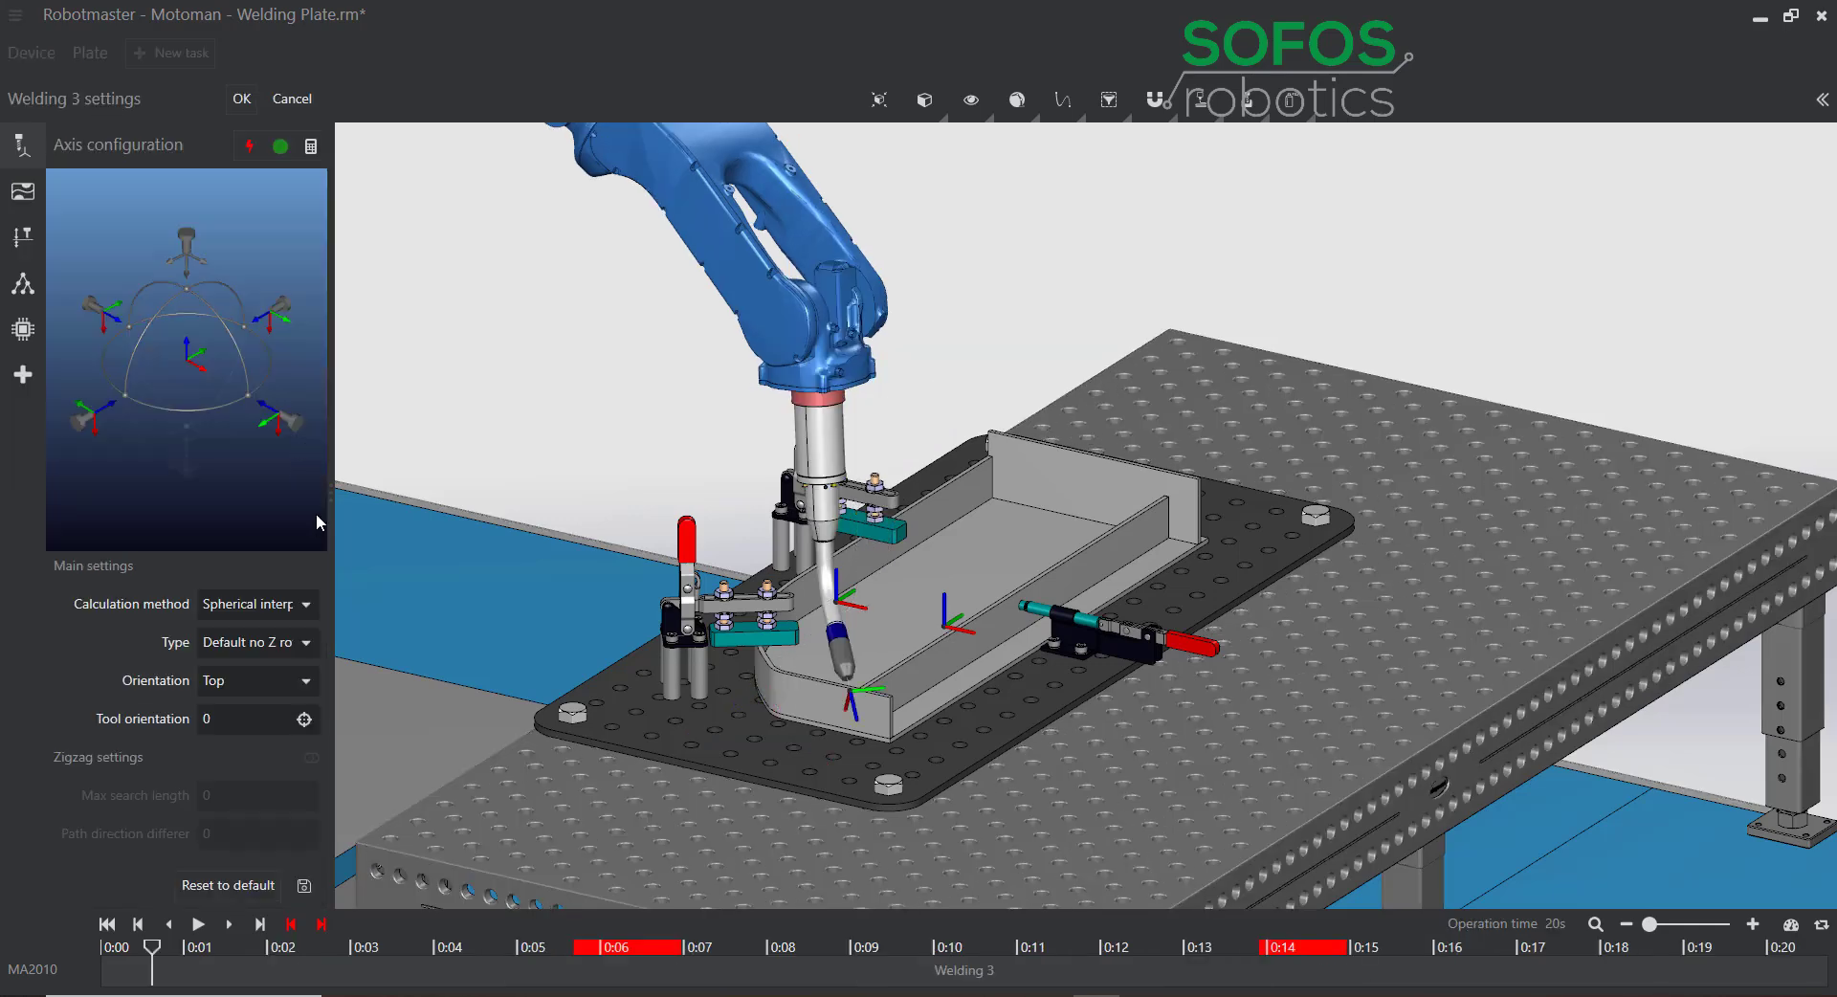
pyautogui.click(22, 195)
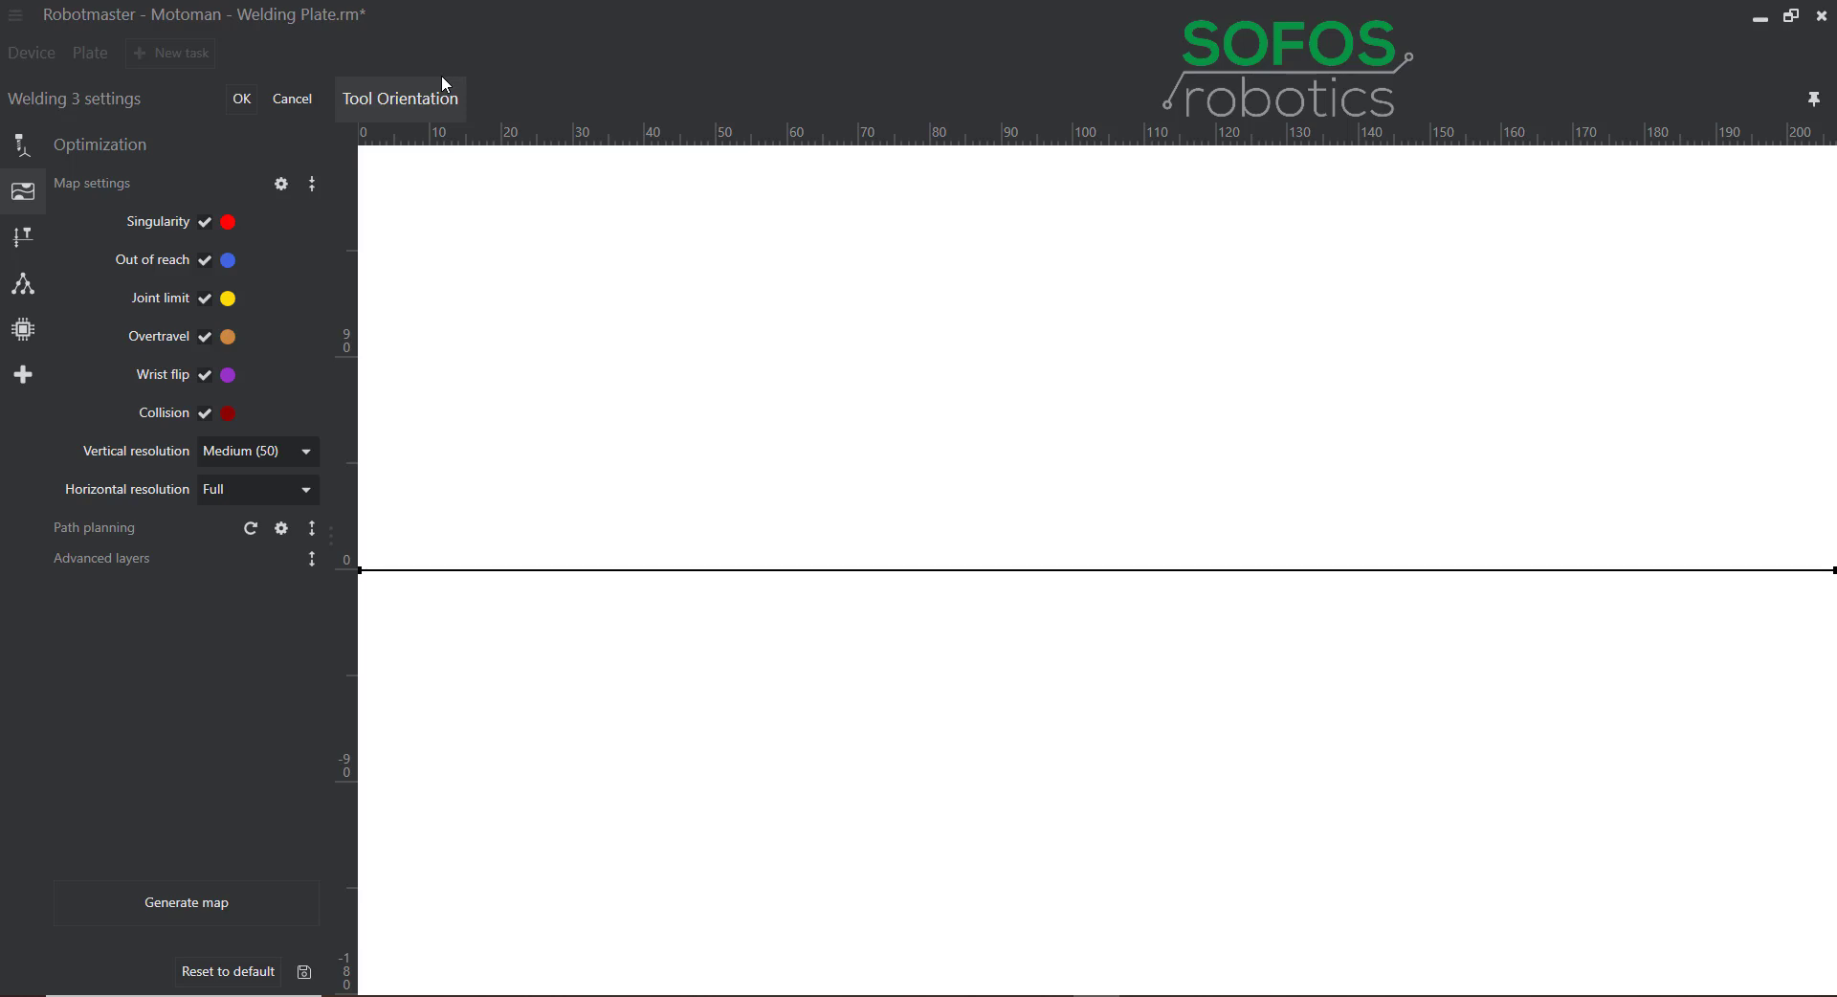
pyautogui.click(280, 183)
pyautogui.click(314, 292)
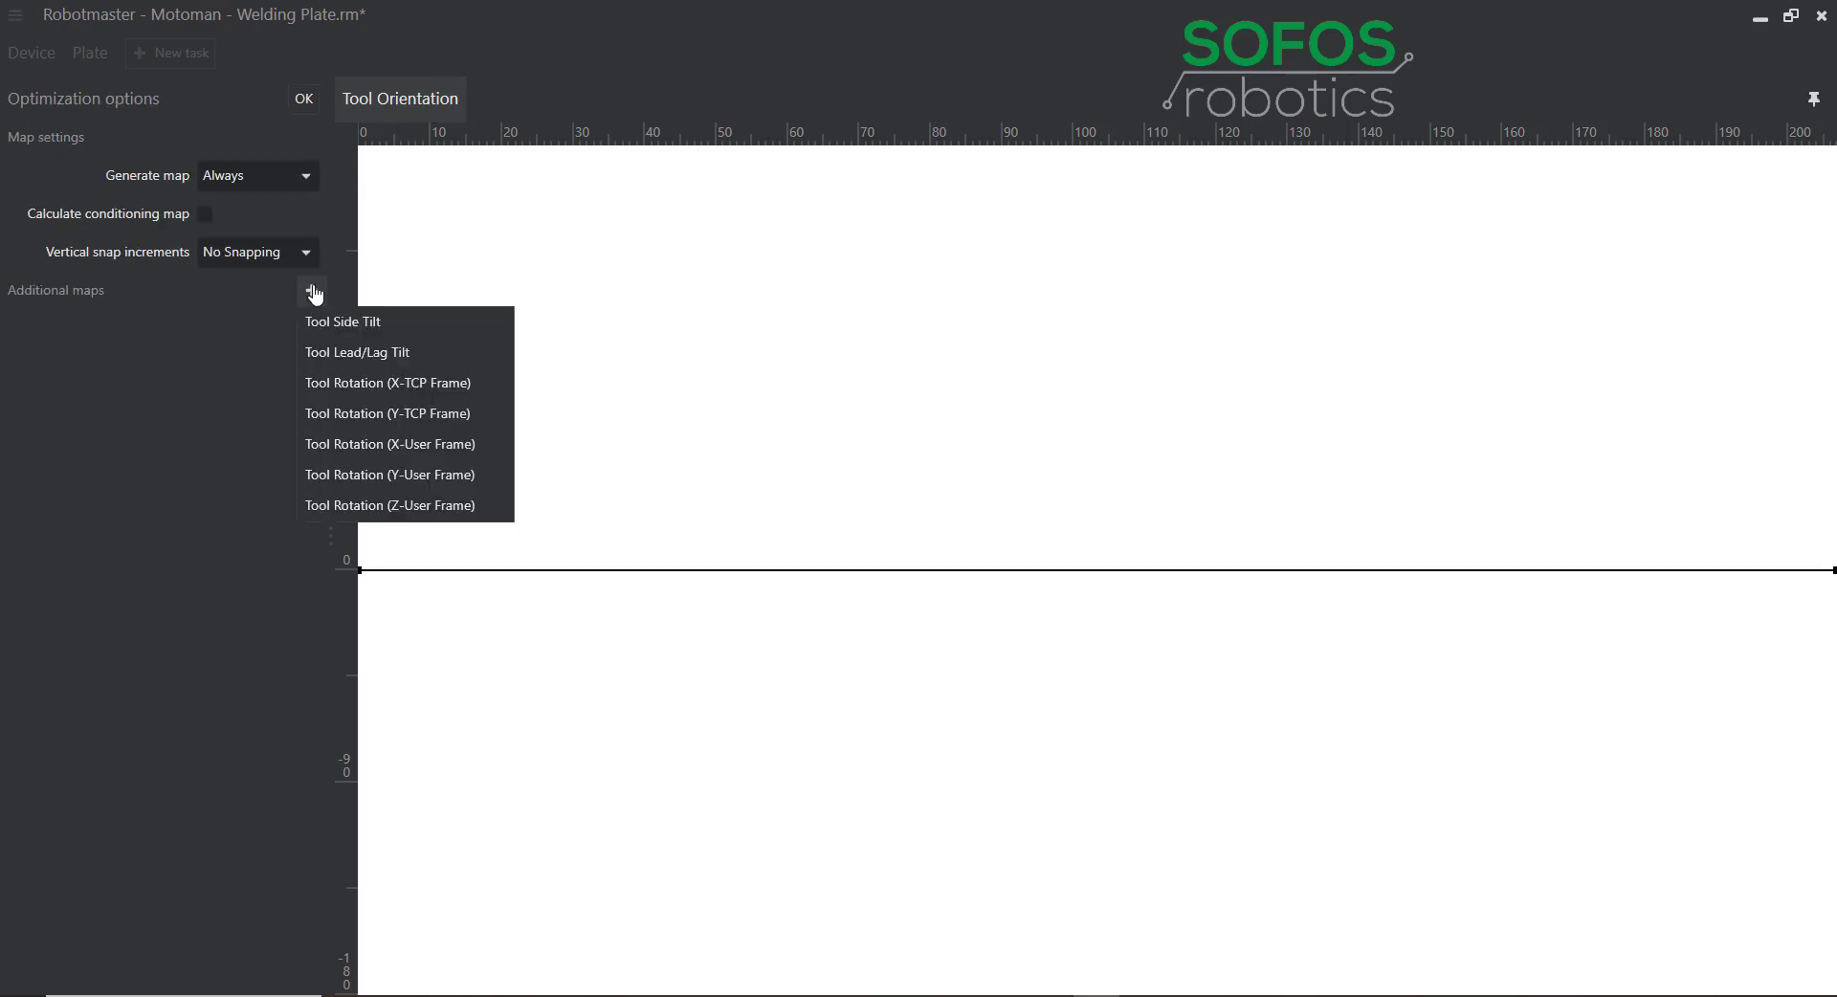
pyautogui.click(371, 415)
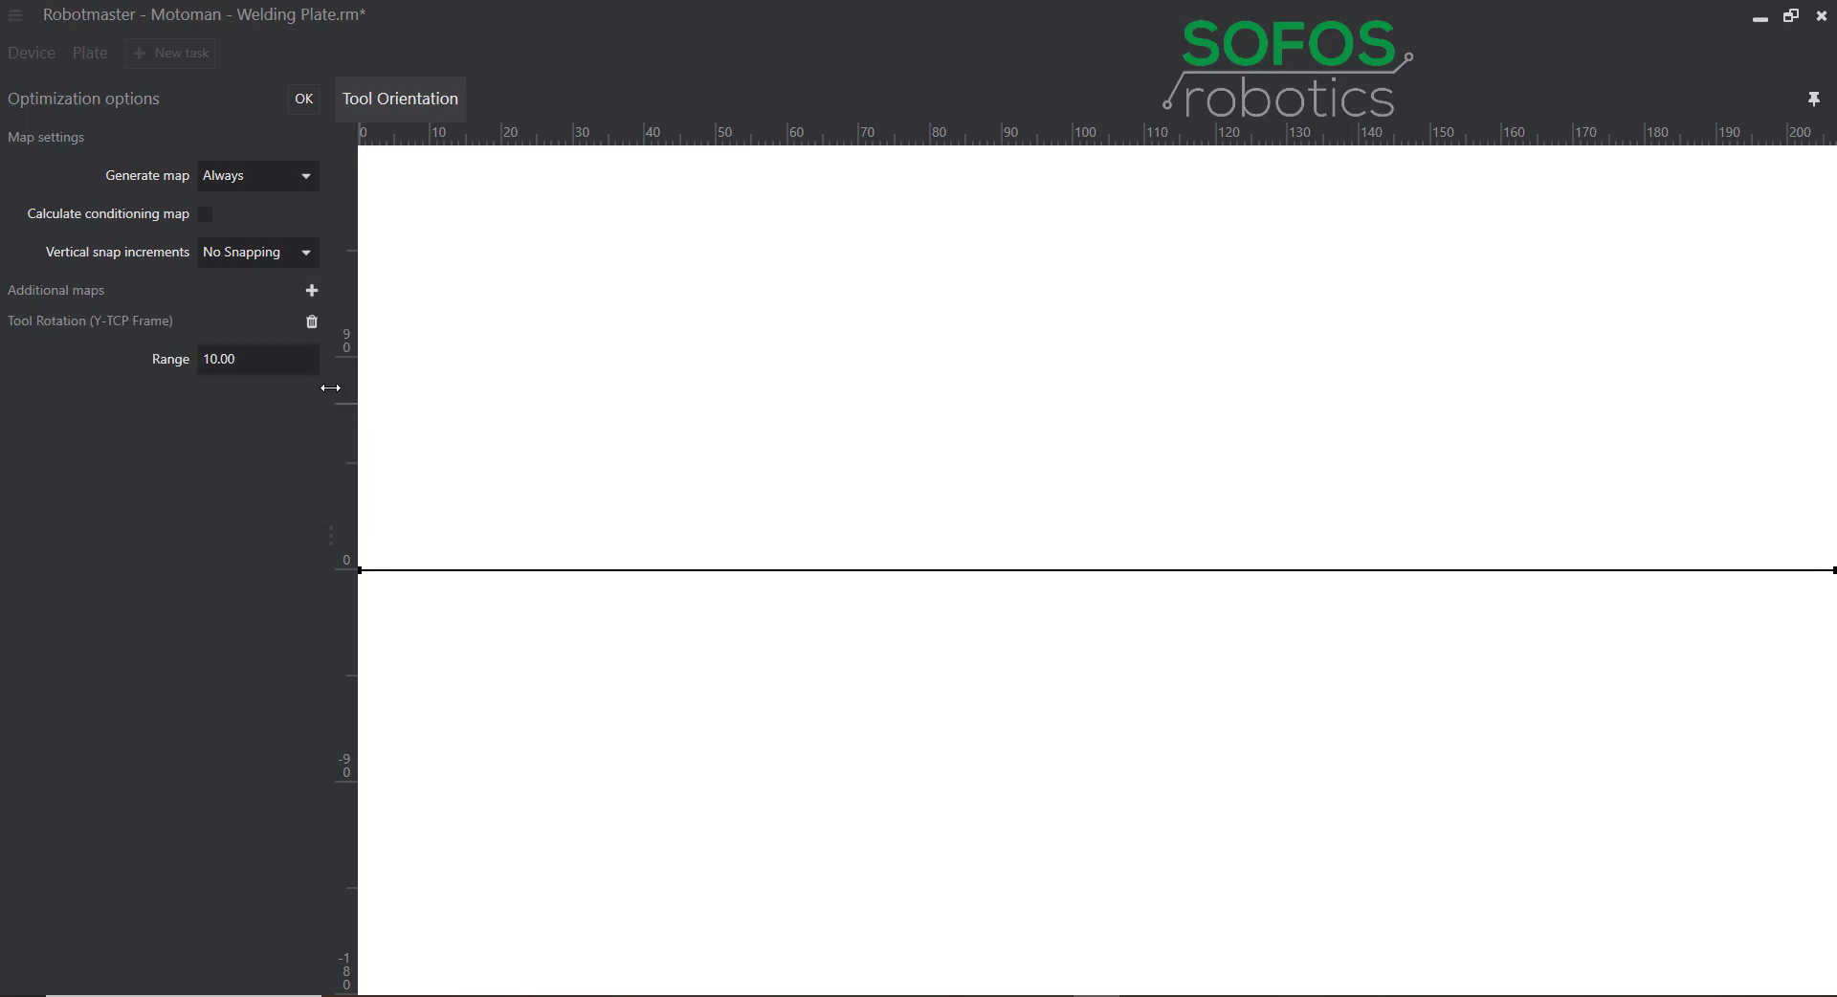
pyautogui.doubleClick(276, 357)
pyautogui.write('20')
pyautogui.press('Return')
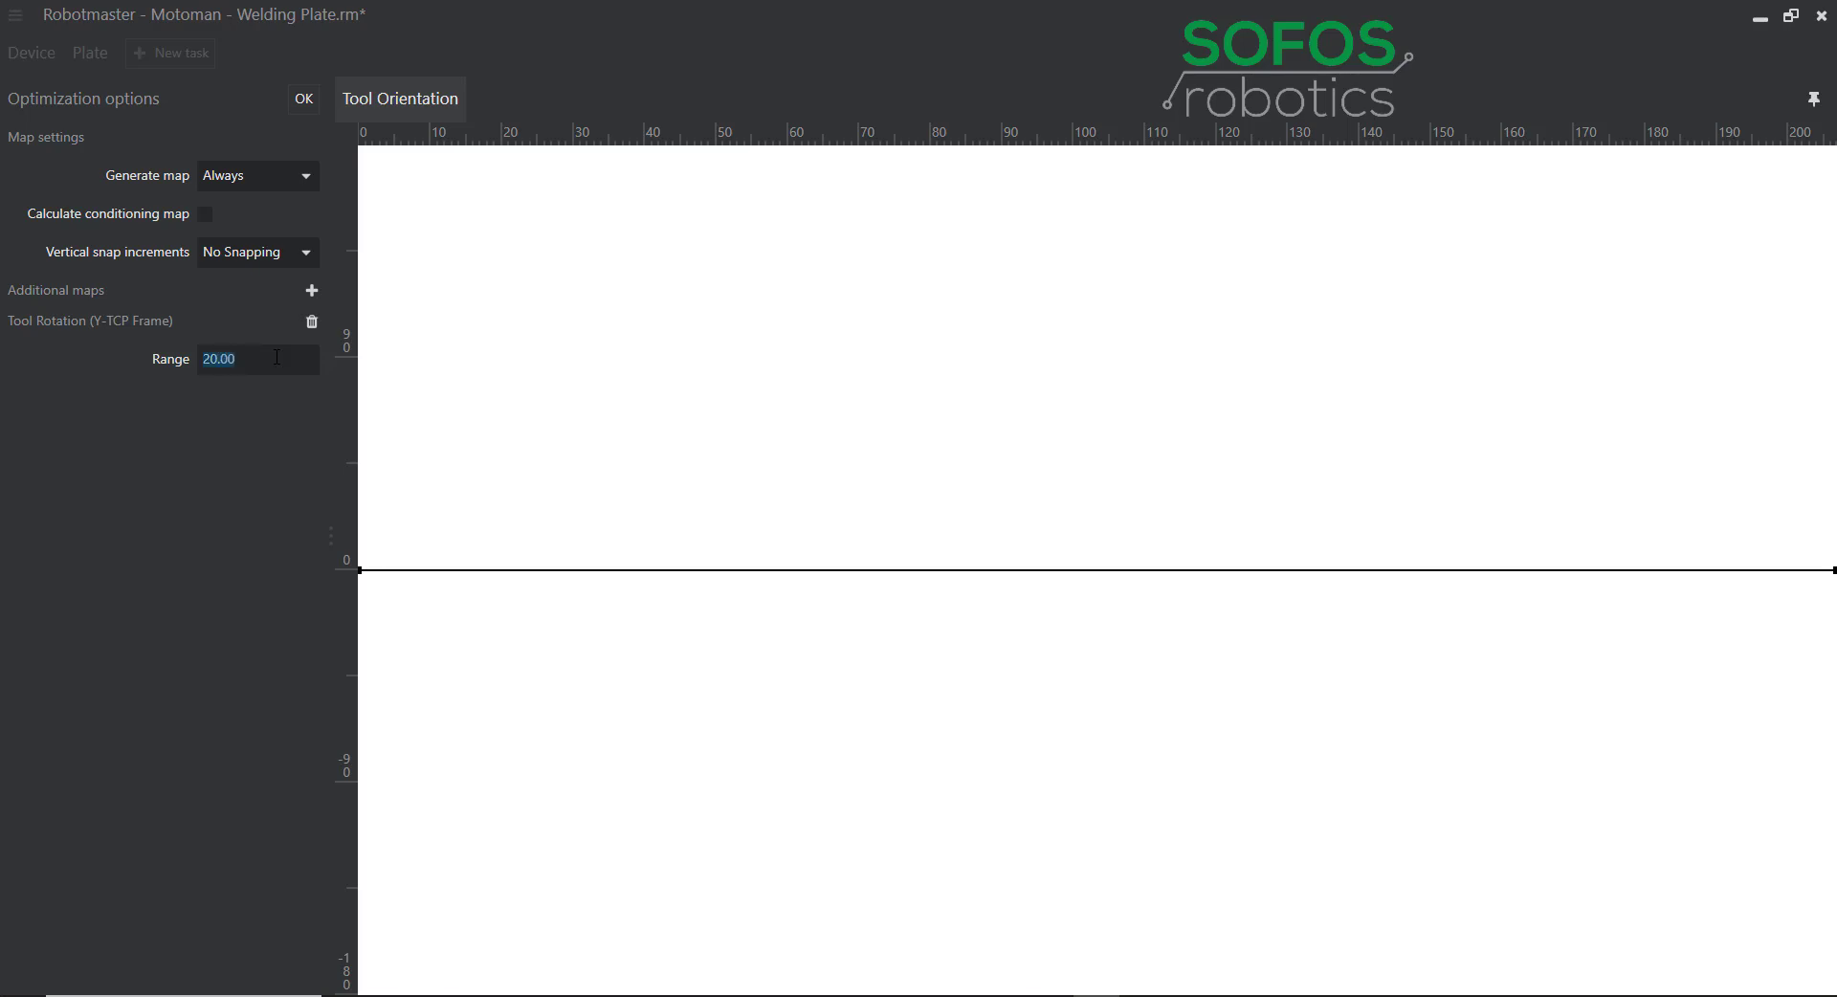
pyautogui.click(303, 101)
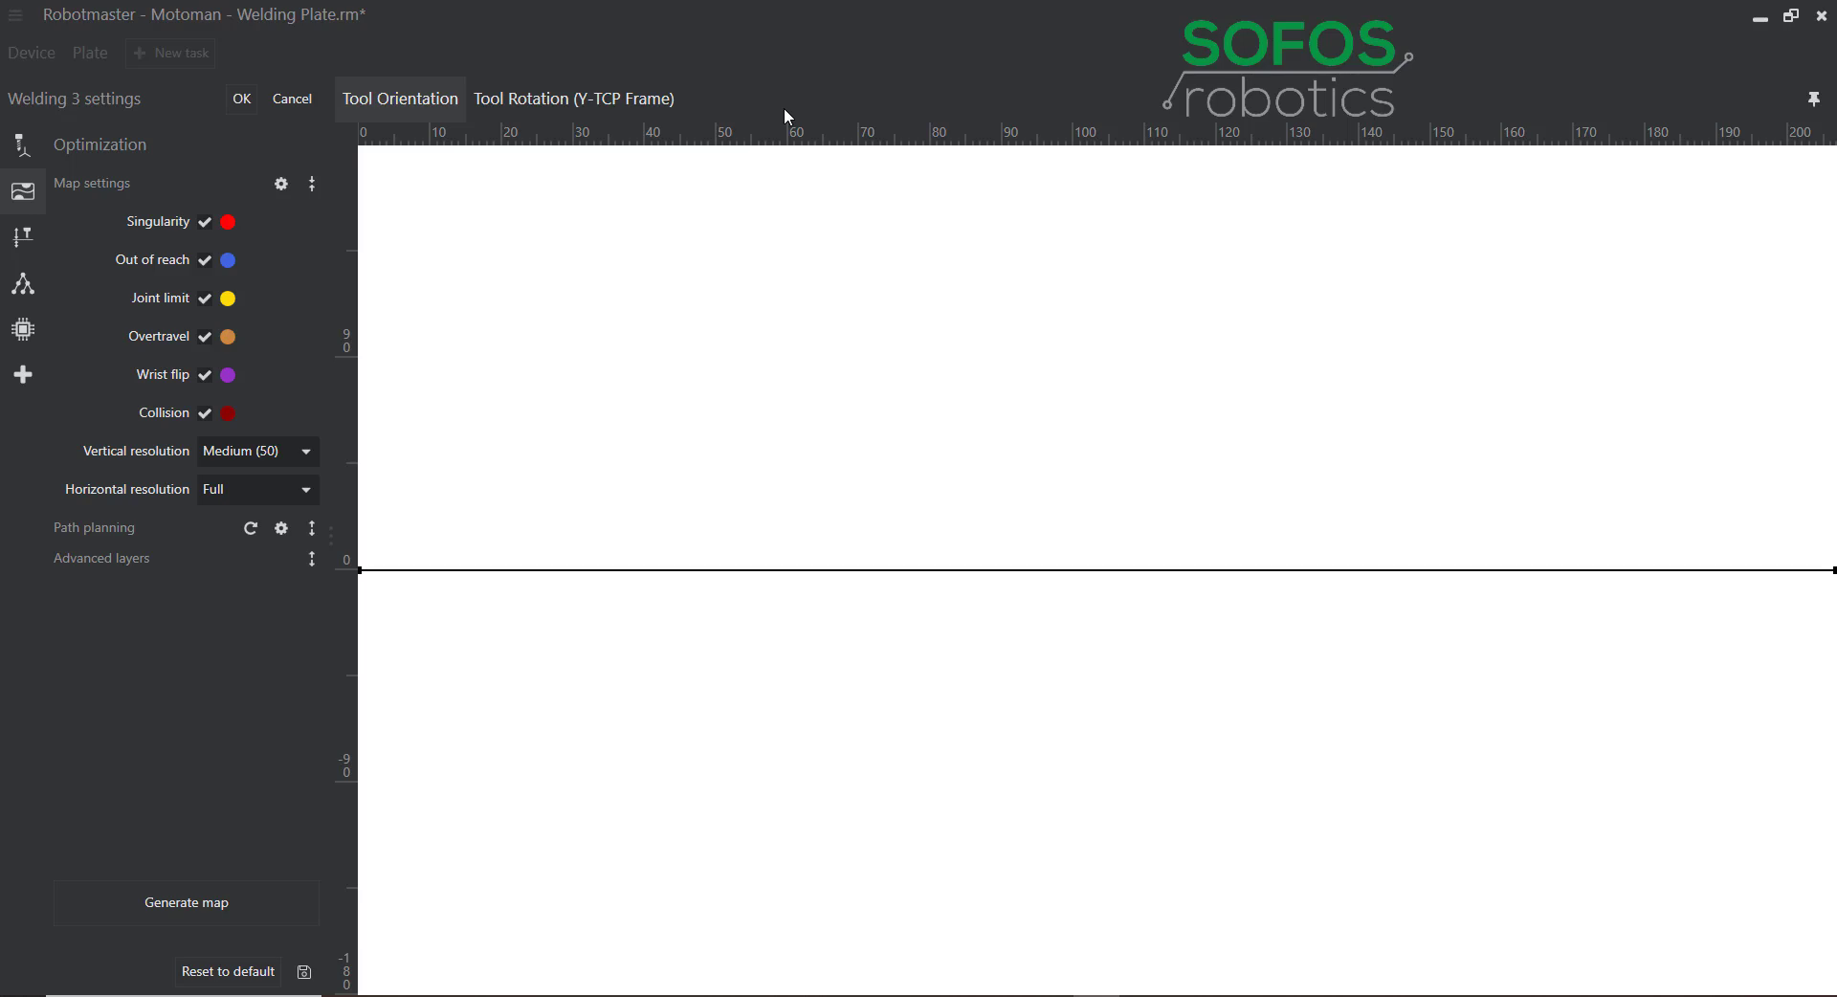
# Generate the Tool Rotation (Y-TCP Frame) map and bend the curve below the first collision zone, down to about -8.
pyautogui.click(669, 113)
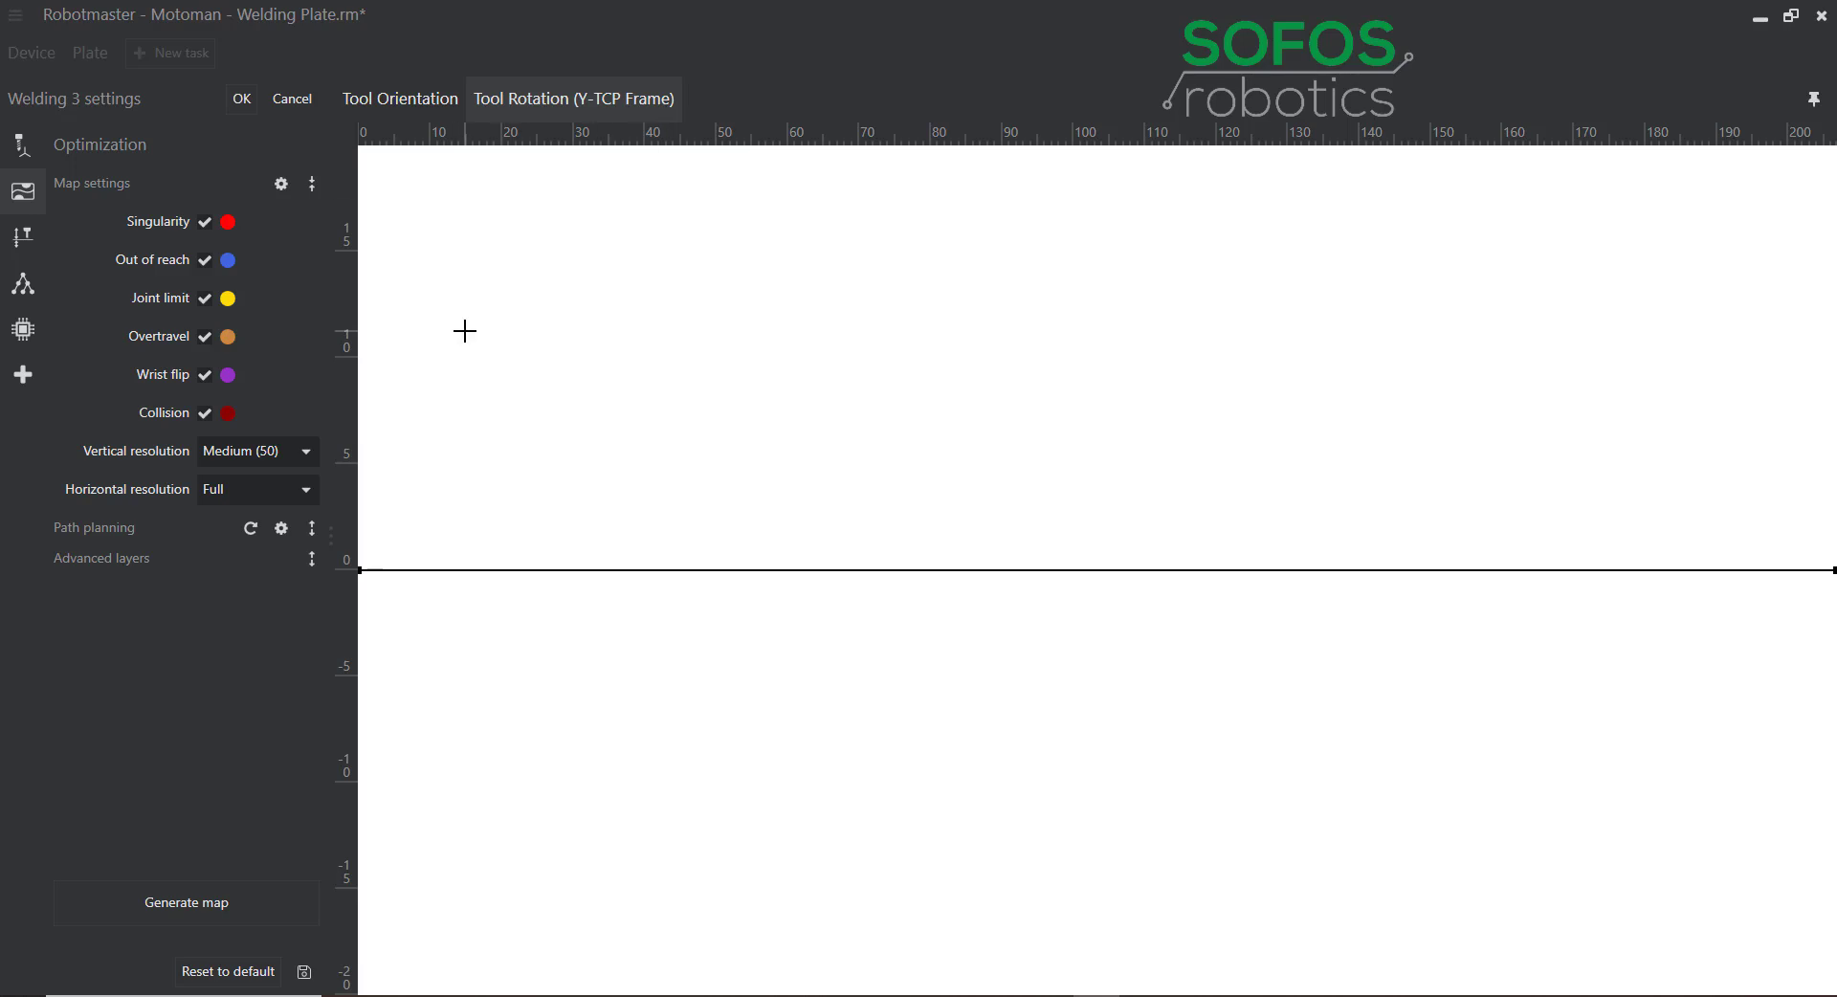
pyautogui.click(241, 914)
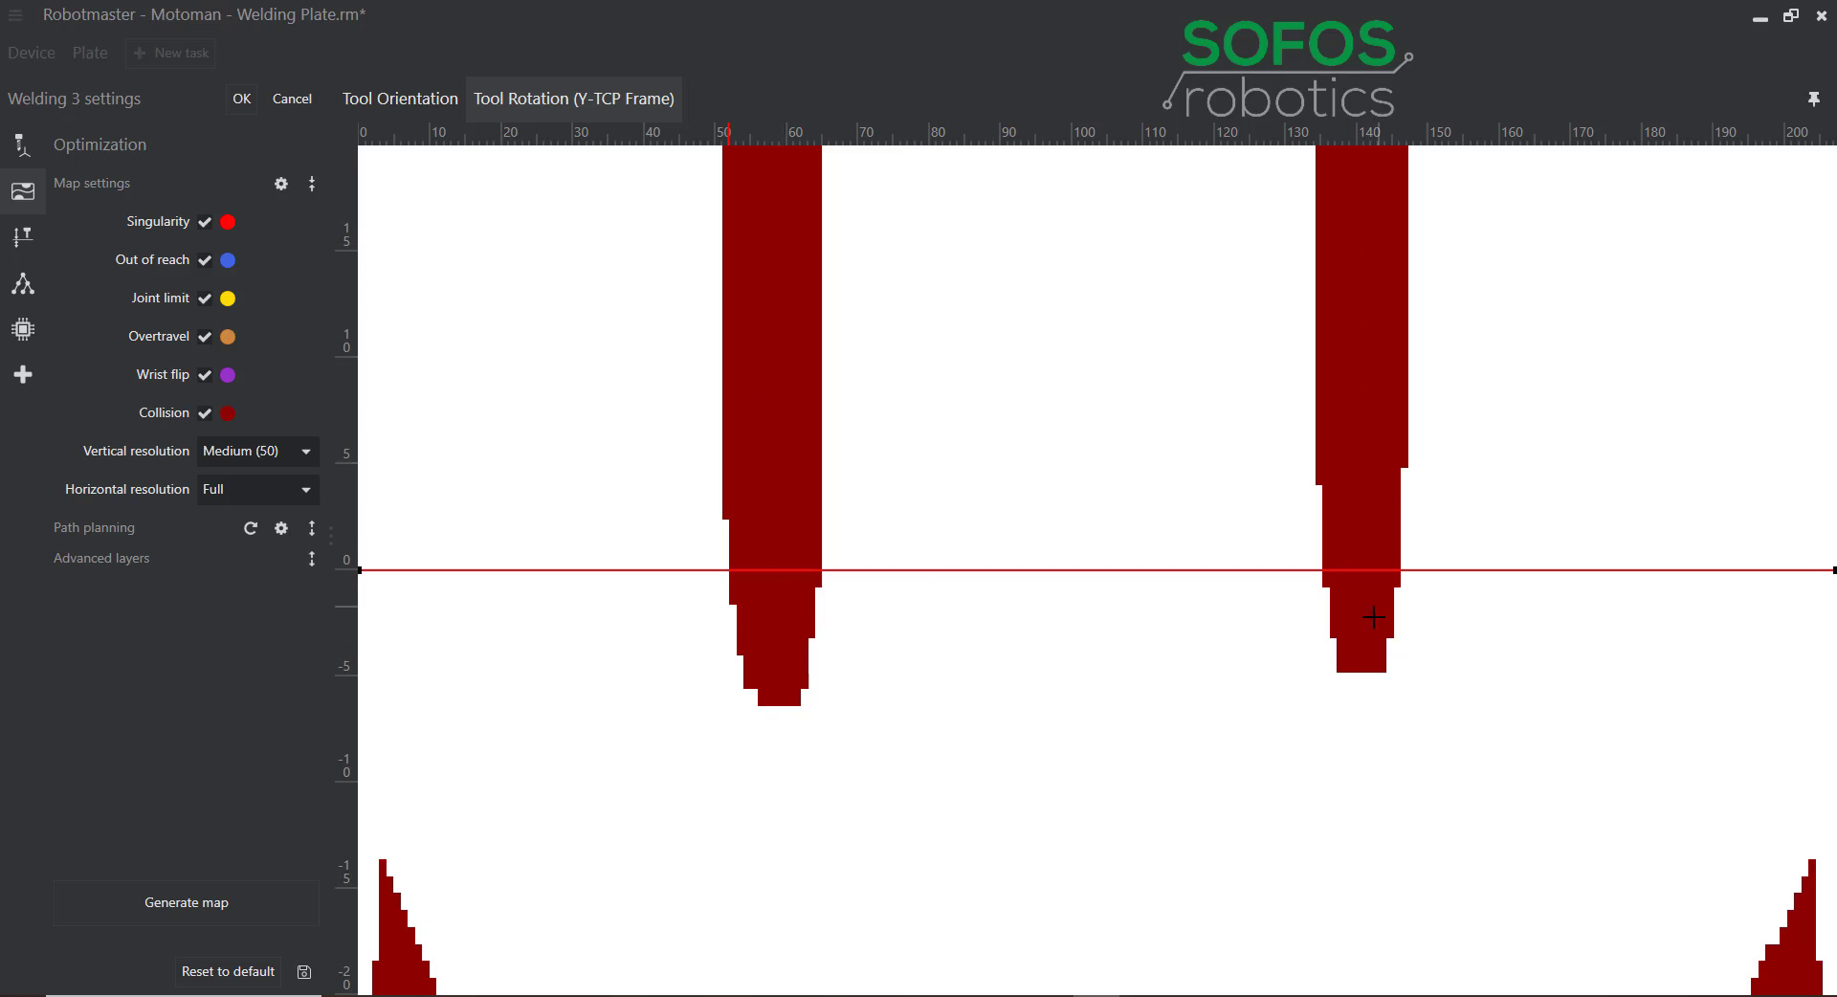
pyautogui.click(603, 570)
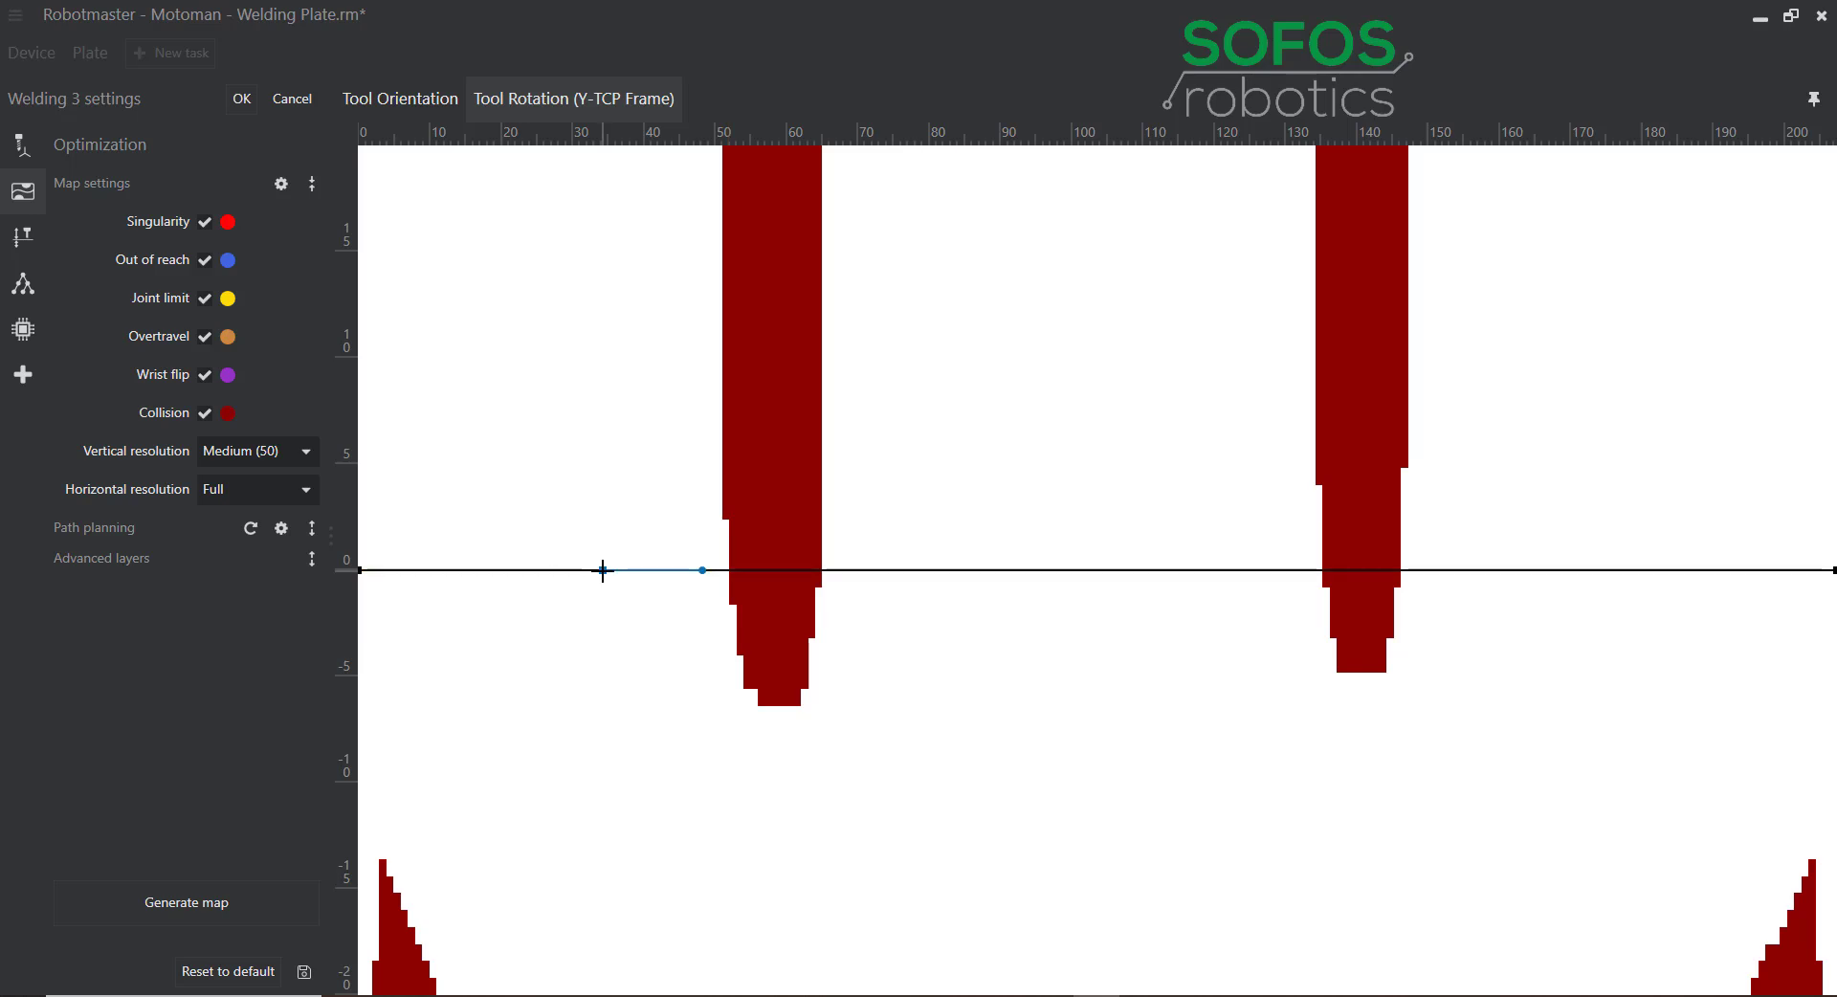
pyautogui.click(923, 570)
pyautogui.moveTo(780, 570); pyautogui.dragTo(782, 742)
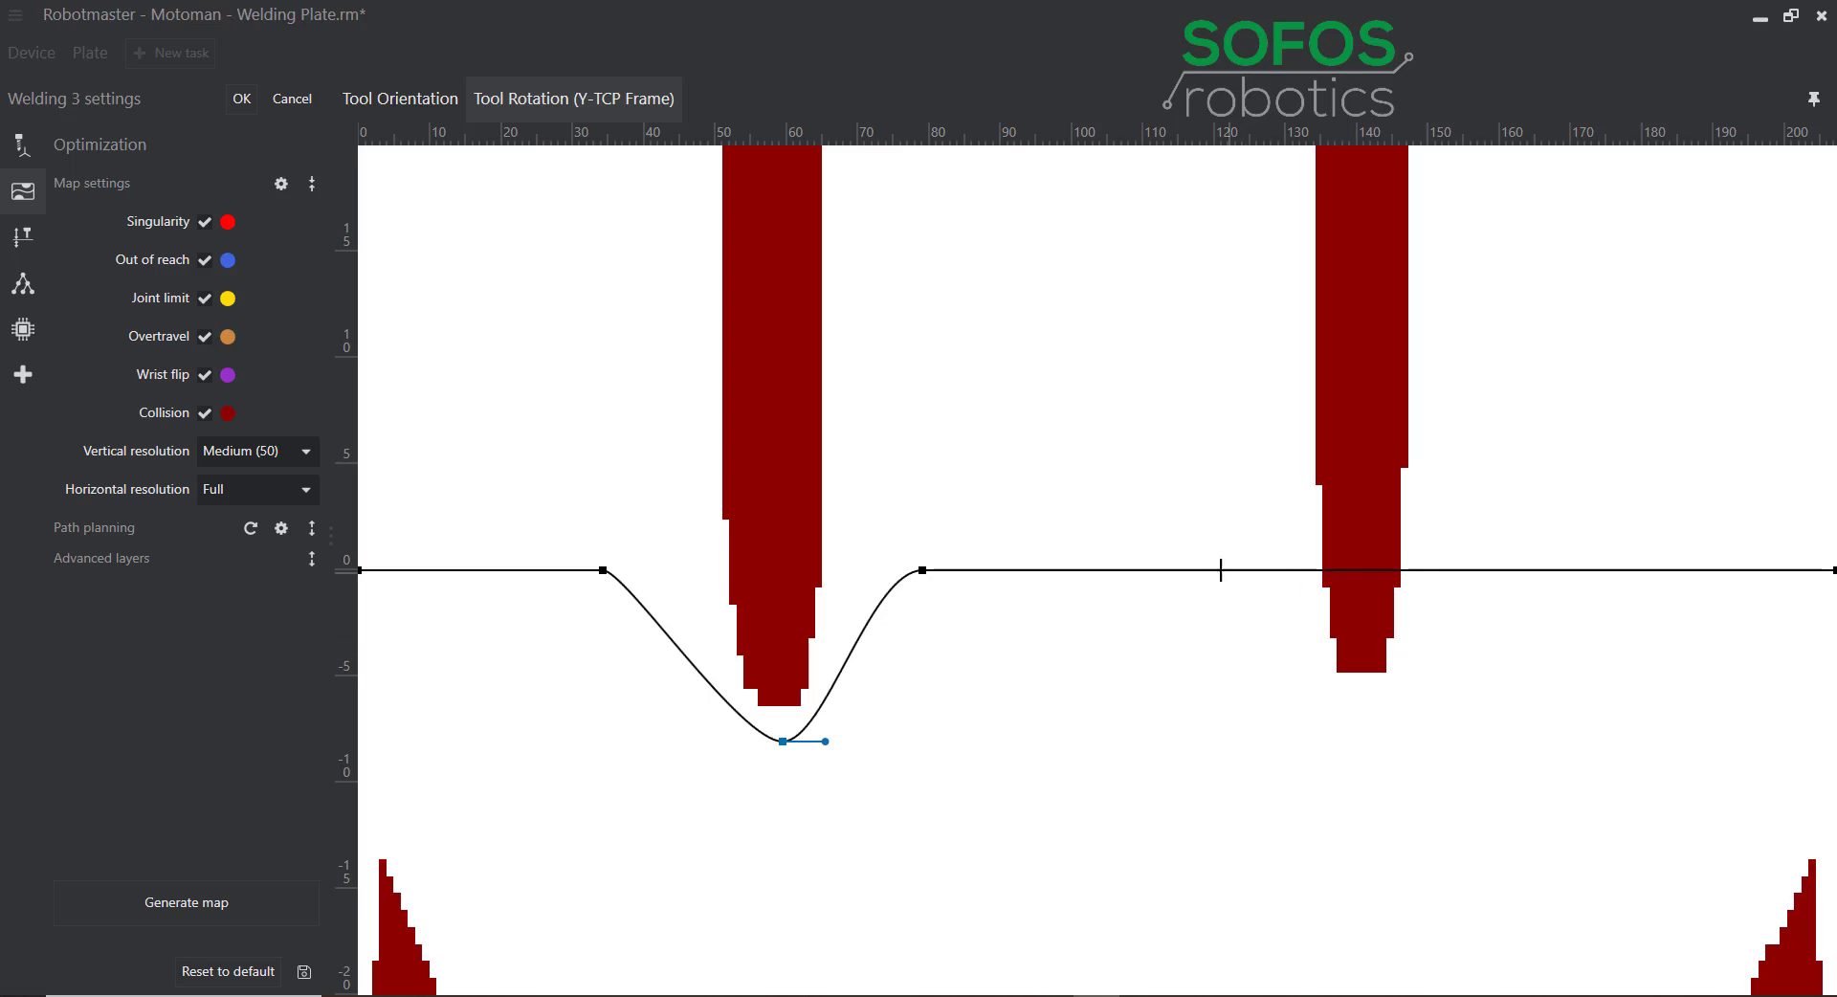
# Add three points around the second collision zone, lower the middle one to about -7.5, and accept the Welding 3 settings.
pyautogui.click(1215, 570)
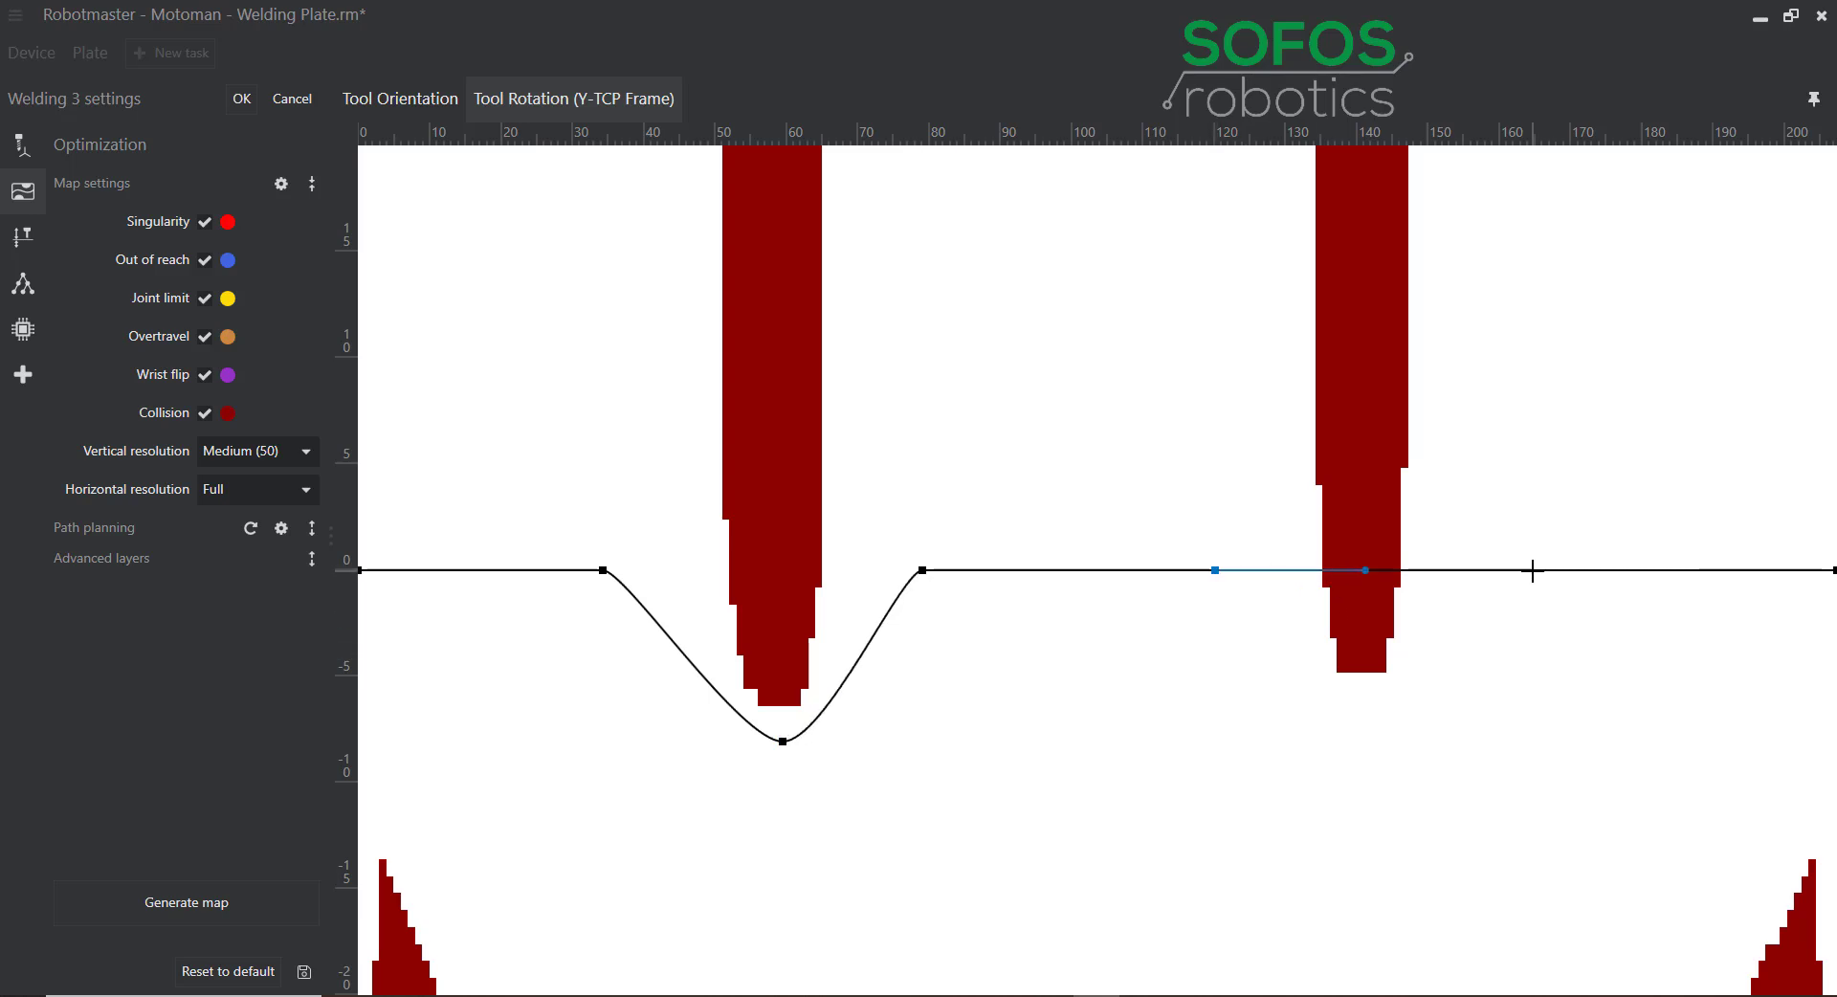
pyautogui.click(1523, 570)
pyautogui.click(1378, 571)
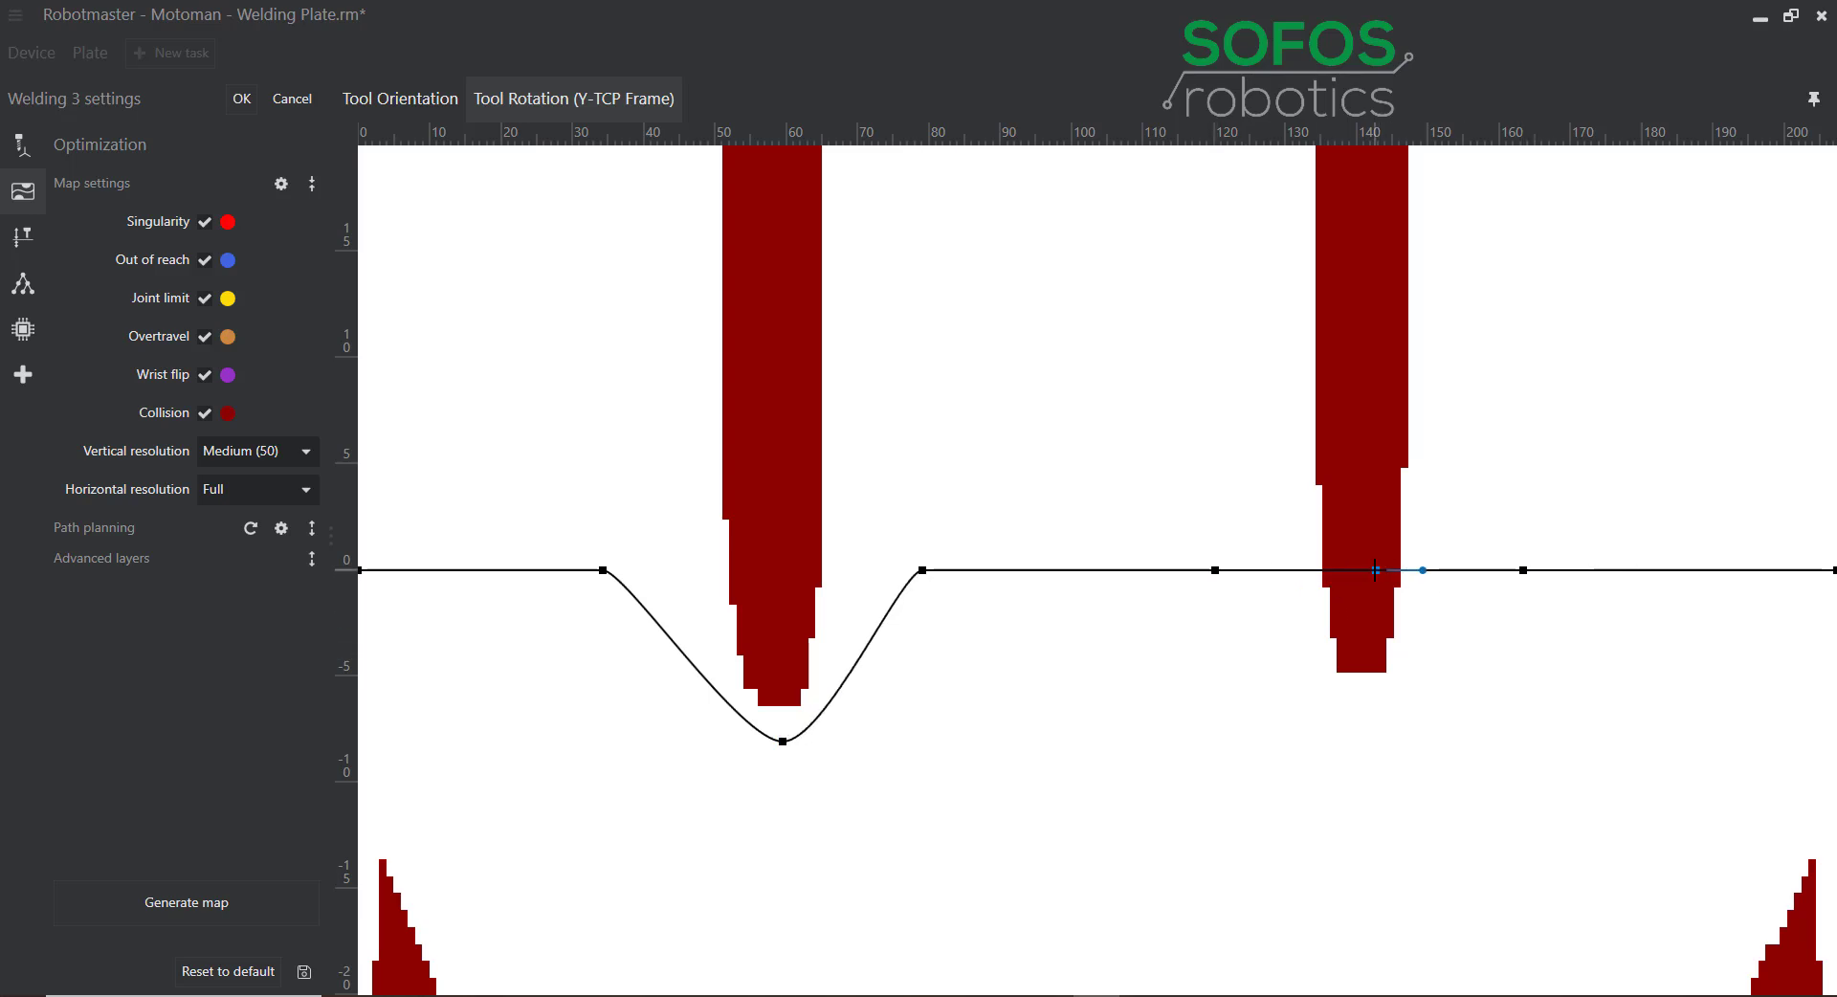
pyautogui.moveTo(1377, 570); pyautogui.dragTo(1370, 735)
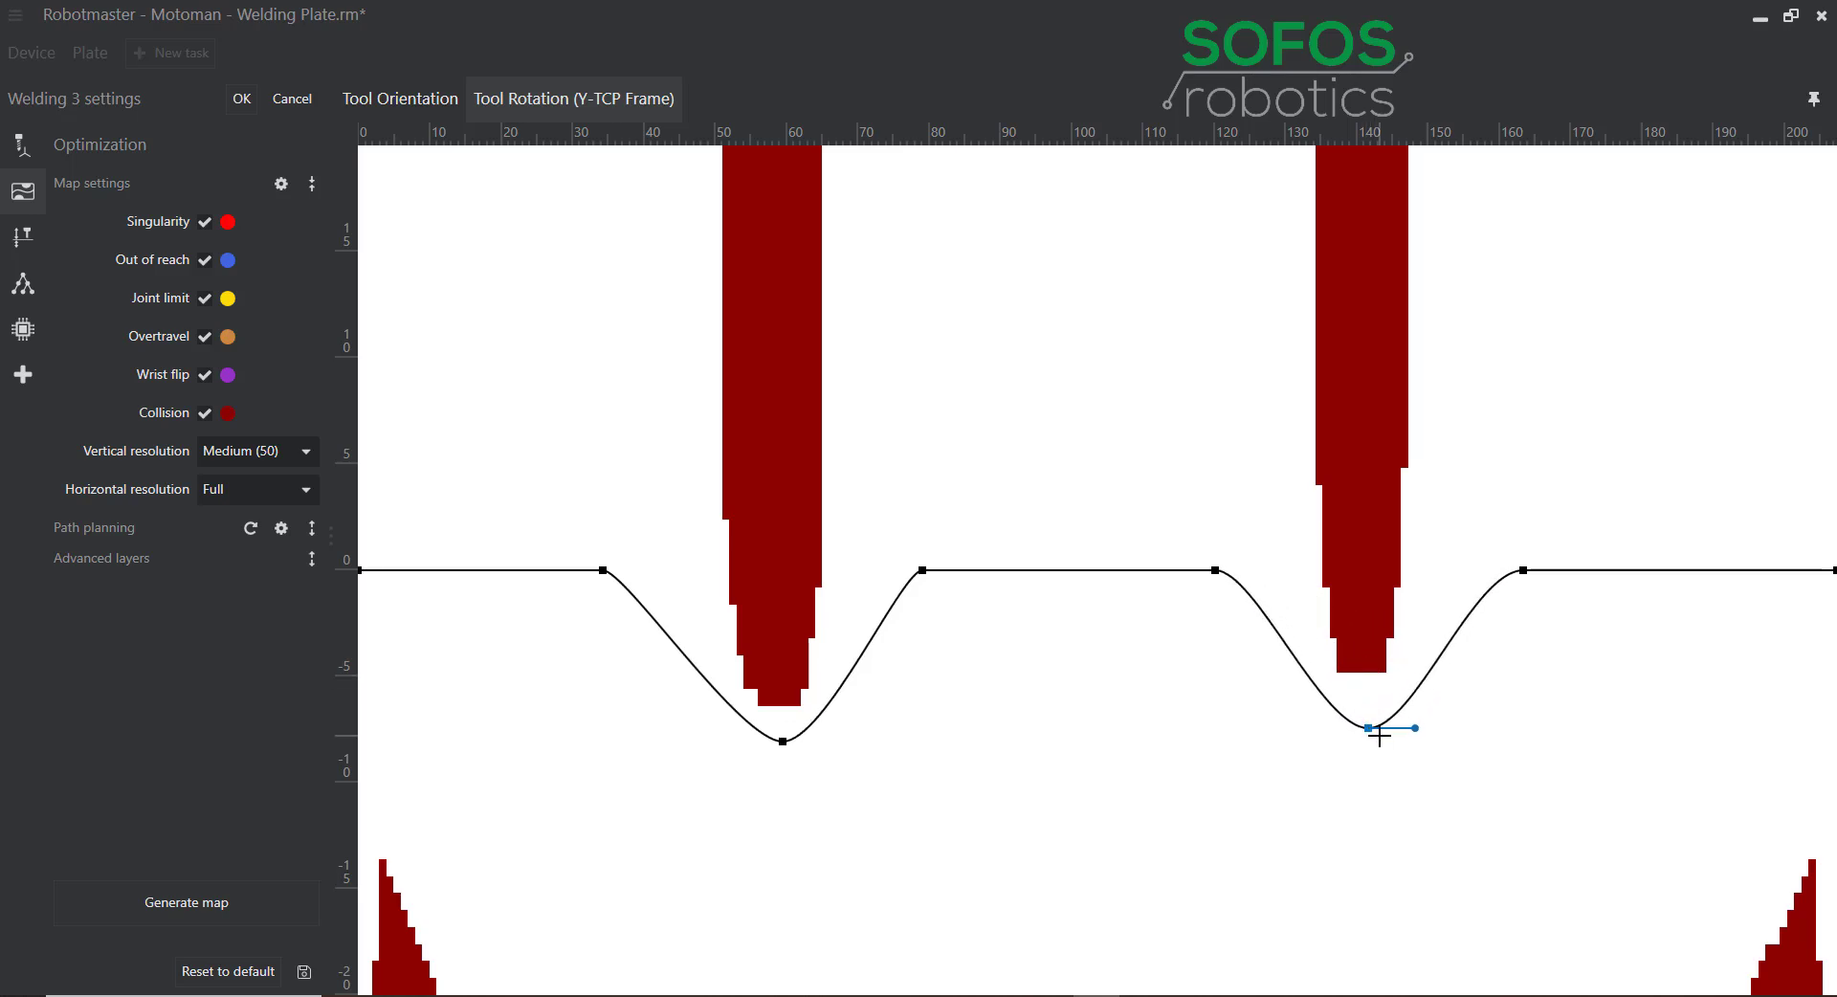
pyautogui.click(239, 102)
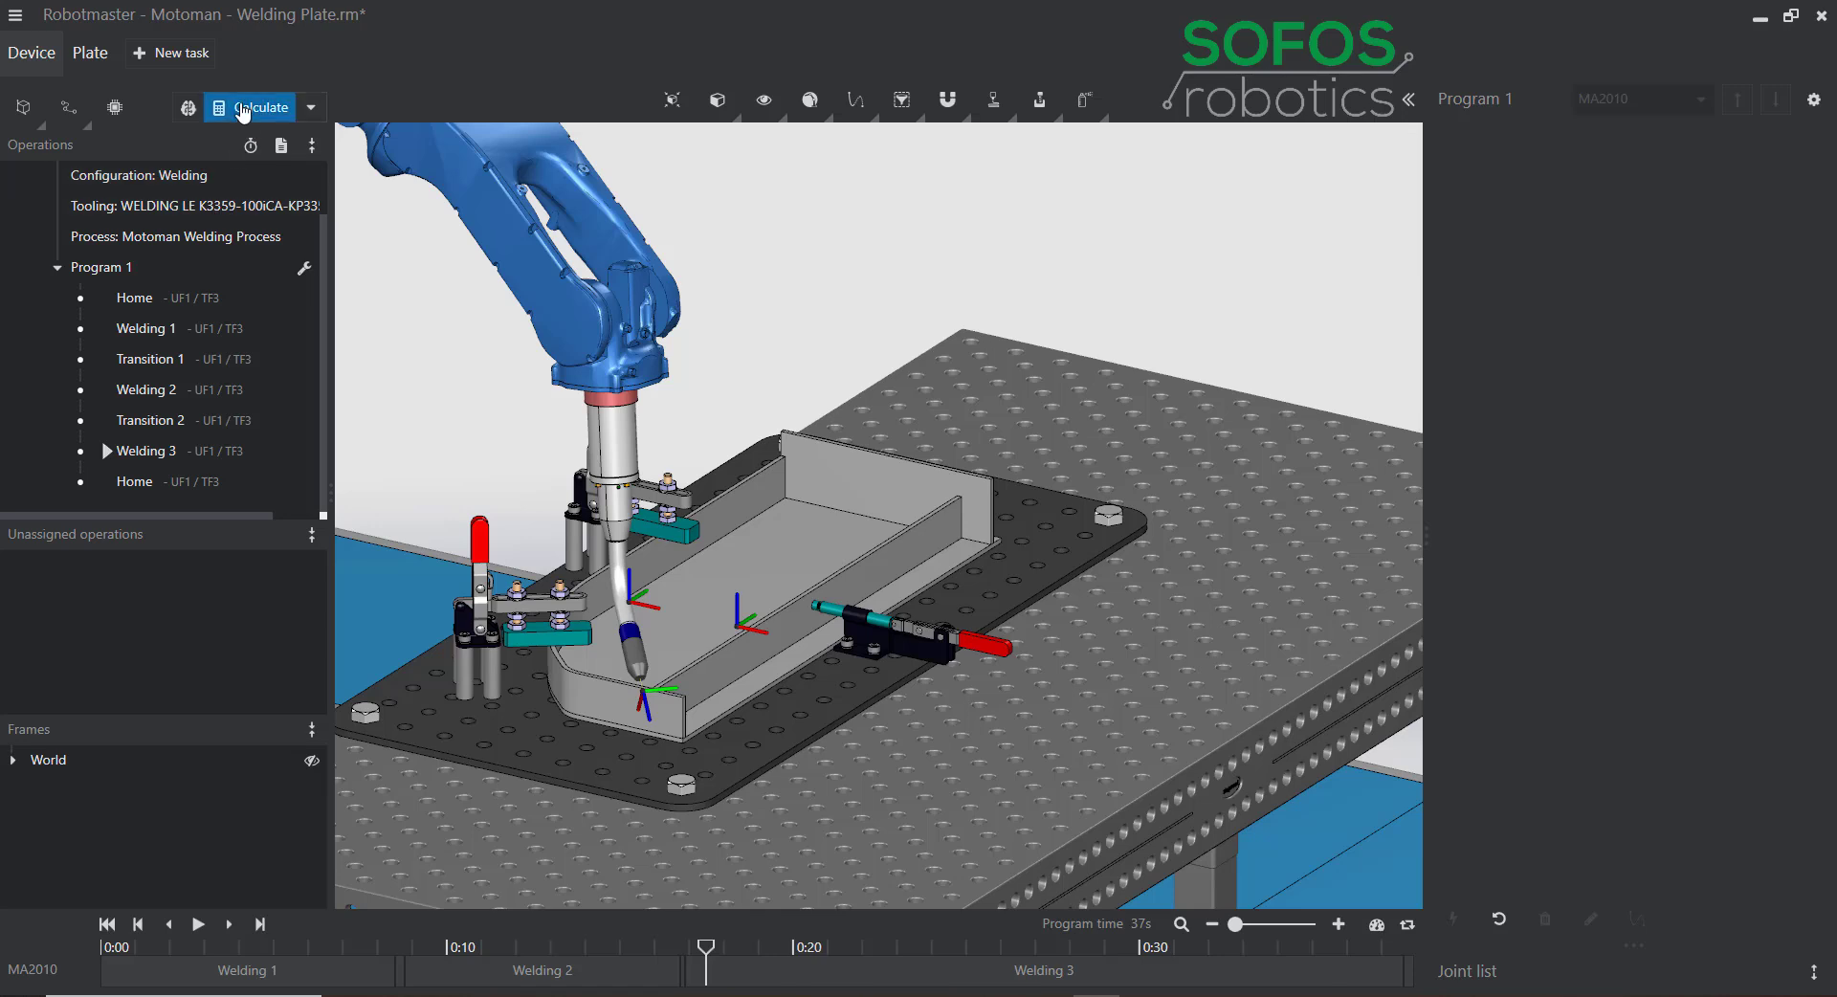
# Recalculate the program and scrub the simulation through Welding 3 to its end to check the motion.
pyautogui.click(249, 107)
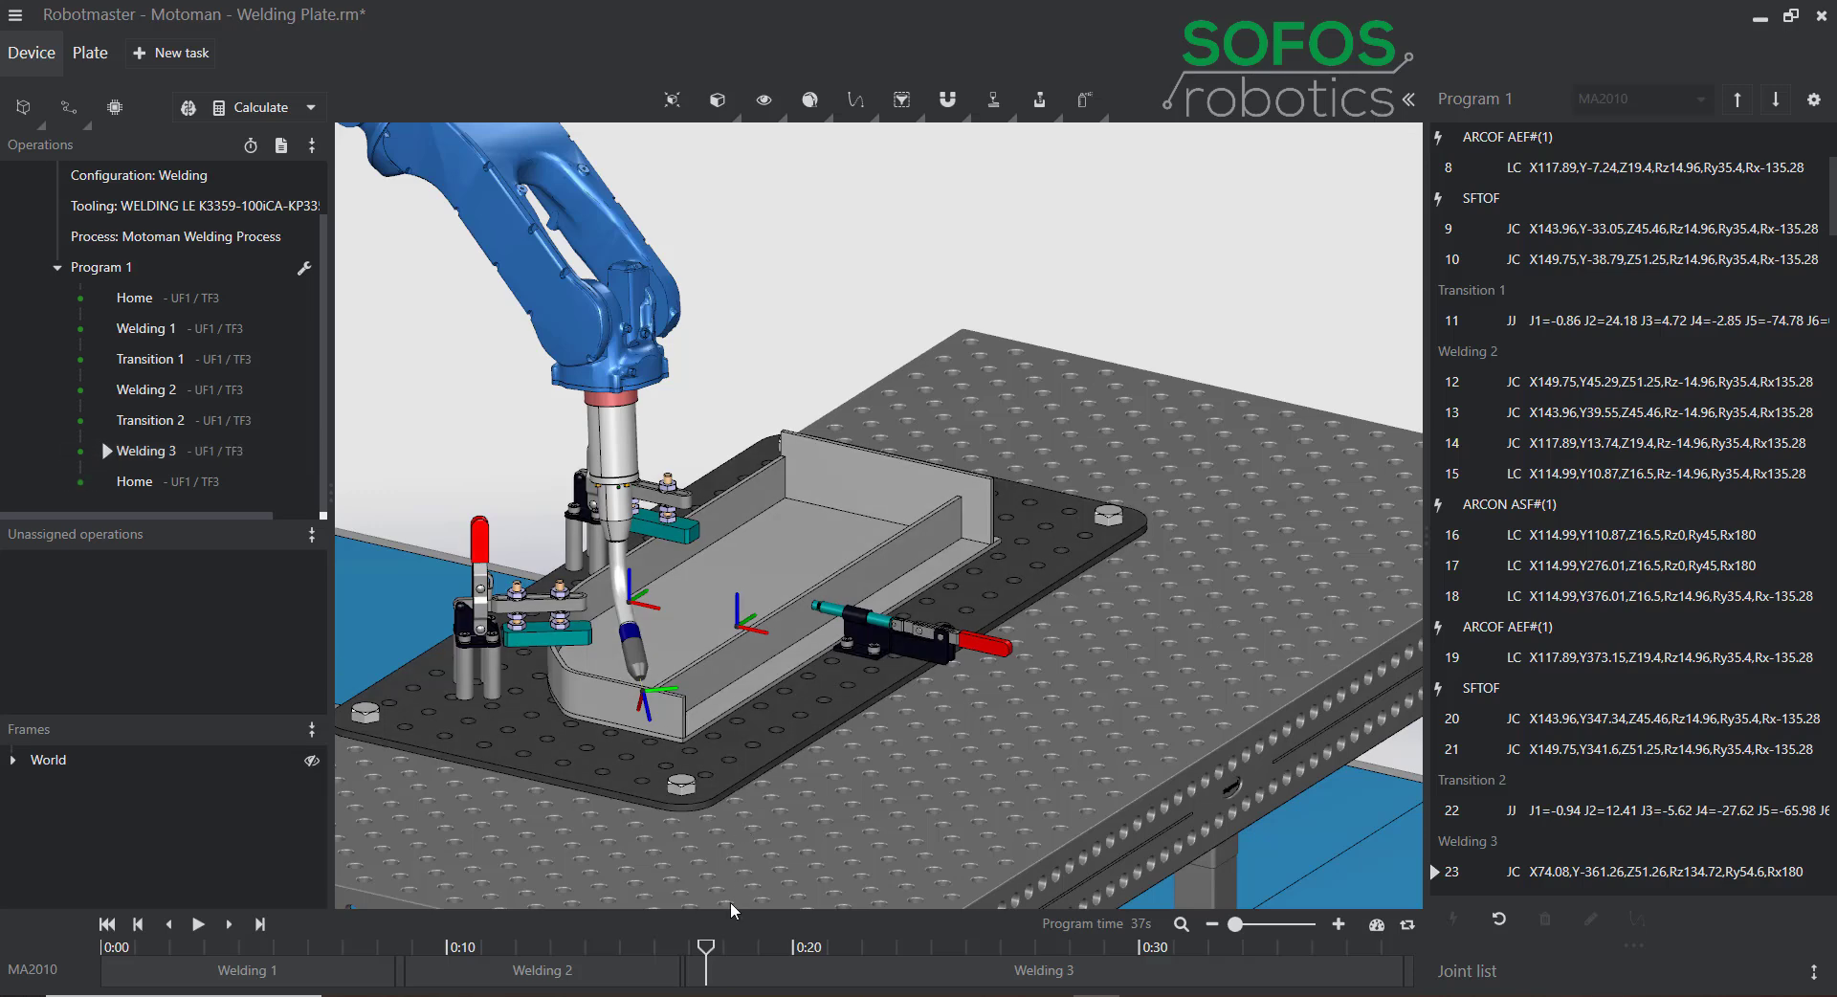
pyautogui.moveTo(706, 949); pyautogui.dragTo(711, 949)
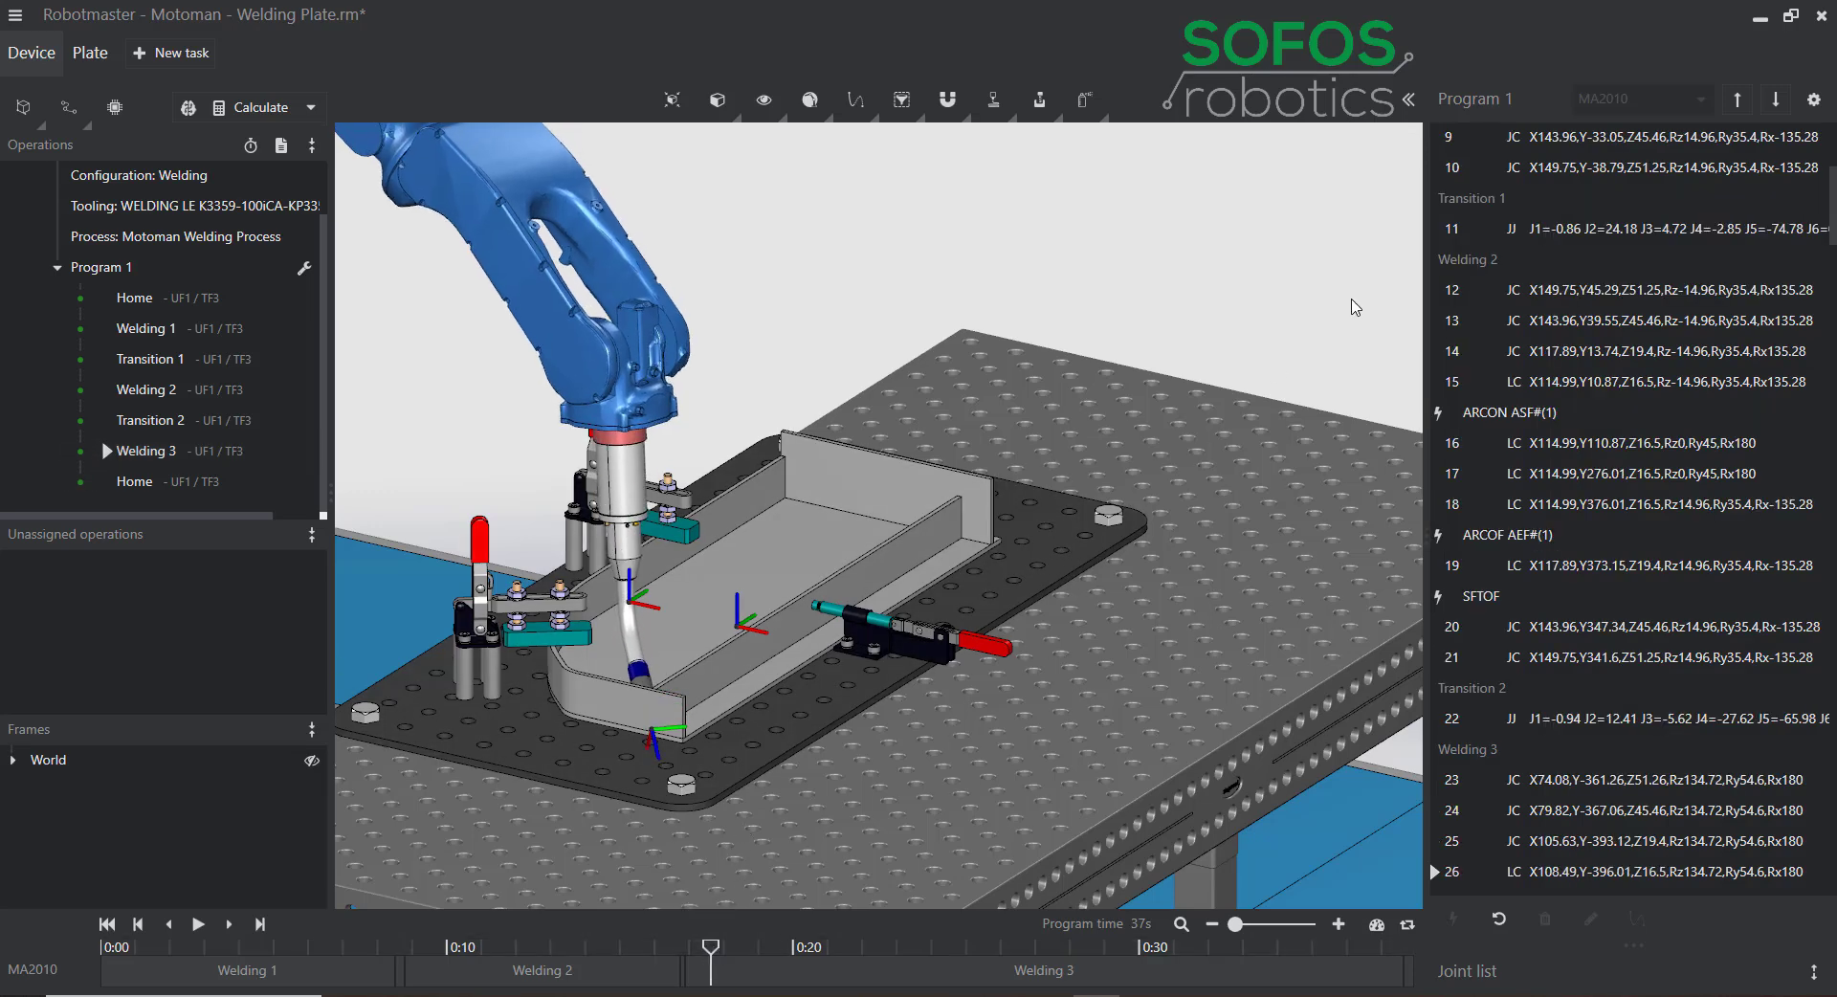
pyautogui.click(1408, 99)
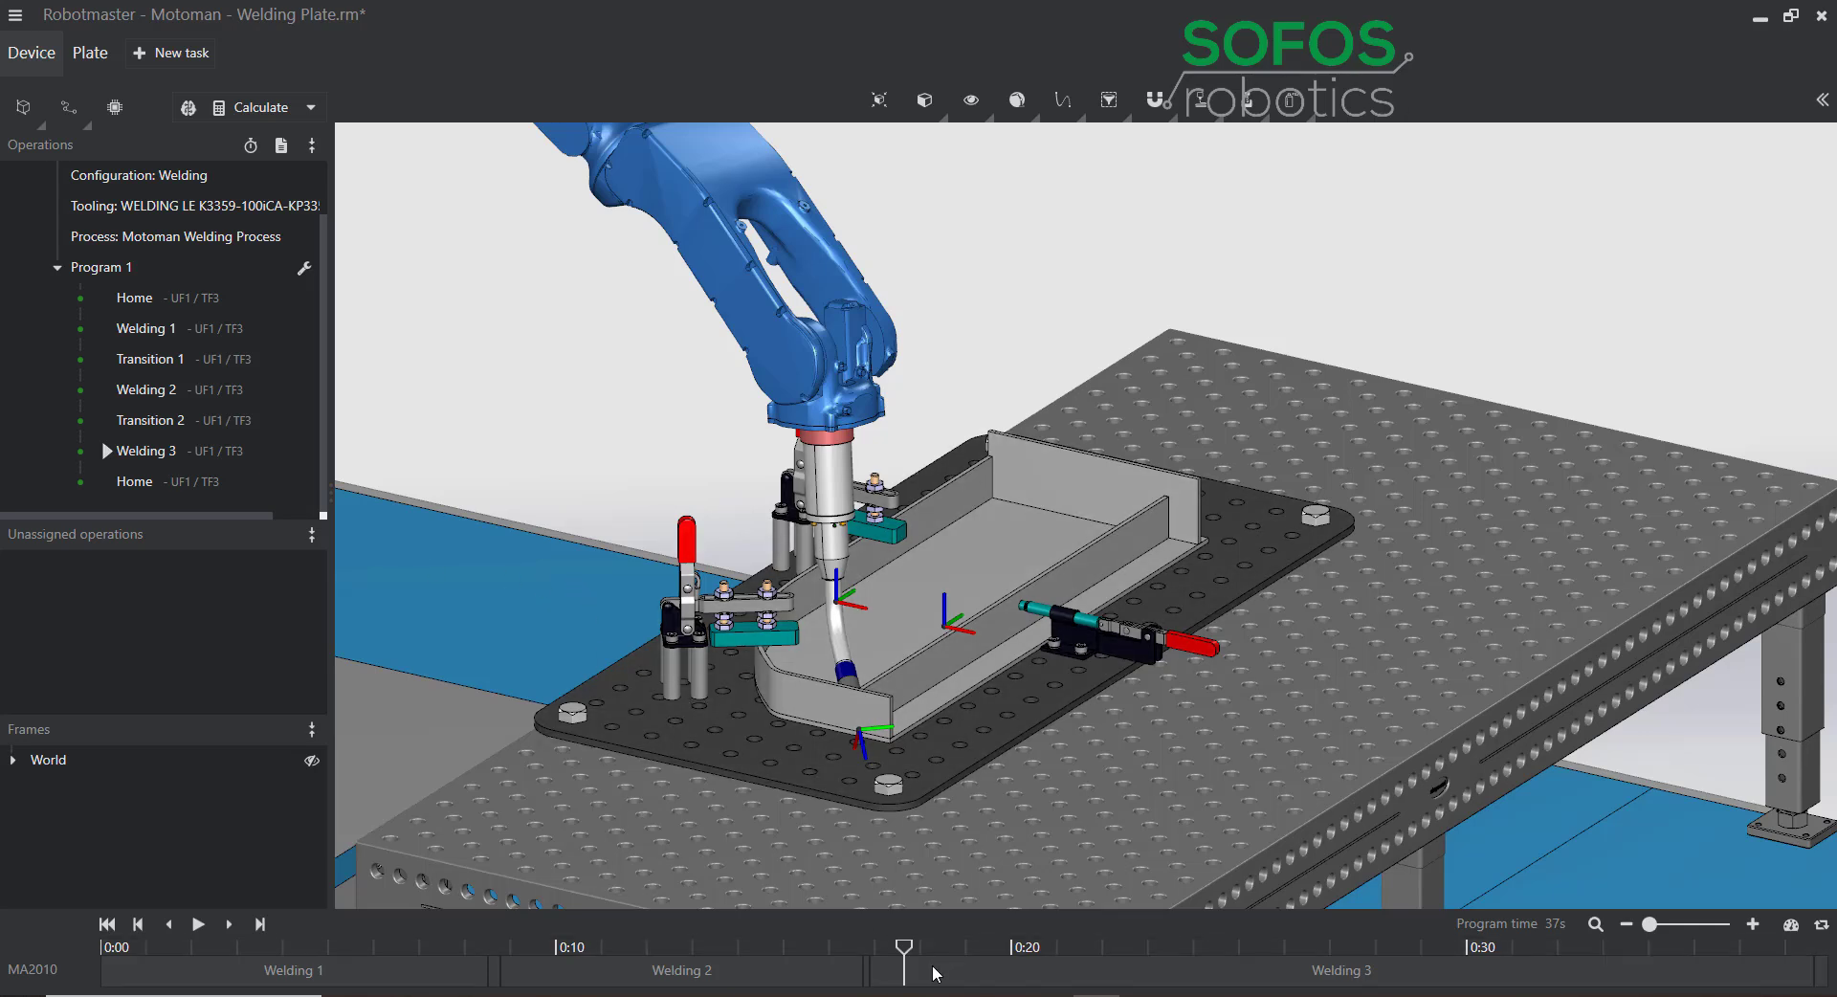
pyautogui.moveTo(903, 948); pyautogui.dragTo(1795, 968)
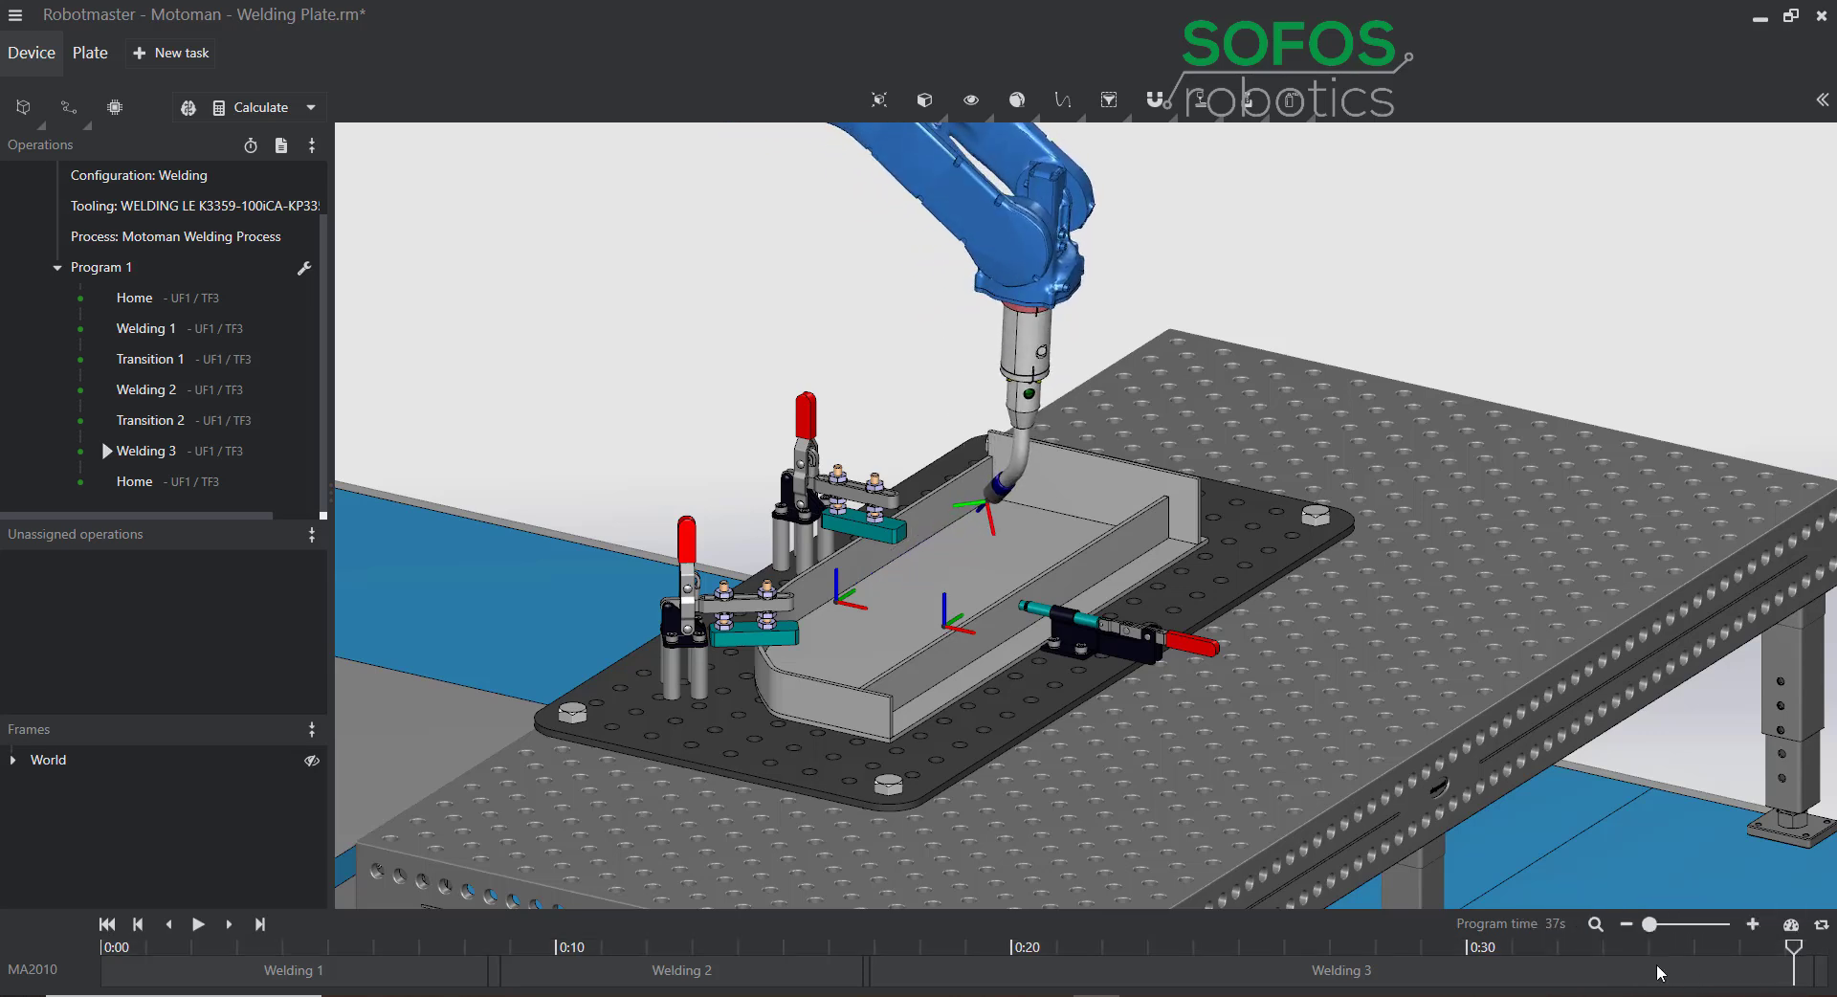
pyautogui.scroll(-4, 649, 406)
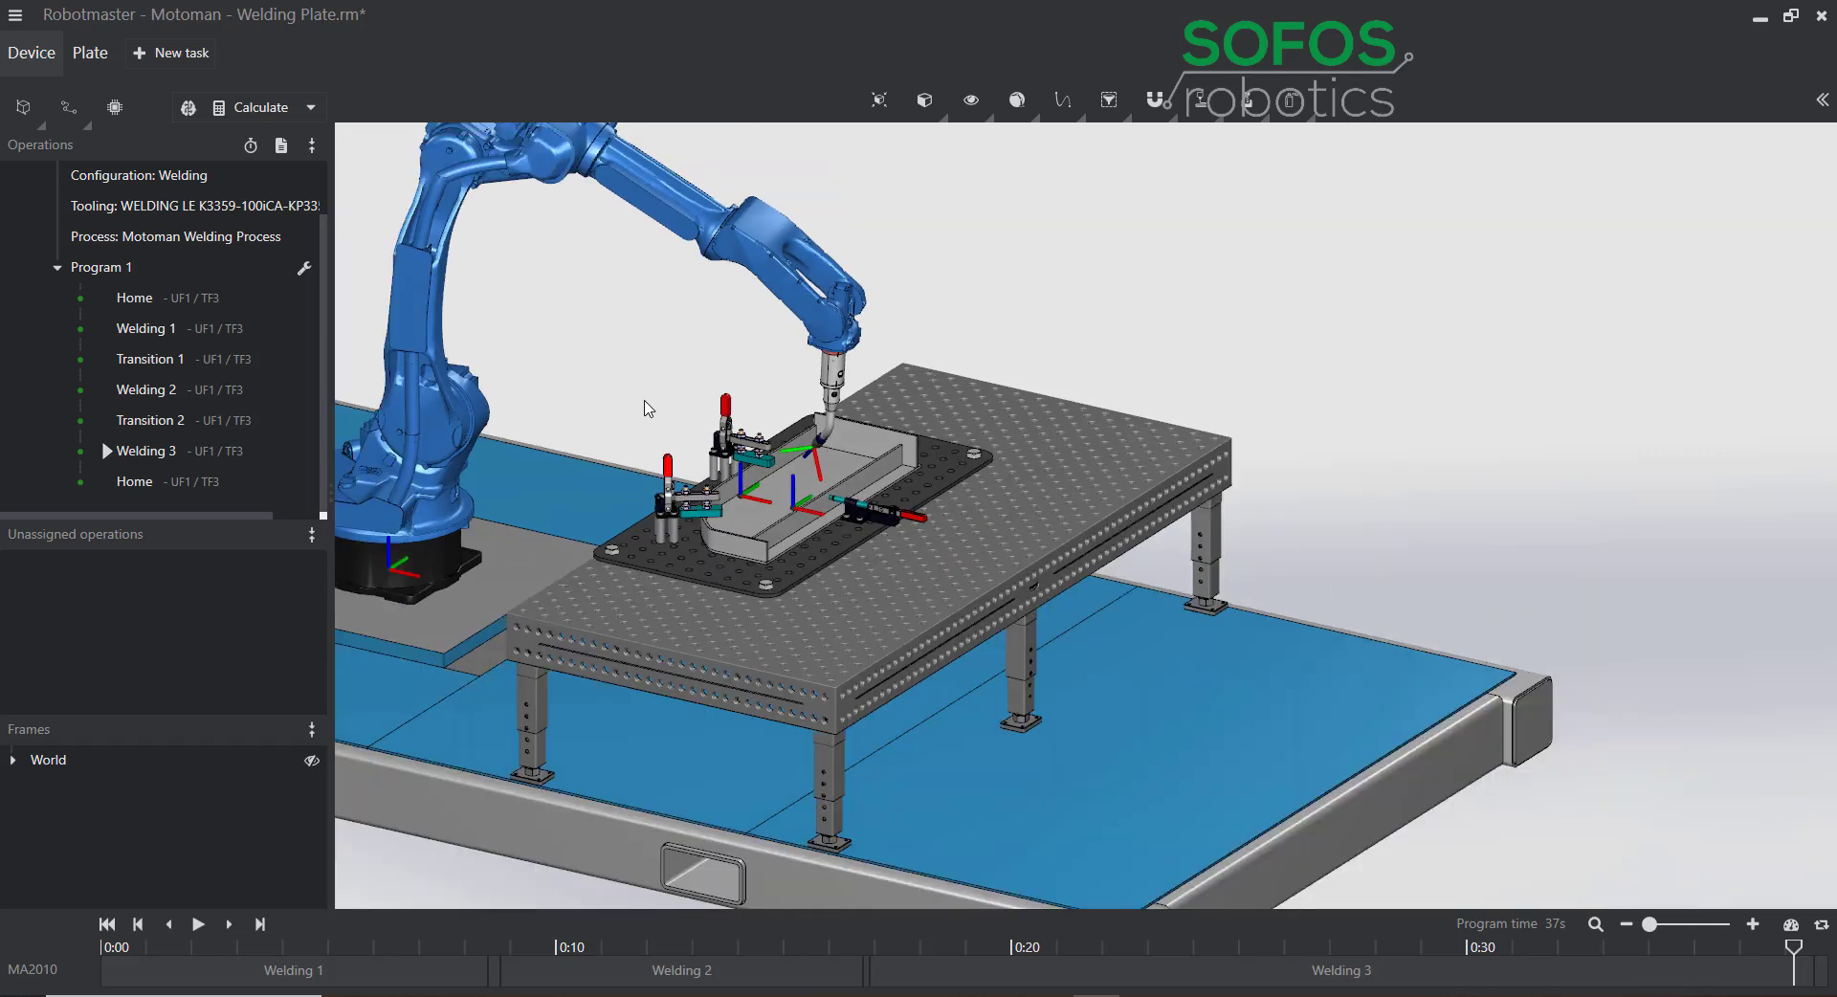
pyautogui.moveTo(629, 400); pyautogui.dragTo(810, 489, button='middle')
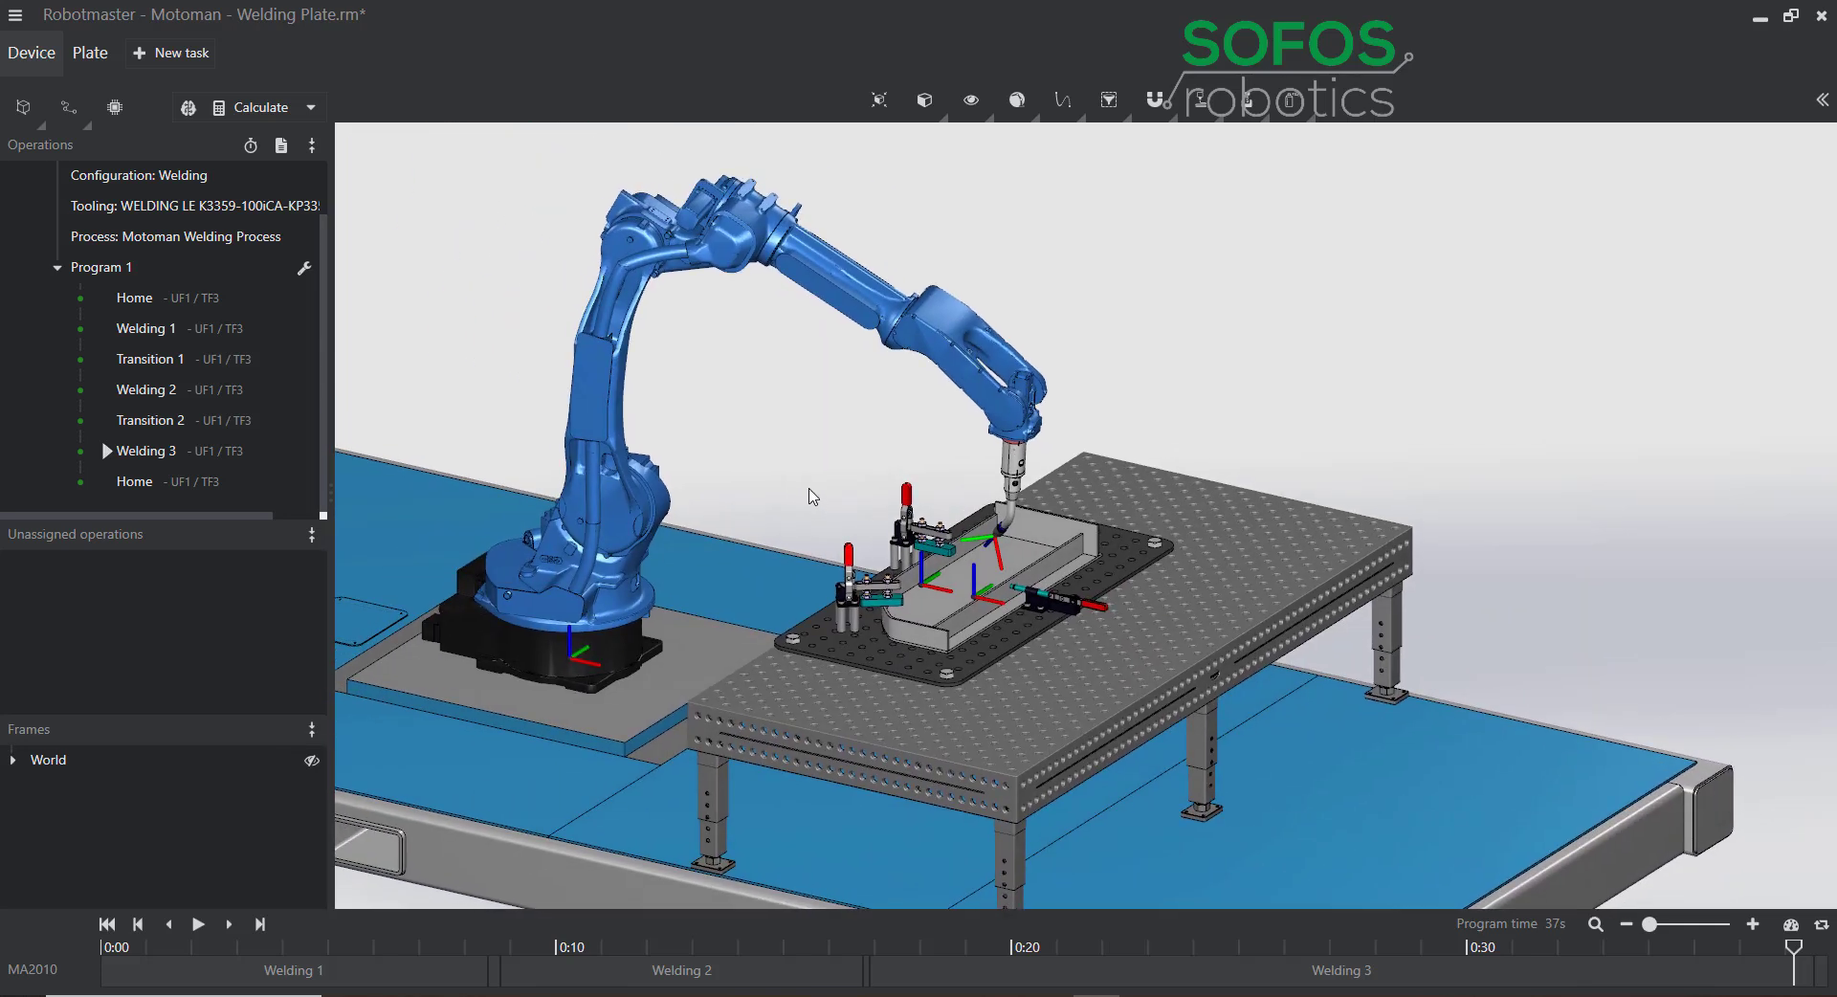